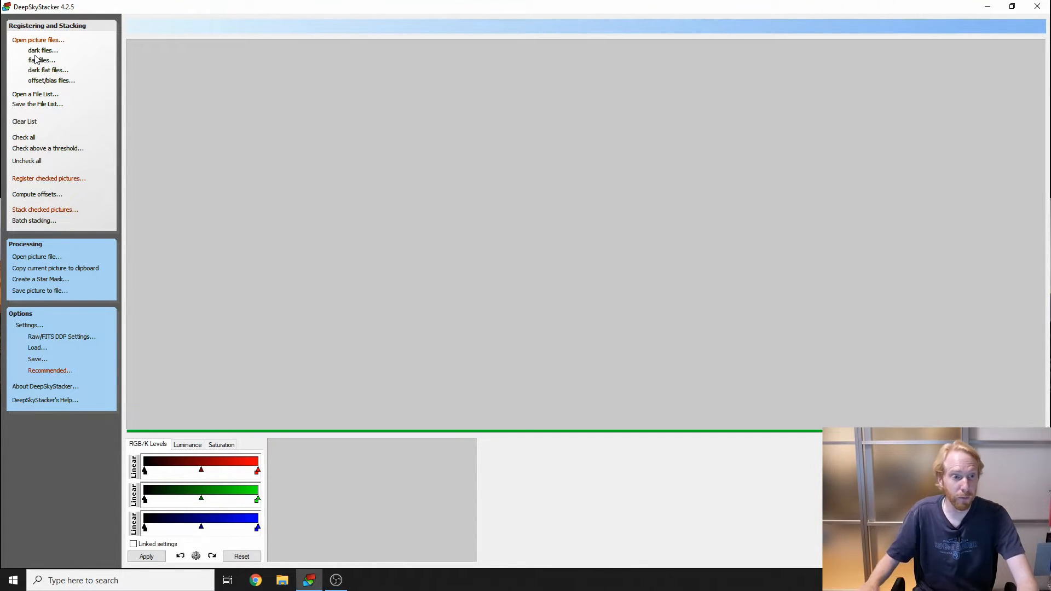
Step: Load all the light frames matching "oiii" from the M 27 MONO LIGHT folder as picture files
left_click(52, 40)
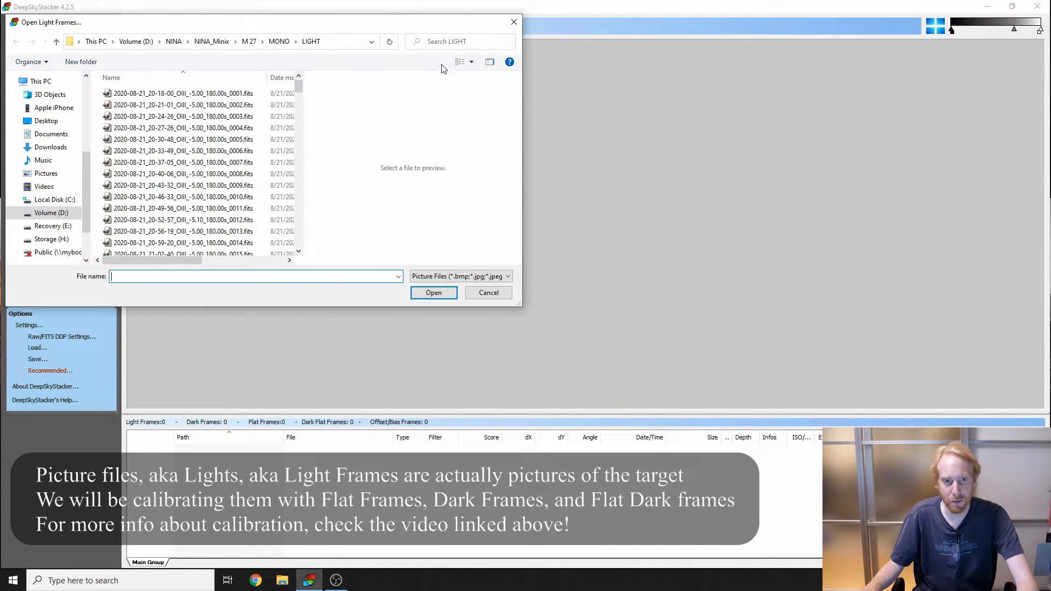
left_click(445, 41)
type("oiii")
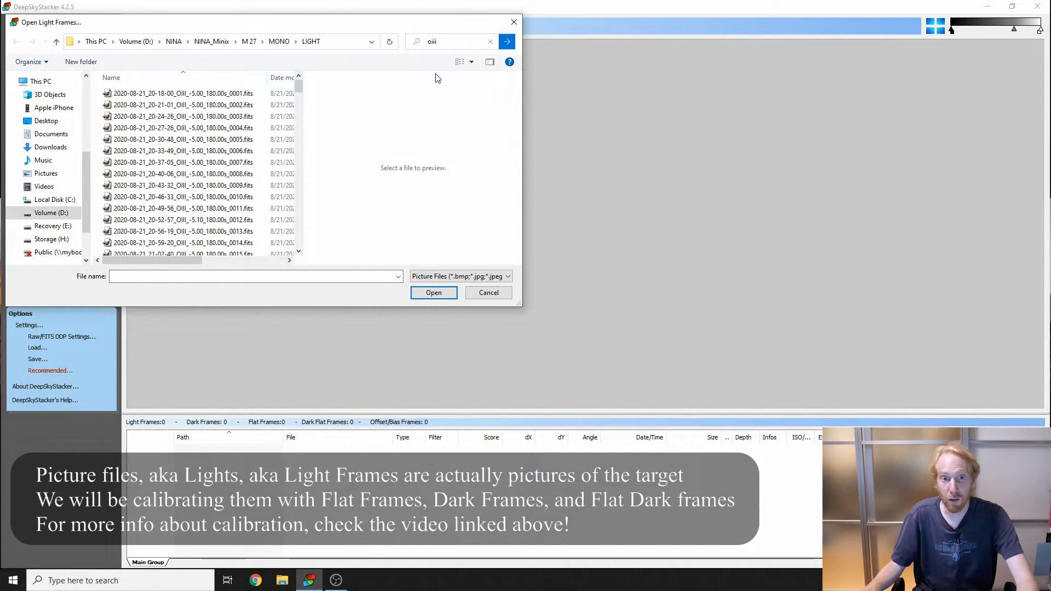
left_click(229, 149)
key("ctrl+a")
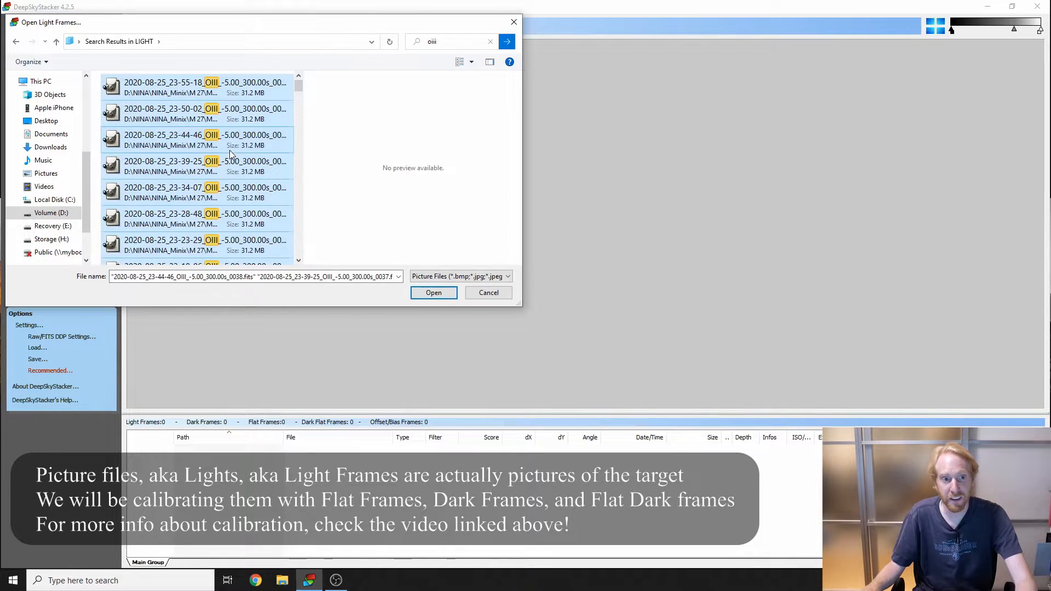
left_click(440, 297)
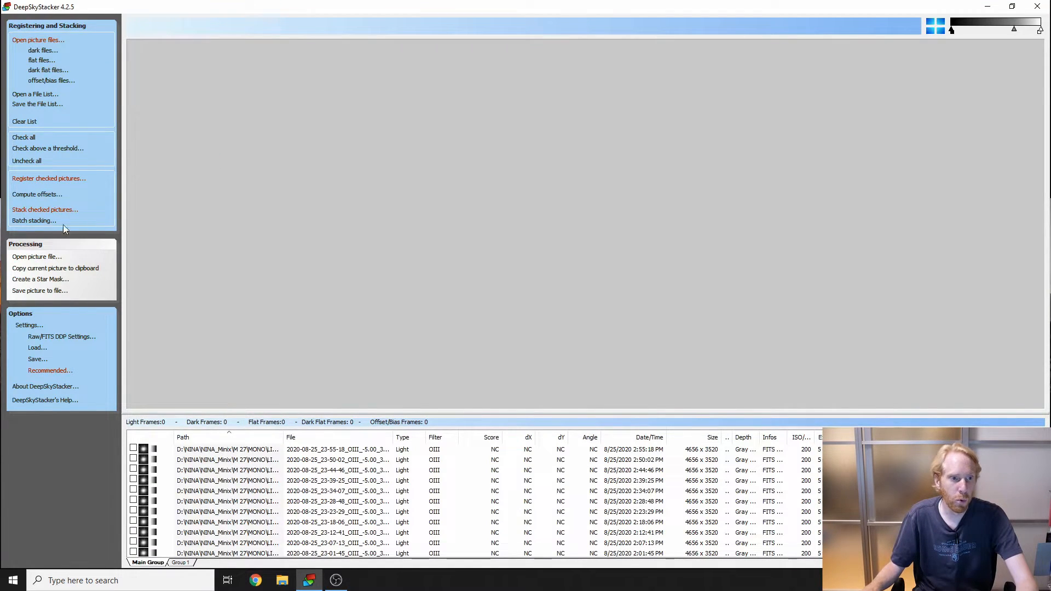
Step: Load all the individual FITS dark frames from the DARK folder, leaving out the two MasterDark TIF files
left_click(43, 51)
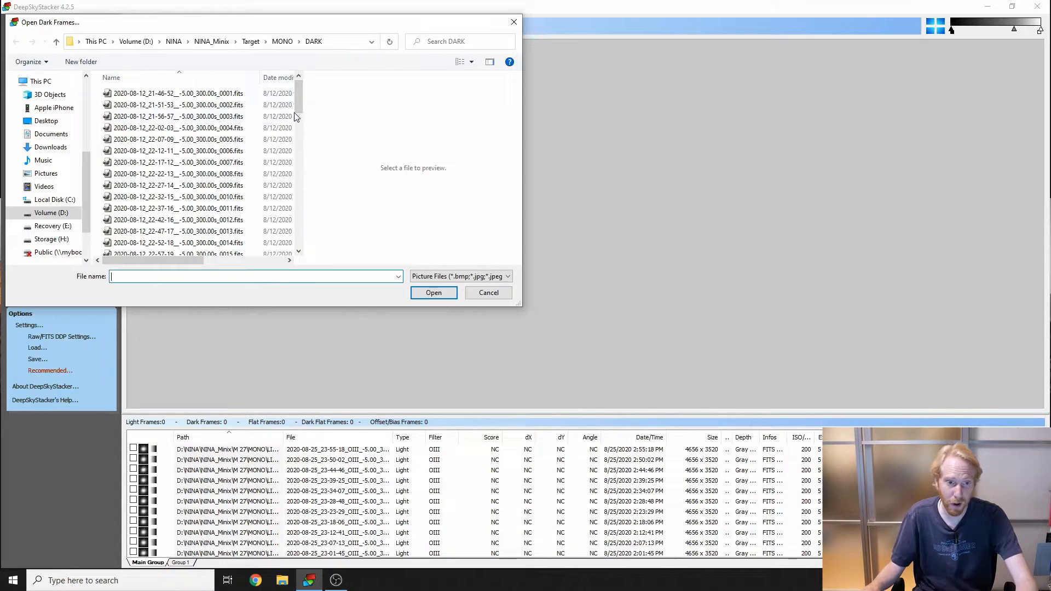
left_click_drag(300, 100, 306, 239)
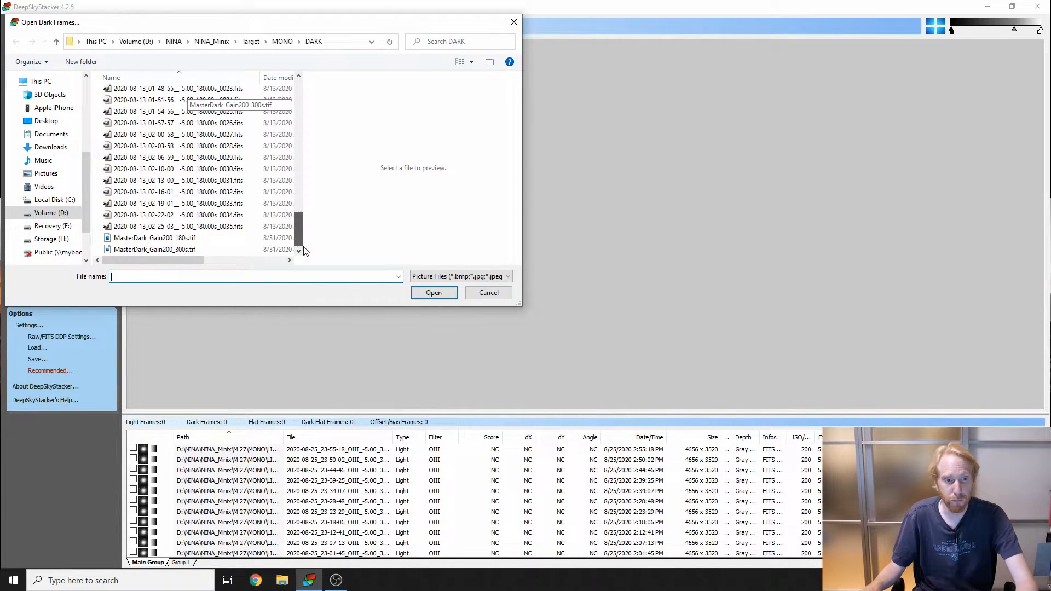
left_click(235, 228)
left_click_drag(299, 235, 298, 88)
left_click(175, 93, "shift")
left_click(434, 292)
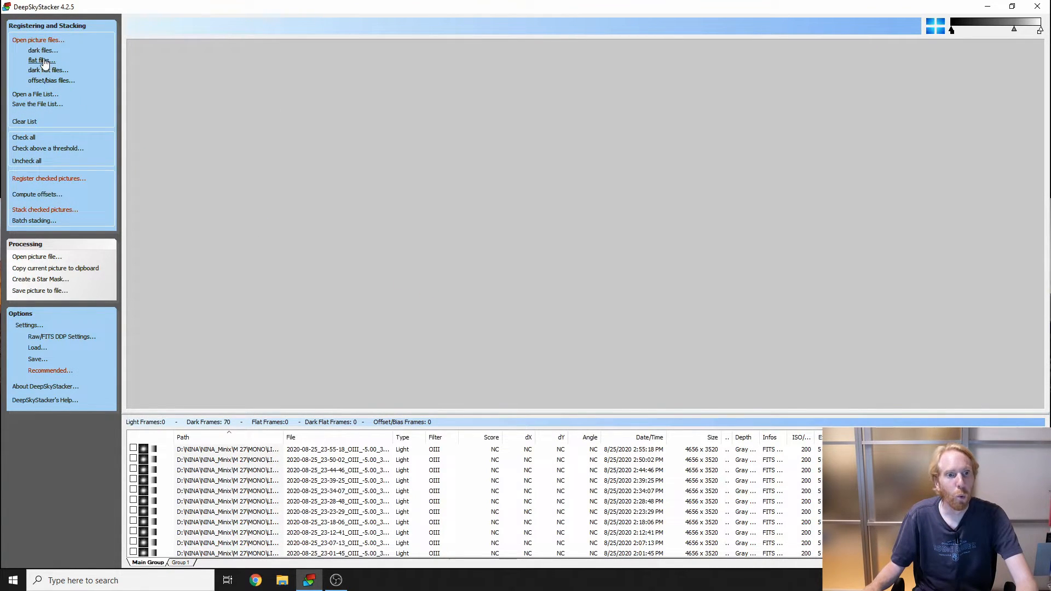
Step: Load all the flat frames matching "oiii" from the FLAT folder
left_click(42, 61)
left_click(447, 41)
type("oiii")
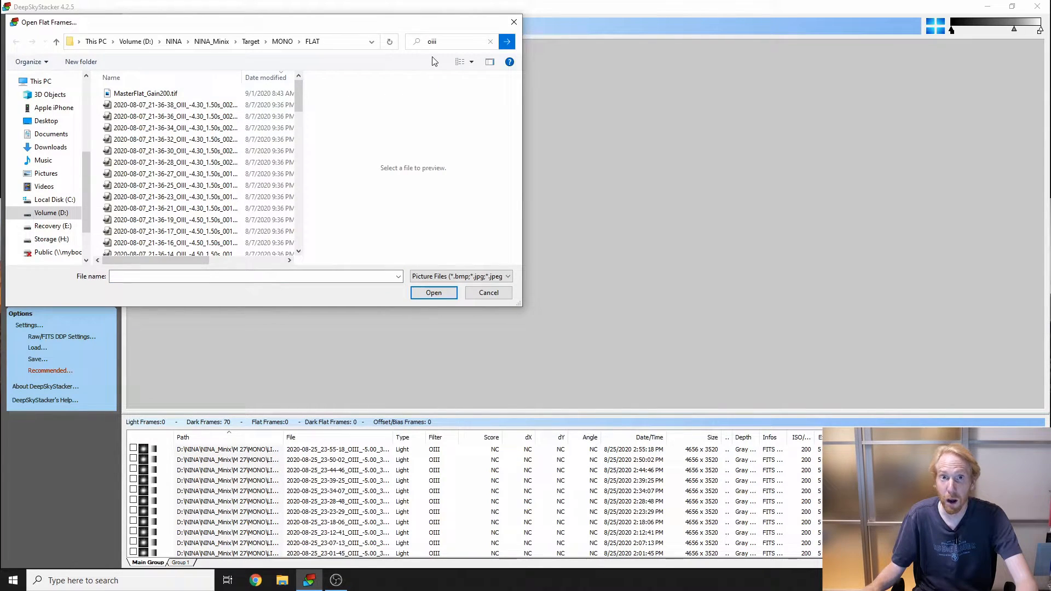
left_click(237, 85)
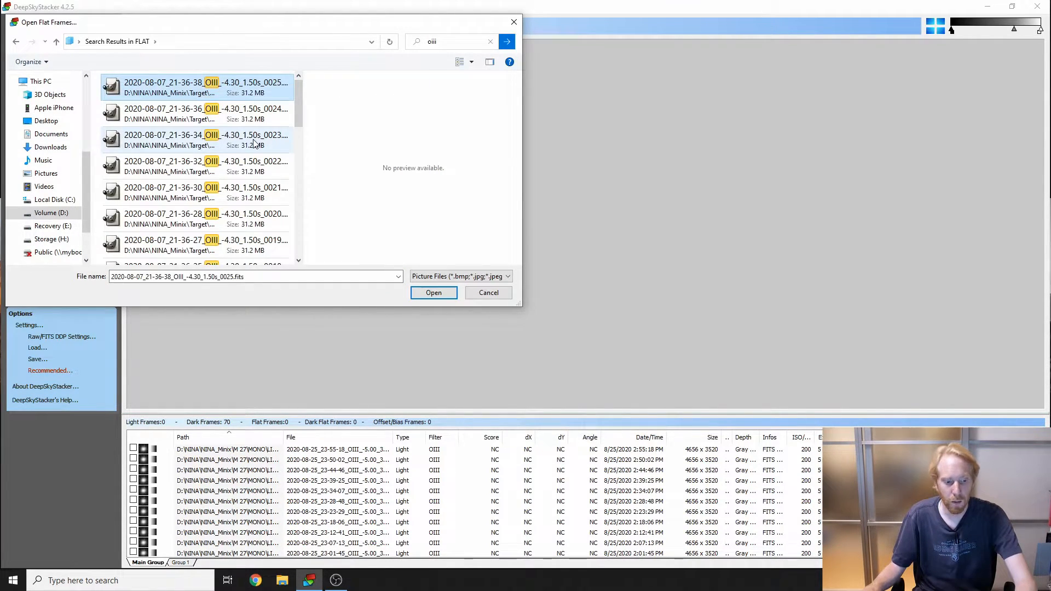
key("ctrl+a")
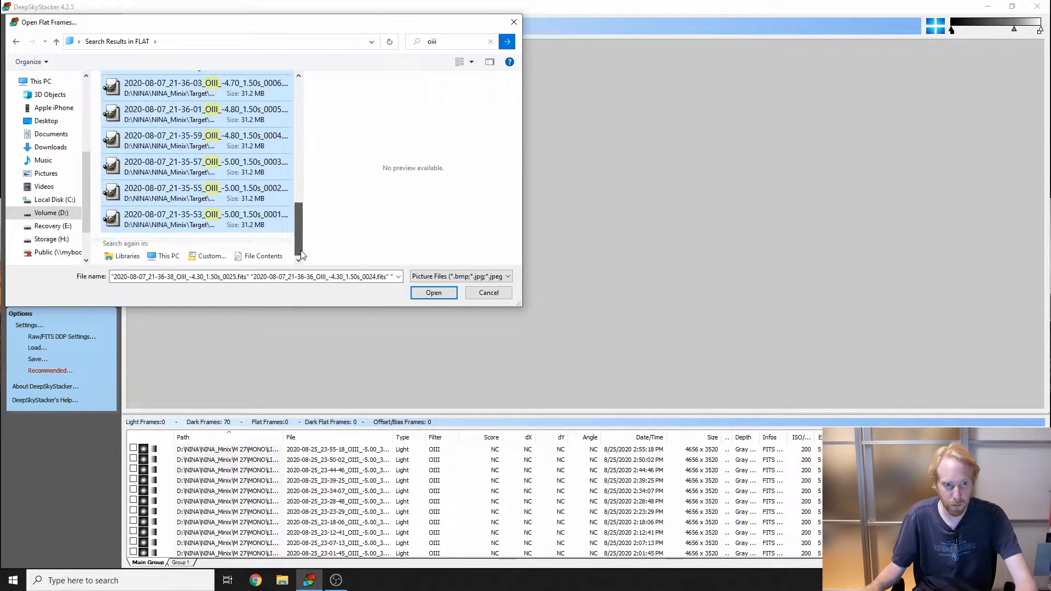
left_click(433, 293)
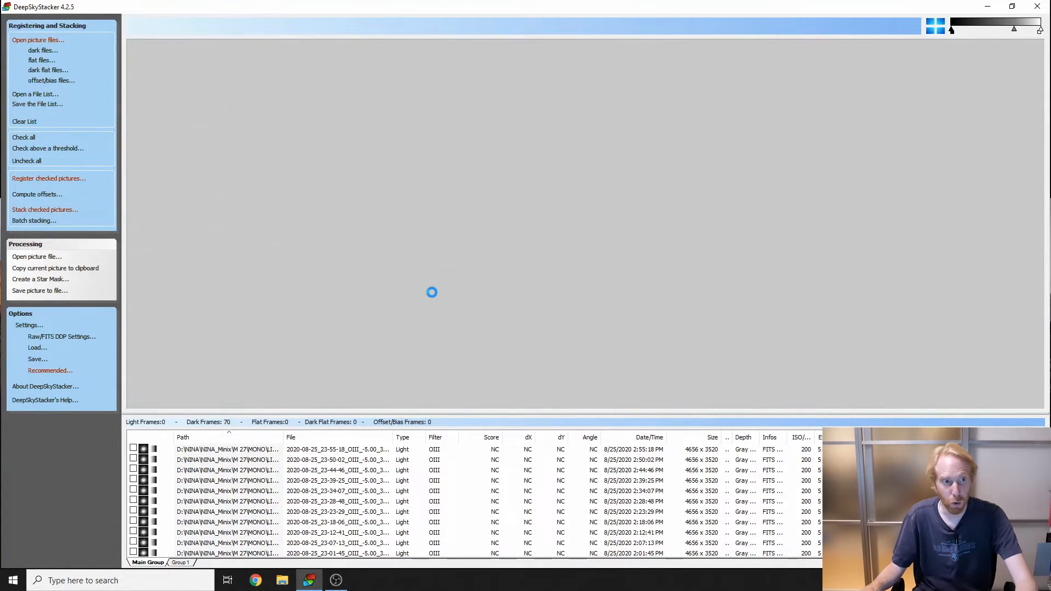
Step: Load the dark flat frames from the DARKFLAT folder, leaving one file out of the selection
left_click(48, 71)
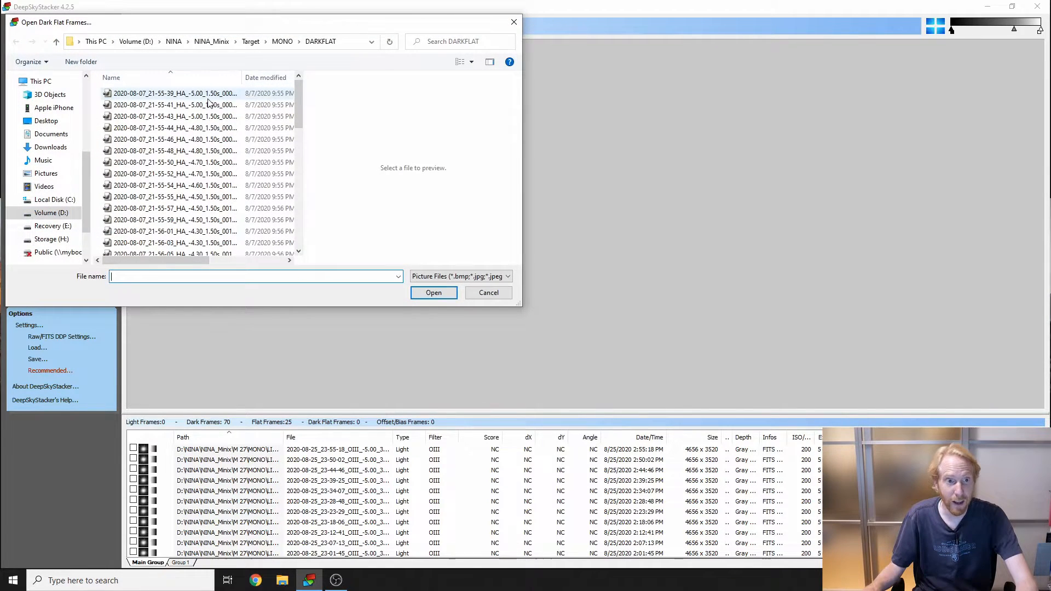
left_click(271, 127)
key("ctrl+a")
left_click_drag(298, 108, 296, 151)
left_click(212, 249, "ctrl")
left_click(434, 293)
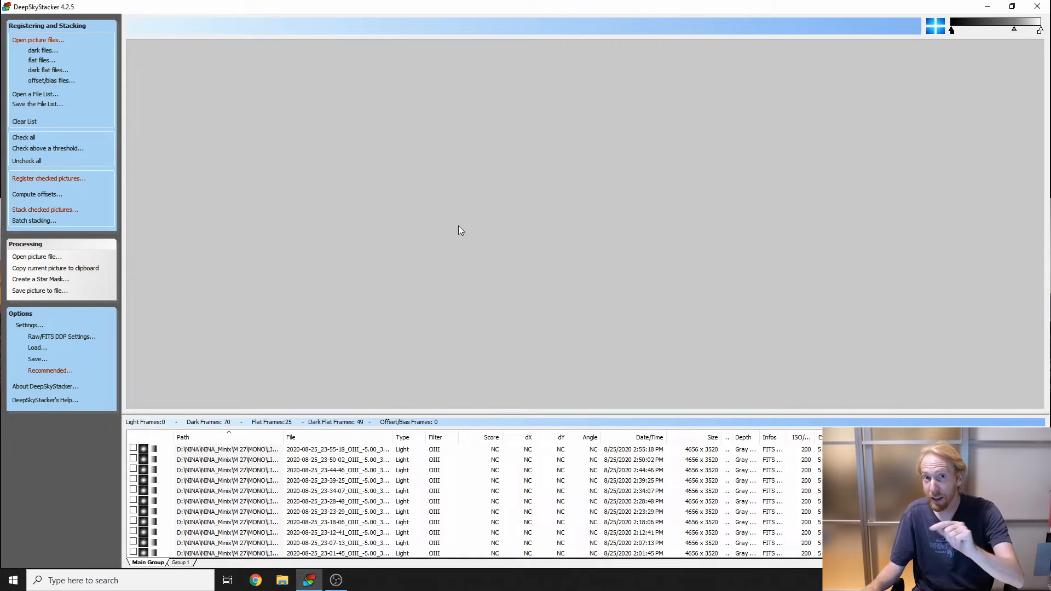
Step: Preview a couple of light frames, and check every frame in the file list for stacking
left_click(566, 491)
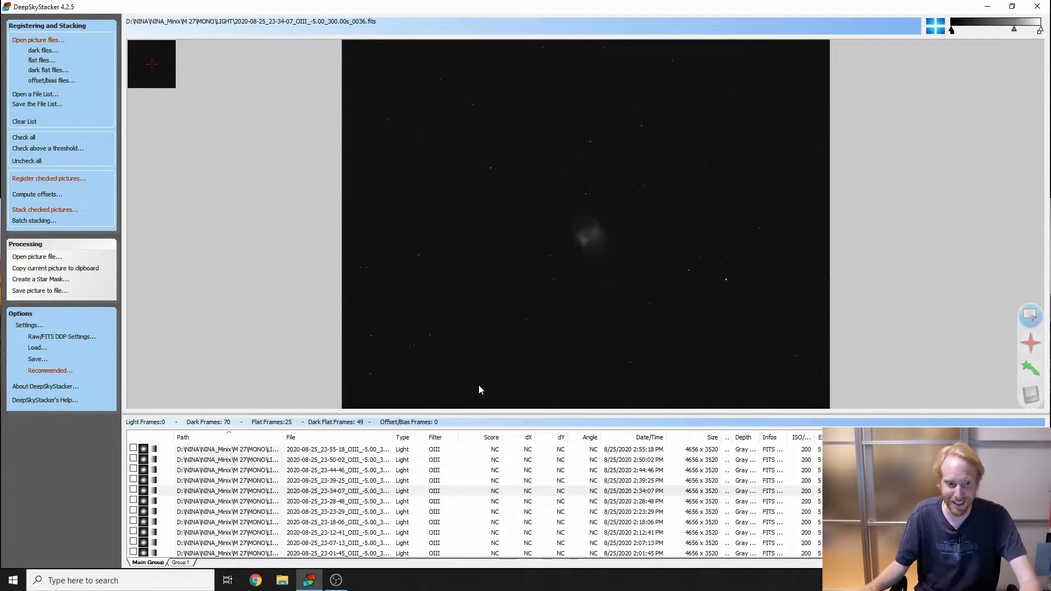
left_click(275, 482)
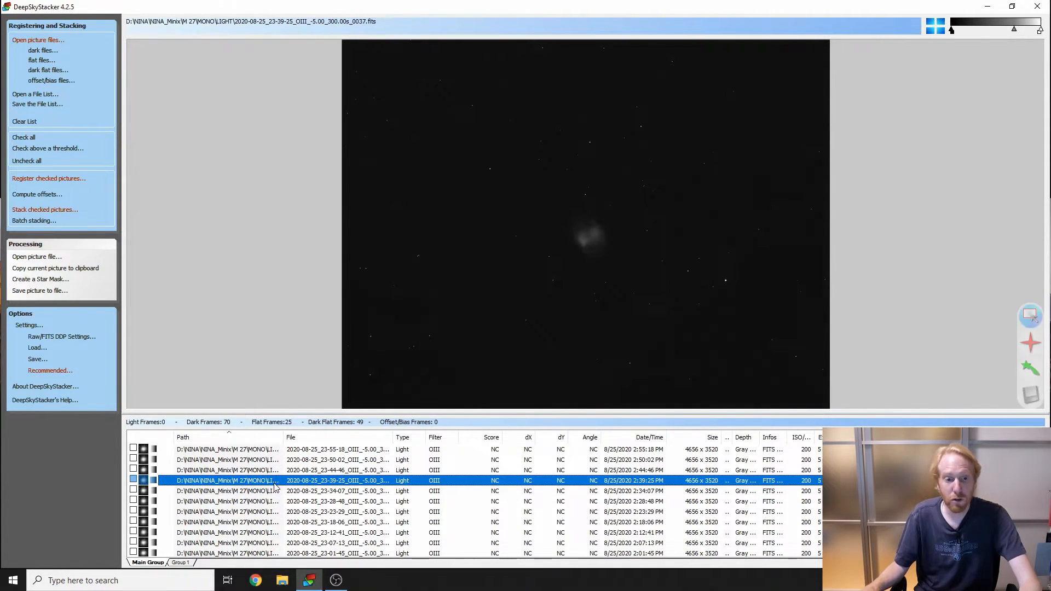
key("ctrl+a")
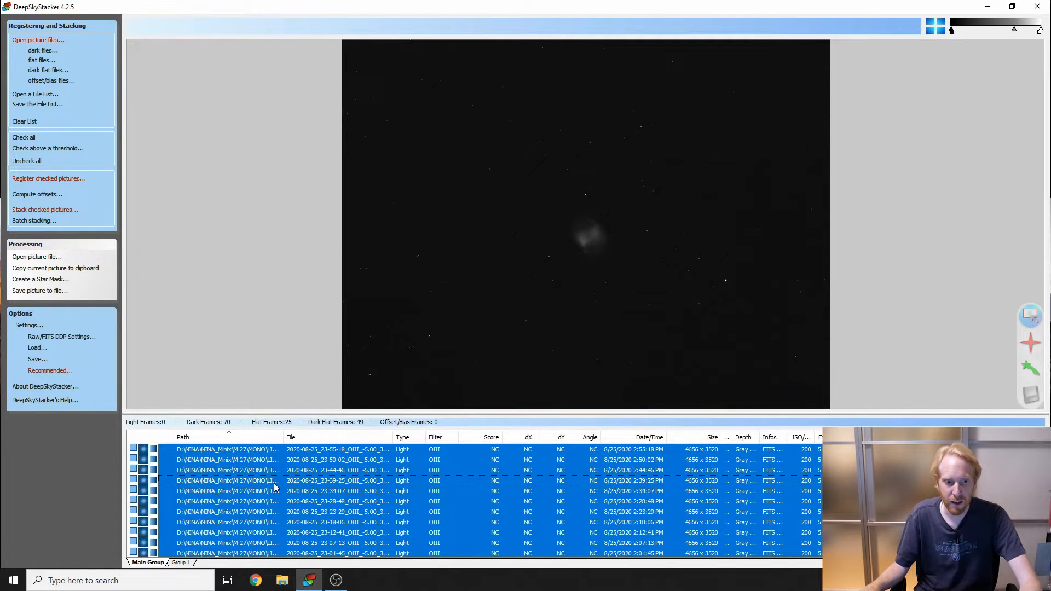
right_click(274, 487)
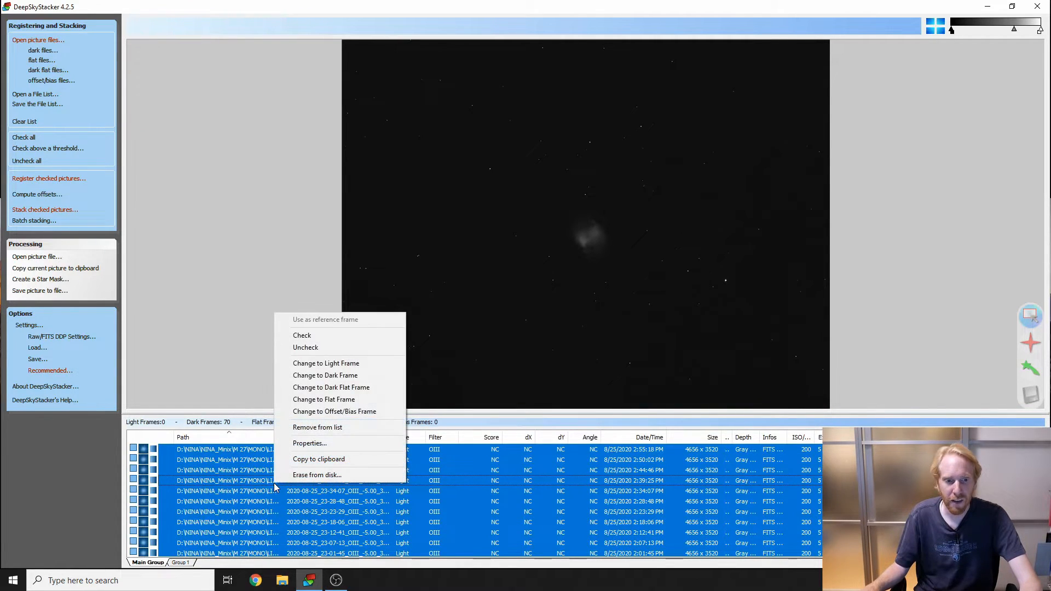
left_click(302, 335)
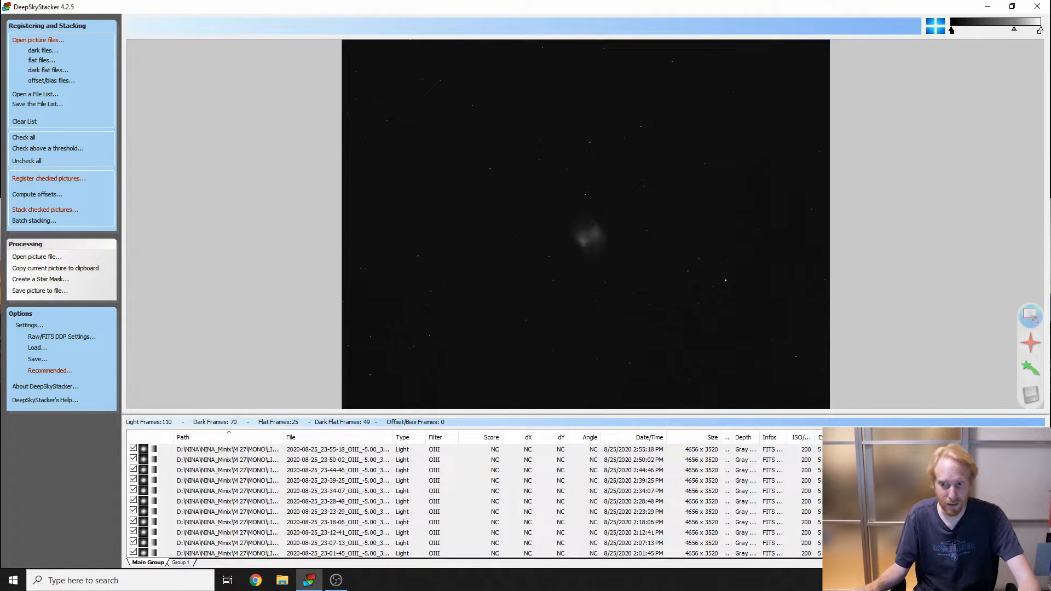
Step: Widen the File column and set the light frame 2020-08-25_23-55-18_OIII_-5.00_300.00s_0040.fits as the reference frame
scroll(475, 495, "down", 20)
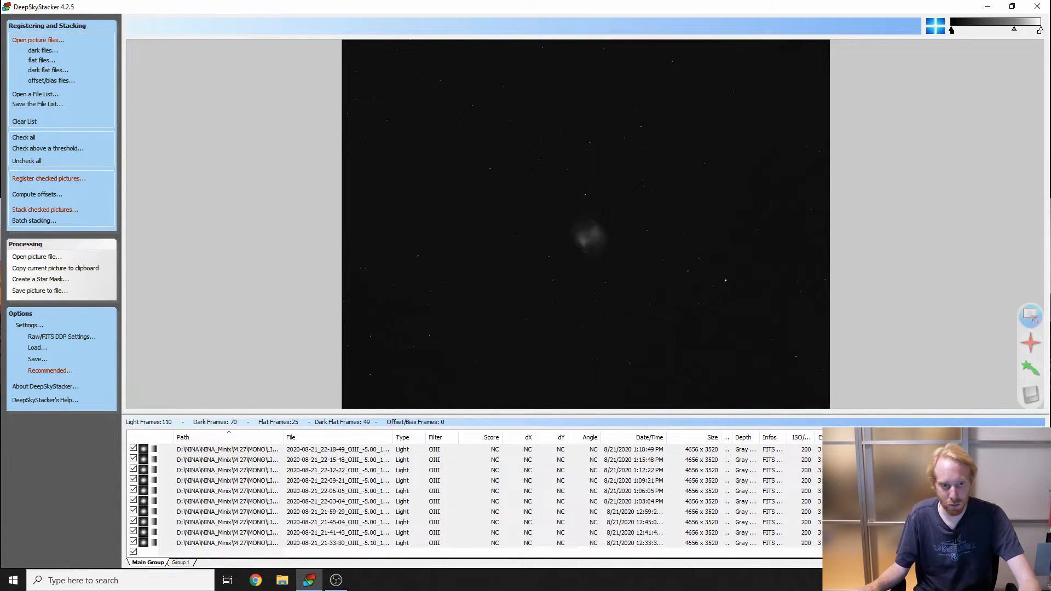
scroll(474, 496, "down", 20)
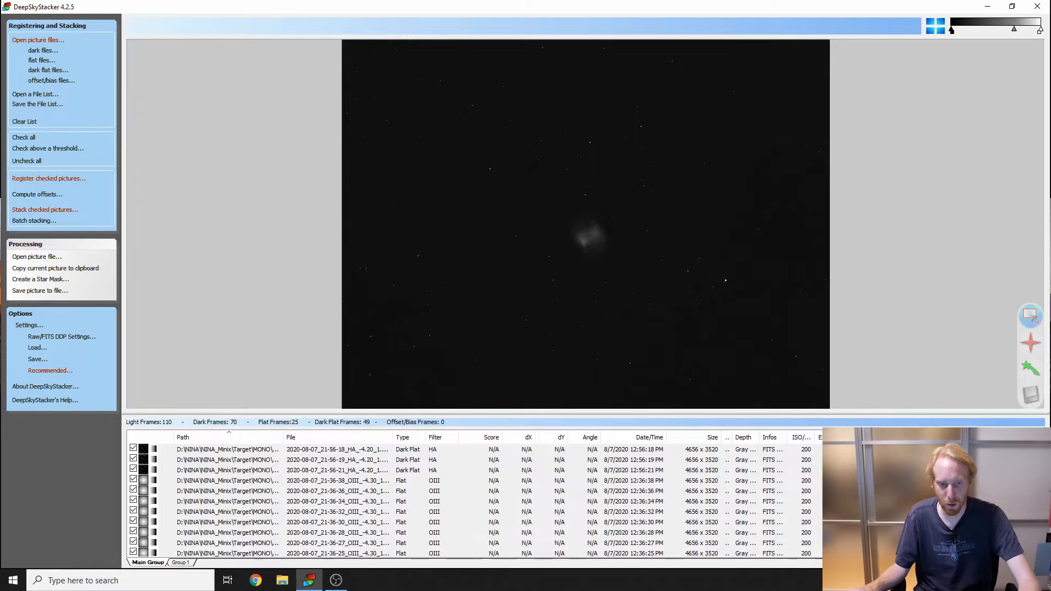
scroll(474, 495, "down", 20)
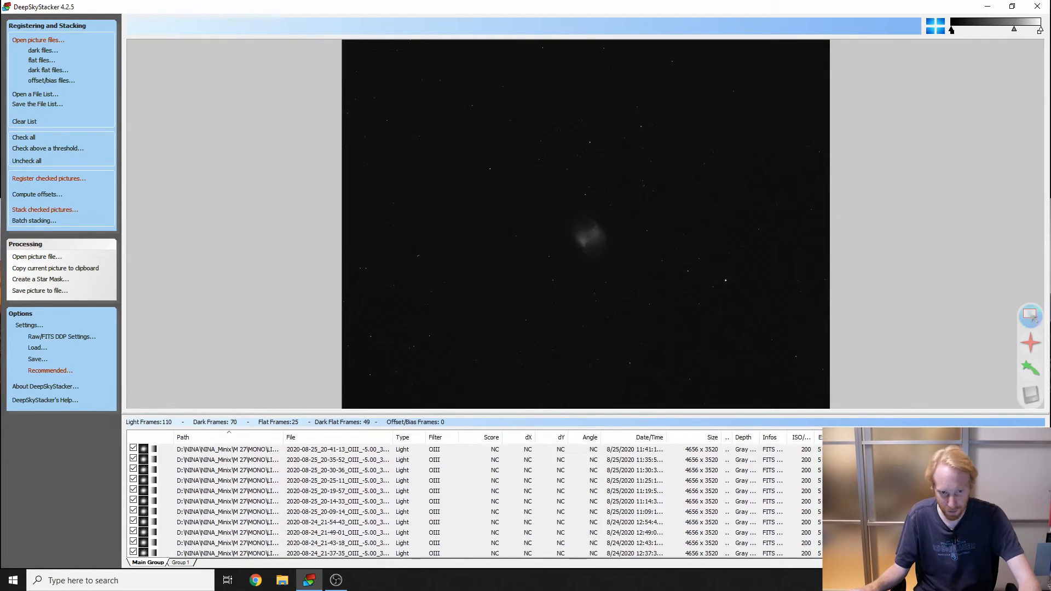
scroll(474, 495, "up", 2)
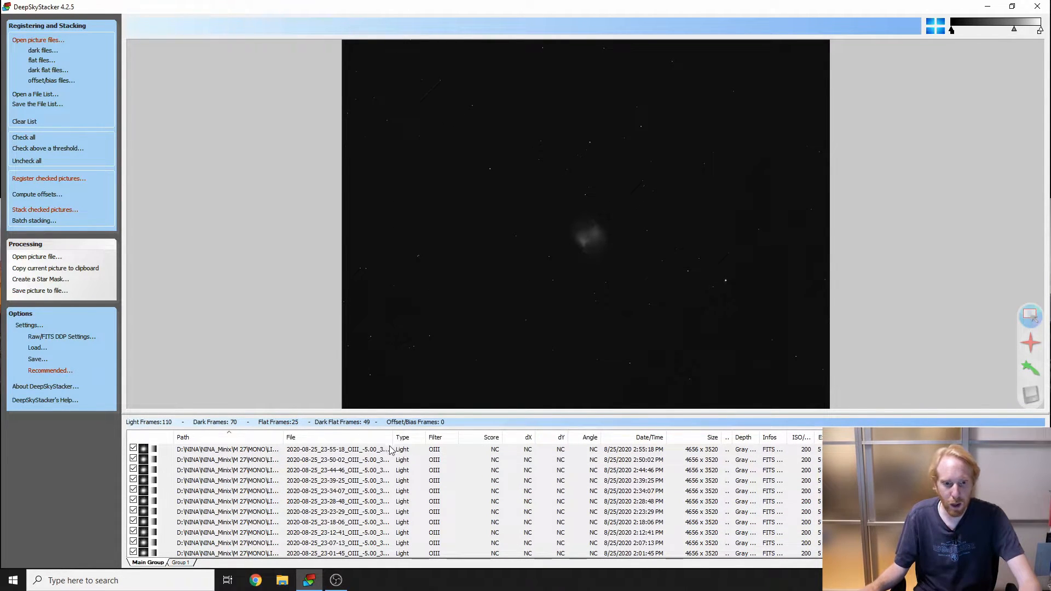
left_click_drag(391, 437, 443, 436)
left_click(360, 454)
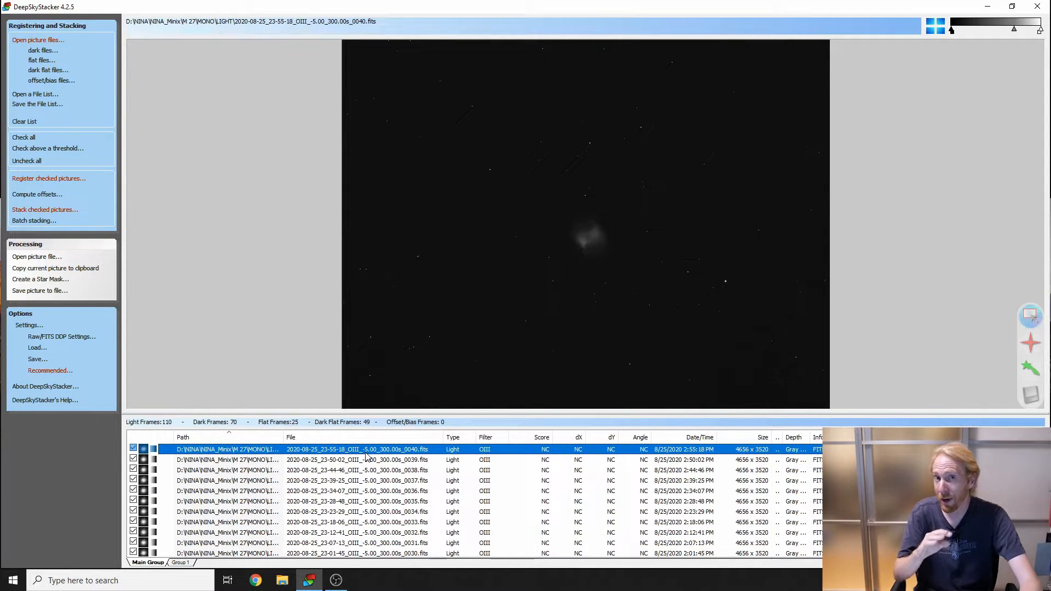
right_click(392, 450)
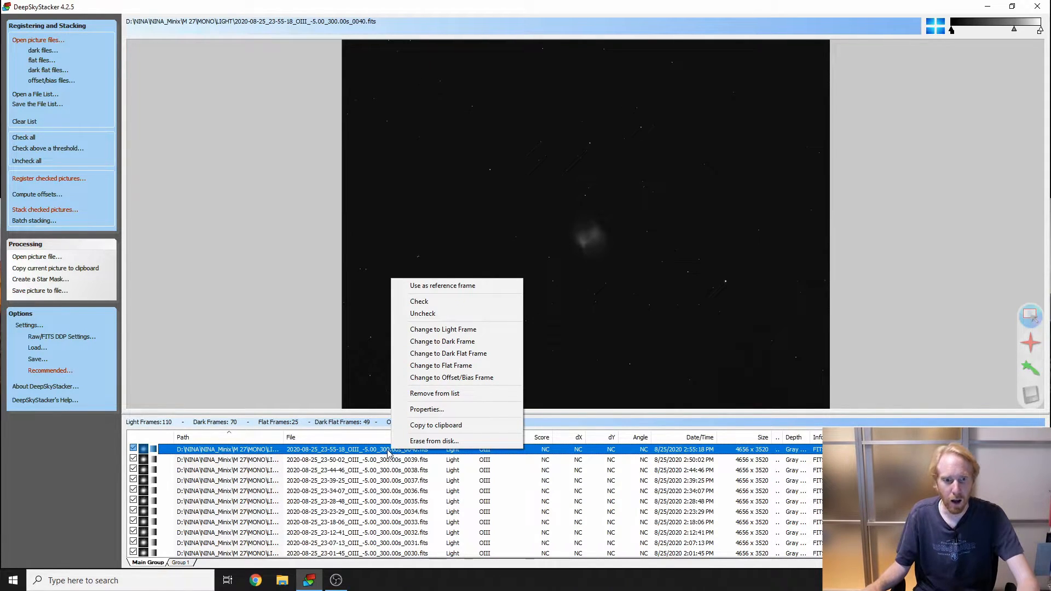
left_click(427, 288)
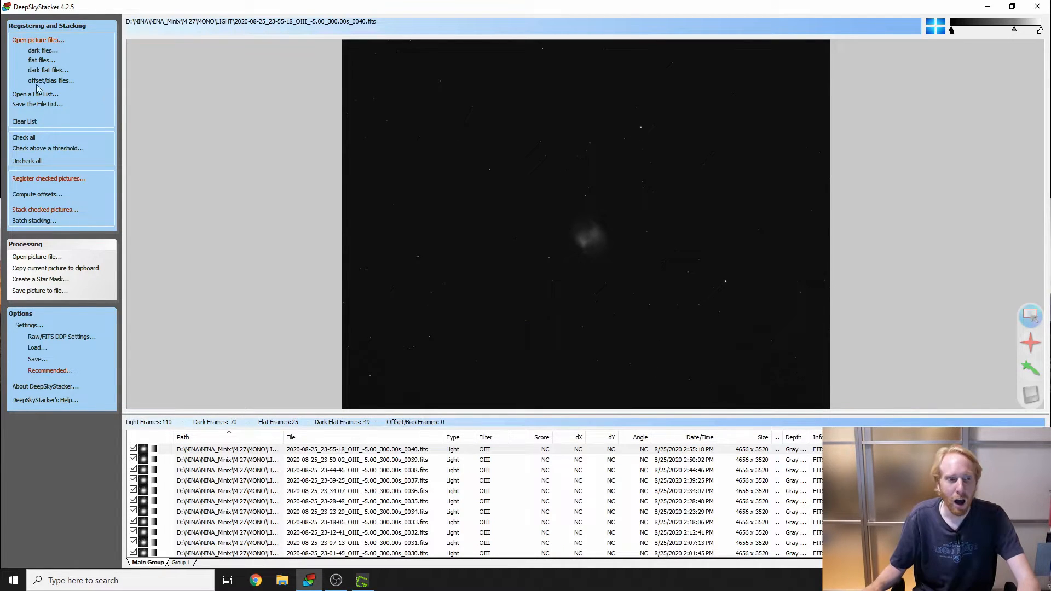
Step: Open the registration settings for the checked pictures and enable registering already registered pictures
left_click(39, 183)
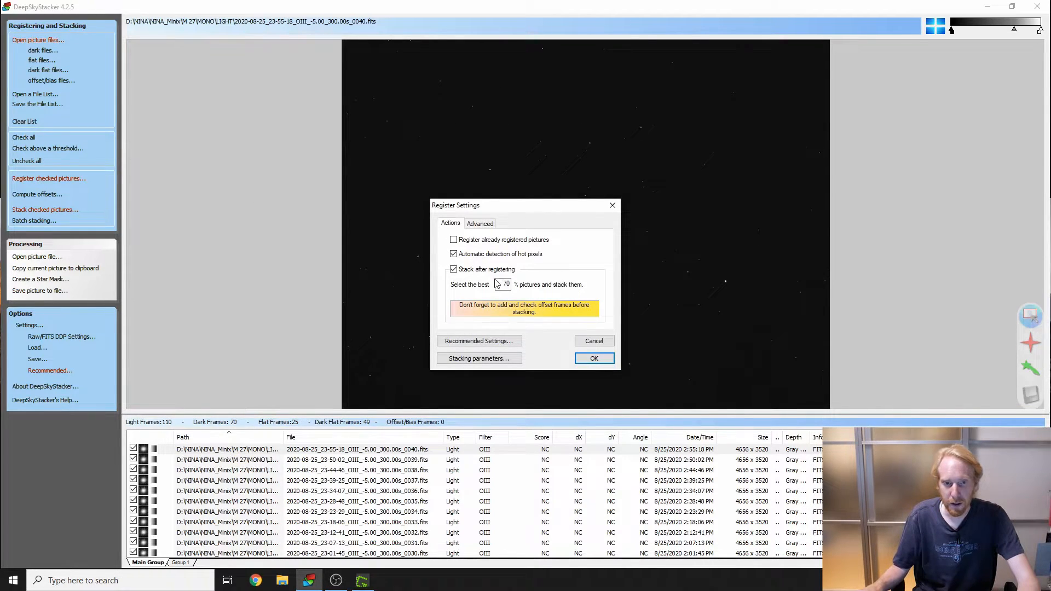
left_click(452, 239)
double_click(502, 284)
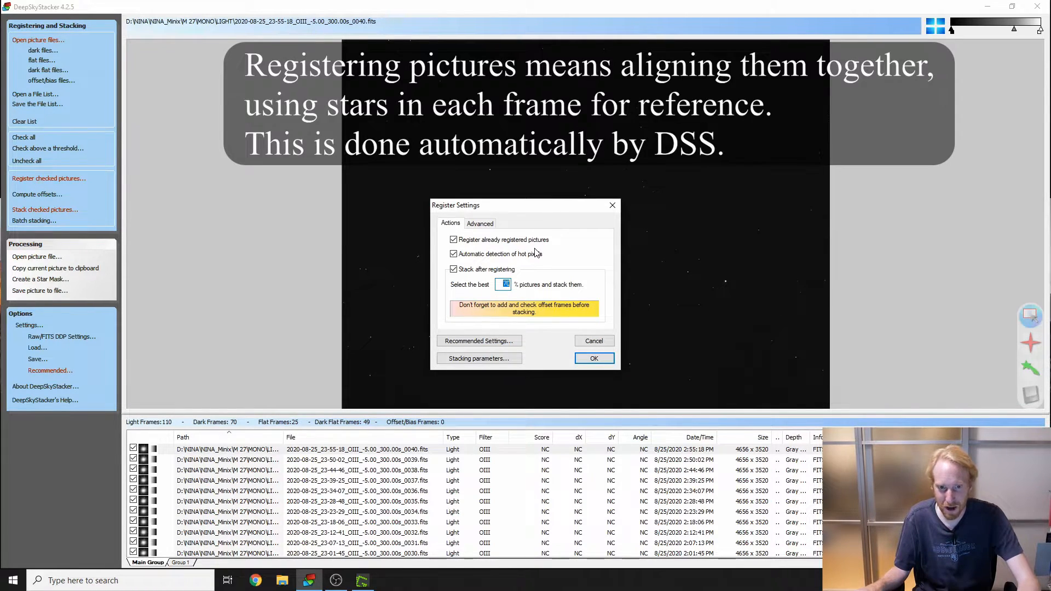
left_click(480, 224)
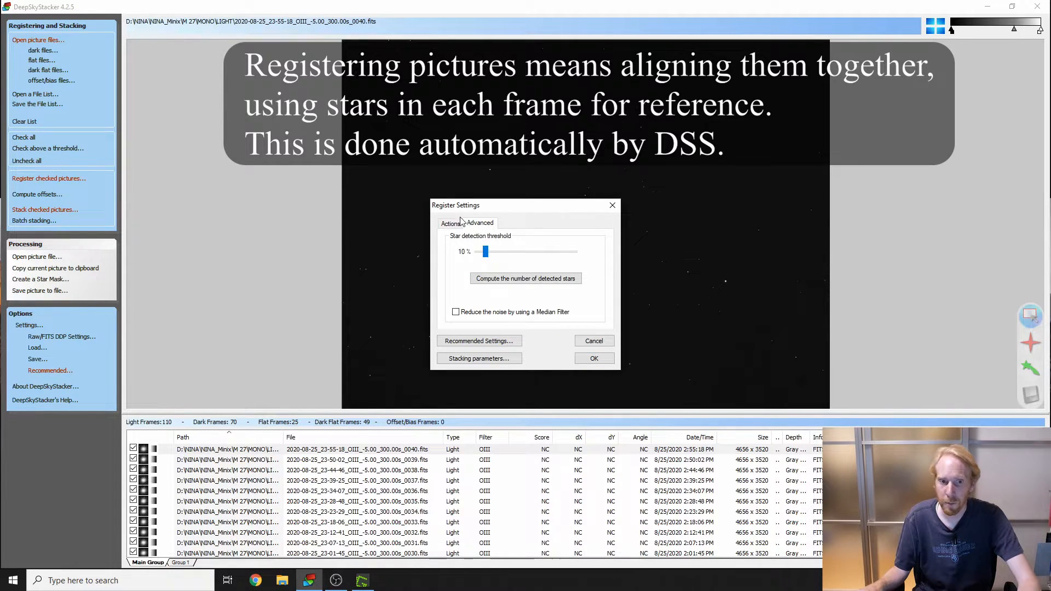
left_click(450, 224)
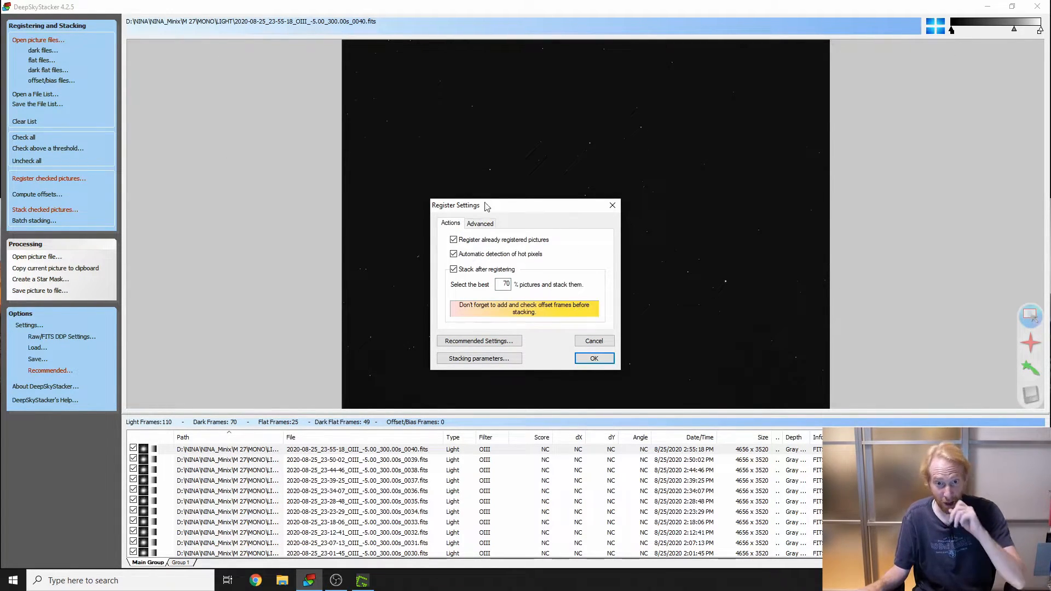
Step: Apply the recommended Sigma-Clipping combination method for the light frames
left_click(498, 346)
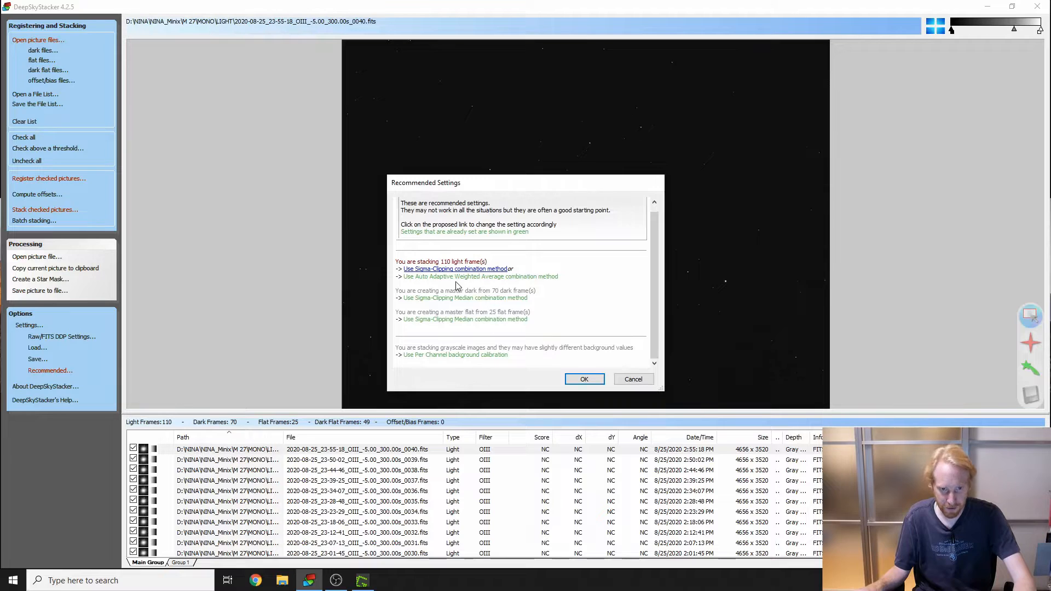
left_click(452, 269)
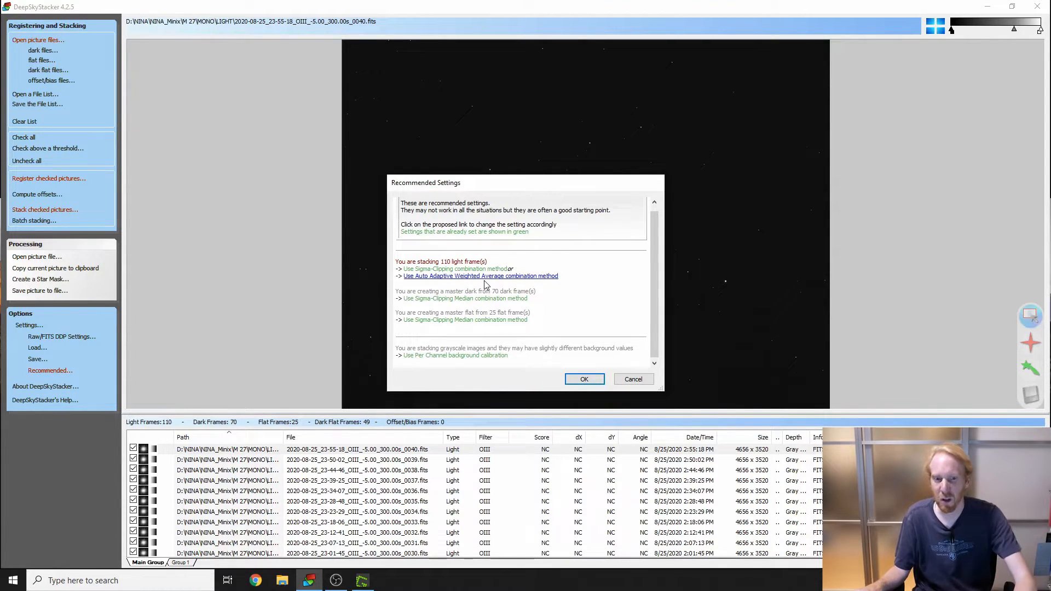
left_click(578, 377)
Step: Accept the stacking parameters with Standard Mode, review the stacking steps, and run the registration and stacking
left_click(476, 360)
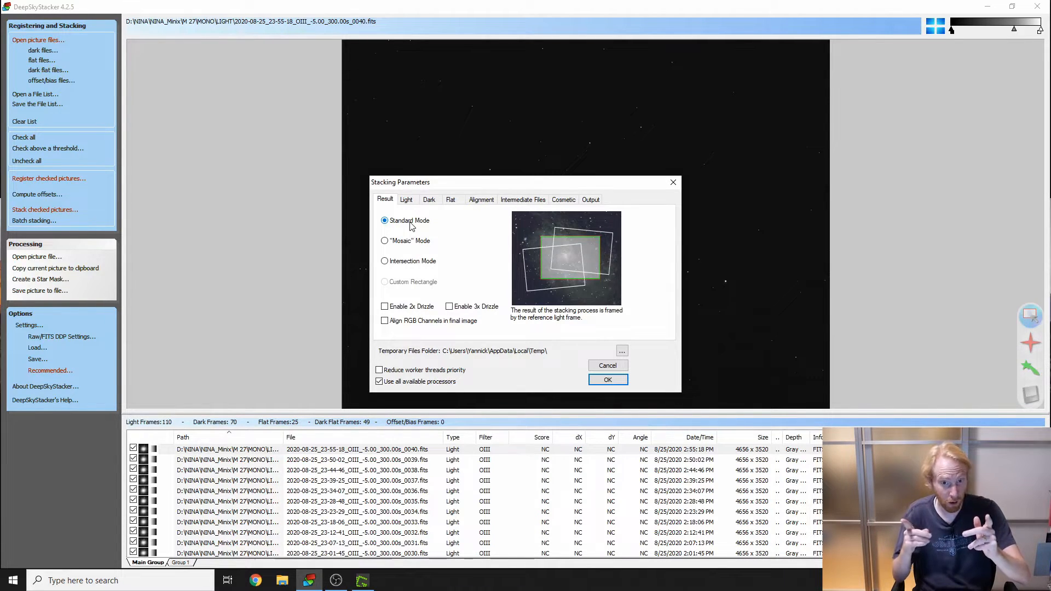
left_click(617, 381)
left_click(599, 360)
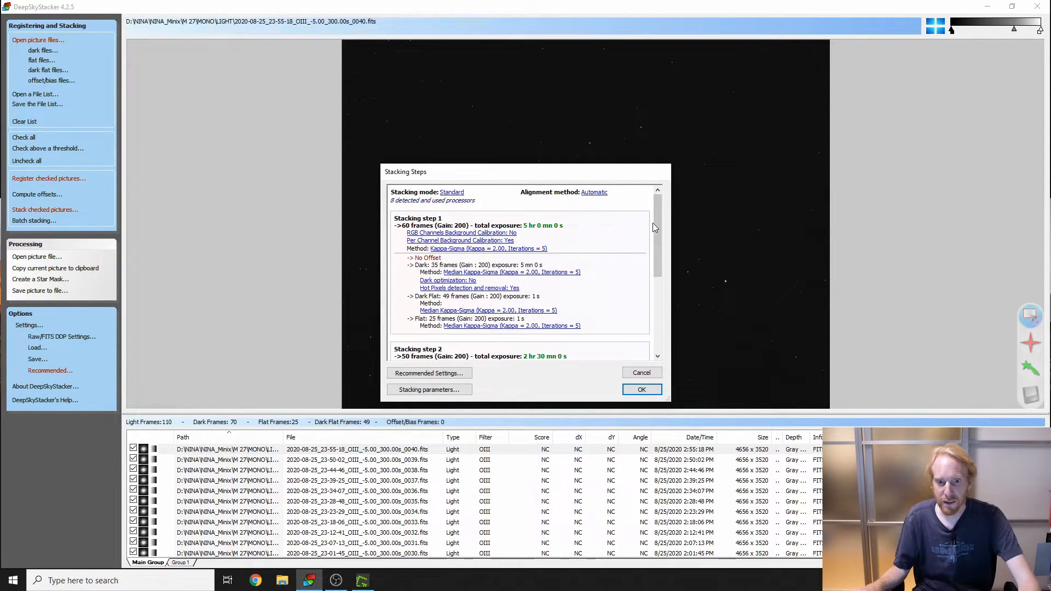
scroll(661, 228, "down", 5)
scroll(662, 200, "up", 5)
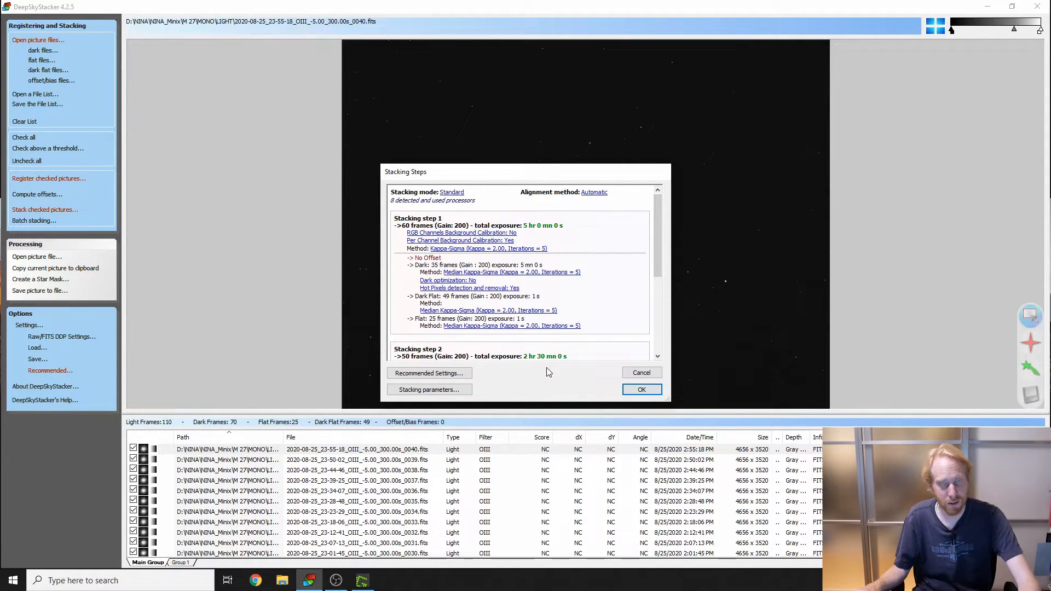
left_click(643, 389)
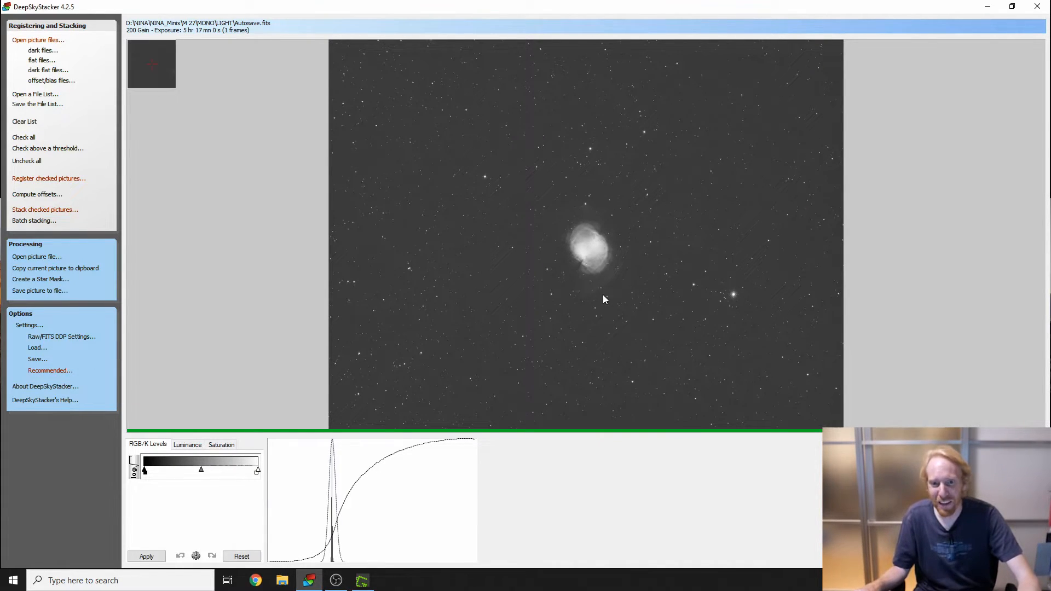
Step: Save the stacked picture in the Pictures folder as OIII_DSS, a 32-bit rational TIFF without compression, embedding the adjustments without applying them
scroll(627, 254, "up", 2)
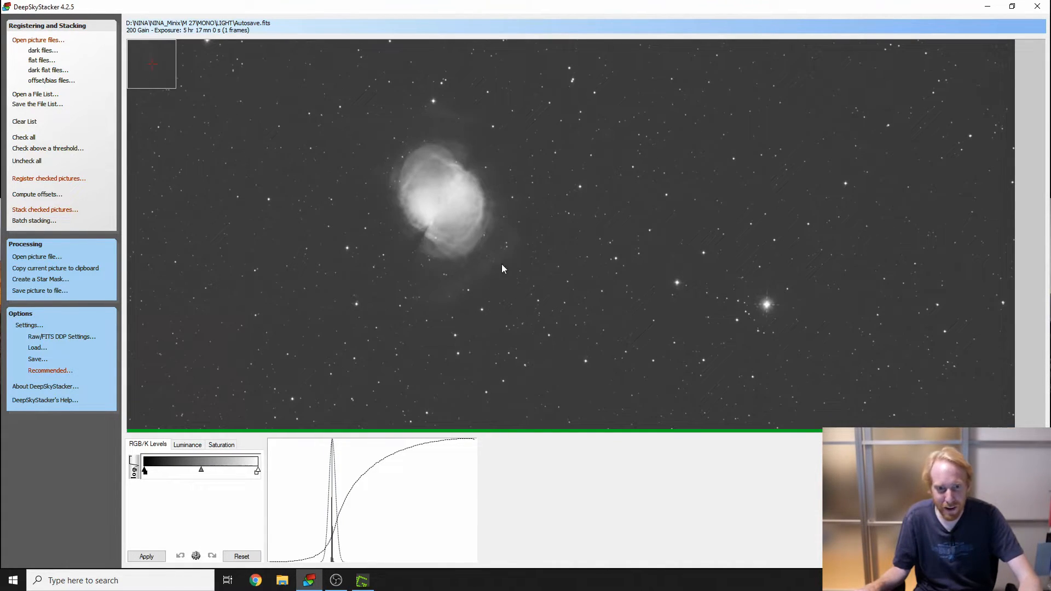
scroll(625, 253, "up", 1)
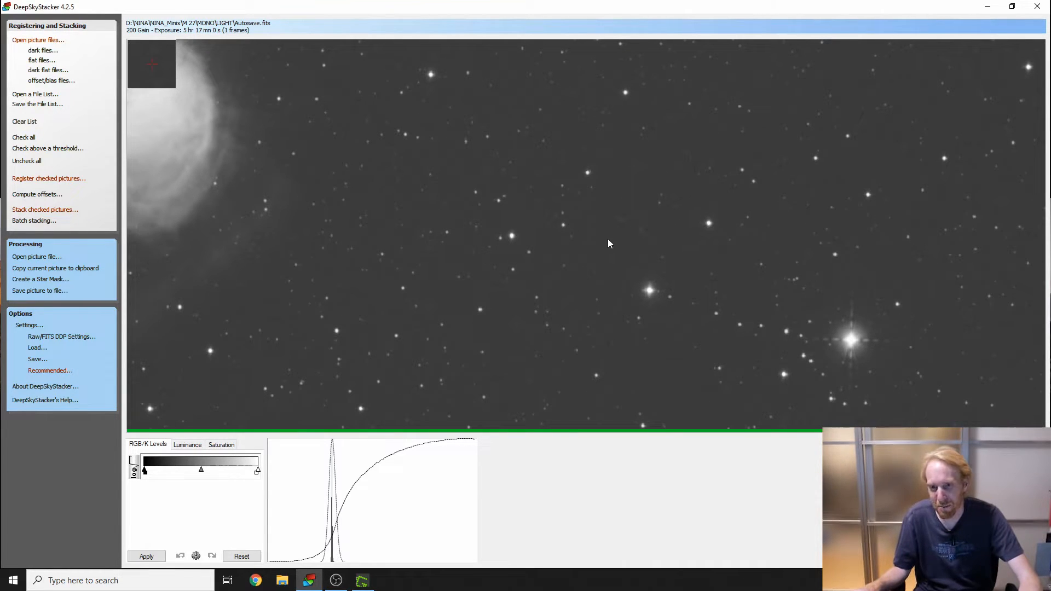
scroll(536, 224, "down", 3)
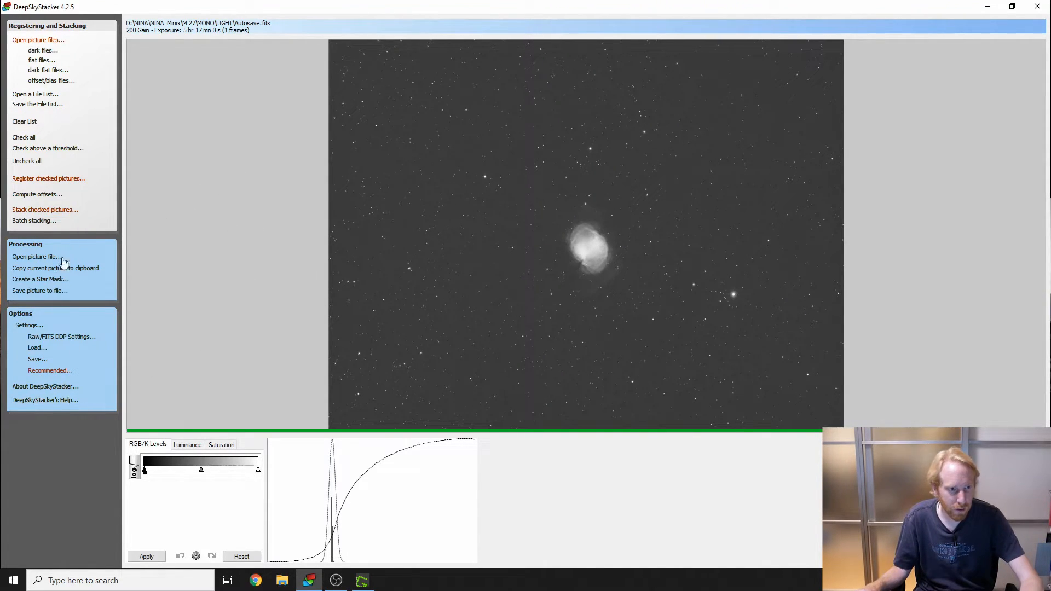
left_click(43, 290)
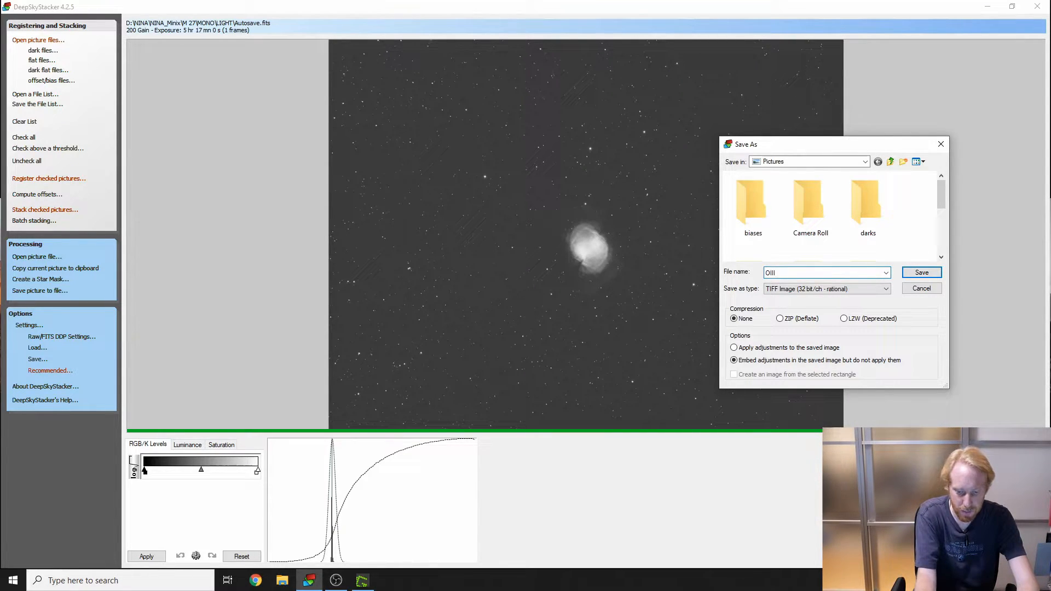
type("DSS")
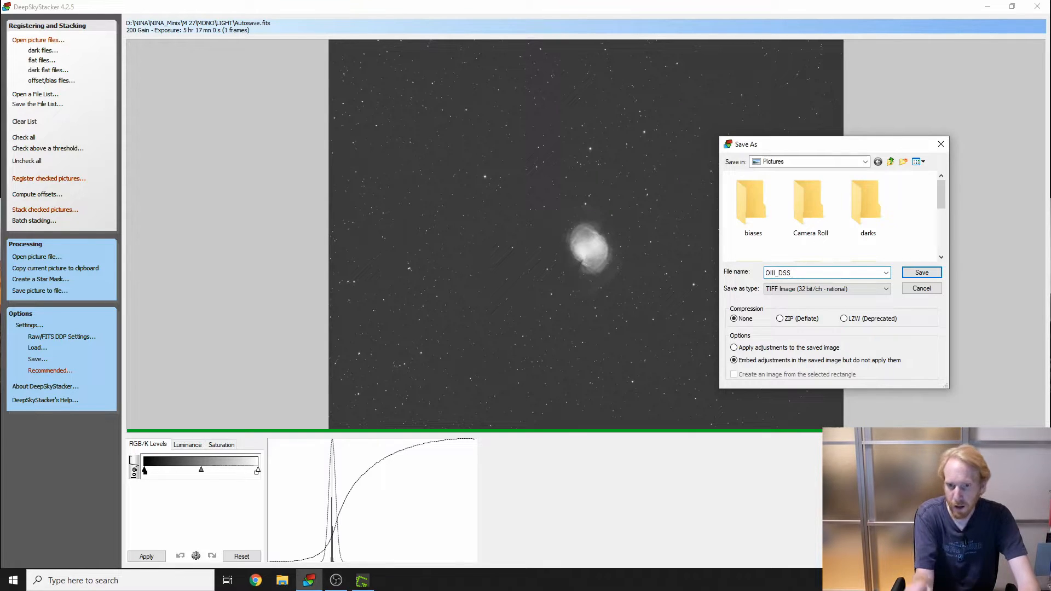
left_click(914, 274)
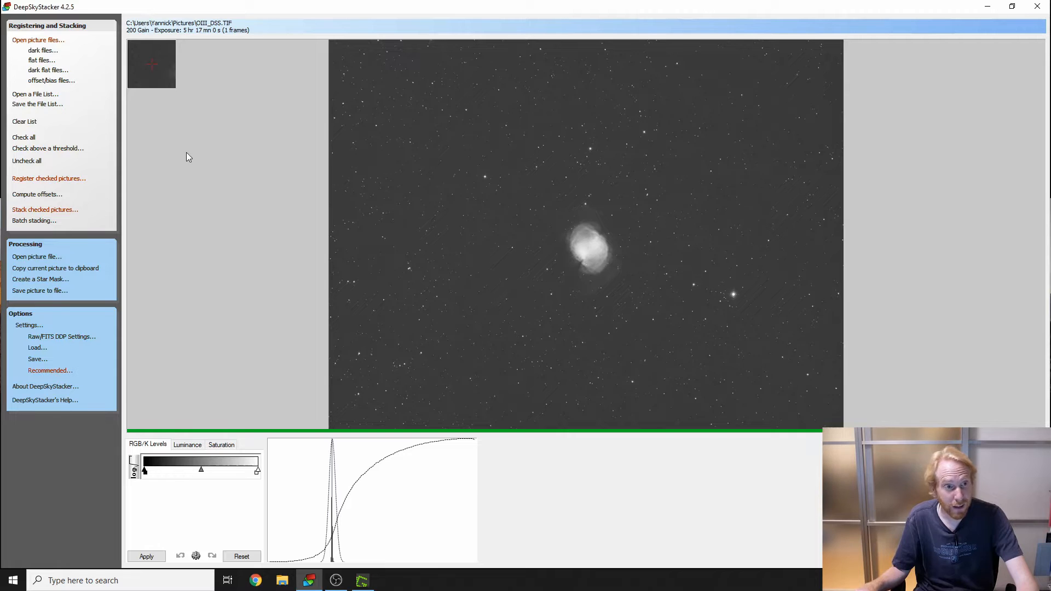
Step: Remove all OIII light frames from the list except the reference frame 2020-08-25_23-55-18_OIII_-5.00_300.00s_0040.fits
left_click(38, 40)
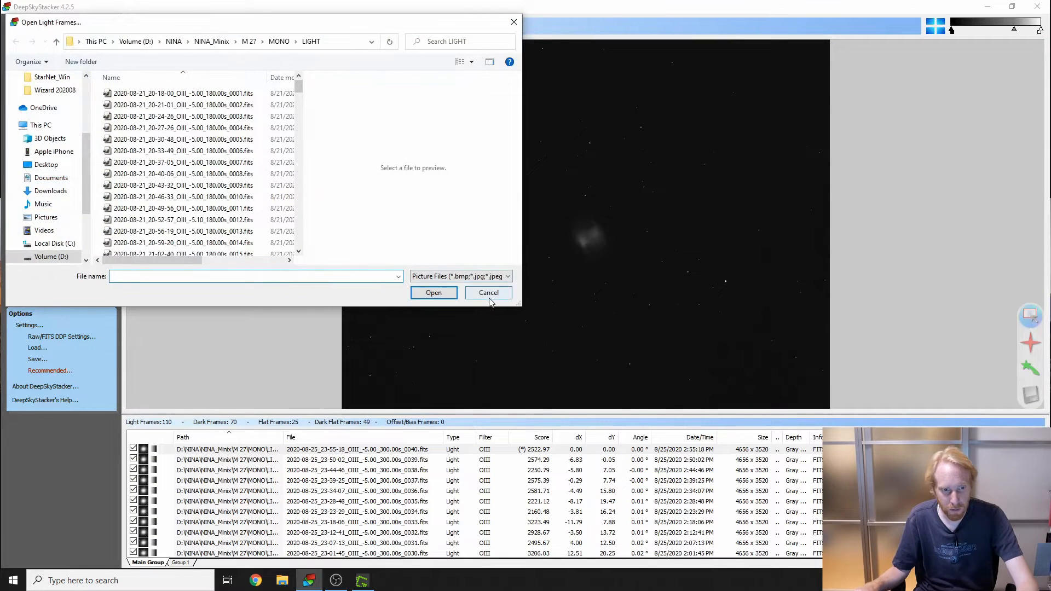
left_click(489, 294)
left_click(203, 459)
scroll(345, 474, "down", 10)
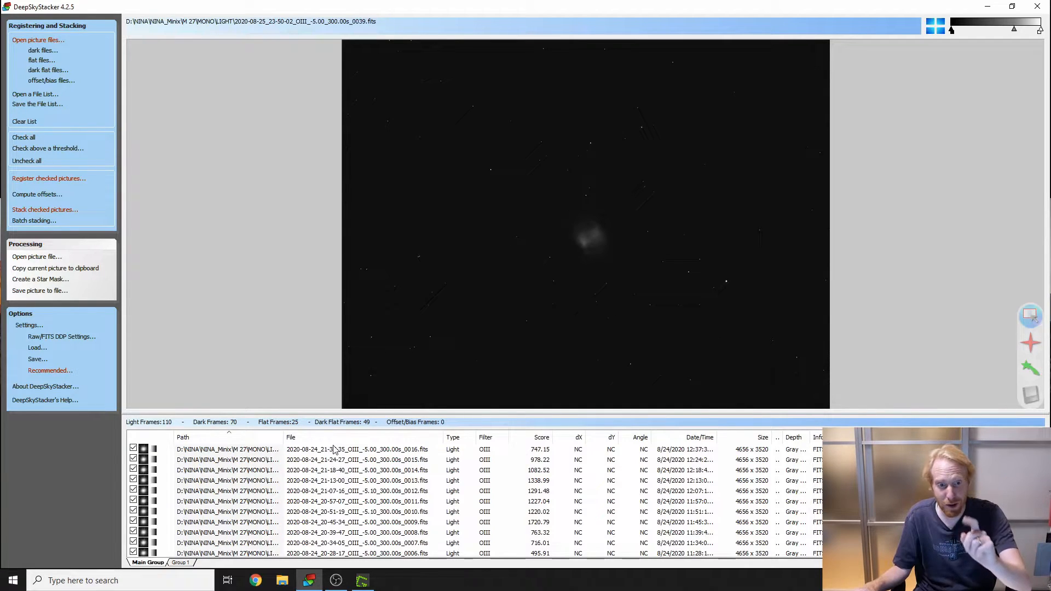
scroll(331, 482, "down", 10)
scroll(316, 489, "down", 4)
scroll(312, 489, "up", 2)
left_click(247, 481, "shift")
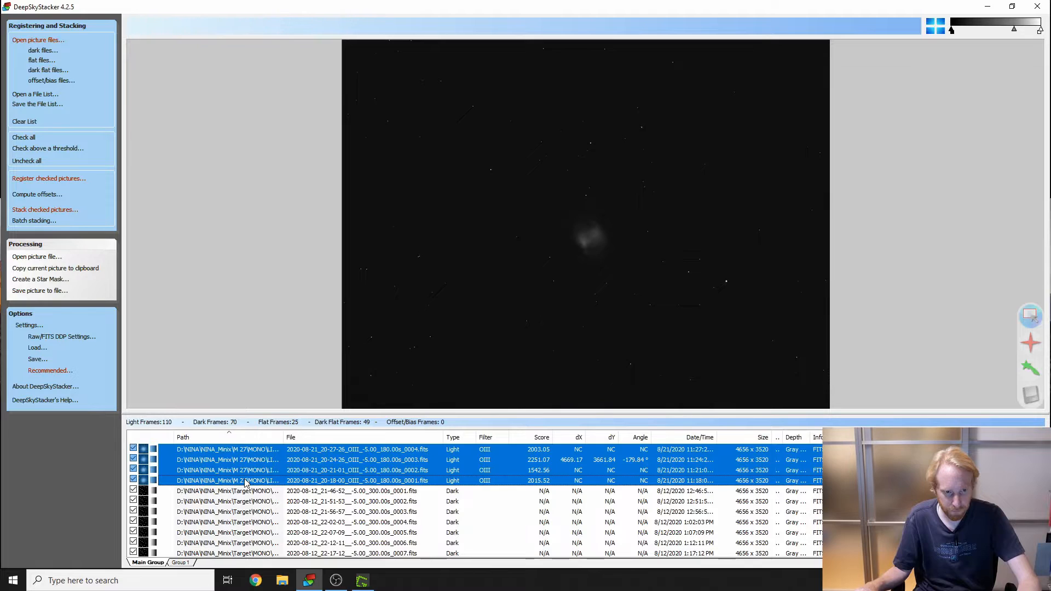
right_click(246, 481)
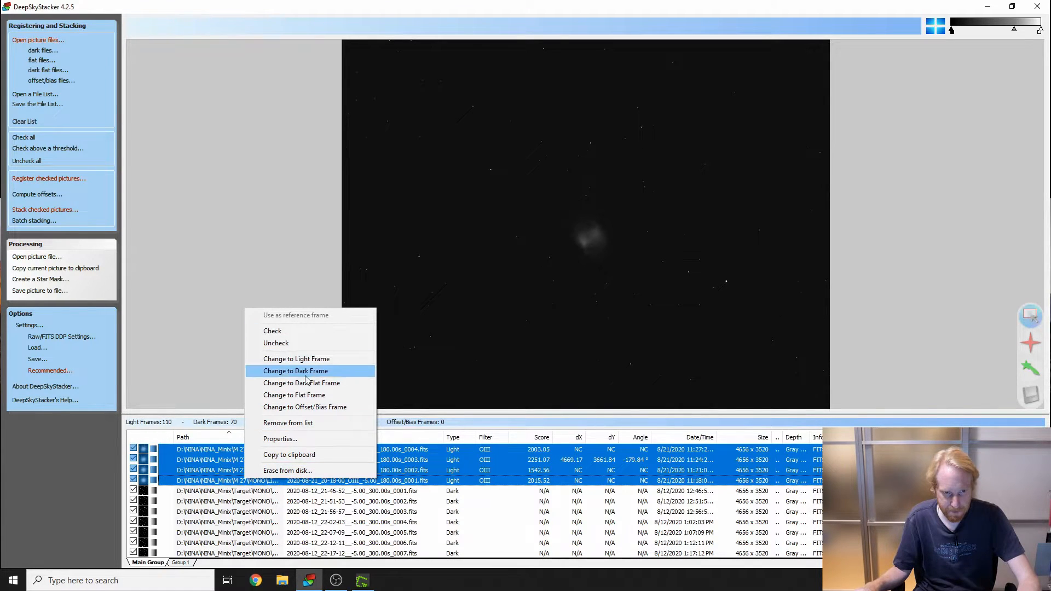
left_click(297, 424)
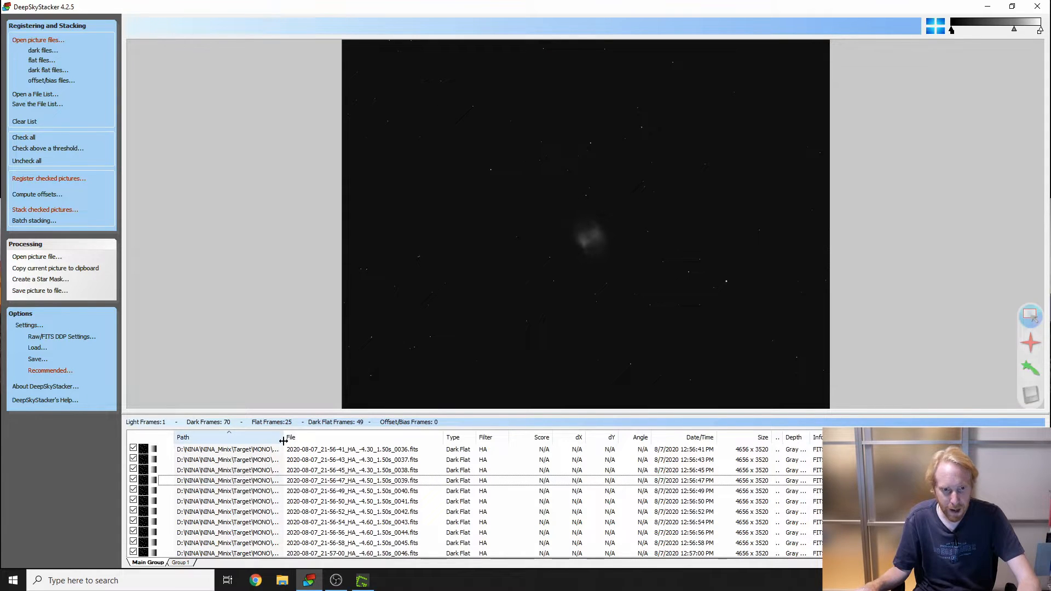
Step: Widen the Path column and remove all OIII flat frames from the list
left_click_drag(284, 440, 322, 442)
scroll(402, 488, "down", 4)
scroll(339, 479, "down", 1)
scroll(450, 474, "up", 1)
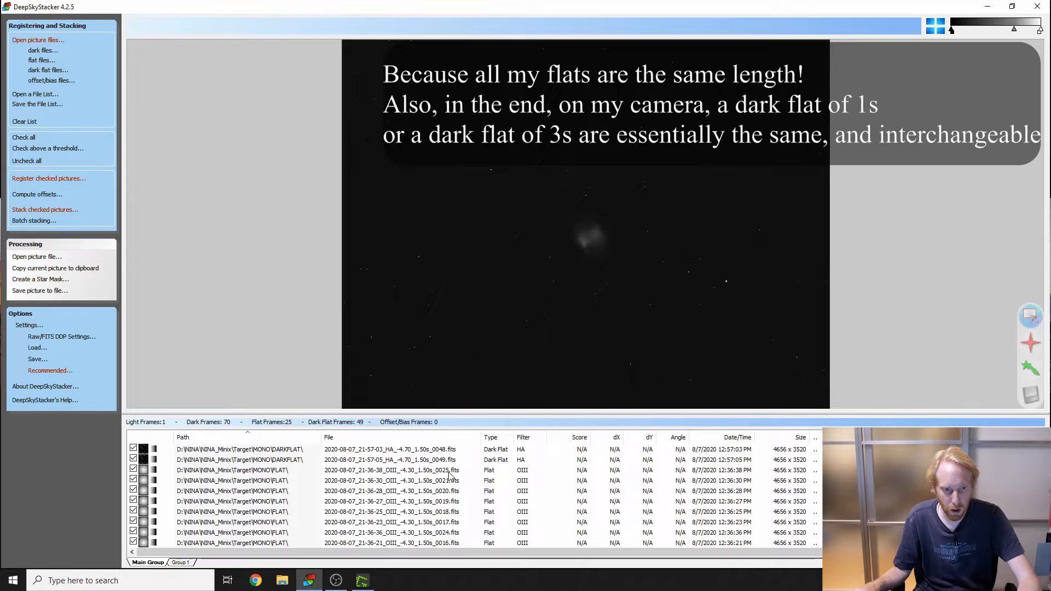
left_click(349, 471)
scroll(410, 486, "down", 6)
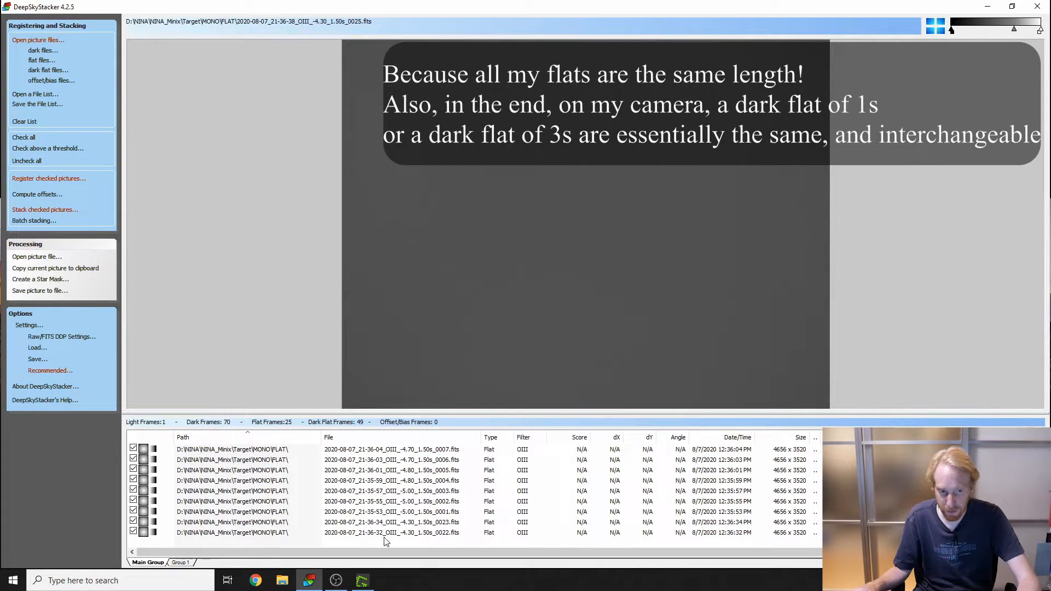
key("ctrl+a")
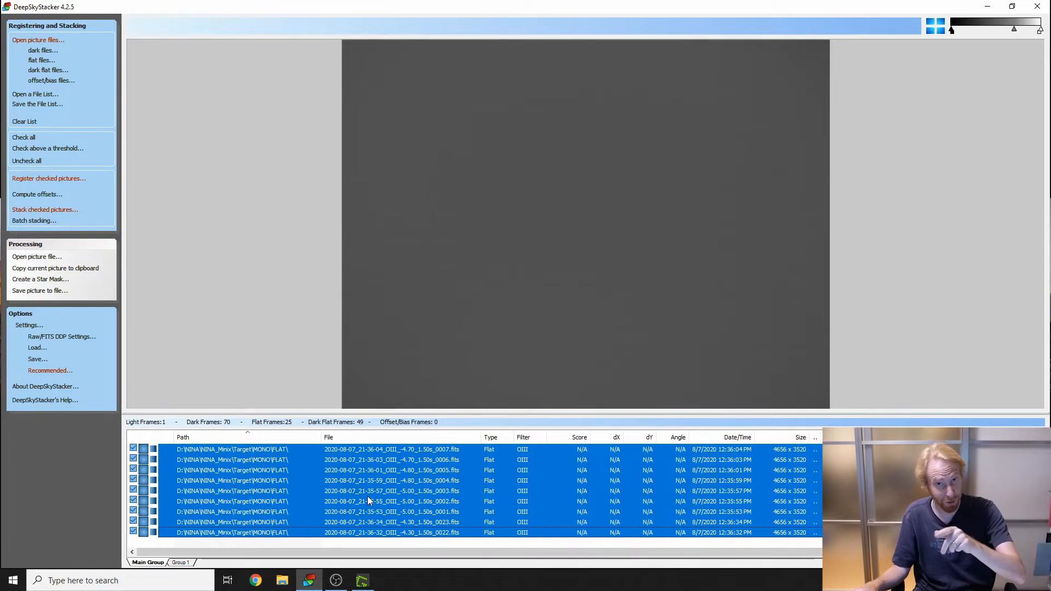
right_click(368, 495)
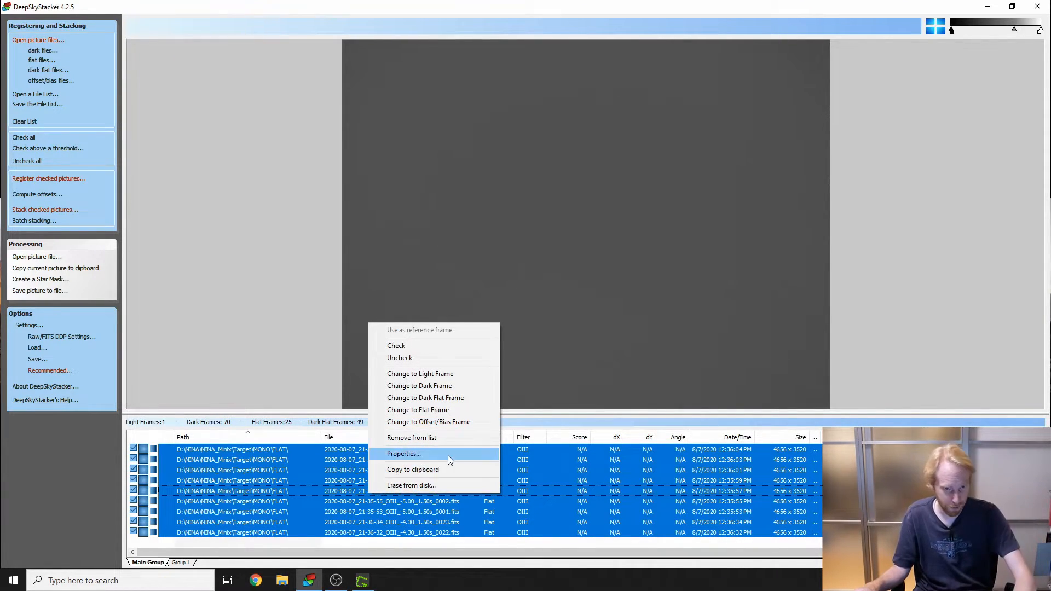
left_click(411, 438)
Step: Remove the 180-second dark frames 0001 to 0035 from the list, keeping the 300-second darks
scroll(385, 511, "up", 6)
scroll(418, 475, "down", 13)
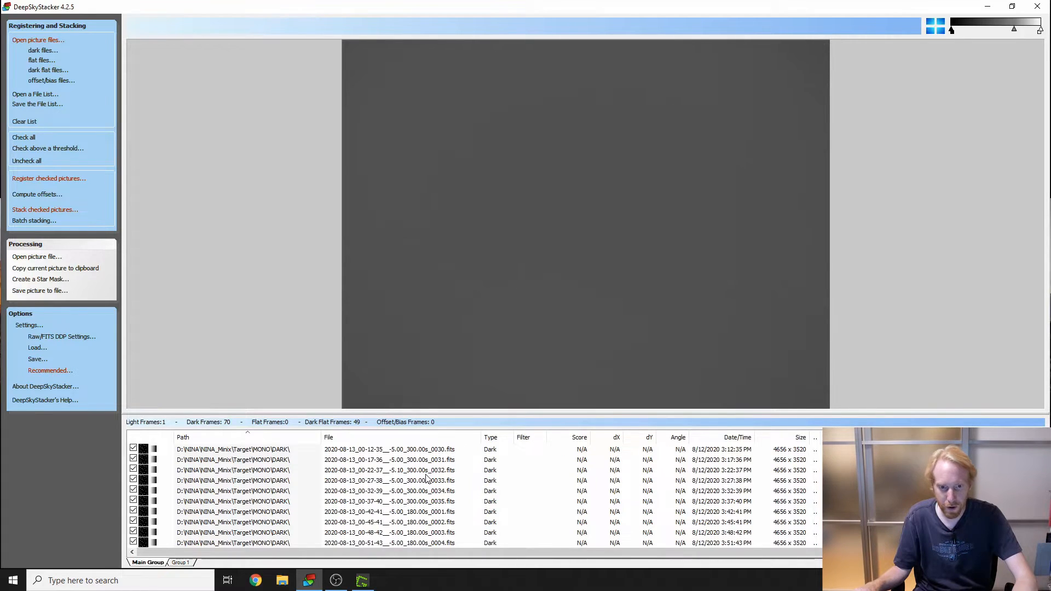
scroll(414, 476, "up", 2)
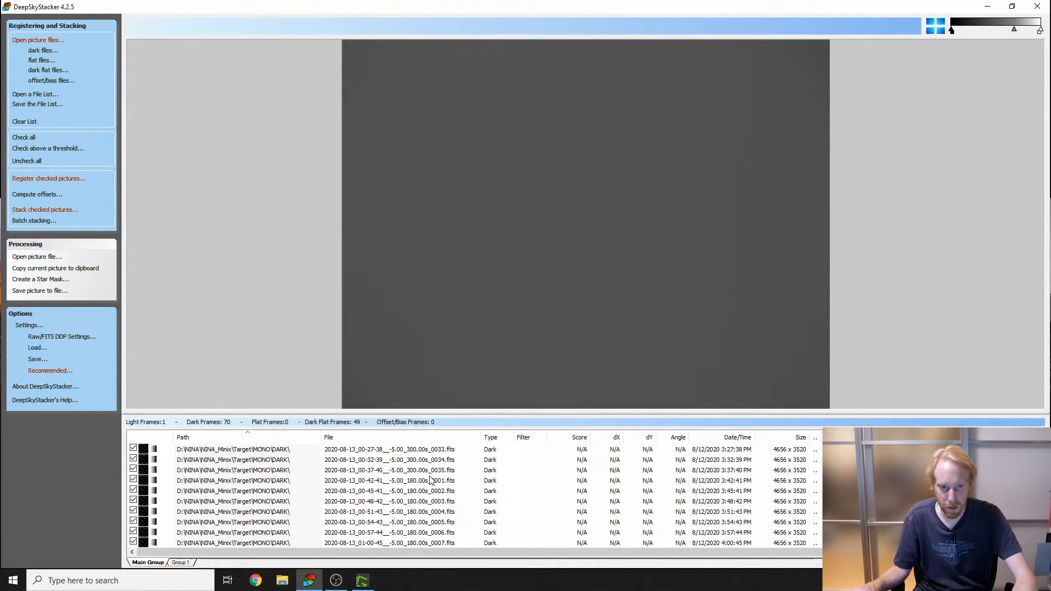
left_click(421, 481)
scroll(432, 481, "down", 5)
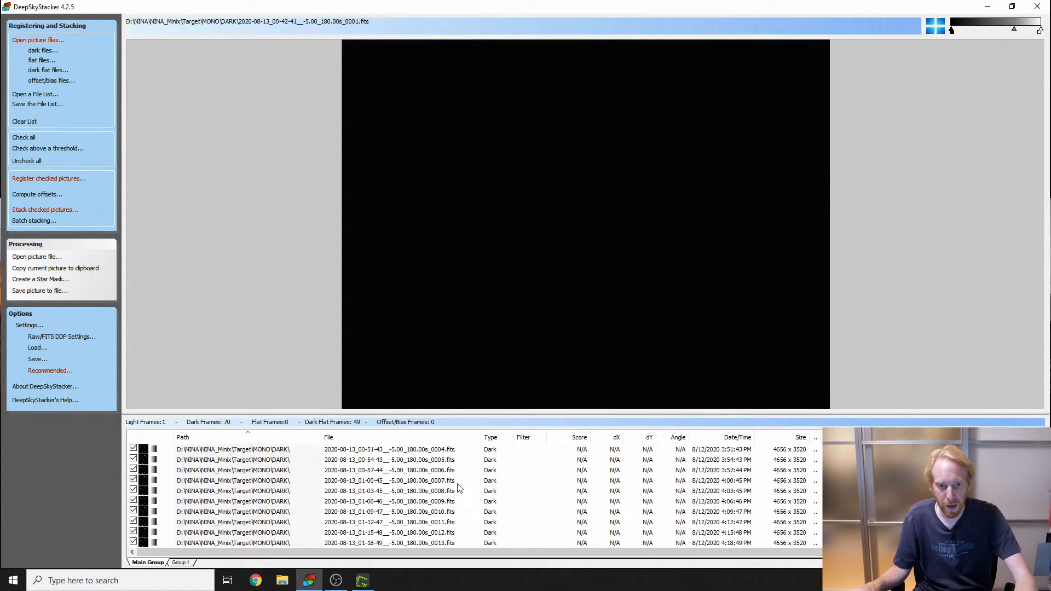
scroll(448, 481, "down", 3)
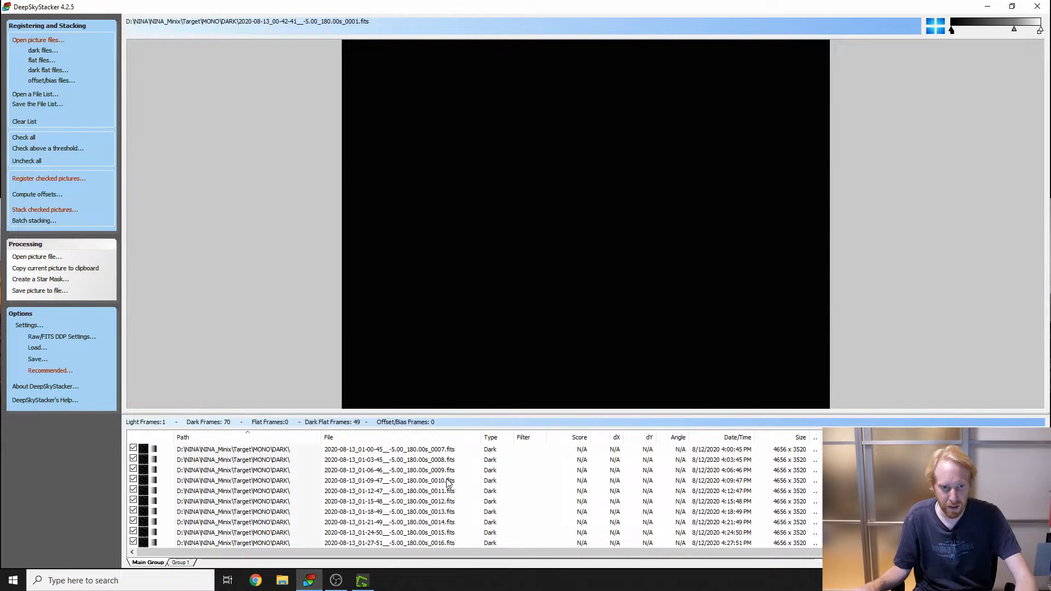
scroll(447, 482, "down", 3)
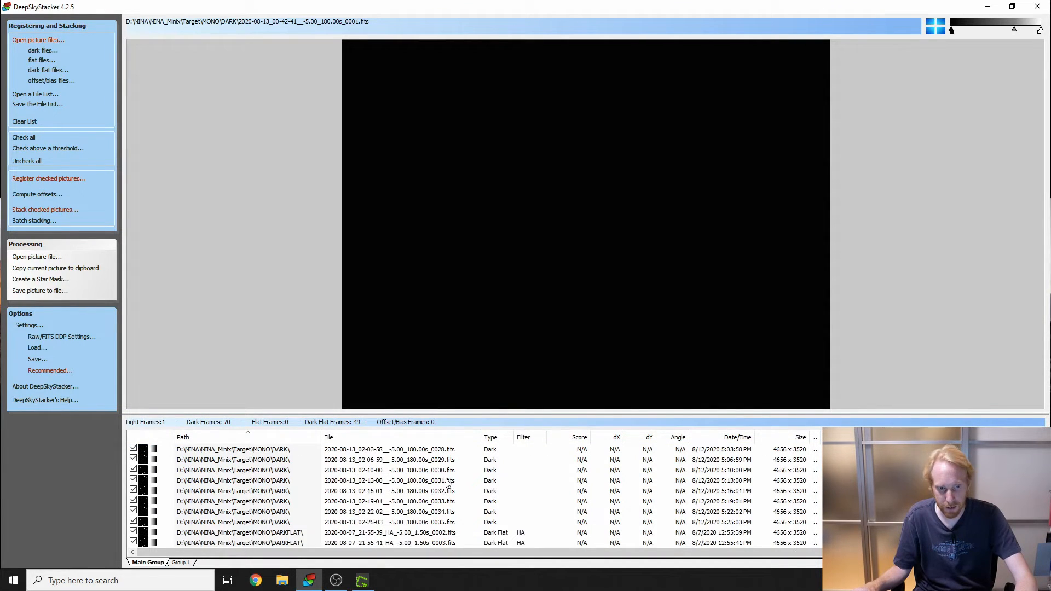
left_click(385, 522, "shift")
right_click(384, 521)
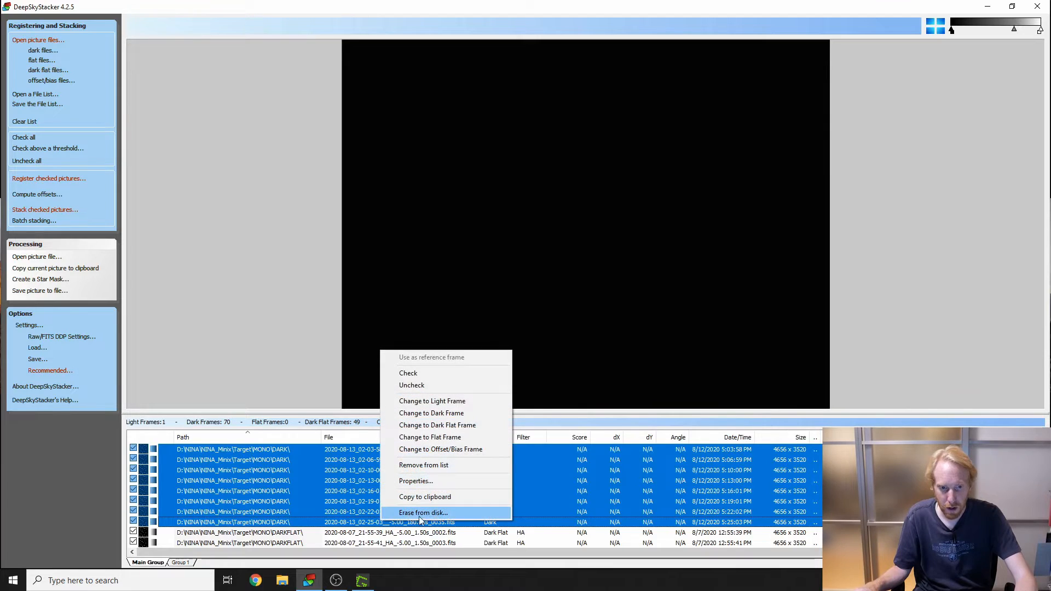
left_click(404, 465)
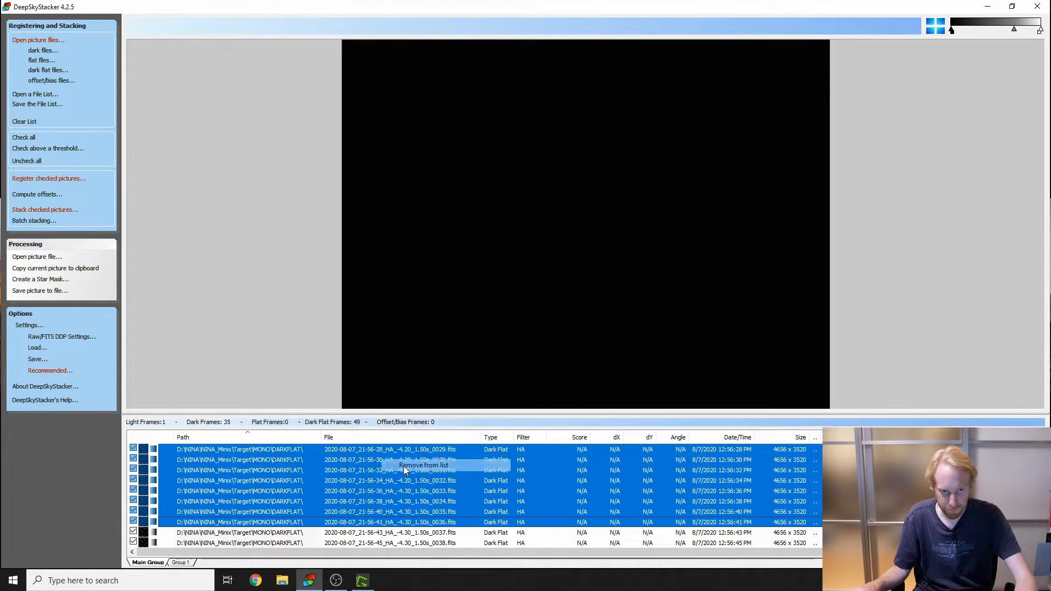
Step: Check the remaining frames in the list and uncheck the OIII reference light frame
scroll(311, 485, "down", 20)
scroll(311, 485, "up", 20)
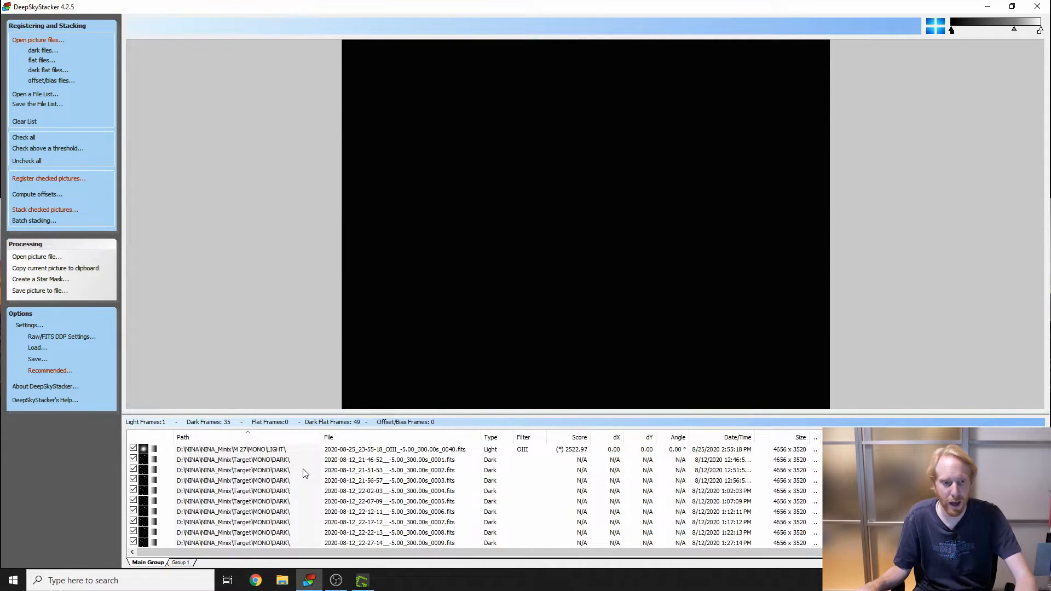
left_click(257, 452)
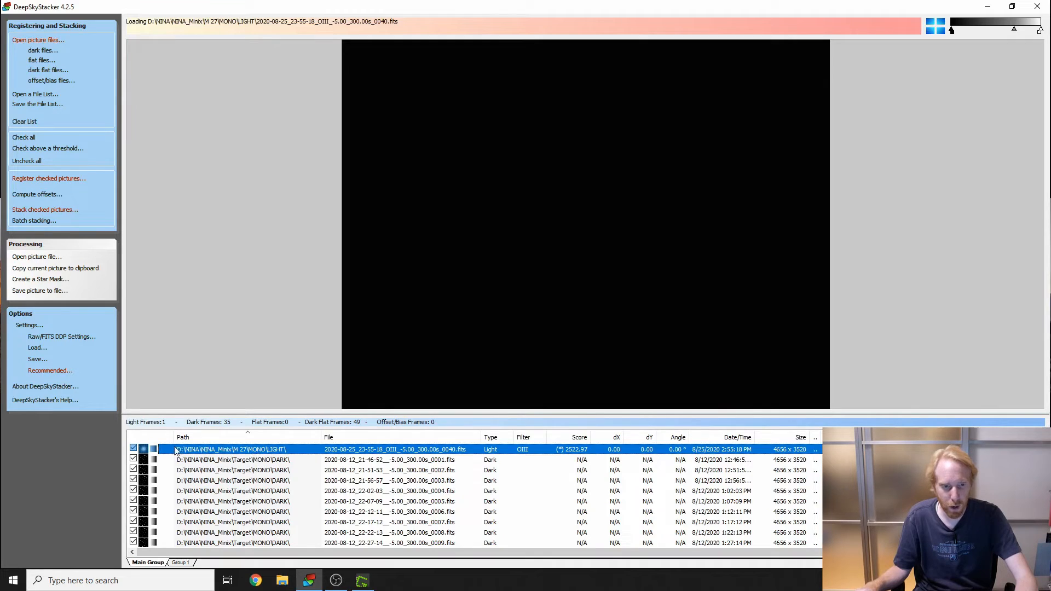
left_click(133, 449)
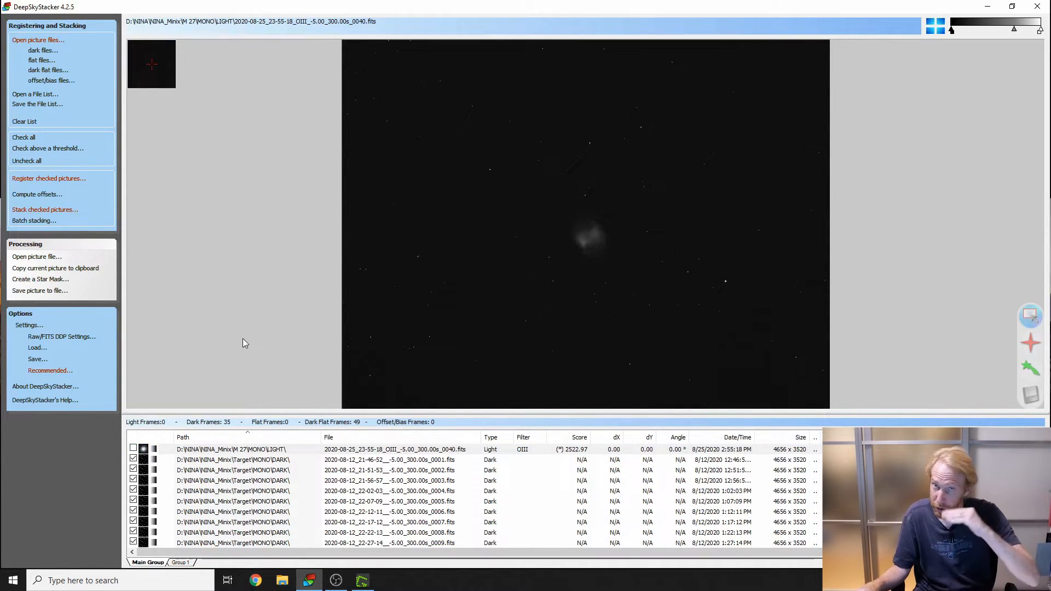
Step: Search the M 27 MONO LIGHT folder for HA and add all matching files as light frames
left_click(55, 41)
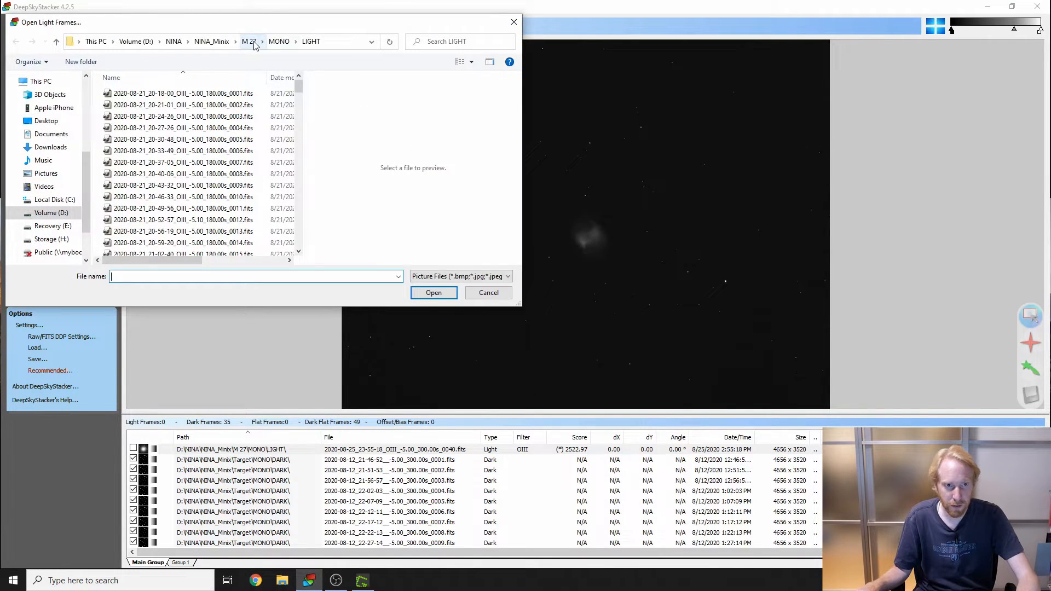
left_click(279, 41)
double_click(176, 93)
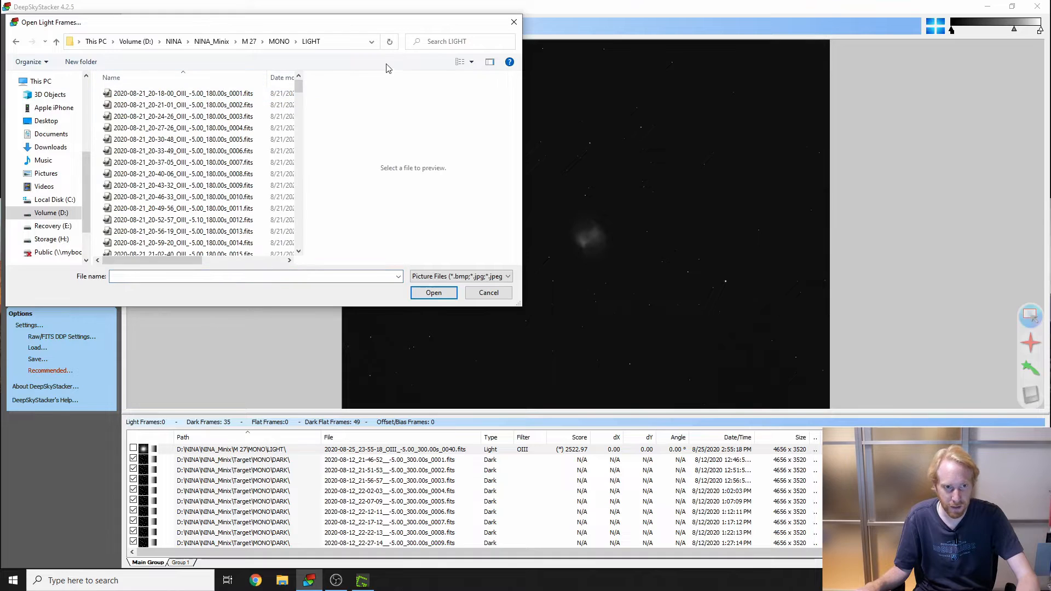
left_click(425, 44)
left_click(434, 72)
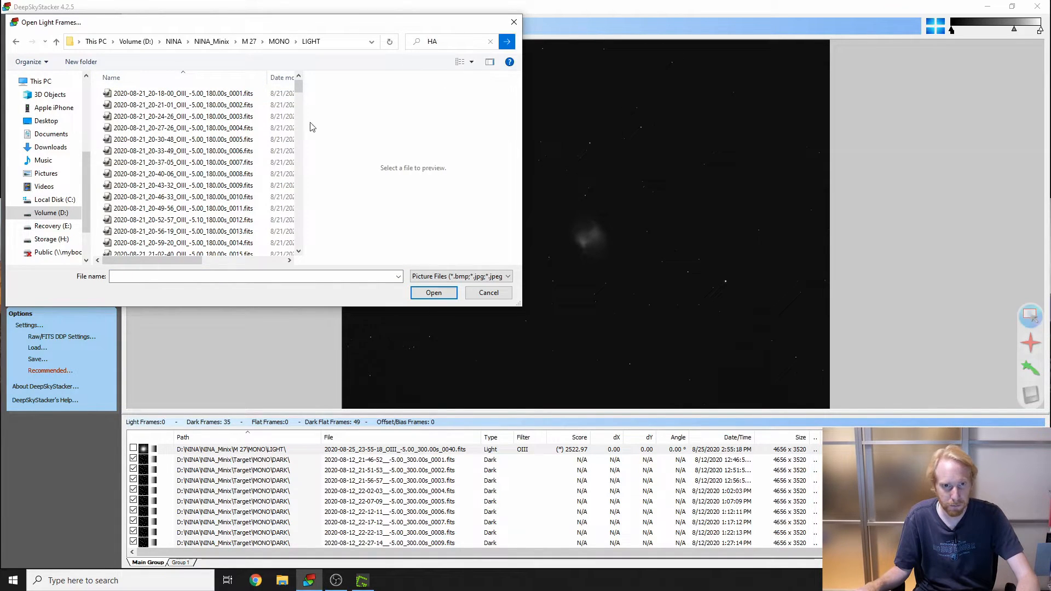
left_click(290, 137)
key("ctrl+a")
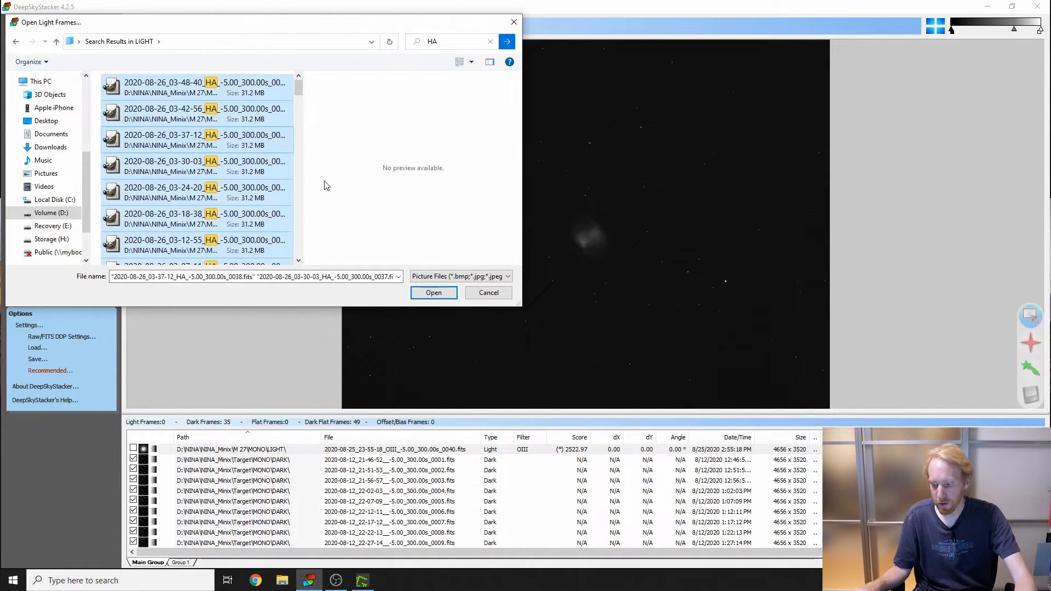
left_click(434, 293)
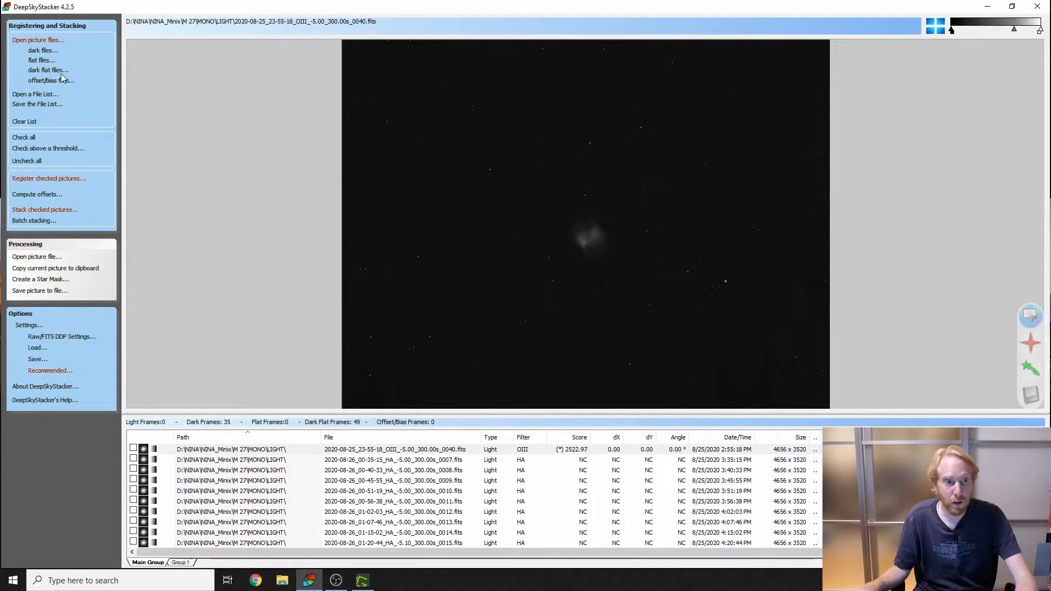
Step: Search the Target MONO FLAT folder for HA and add all matching files as flat frames
left_click(42, 61)
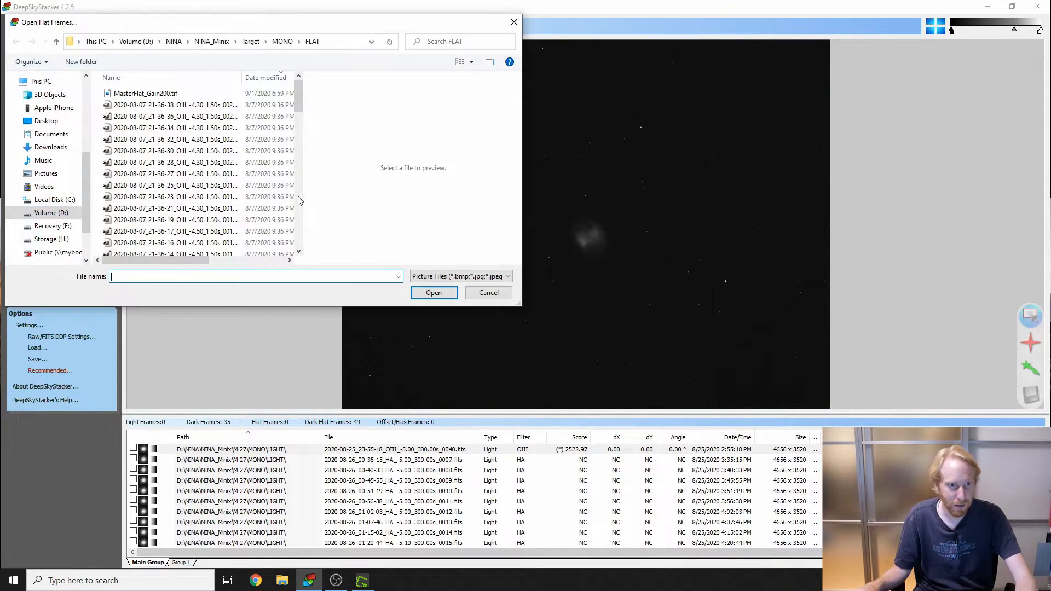
left_click(464, 41)
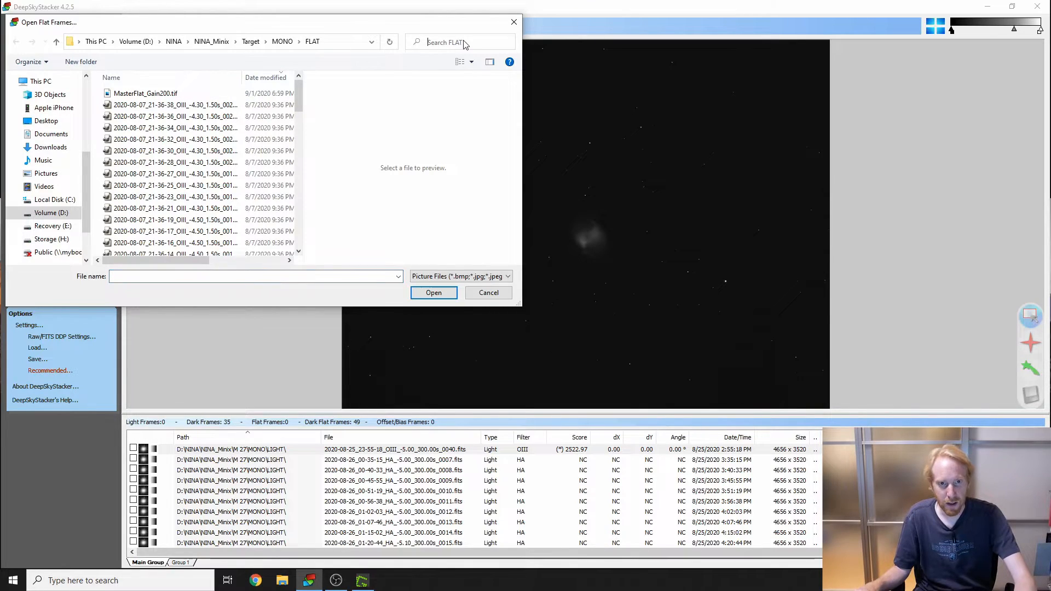
type("HA")
left_click(221, 115)
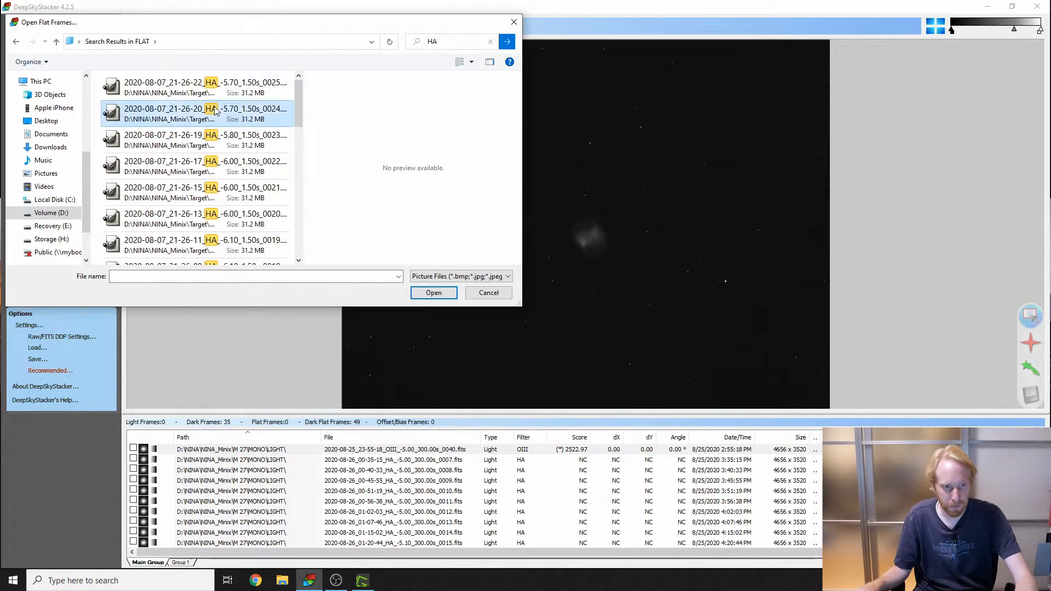
key("ctrl+a")
scroll(252, 164, "down", 6)
left_click(433, 292)
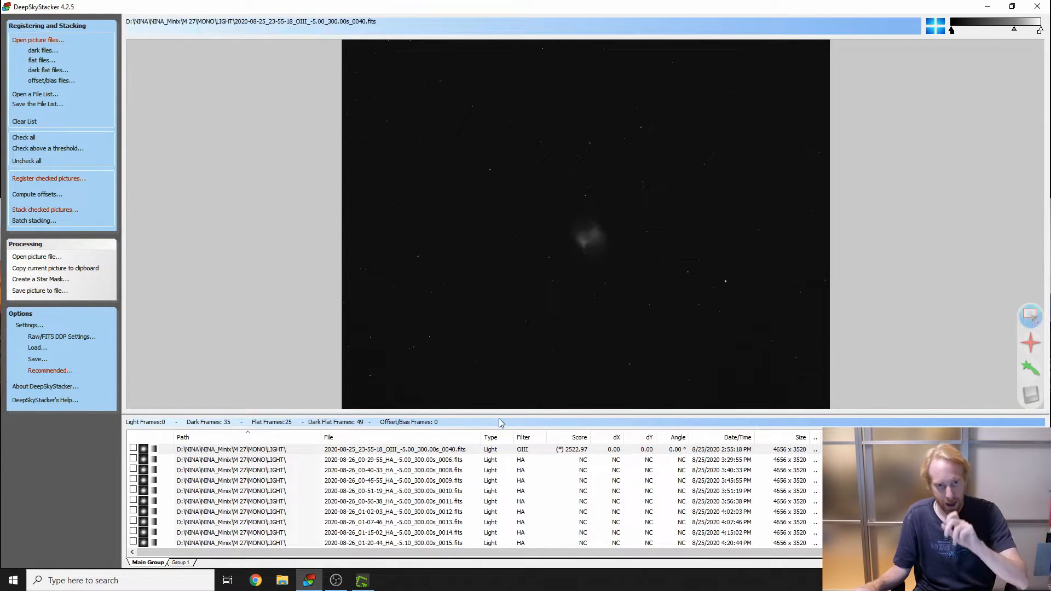
Step: Check every frame from the first HA light down to the last HA flat, leaving the OIII light frame unchecked
left_click(454, 470)
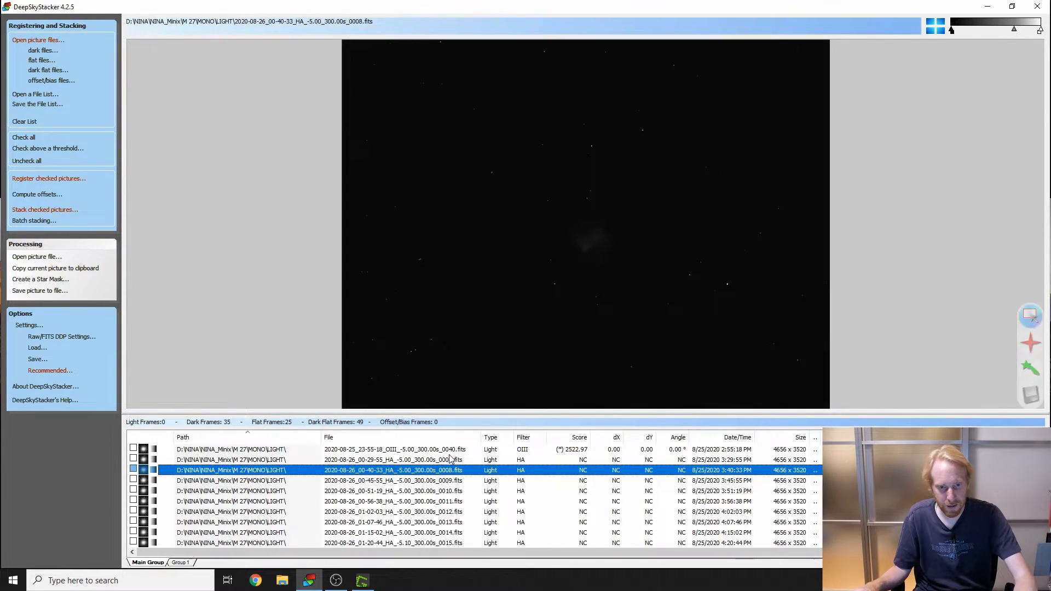
left_click(446, 460)
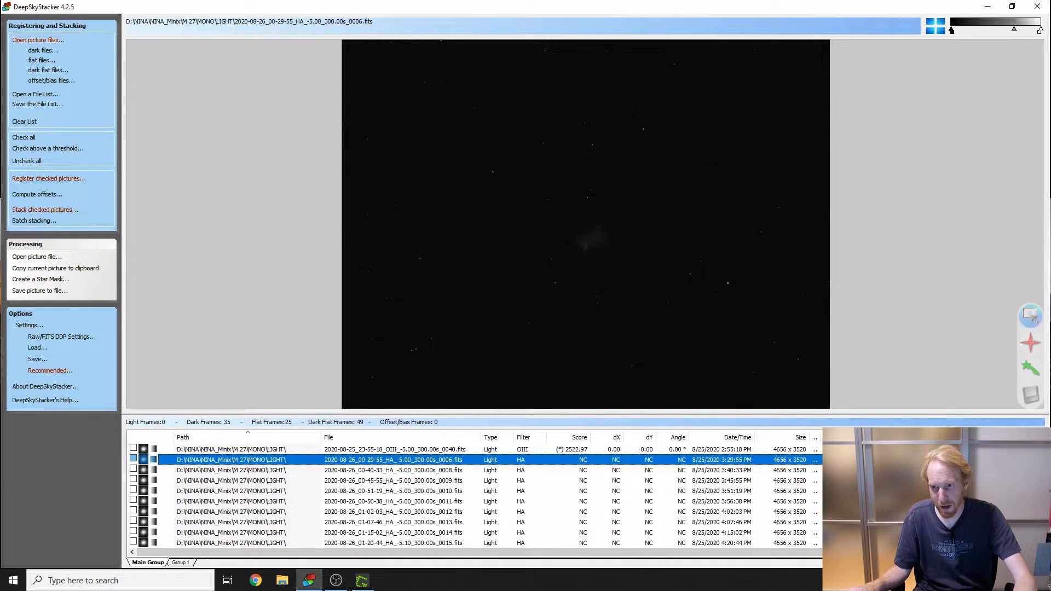
scroll(446, 493, "down", 10)
key("ctrl+a")
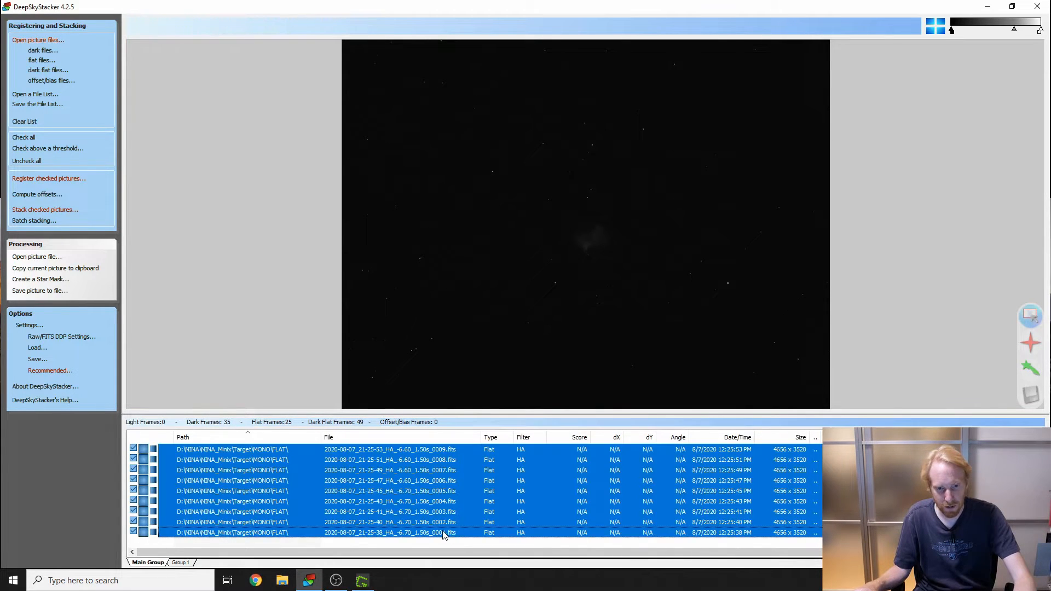
right_click(429, 512)
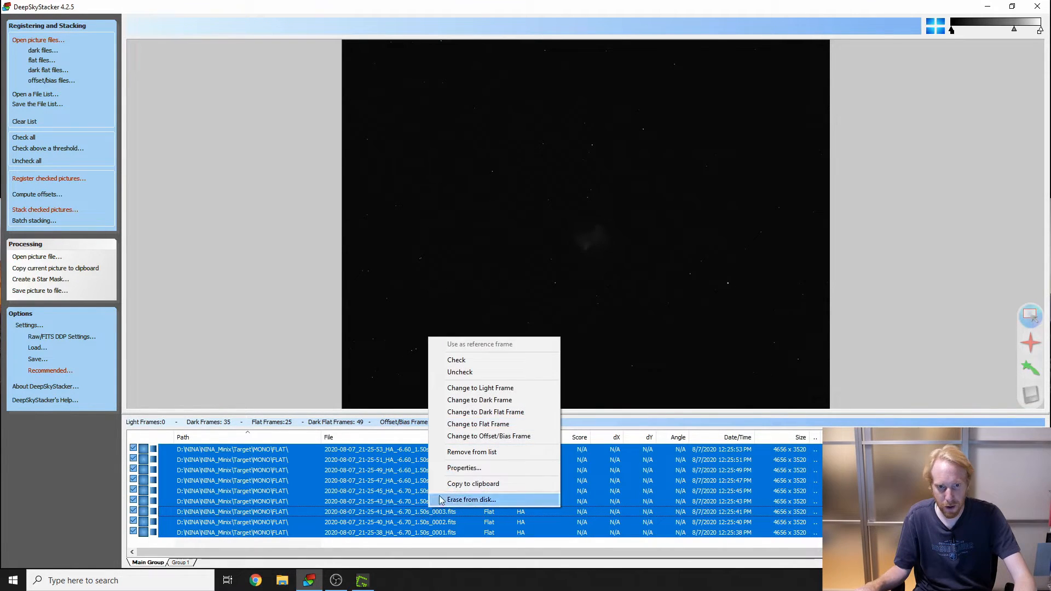
left_click(461, 360)
scroll(392, 452, "up", 1)
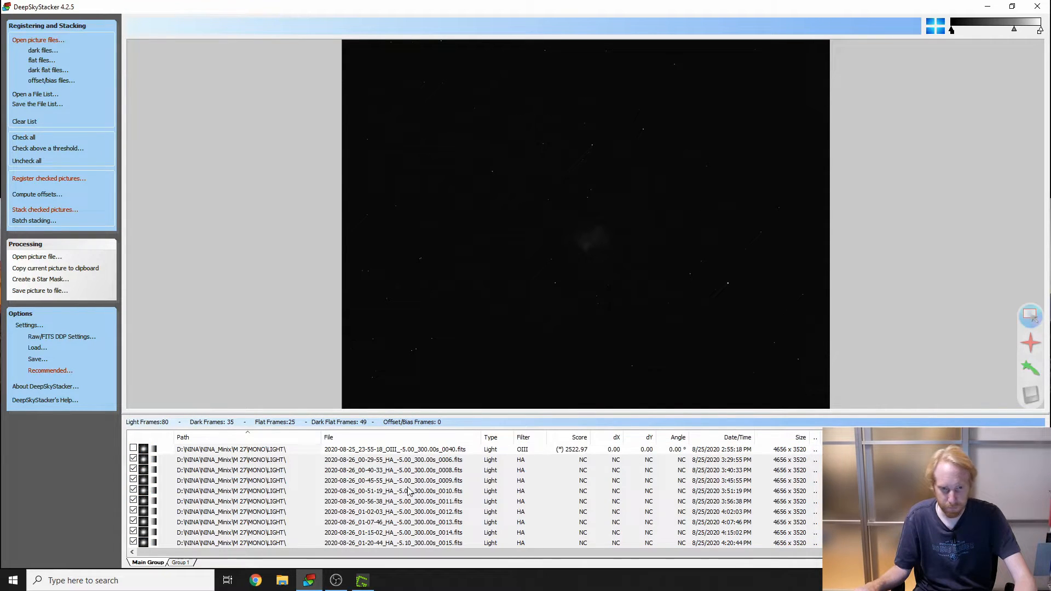
Step: Clear and reapply the reference frame setting on the unchecked OIII light frame 0040
left_click(392, 452)
right_click(392, 452)
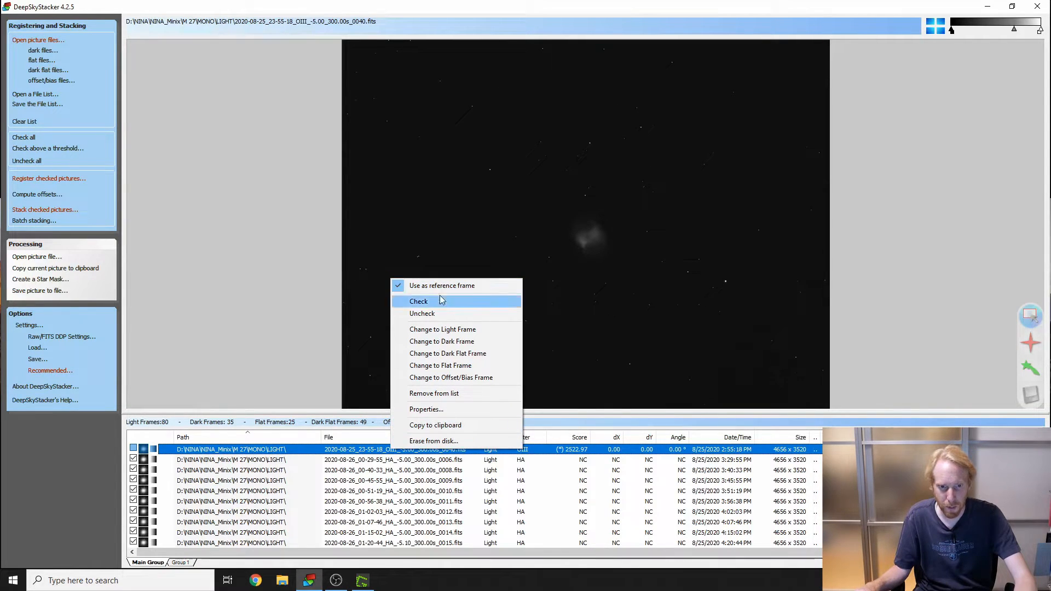
left_click(426, 286)
right_click(376, 453)
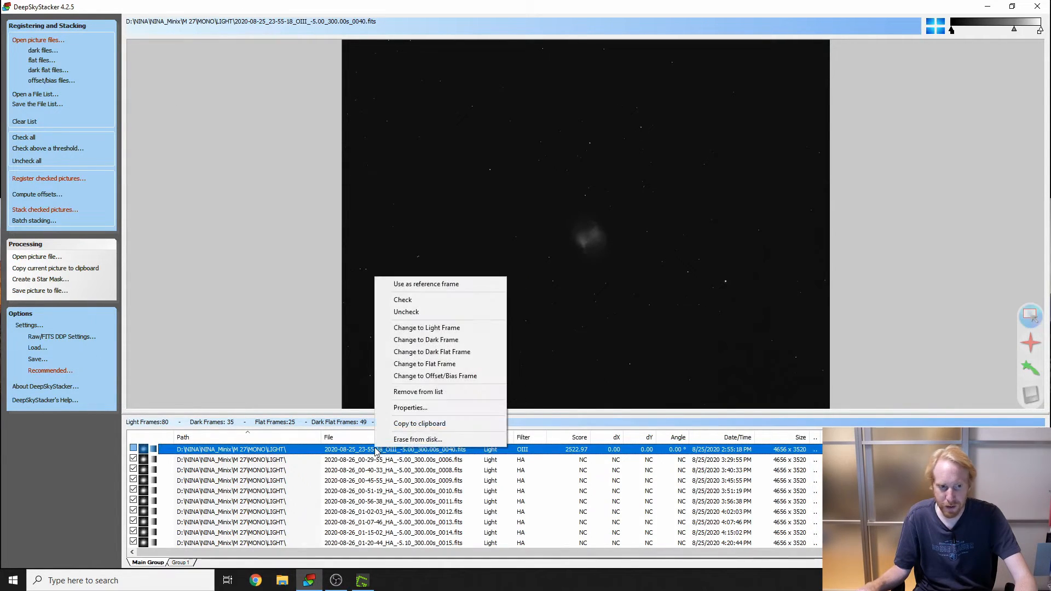
left_click(406, 284)
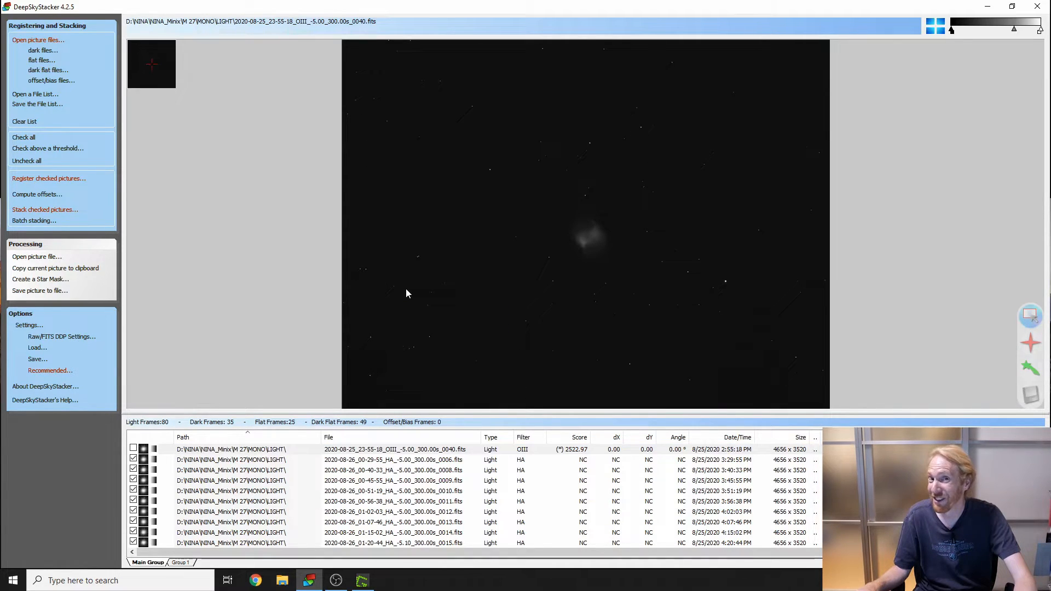
Step: Review the loaded frames, and register and stack the checked HA set with the existing registration and stacking settings
scroll(506, 474, "down", 8)
scroll(508, 482, "down", 10)
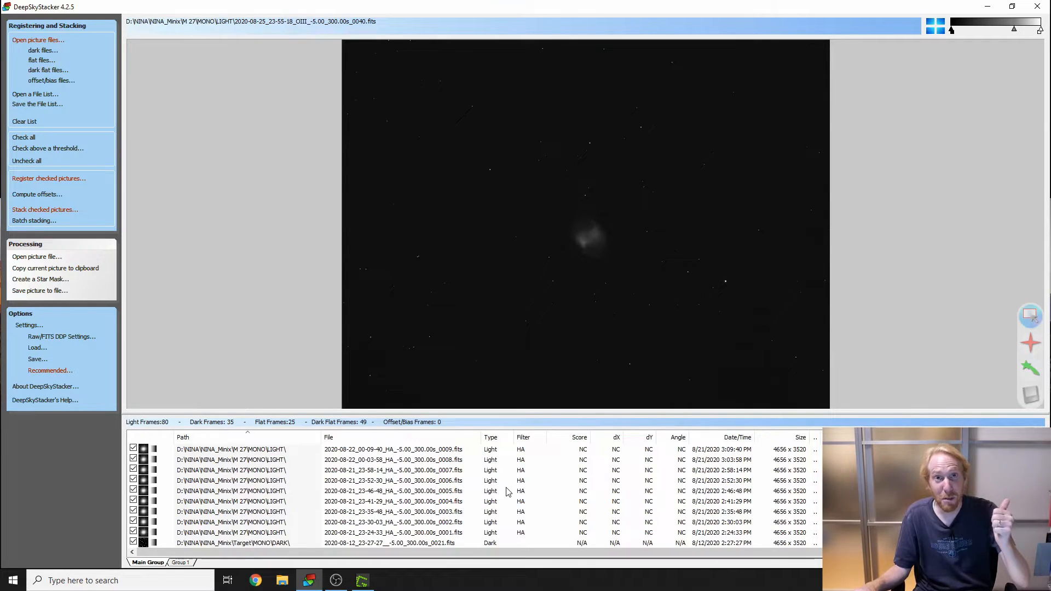
scroll(508, 490, "down", 3)
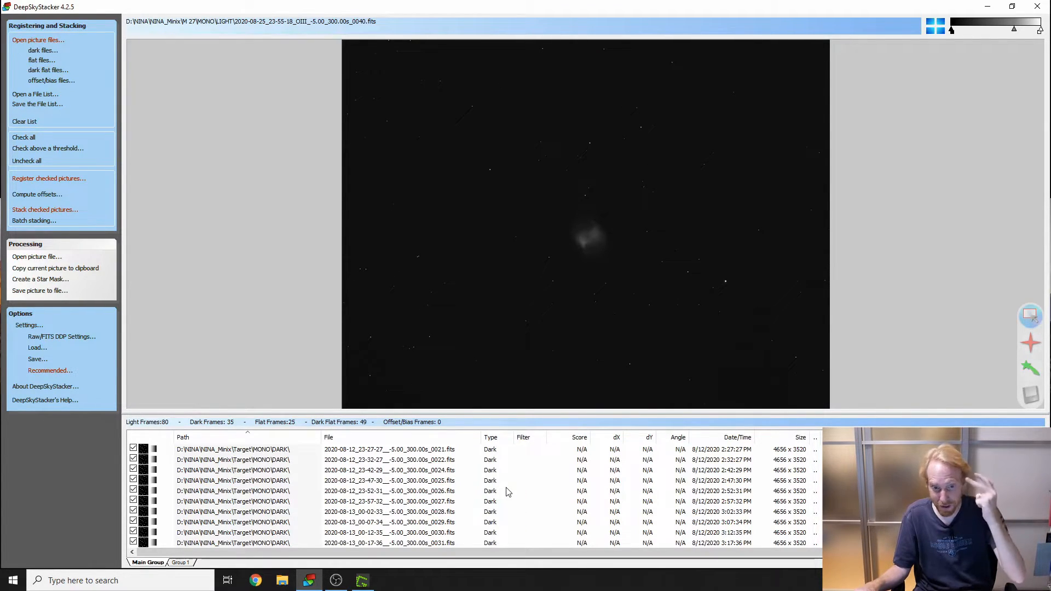
scroll(507, 492, "down", 5)
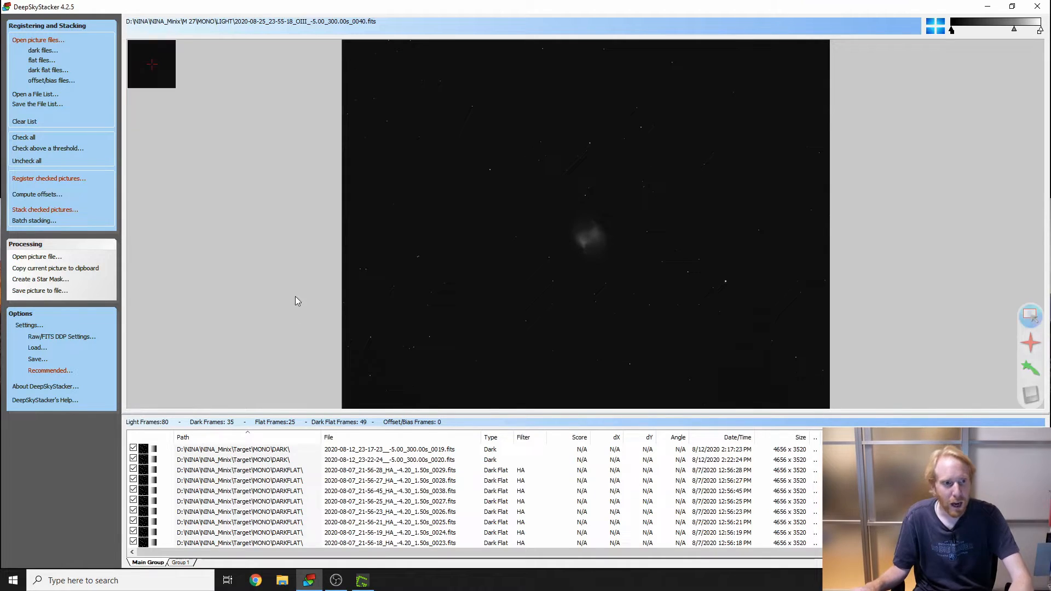
left_click(52, 179)
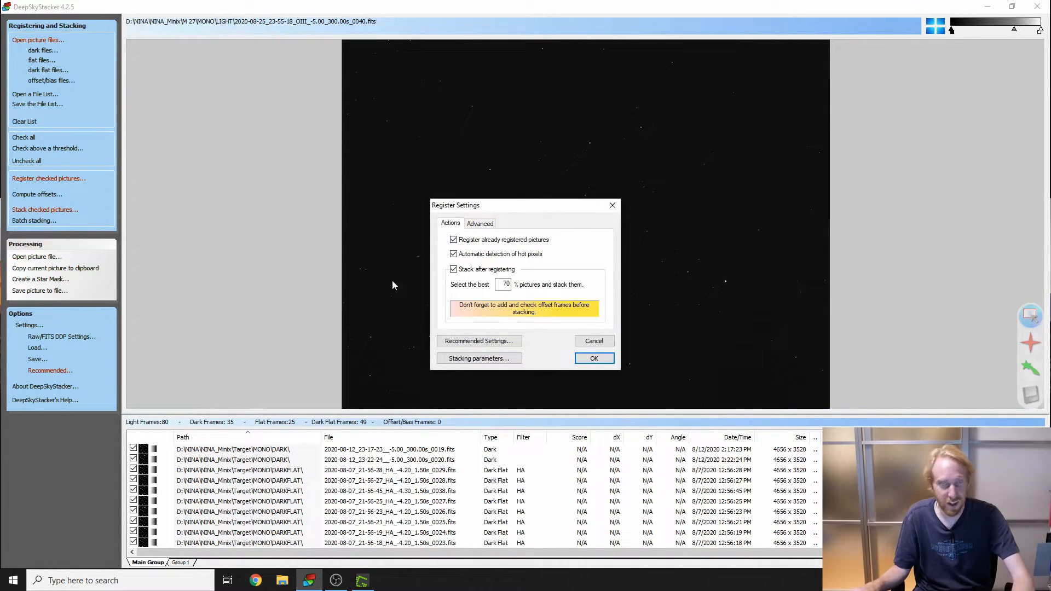
left_click(594, 359)
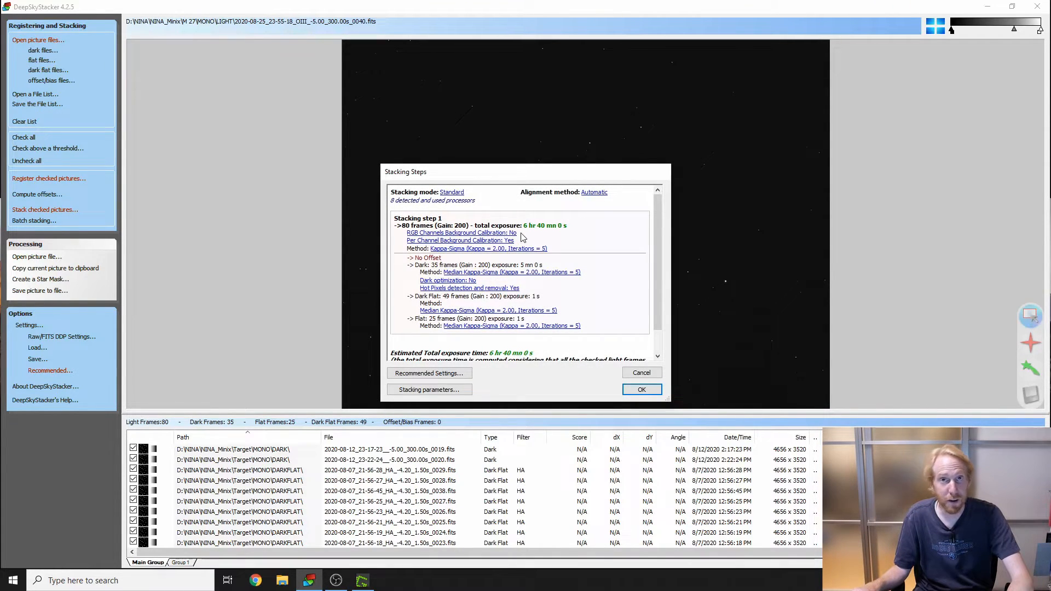
scroll(594, 277, "down", 2)
scroll(589, 289, "up", 3)
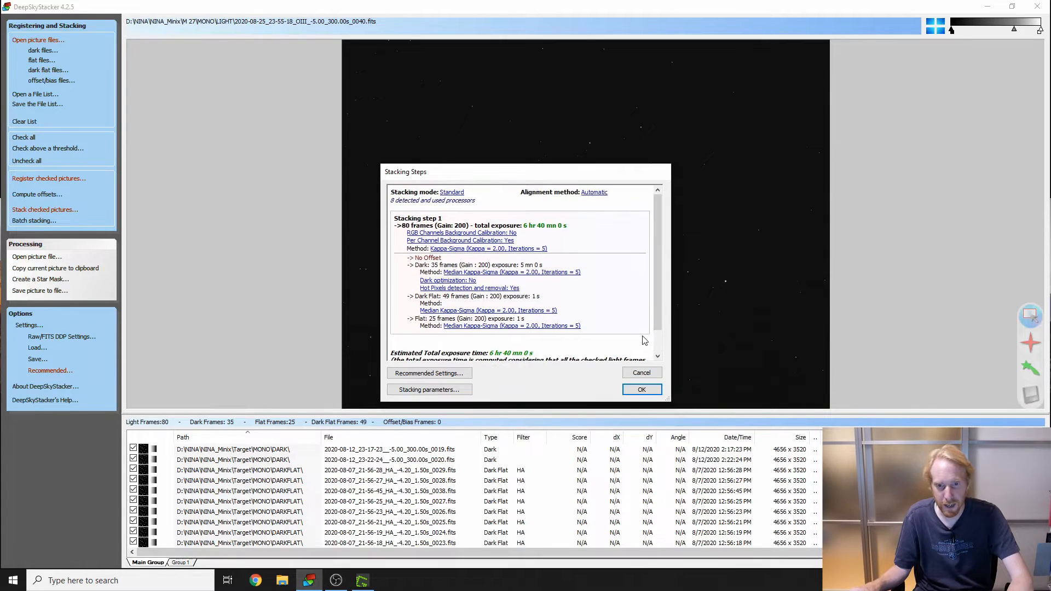
left_click(642, 389)
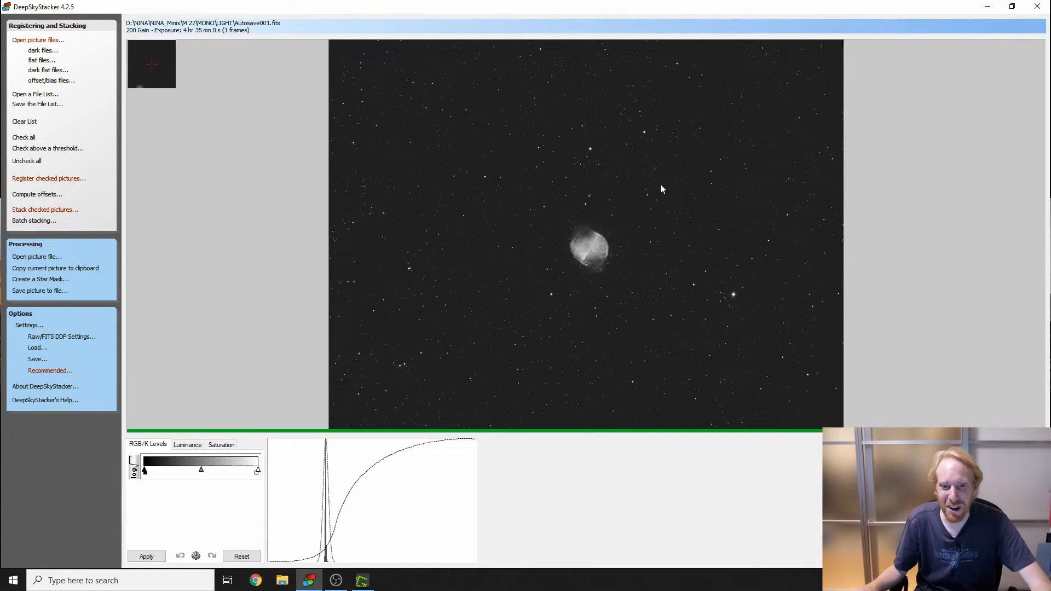
Step: Inspect the stacked nebula and save it as HA_DSS, an uncompressed 32-bit rational TIFF with adjustments embedded but not applied, in Pictures
scroll(636, 271, "up", 4)
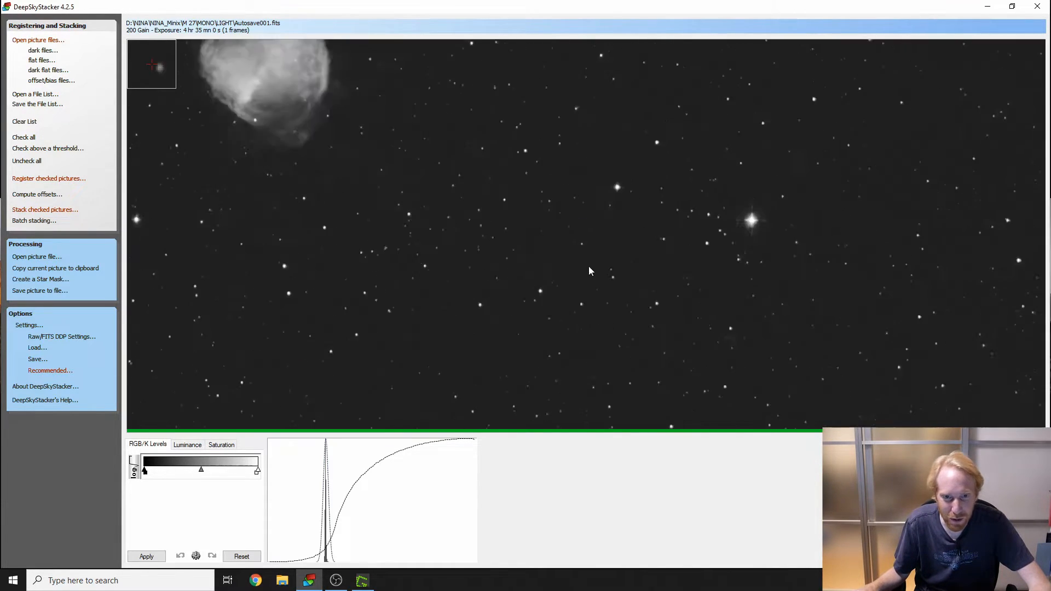
scroll(448, 194, "down", 4)
scroll(684, 287, "up", 3)
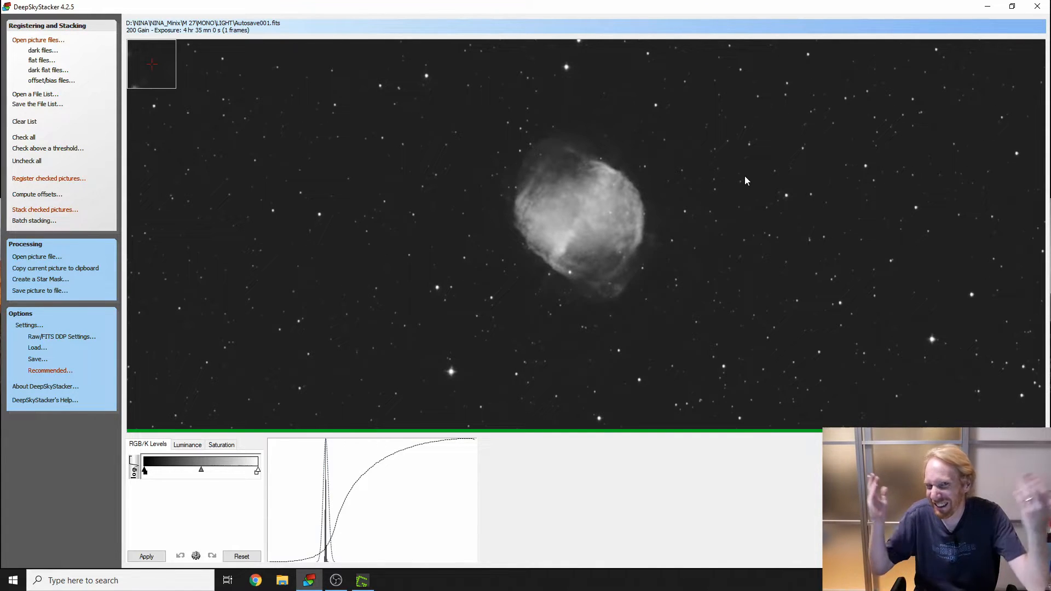
scroll(738, 179, "up", 2)
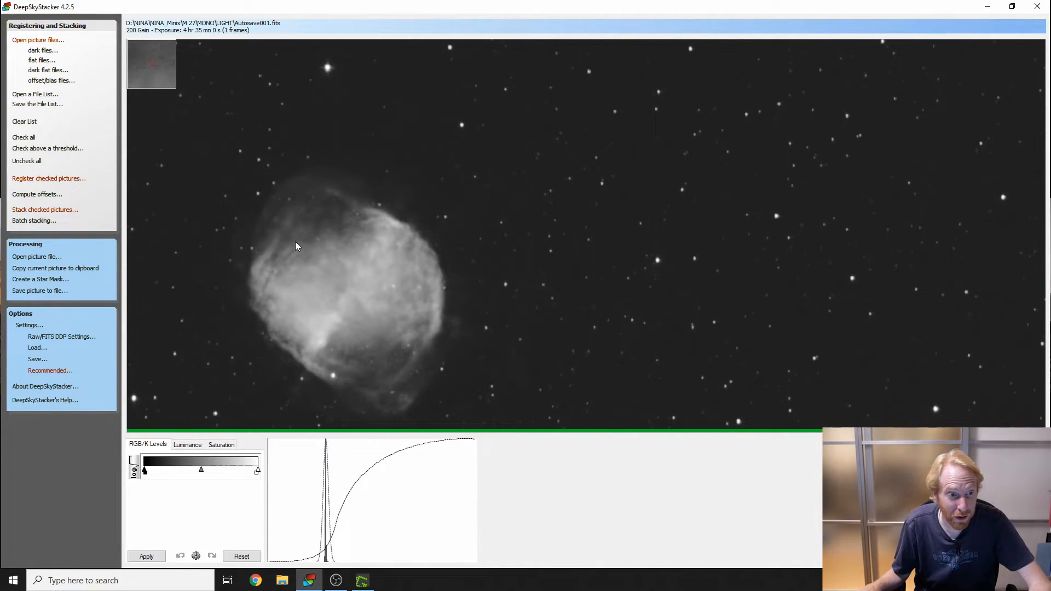
scroll(295, 245, "down", 5)
left_click(39, 291)
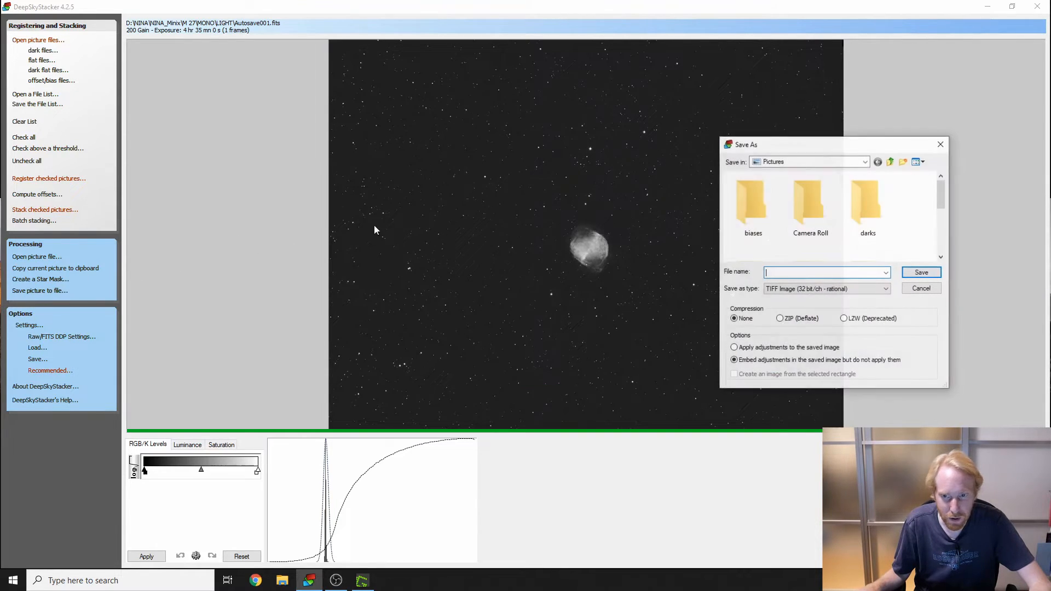
type("HA_DSS")
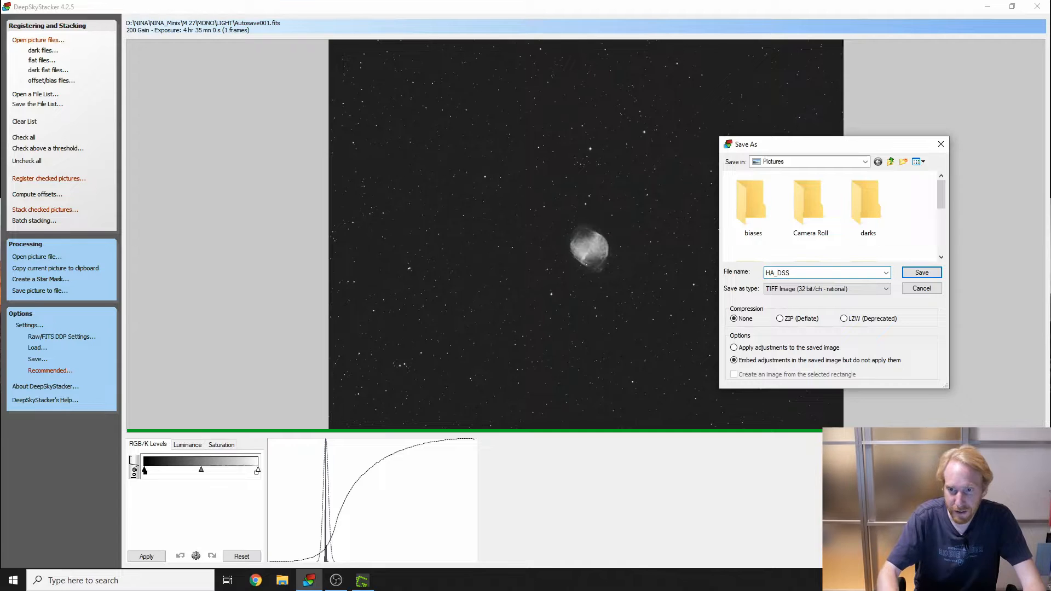
key("Return")
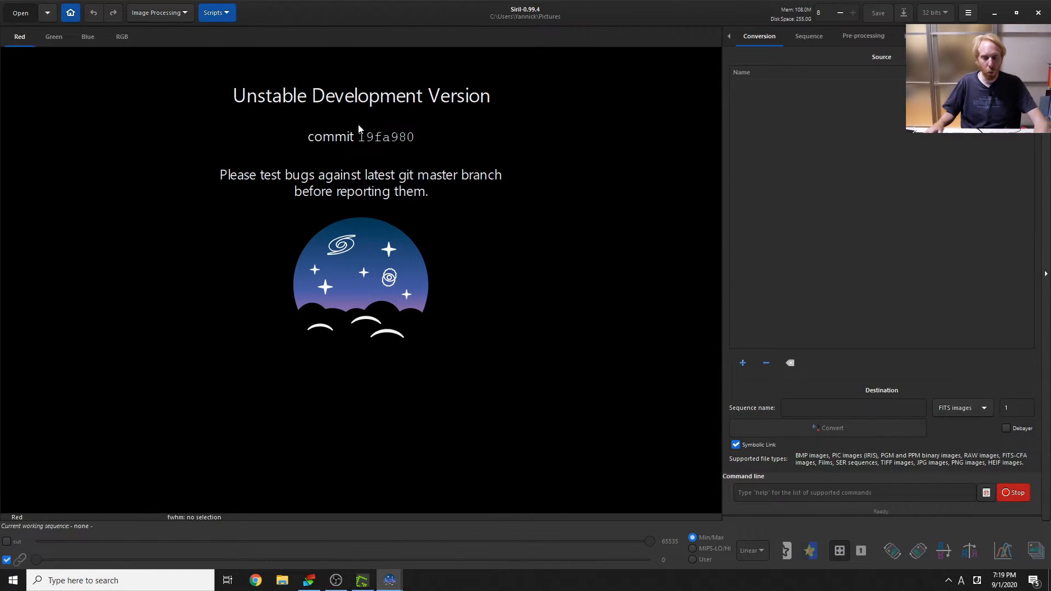
Step: Switch to Siril, open HA_DSS.TIF from Pictures and show it in the AutoStretch display mode
key("ctrl+o")
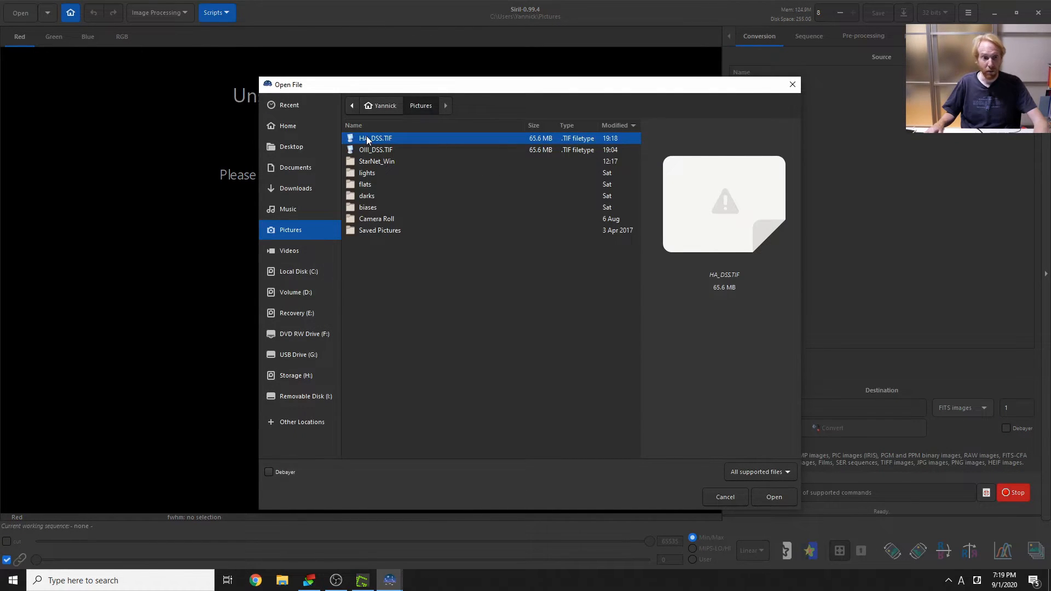
double_click(366, 139)
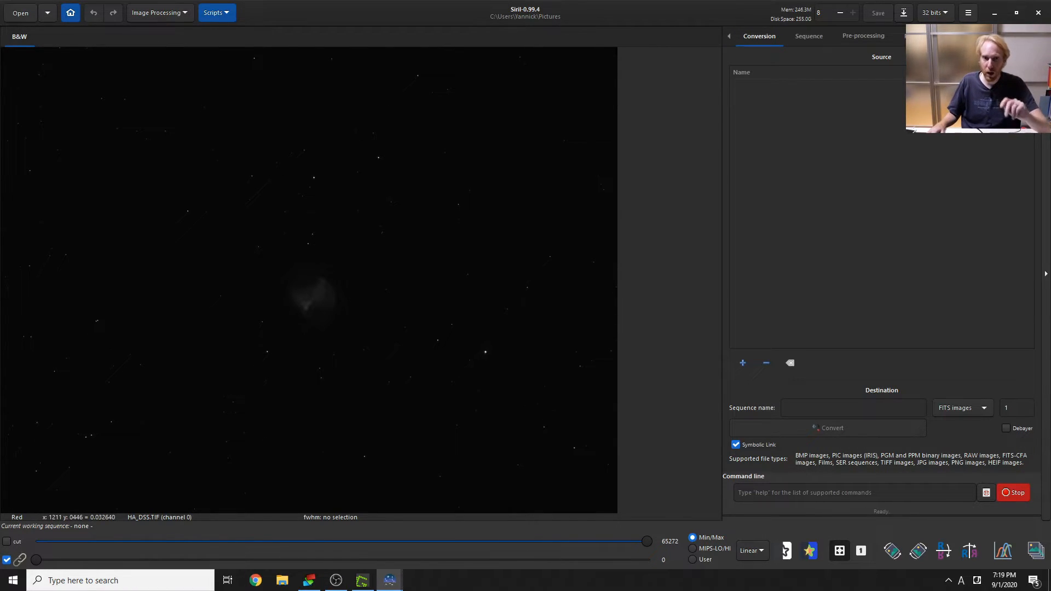
left_click(748, 552)
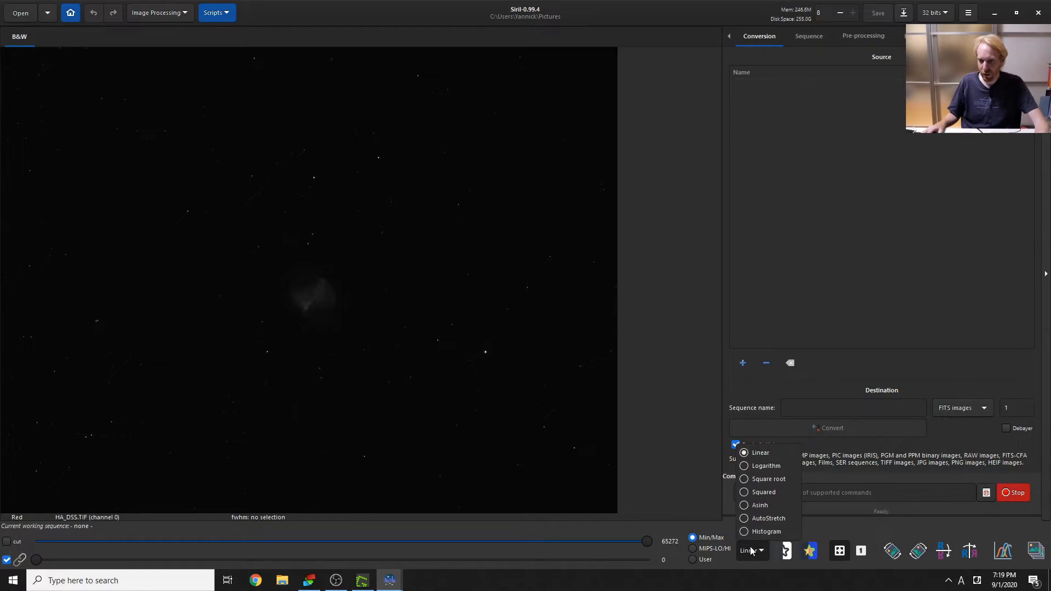
left_click(770, 521)
scroll(361, 334, "up", 1)
scroll(533, 375, "down", 1)
scroll(486, 393, "up", 1)
scroll(589, 432, "up", 1)
scroll(593, 432, "up", 1)
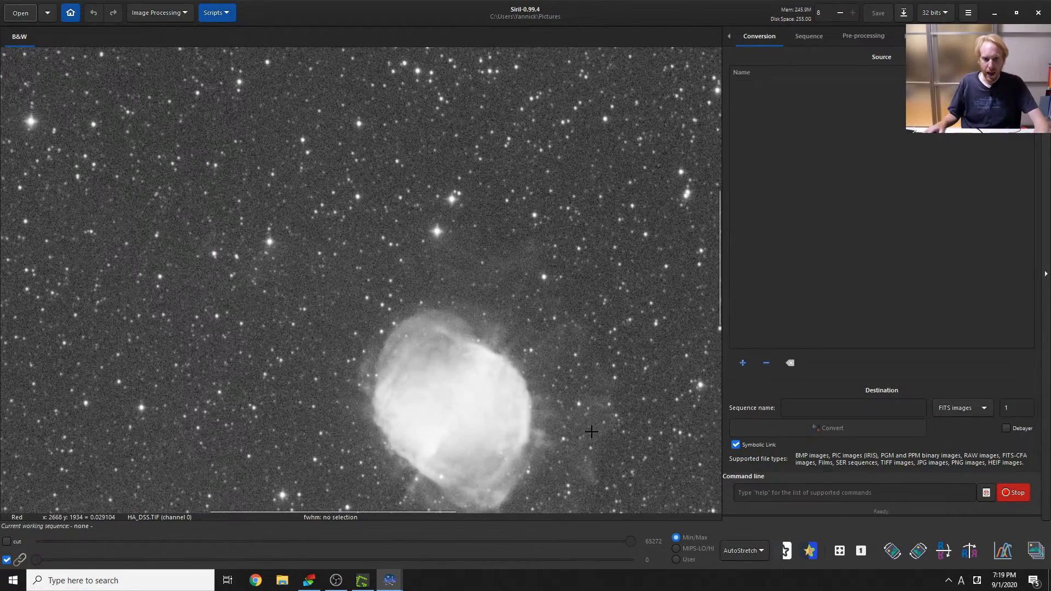
Step: Compute an À trous wavelets transform with type BSpline and 6 plans, and set the 1st plan to 0.20
left_click(179, 14)
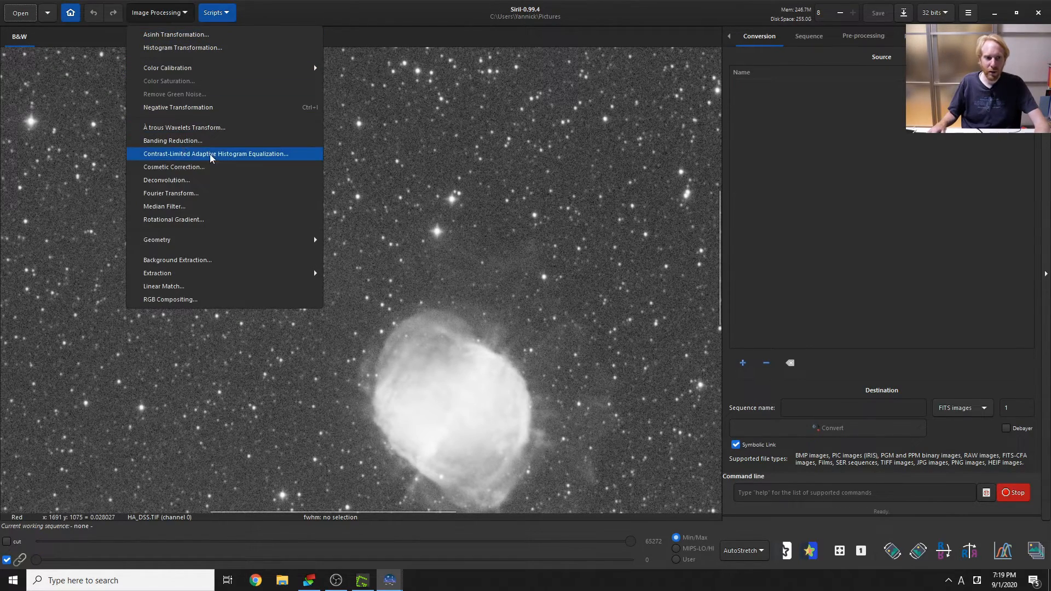
left_click(181, 129)
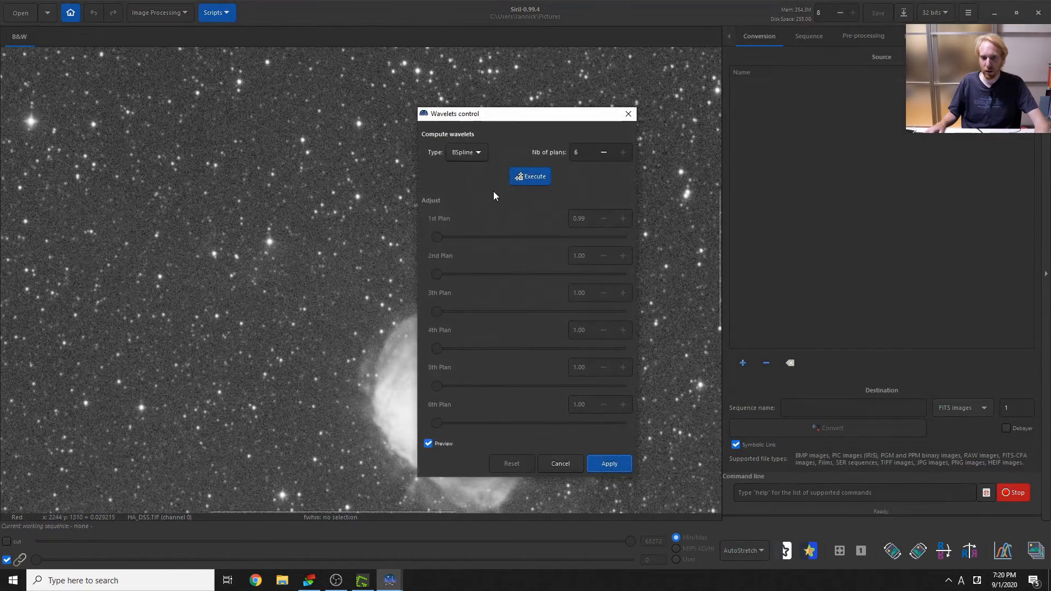
left_click_drag(480, 117, 565, 78)
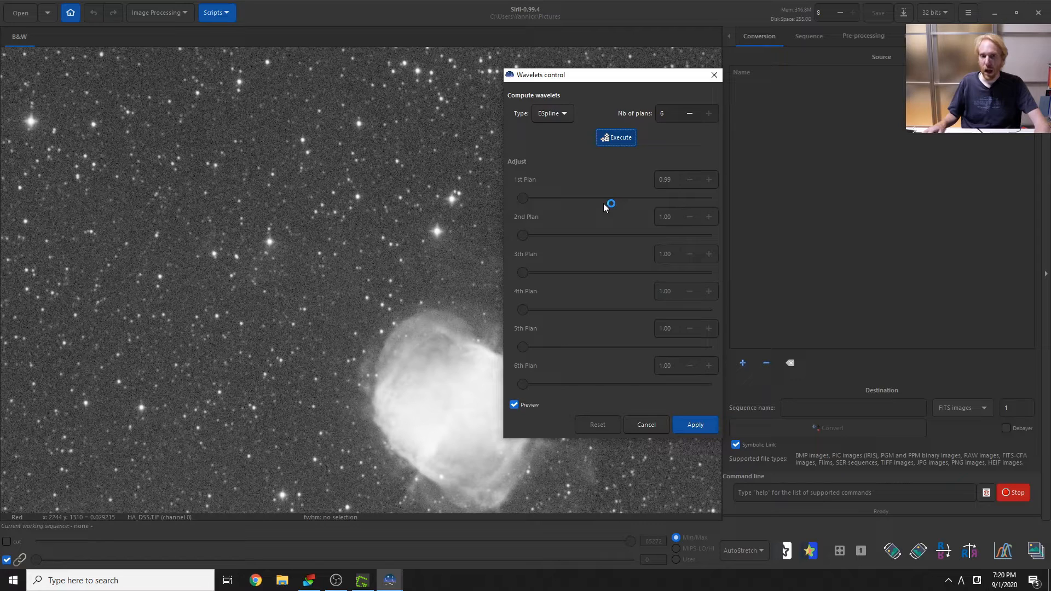
type("0.2")
left_click(671, 217)
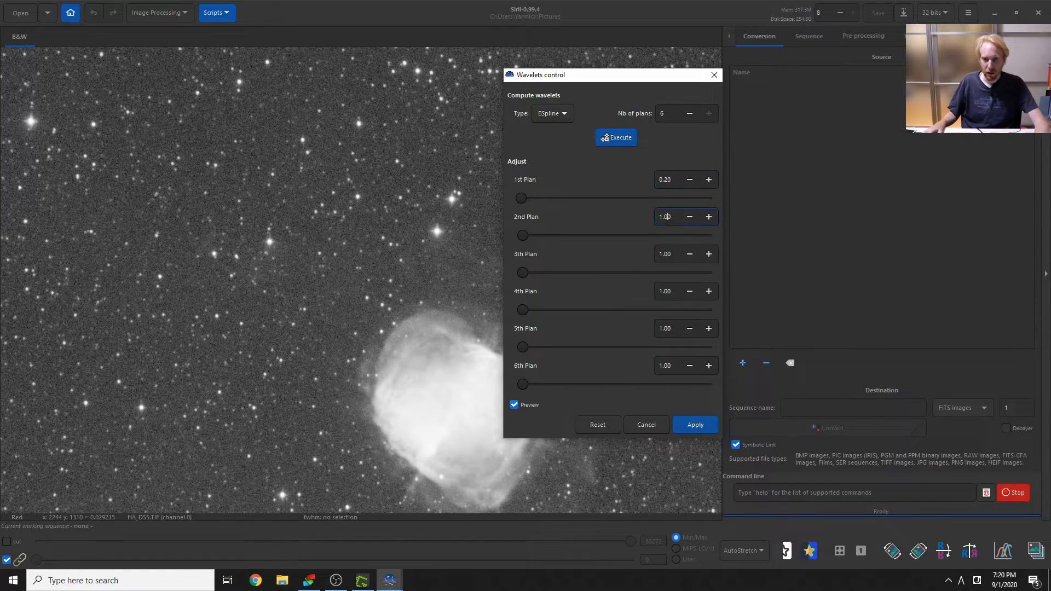
Step: Compare the stretched image with the wavelets preview off and on
left_click_drag(652, 77, 1008, 44)
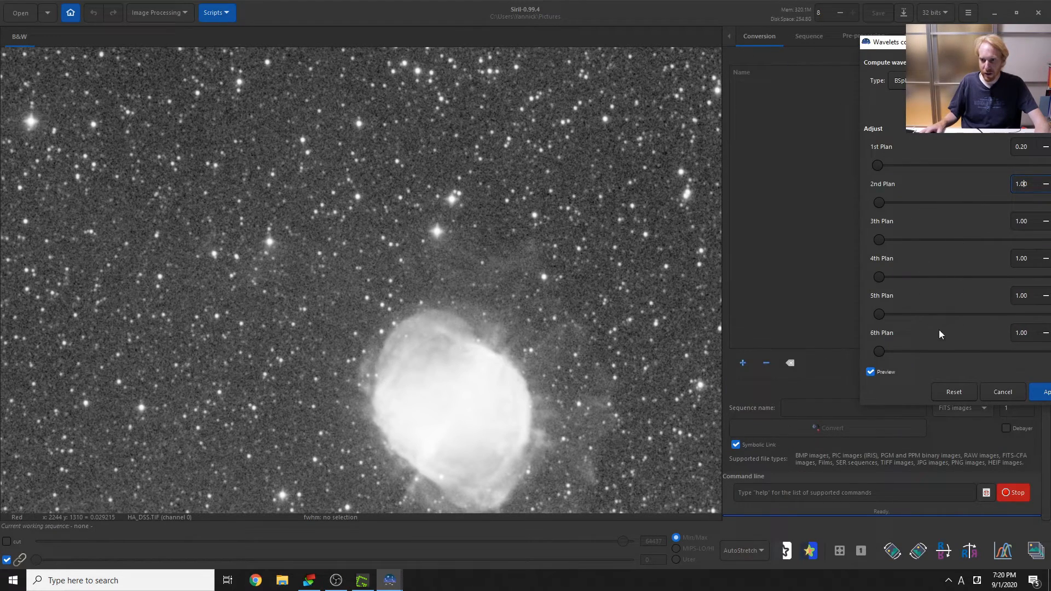
left_click(887, 373)
left_click(882, 374)
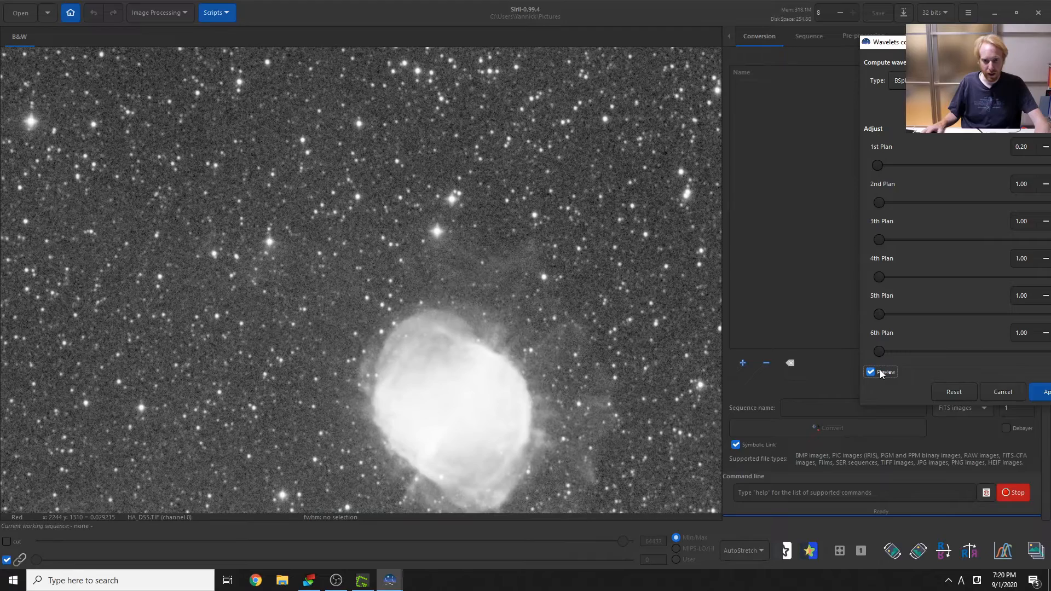
left_click(882, 373)
left_click(881, 373)
Step: Set the display mode to Linear, check the wavelets preview again and apply the transform to the HA image
left_click(733, 552)
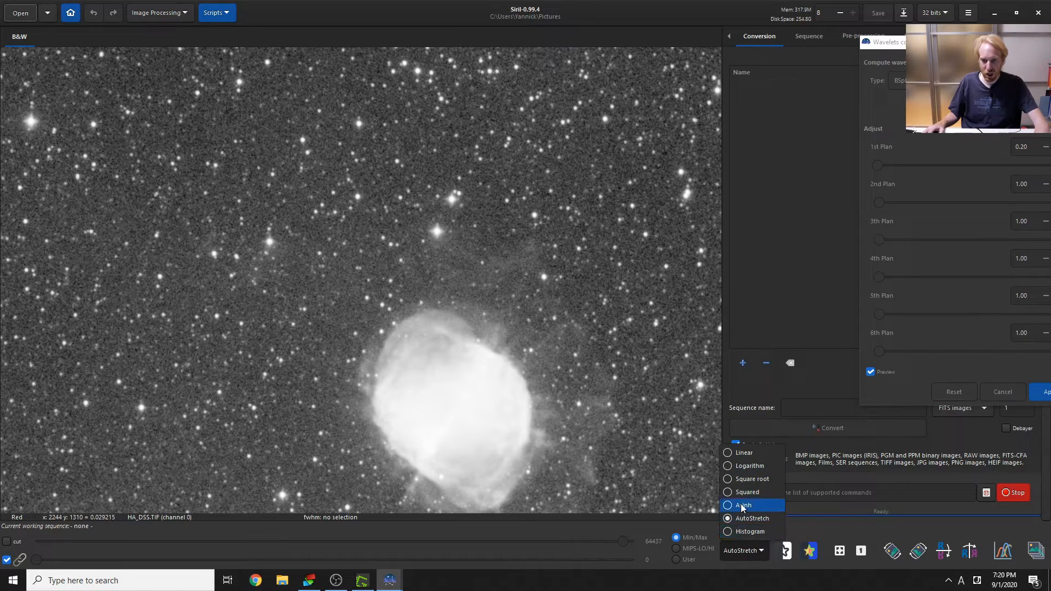
left_click(740, 455)
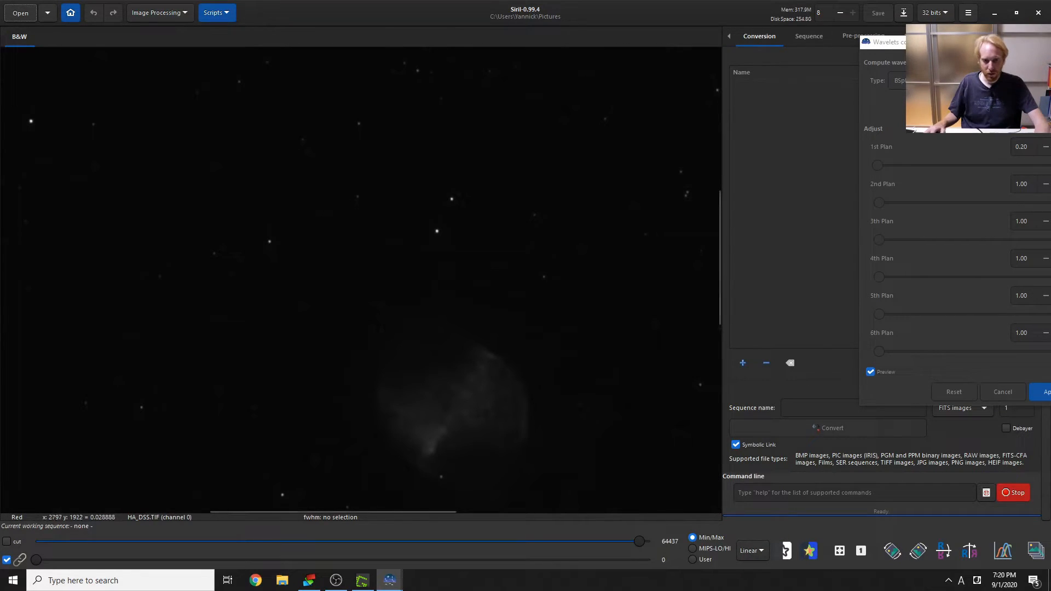
left_click(870, 372)
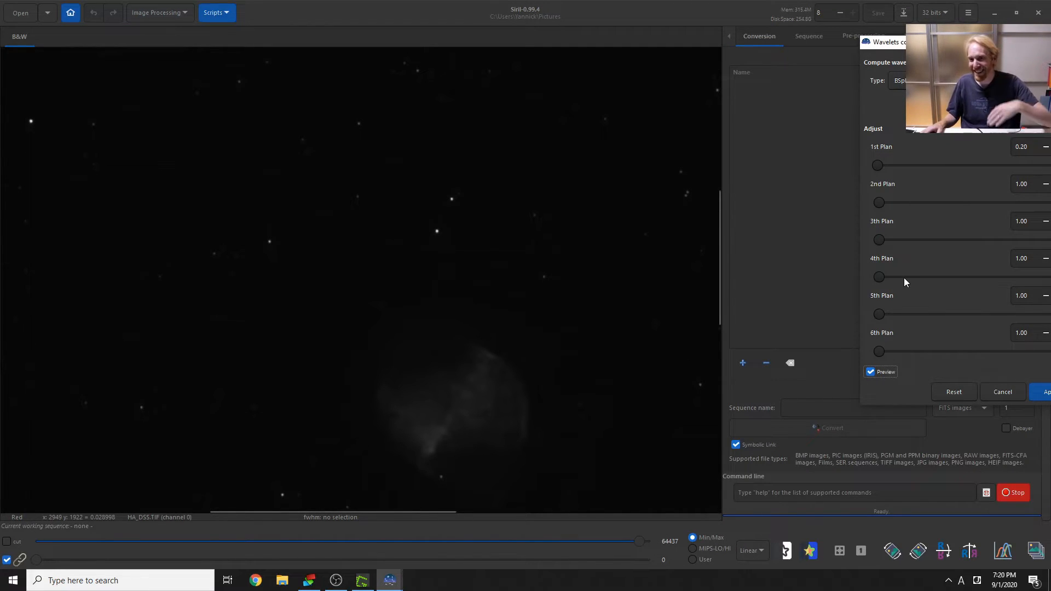
left_click_drag(882, 41, 695, 53)
left_click(866, 405)
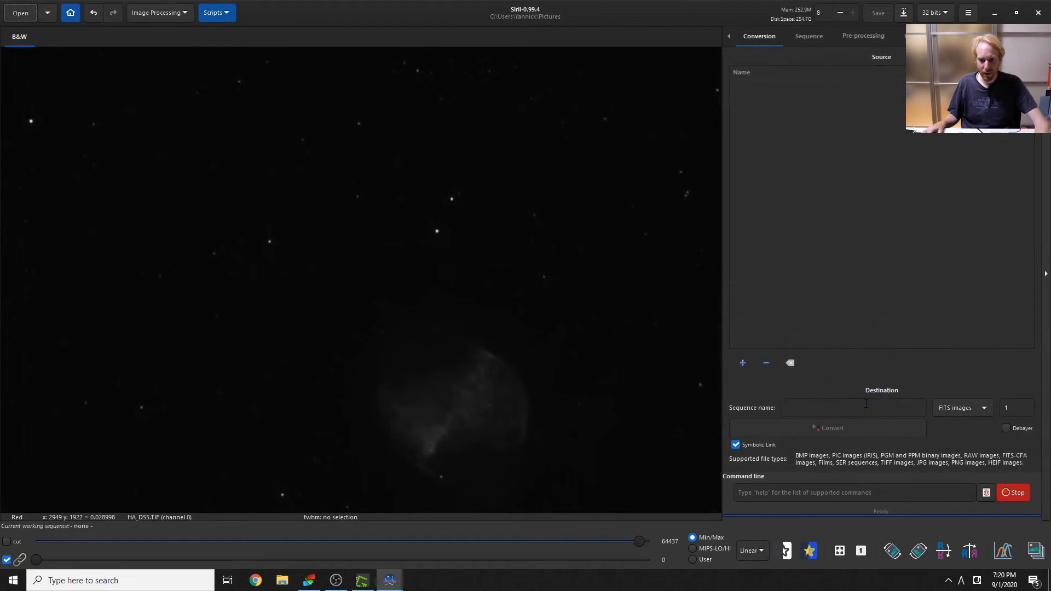
Step: Inspect the denoised HA image at different zoom levels in the AutoStretch display mode, and return the display to Linear
left_click(751, 557)
left_click(754, 515)
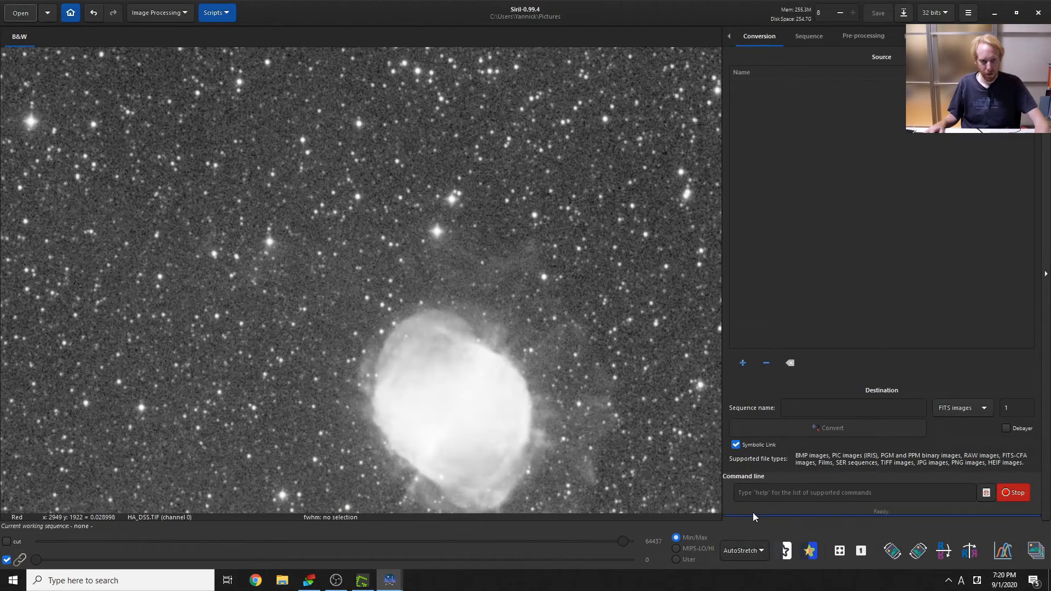
scroll(607, 395, "up", 1)
scroll(606, 395, "down", 4)
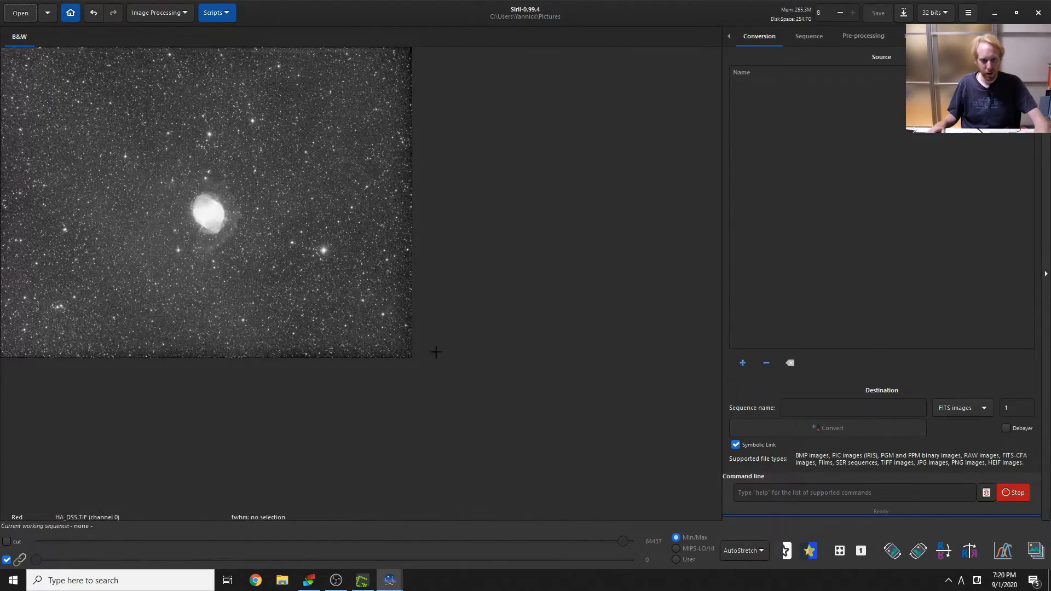
scroll(305, 278, "up", 1)
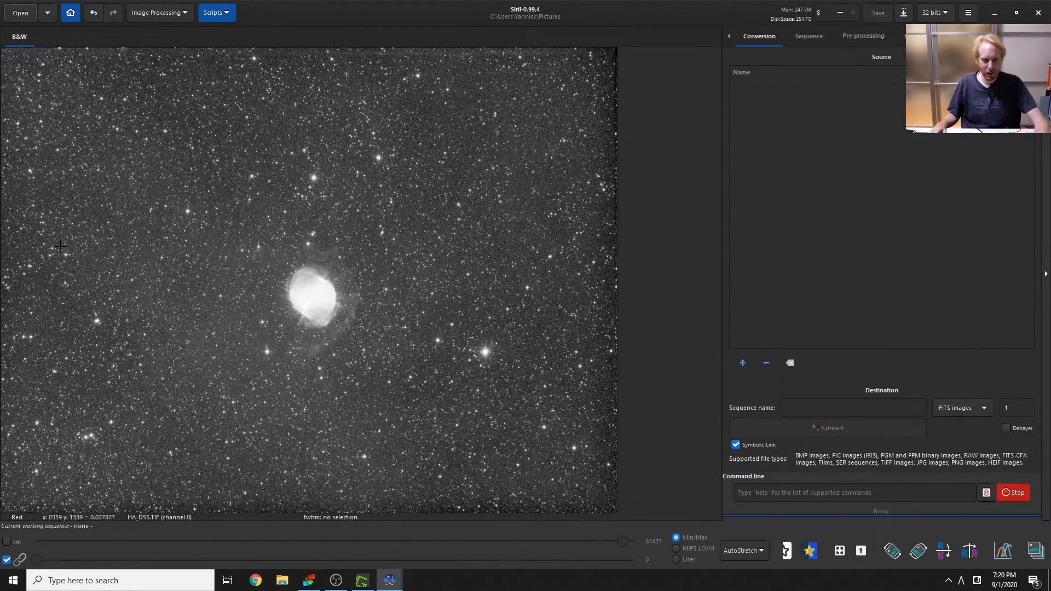
scroll(346, 346, "up", 1)
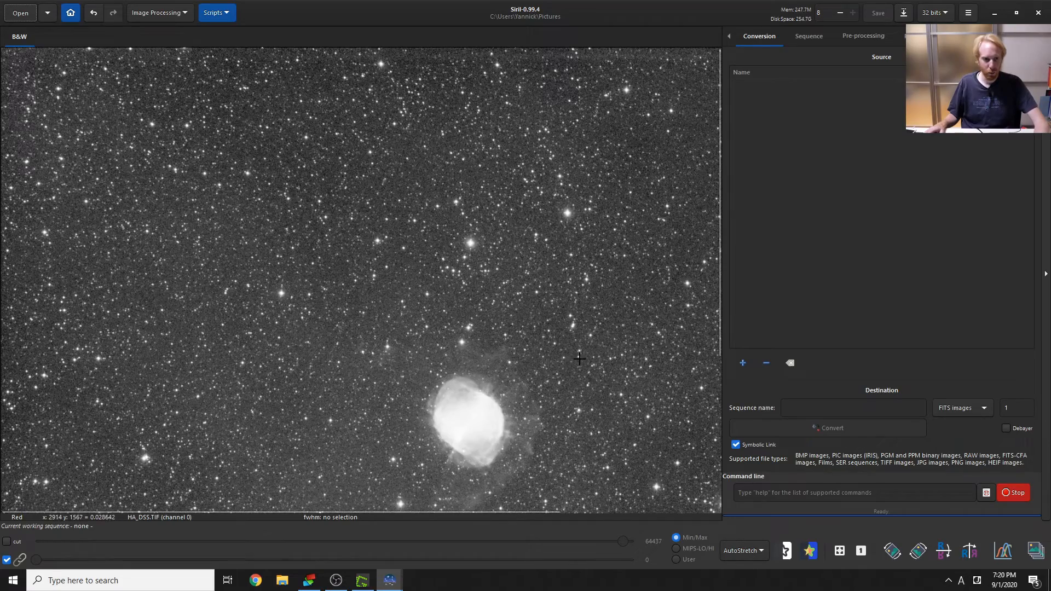
scroll(579, 363, "up", 1)
scroll(579, 362, "down", 2)
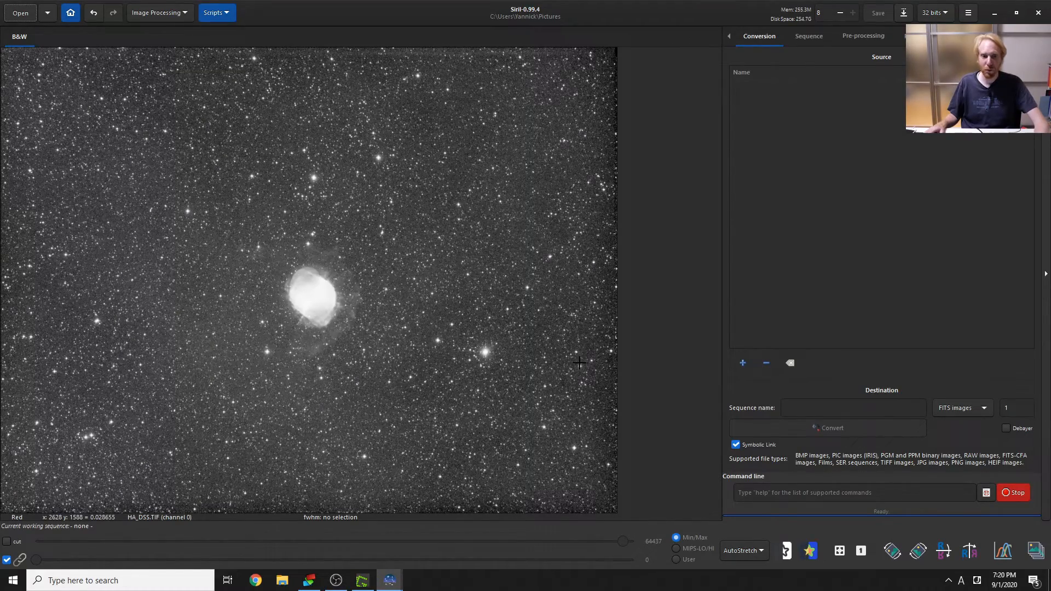
left_click(755, 551)
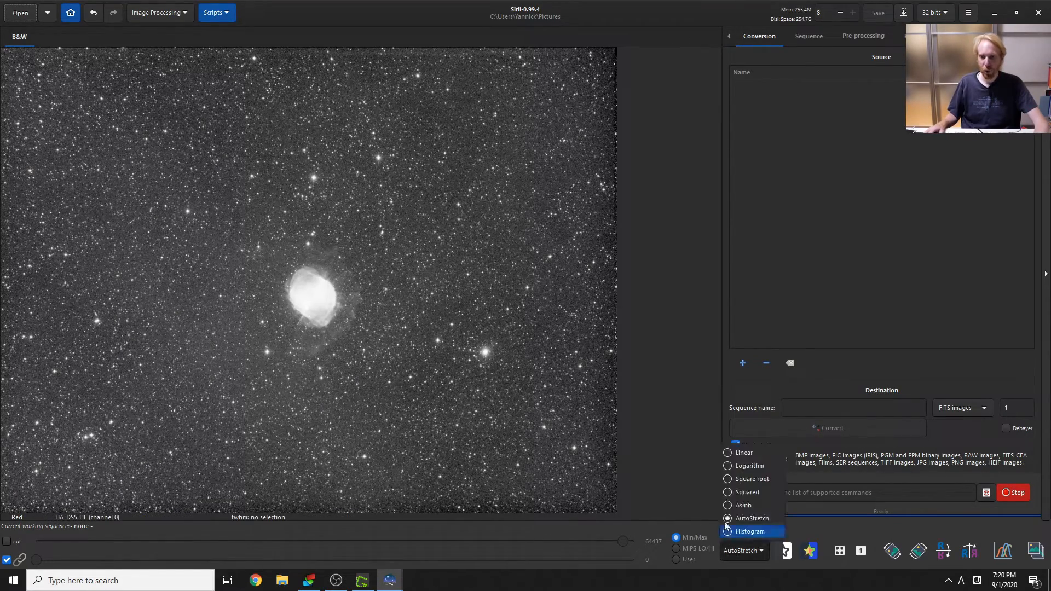
left_click(744, 452)
Step: Start an Asinh transformation on the HA image with the preview clear of the nebula, and raise the stretch factor to 41.0
left_click(169, 17)
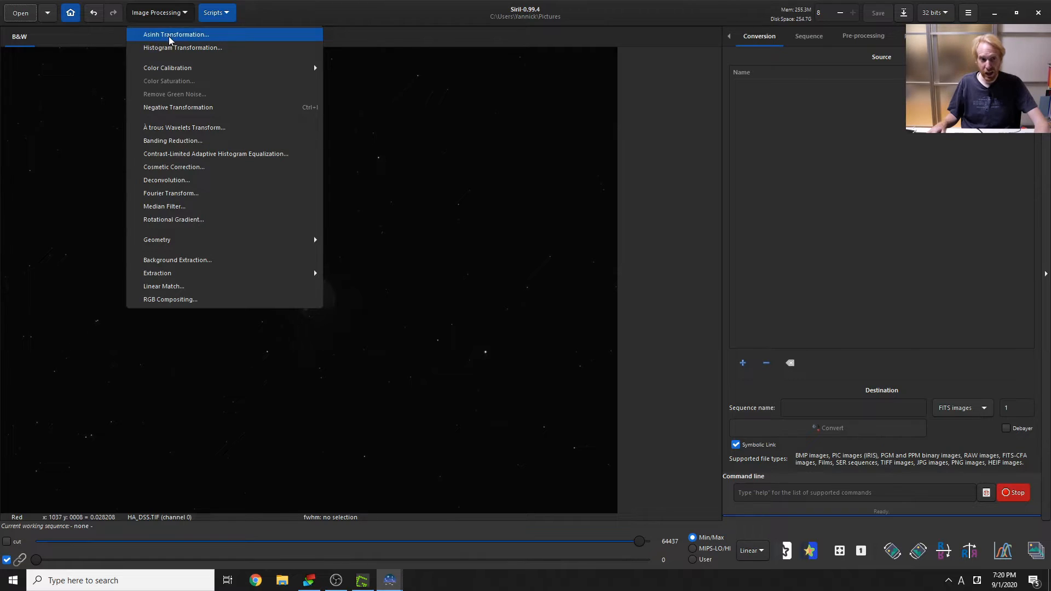
left_click(169, 35)
left_click_drag(525, 216, 782, 155)
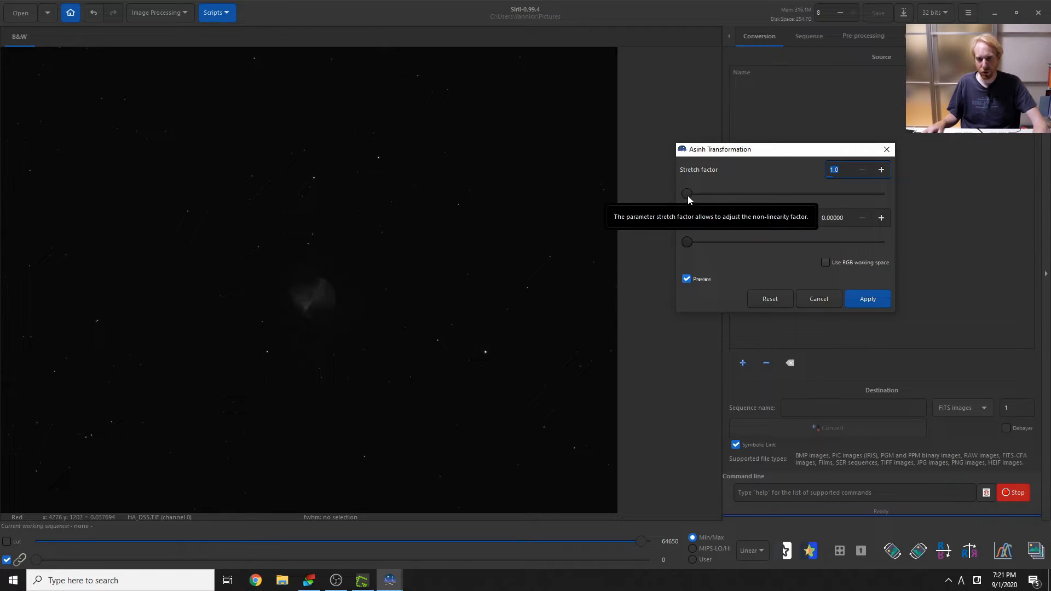
left_click(881, 169)
left_click(882, 169)
left_click(882, 170)
left_click(881, 169)
left_click(881, 170)
left_click(881, 170)
left_click(881, 170)
left_click(881, 169)
left_click(881, 169)
left_click(881, 170)
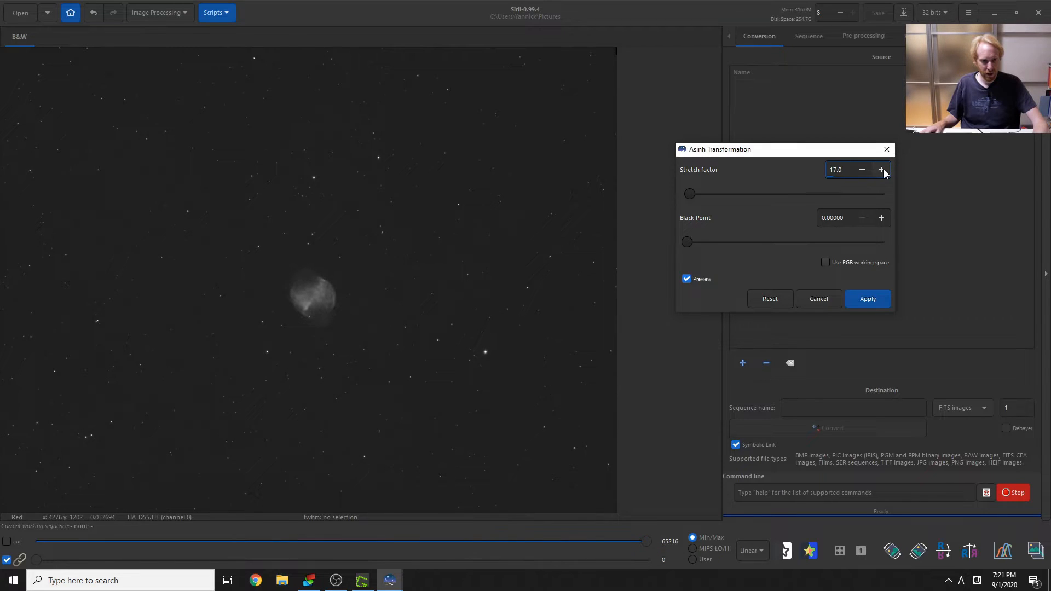
left_click(882, 170)
left_click(882, 170)
left_click(881, 169)
left_click(881, 169)
left_click(882, 170)
left_click(881, 169)
left_click(881, 170)
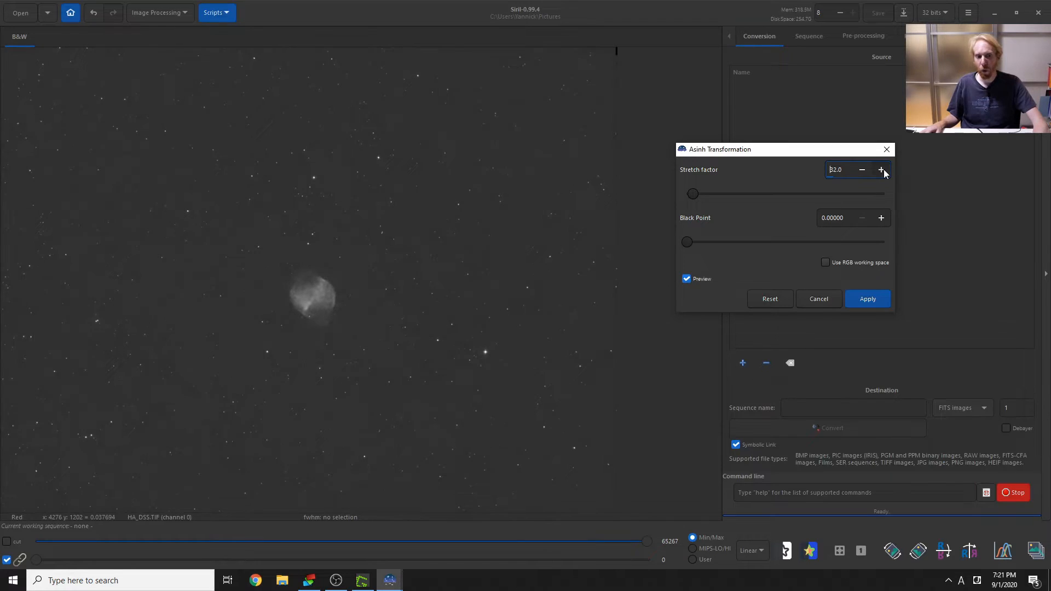
left_click(883, 170)
left_click(882, 170)
left_click(883, 170)
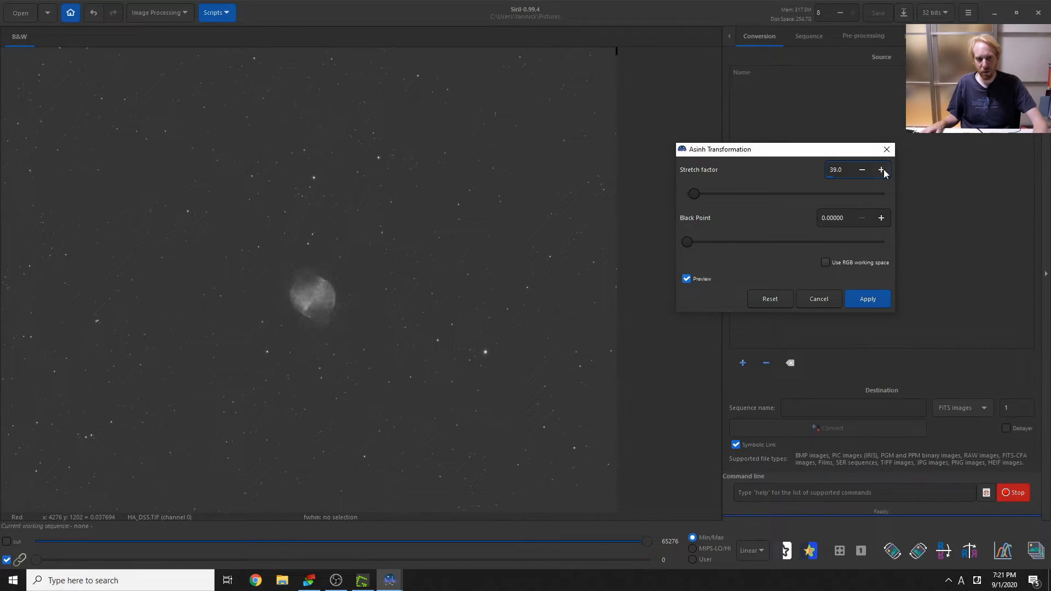
left_click(881, 170)
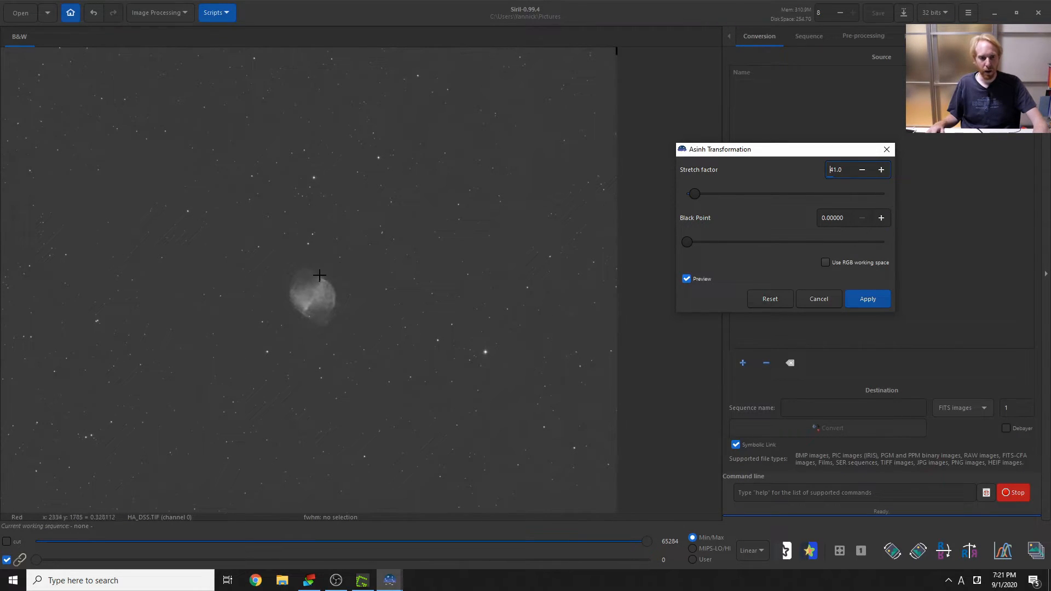
Step: Set the Asinh black point to 0.01620, check the nebula up close, and raise the stretch factor to 199.1
left_click_drag(687, 242, 702, 244)
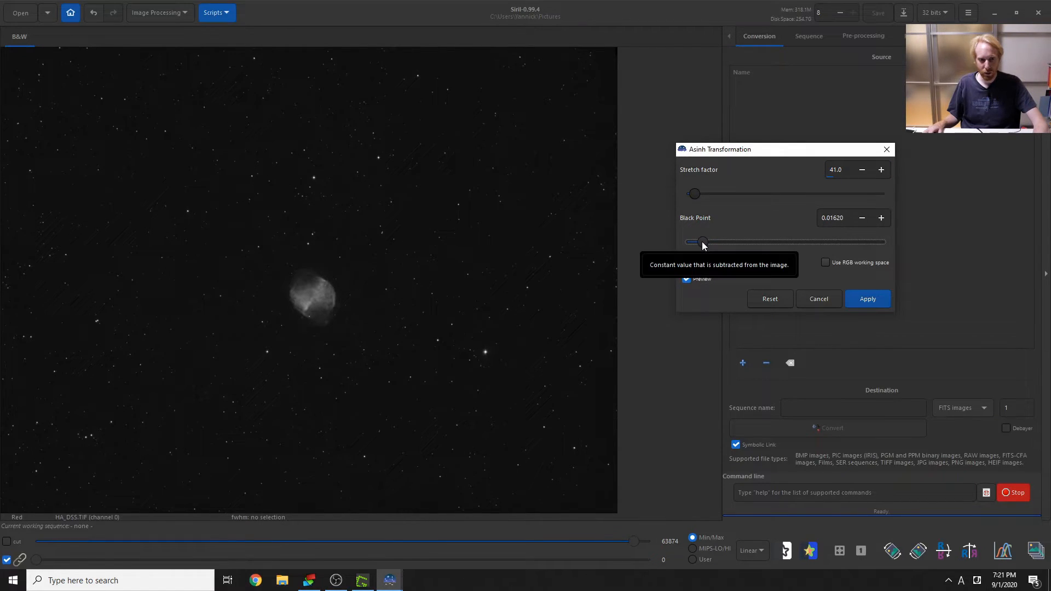
scroll(363, 313, "up", 2)
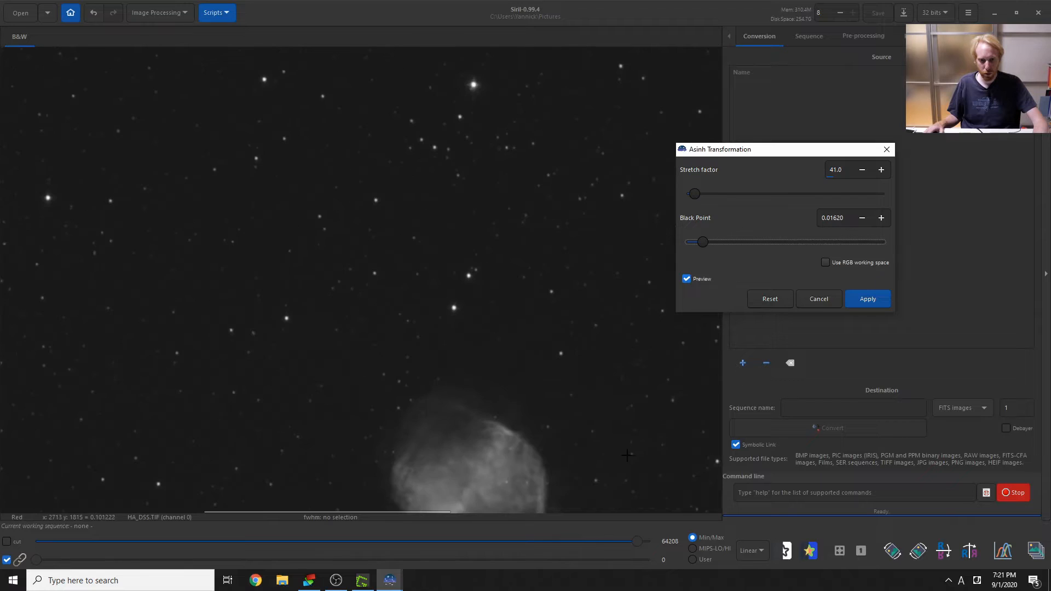
scroll(432, 318, "up", 2)
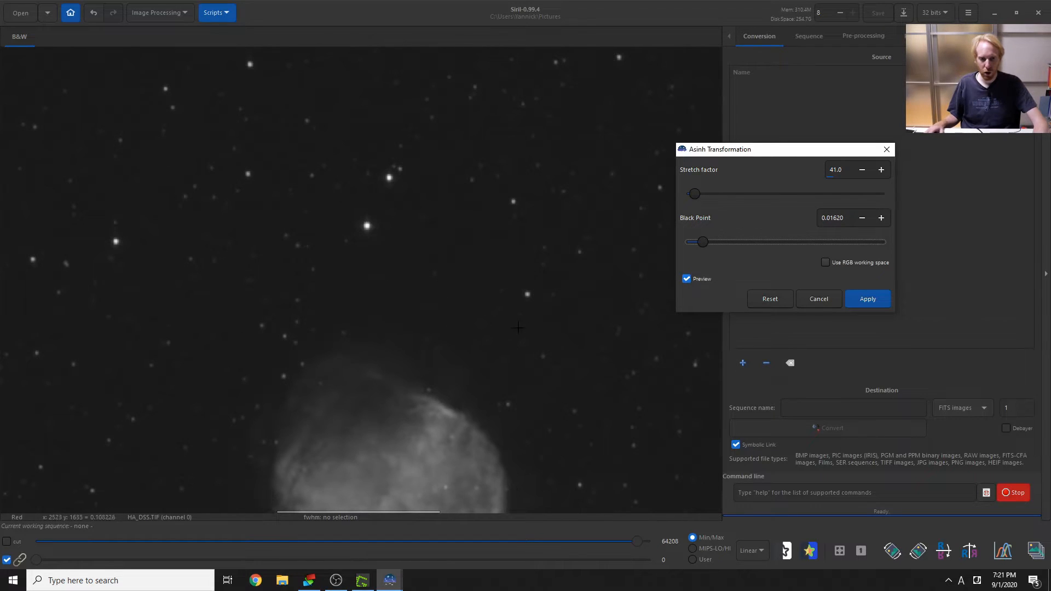
scroll(442, 355, "down", 3)
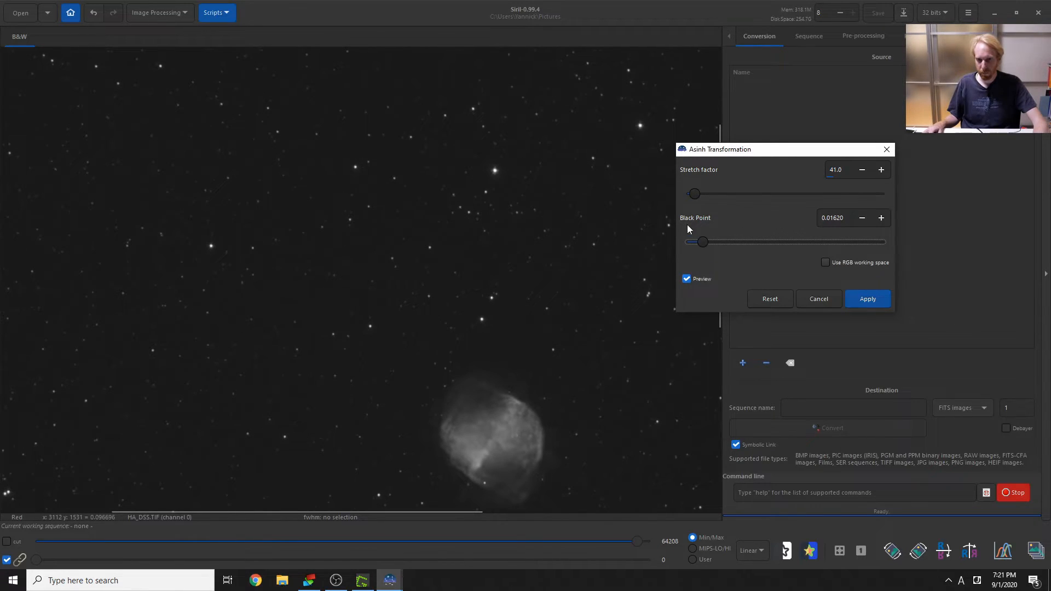
left_click_drag(693, 196, 720, 199)
scroll(611, 435, "down", 2)
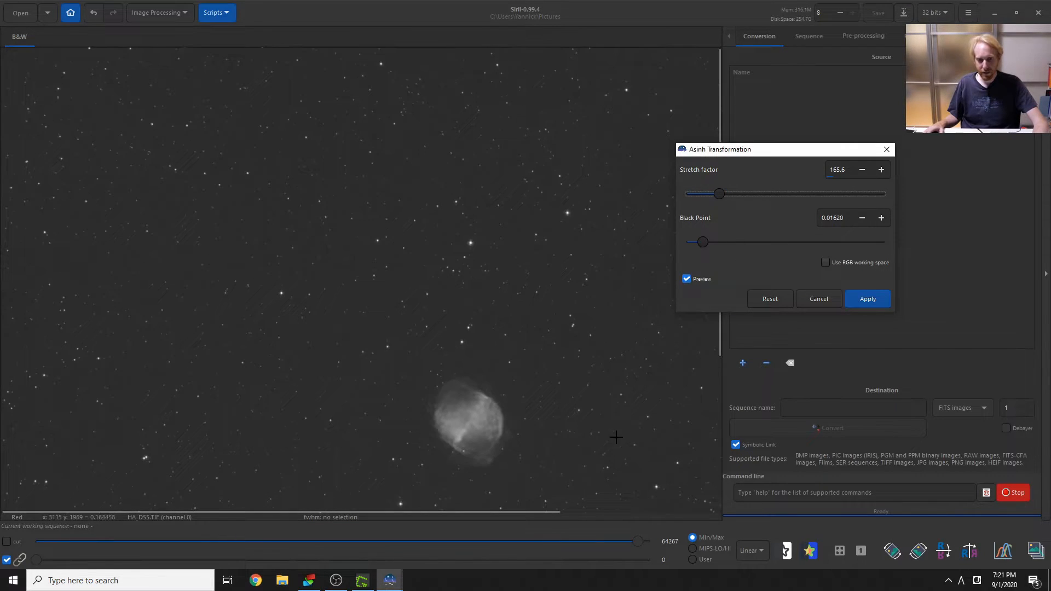
scroll(498, 438, "up", 2)
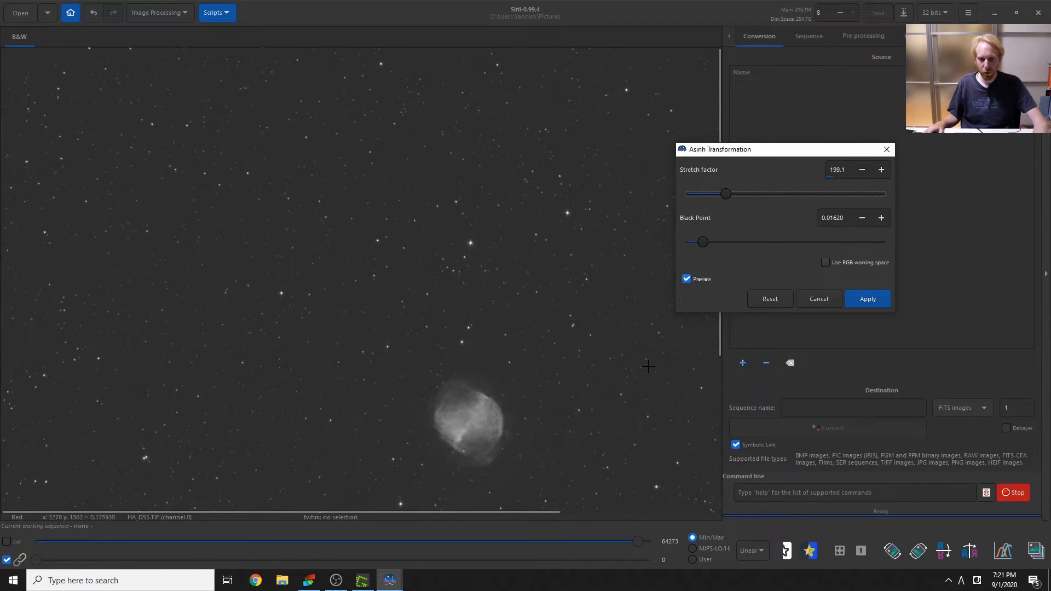
Step: Fine-tune the black point to 0.01788 against the preview and apply the Asinh transformation to the HA image
left_click_drag(704, 241, 706, 242)
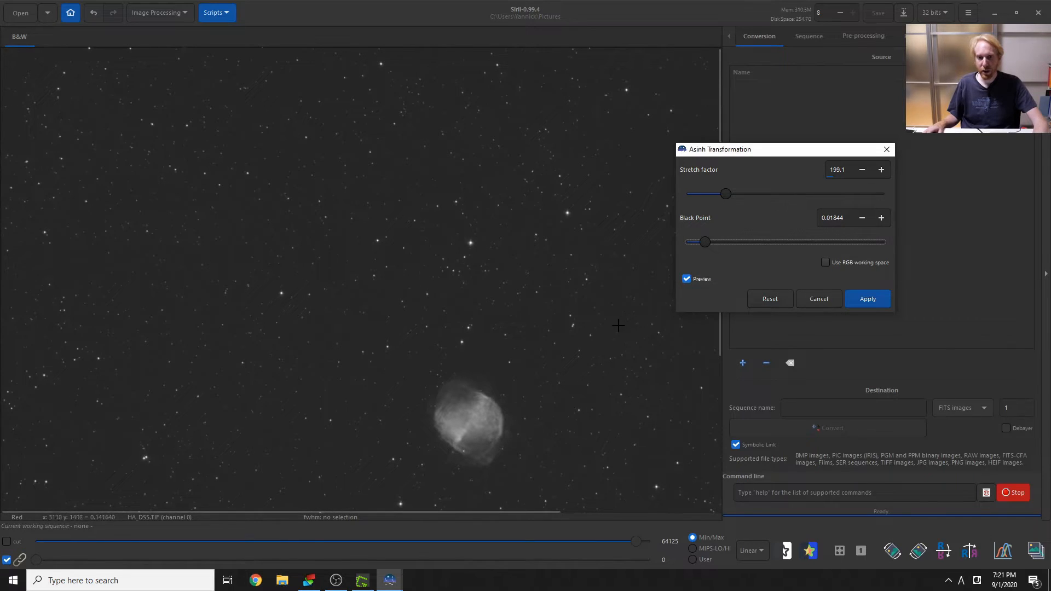
left_click_drag(705, 243, 707, 242)
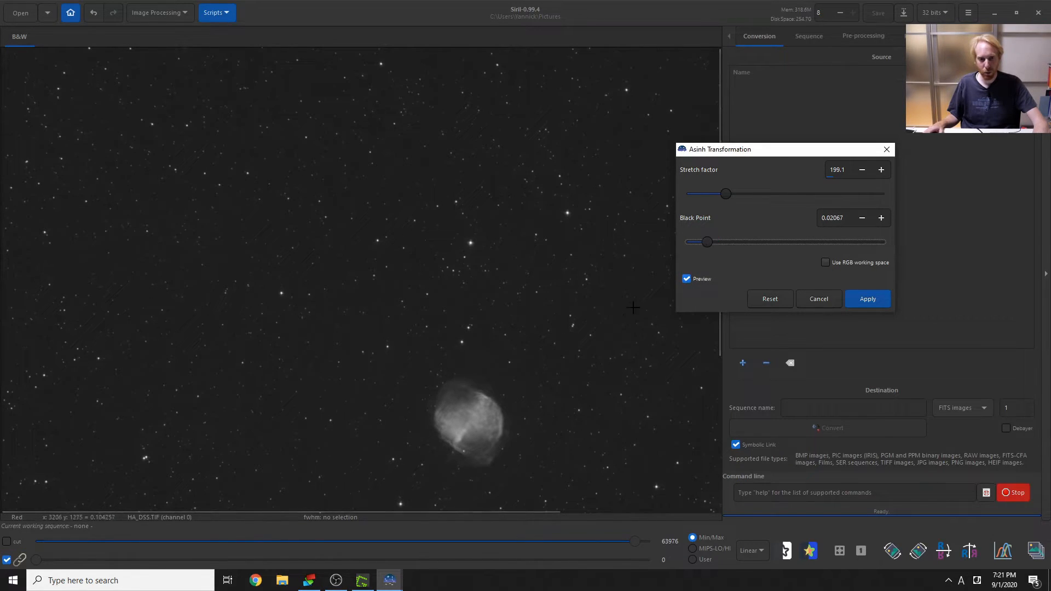
scroll(582, 399, "up", 1)
scroll(579, 401, "down", 4)
scroll(579, 400, "up", 2)
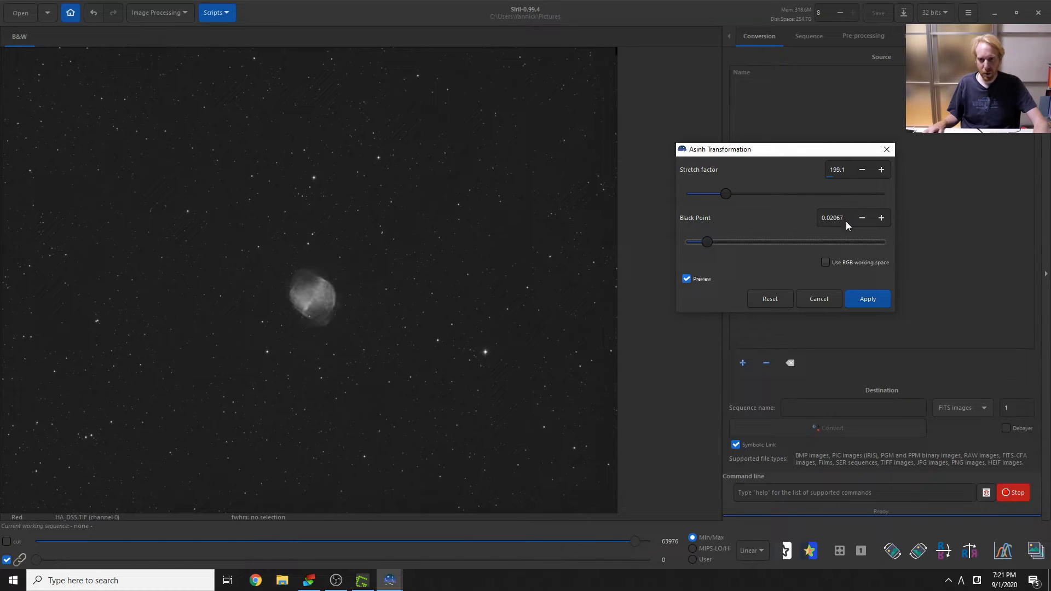
left_click_drag(711, 241, 708, 241)
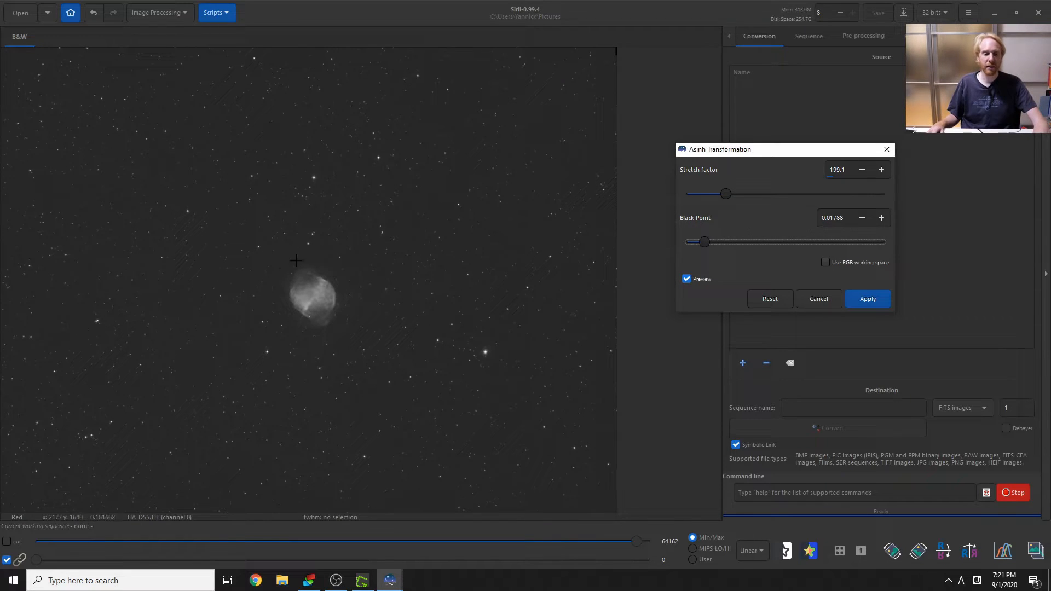
left_click(867, 299)
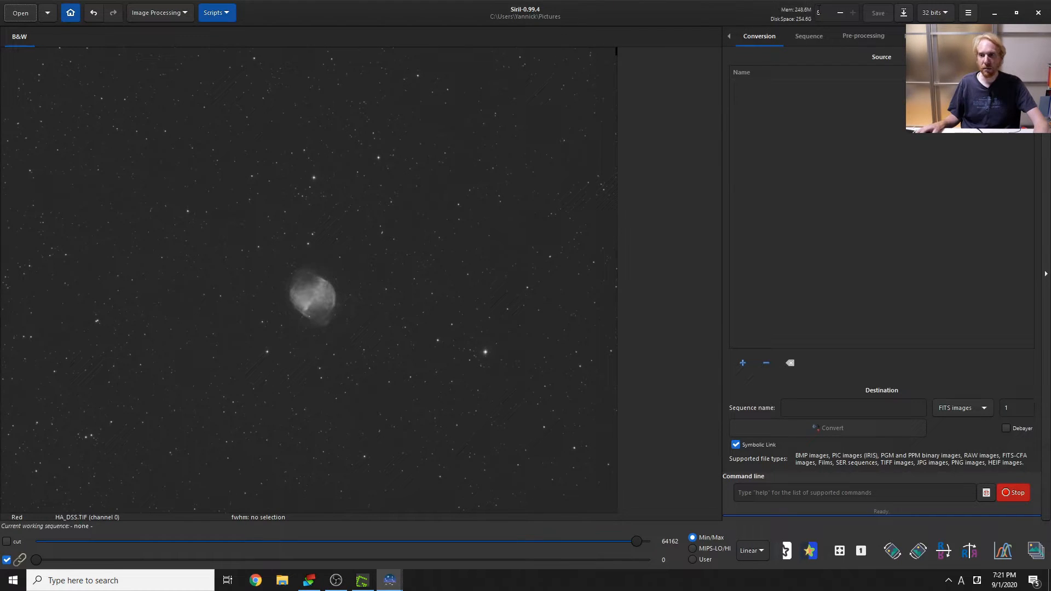
Step: Save the stretched HA image in Pictures as HA.TIF, in 32-bit floating point without compression
left_click(905, 20)
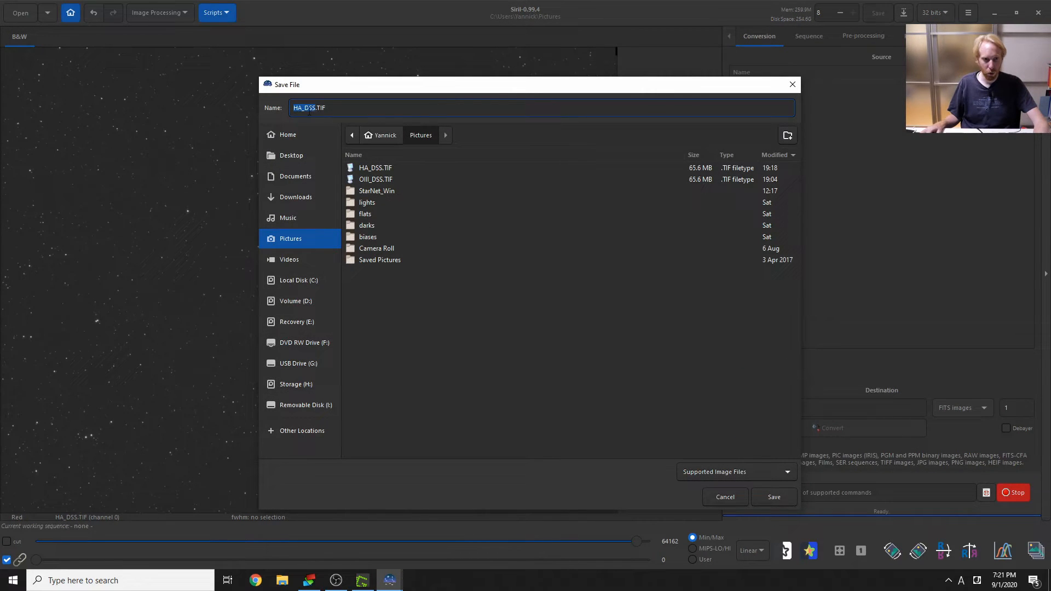
key("BackSpace")
key("BackSpace")
key("BackSpace")
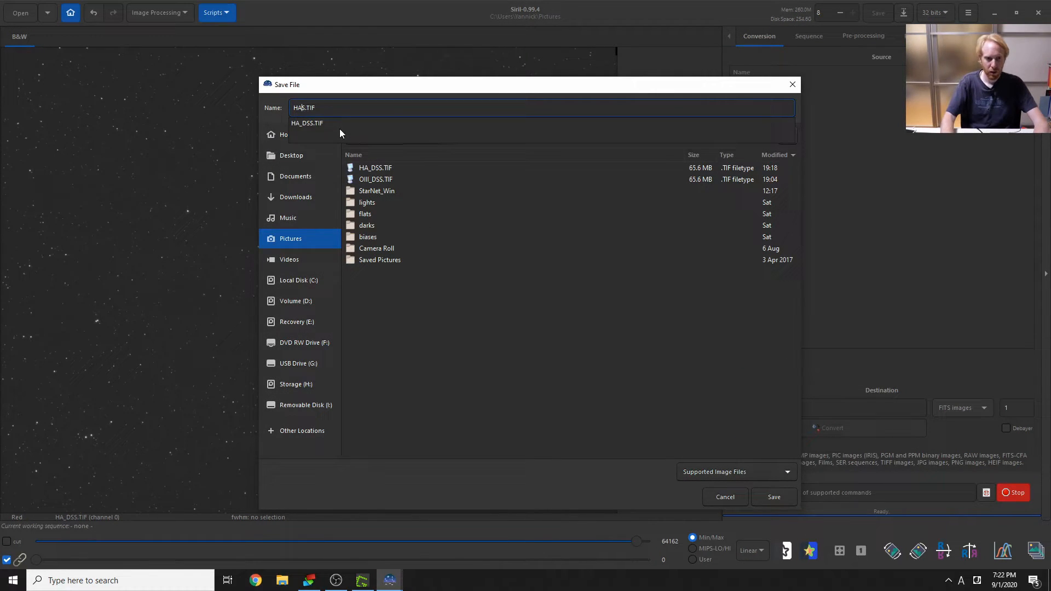
key("Return")
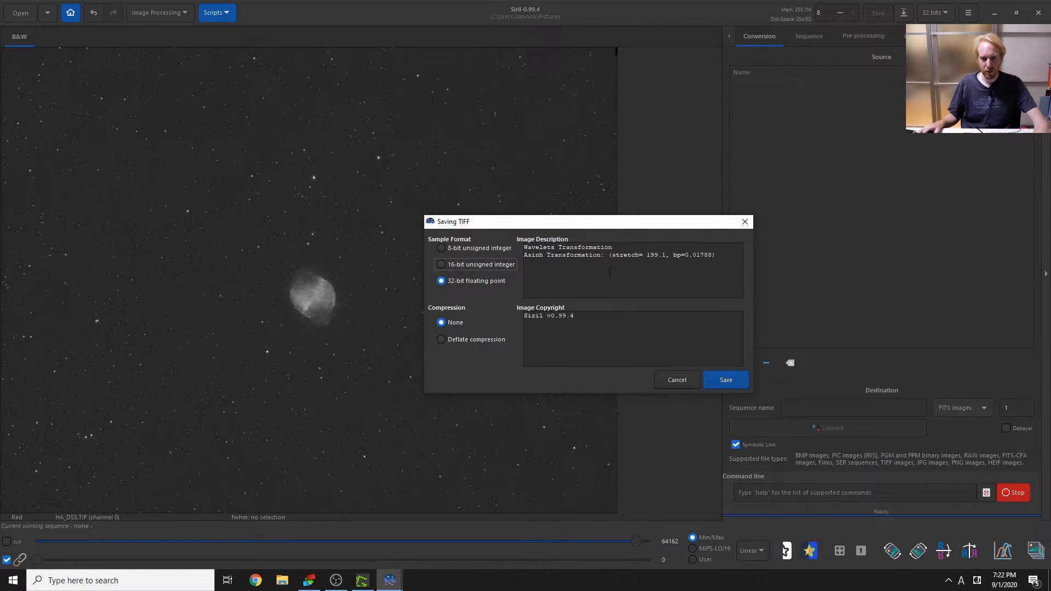
left_click(723, 383)
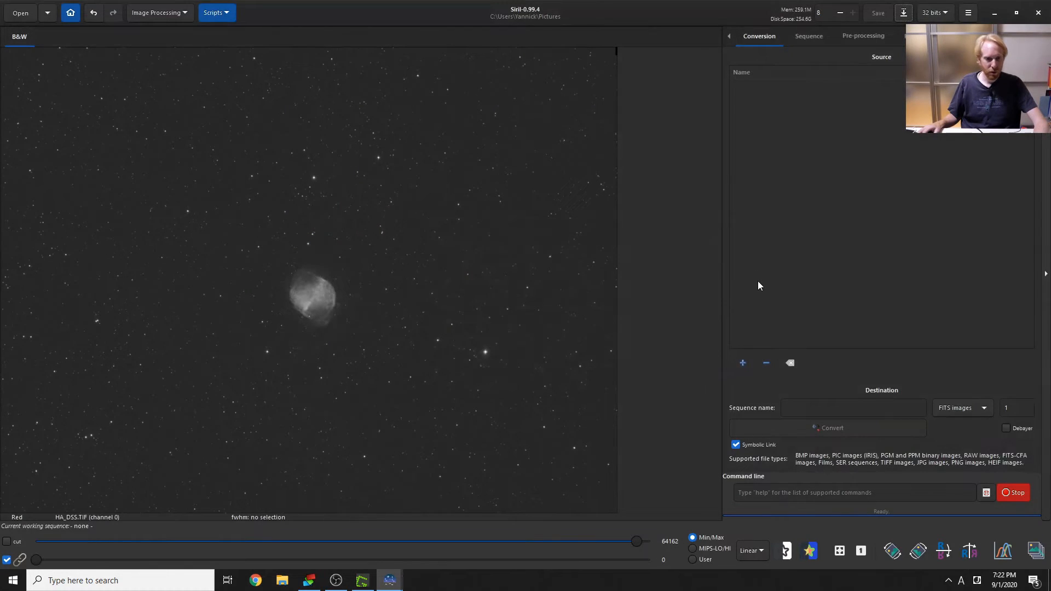
Step: Open OIII_DSS.TIF from the Pictures folder
left_click(22, 13)
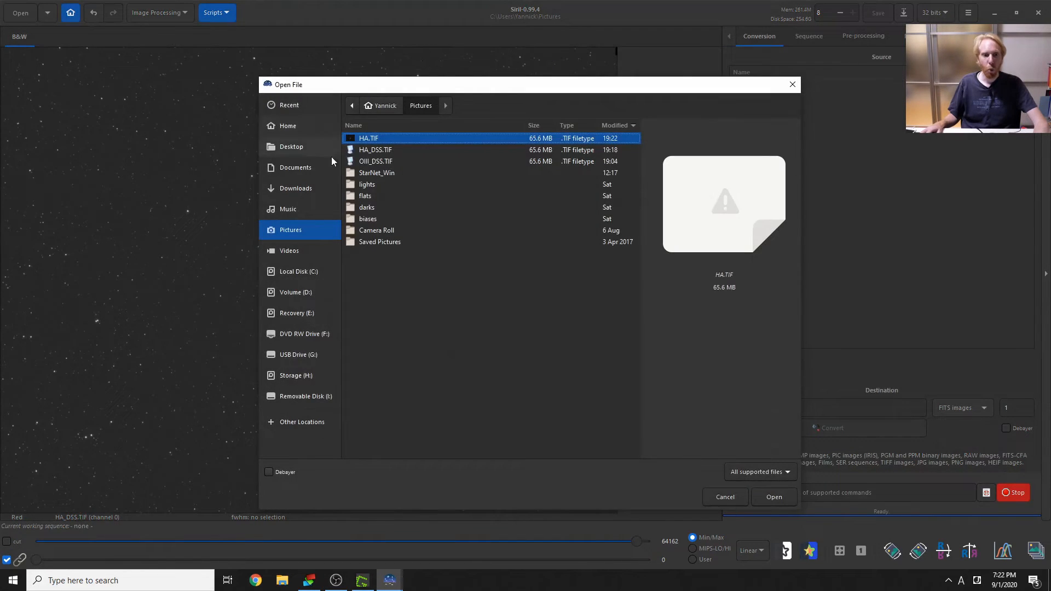
left_click(363, 161)
key("Return")
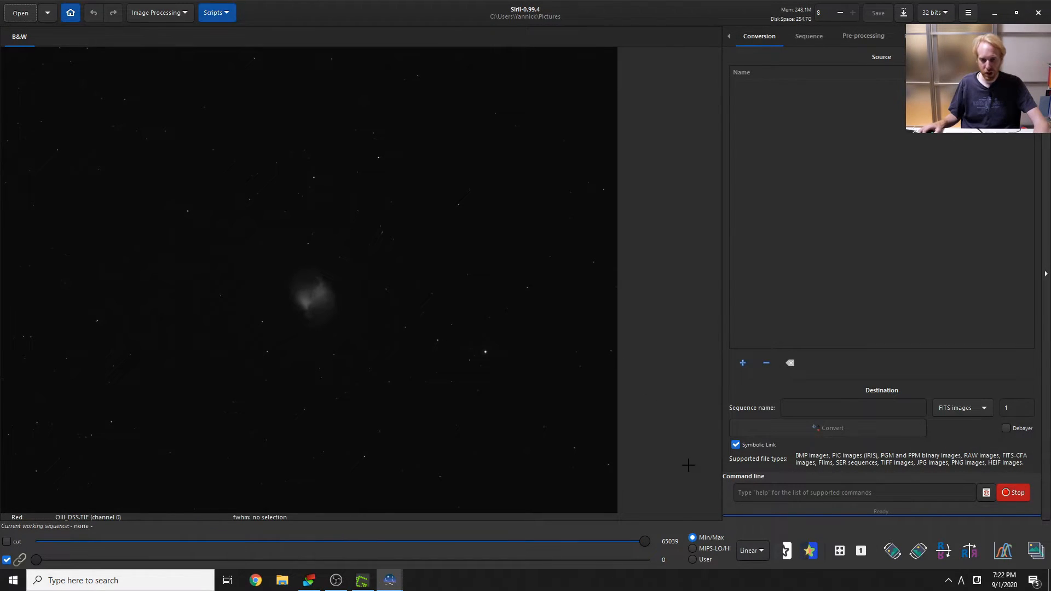
left_click(759, 557)
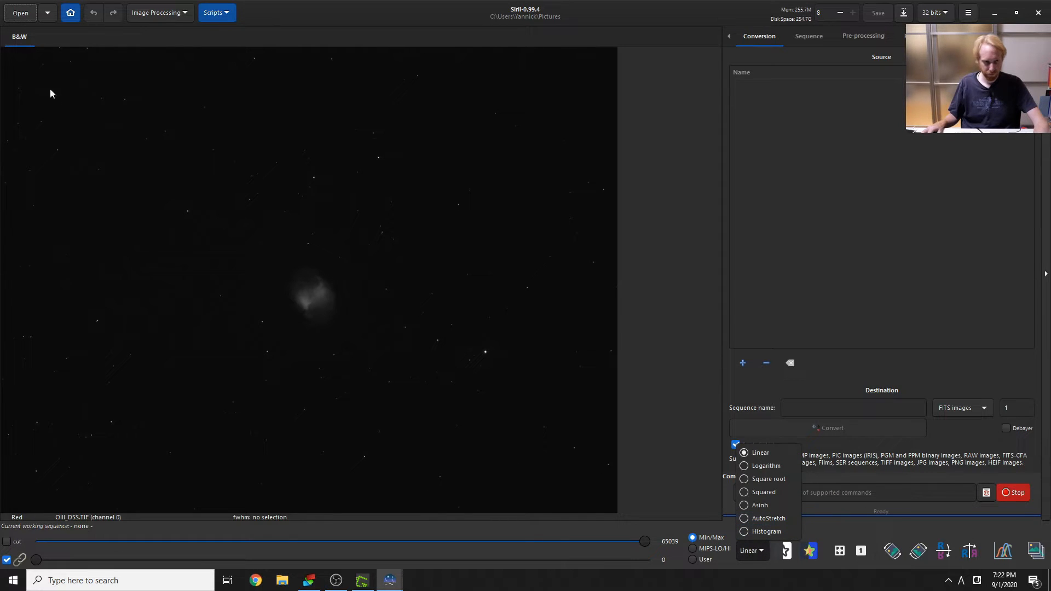
Step: Compute an À trous wavelets transform with type BSpline and 6 plans, and apply it to the OIII image
left_click(181, 10)
left_click(175, 138)
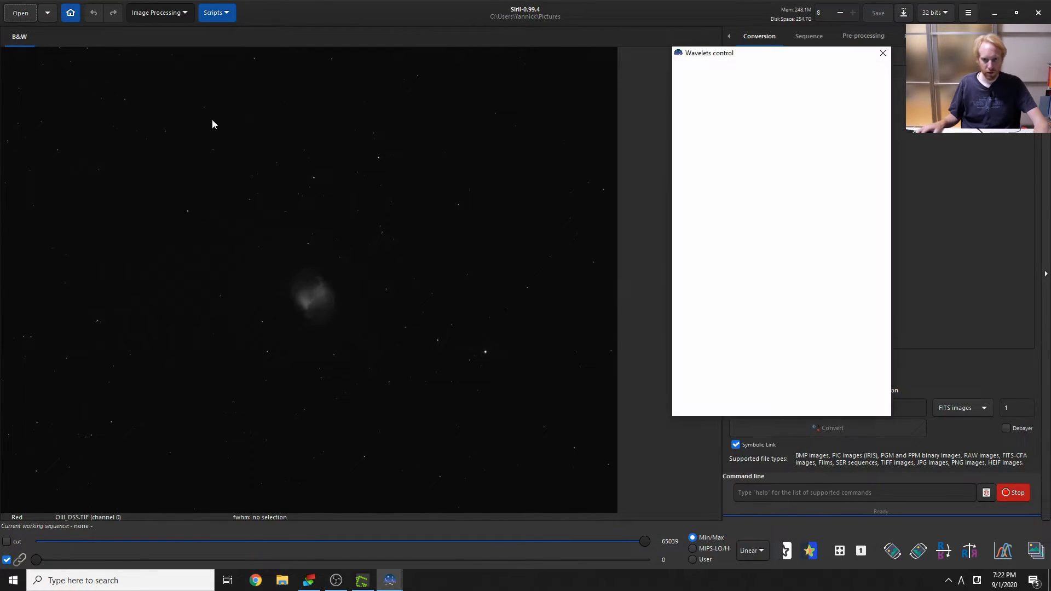
left_click(773, 116)
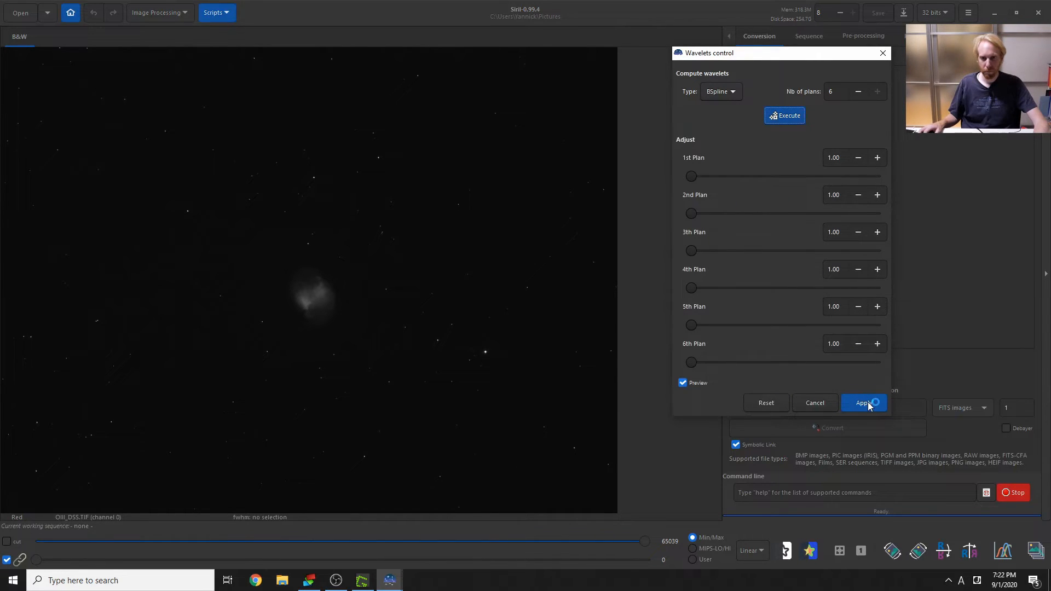
left_click(885, 405)
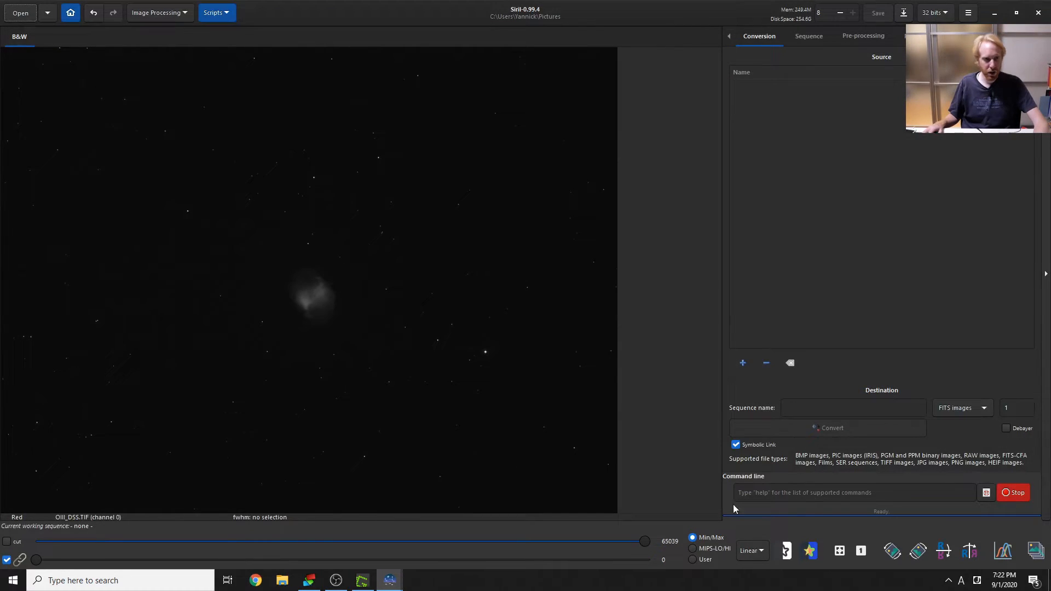
Step: Start an Asinh transformation of the OIII image with a stretch factor of 126.6 and a black point of 0.03352
left_click(175, 18)
left_click(171, 49)
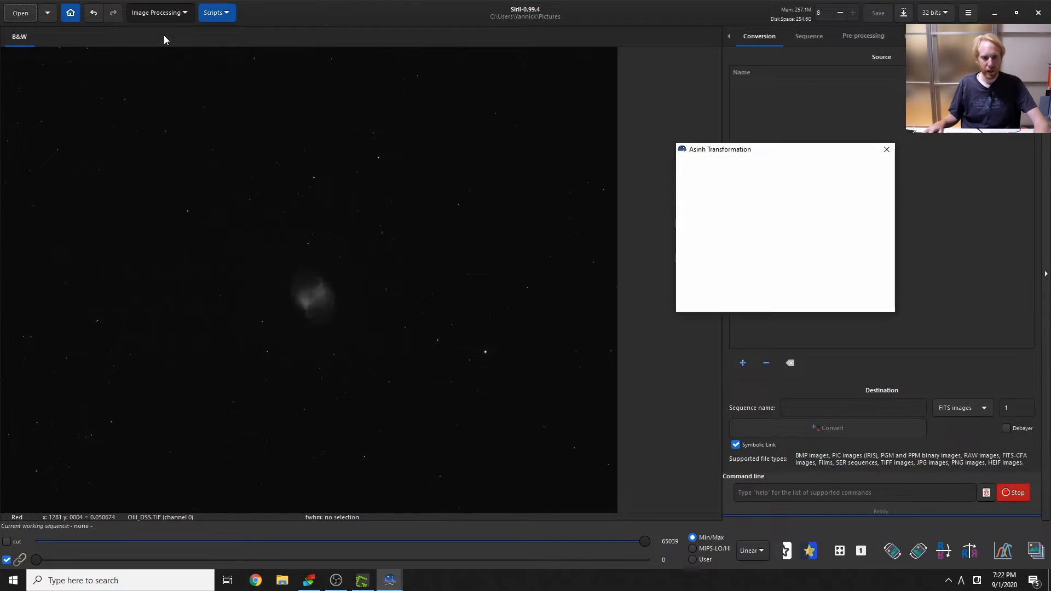
left_click_drag(780, 149, 615, 135)
left_click_drag(522, 180, 552, 181)
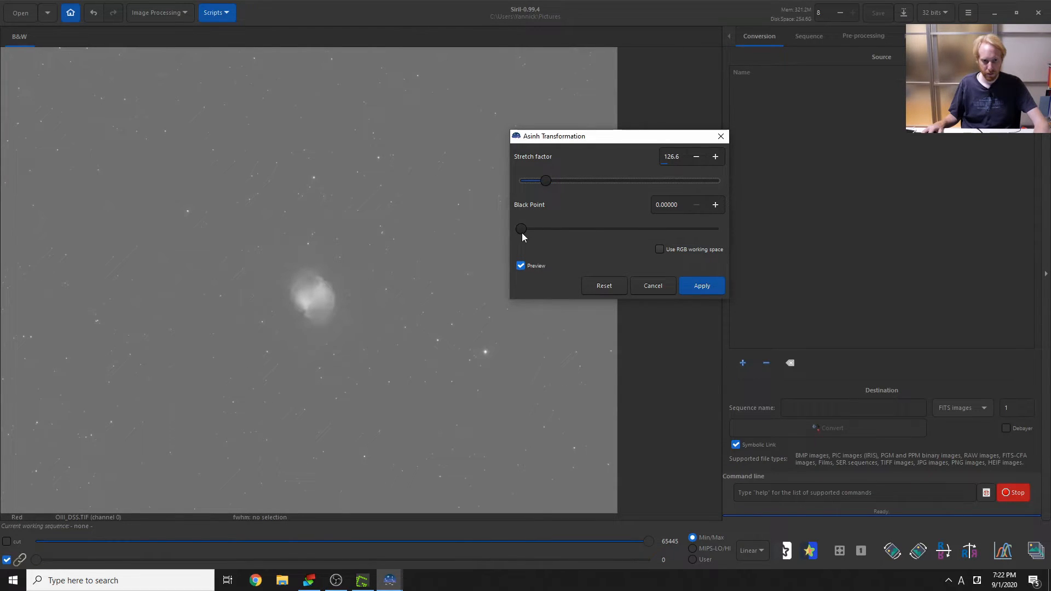
left_click_drag(521, 230, 554, 229)
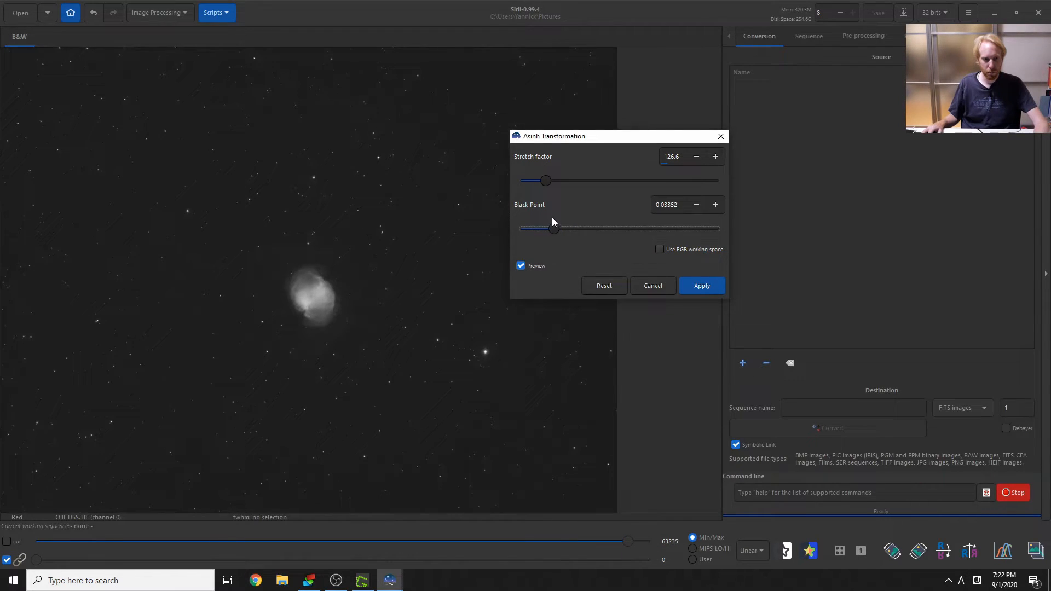
Step: Fine-tune the stretch factor to 115.4 and the black point to 0.03240 against the preview, and apply the Asinh transformation
left_click_drag(546, 178, 540, 180)
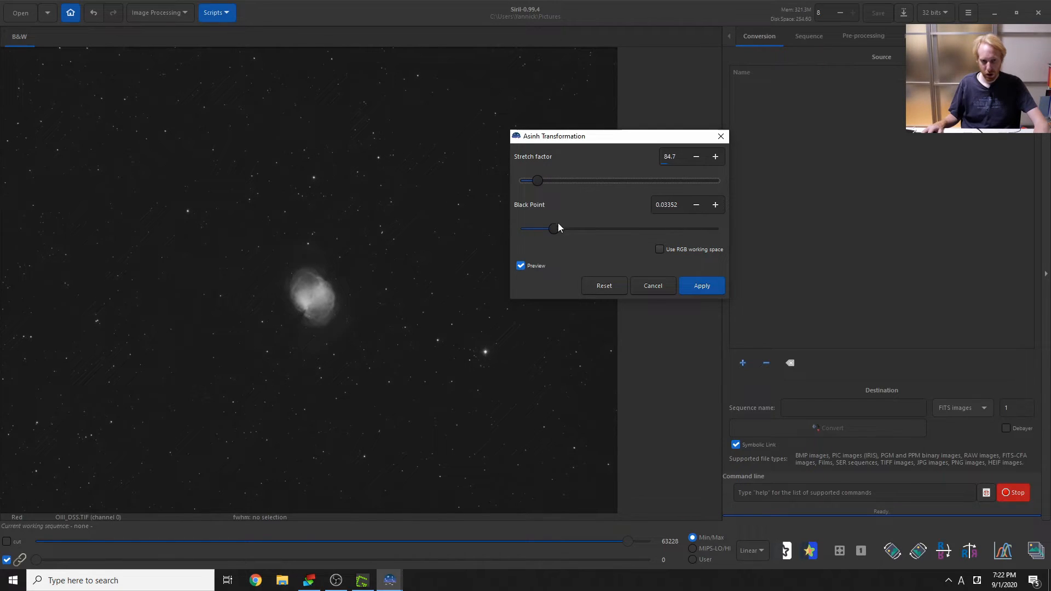
left_click_drag(554, 229, 553, 229)
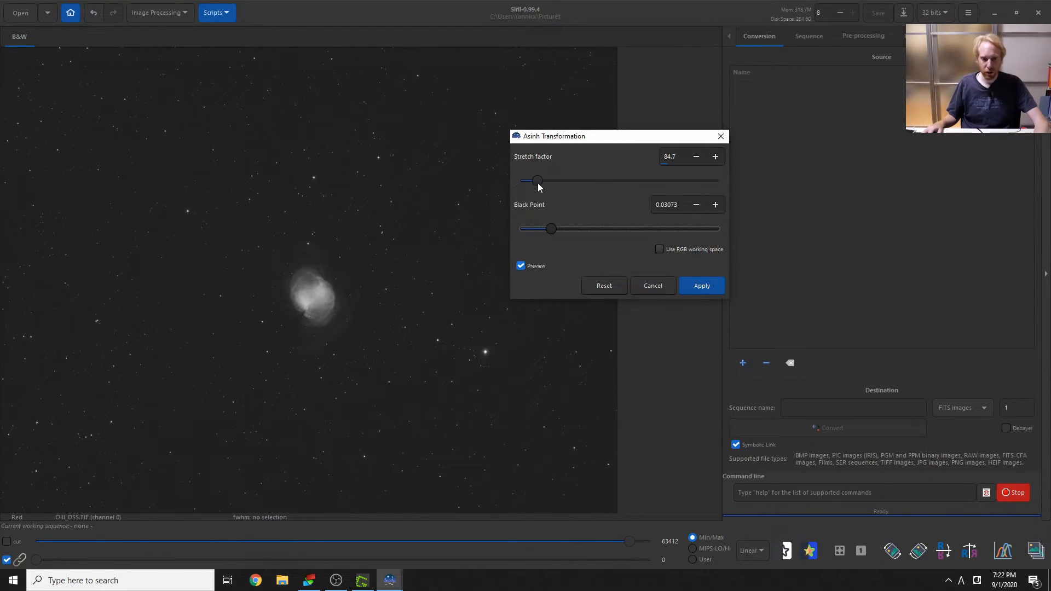
left_click_drag(538, 184, 543, 182)
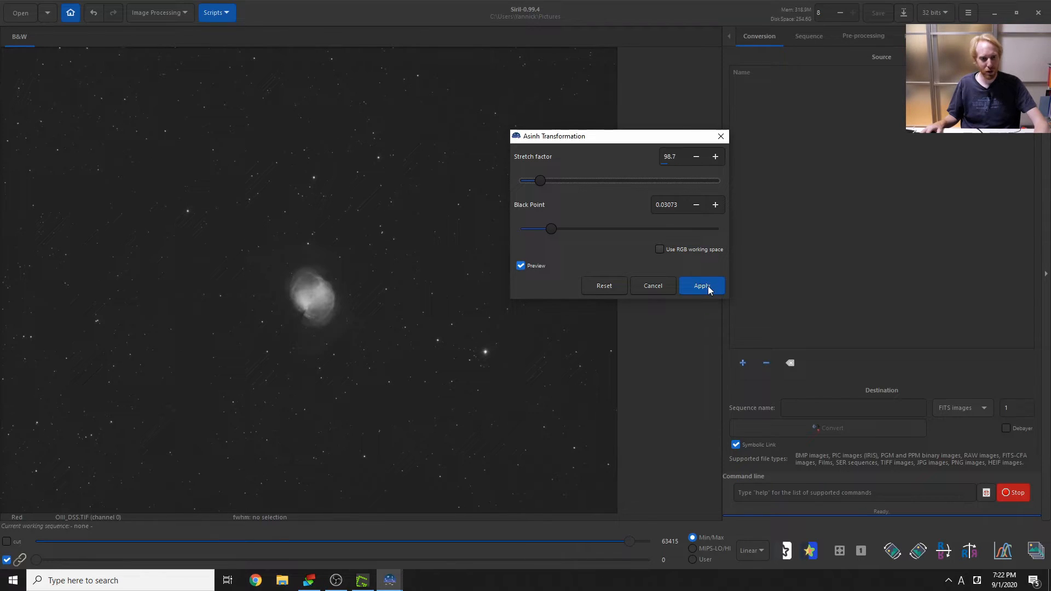
left_click_drag(556, 229, 553, 229)
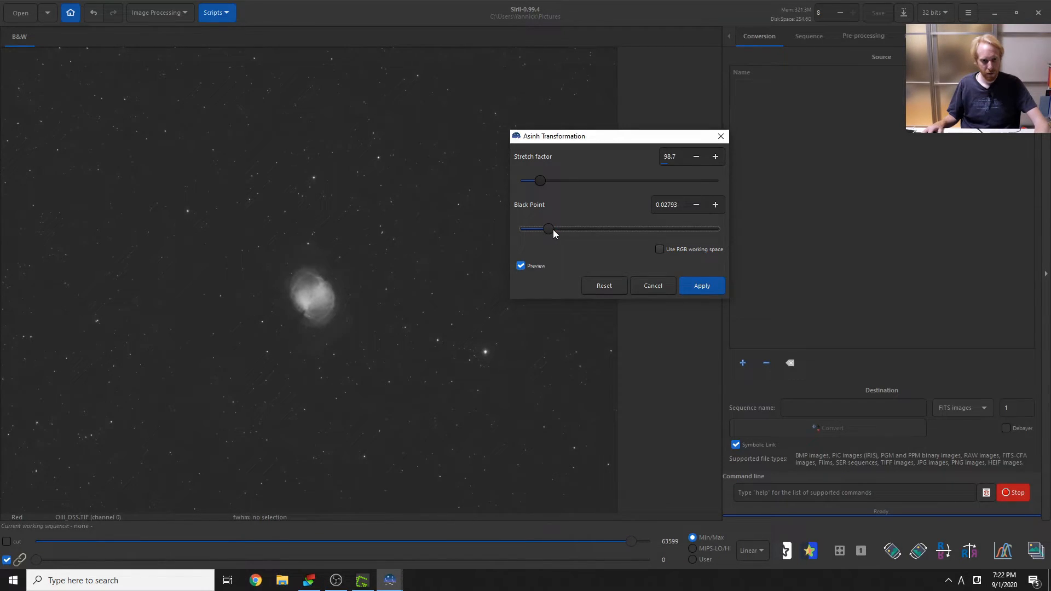
left_click_drag(553, 233, 555, 233)
left_click_drag(541, 186, 542, 186)
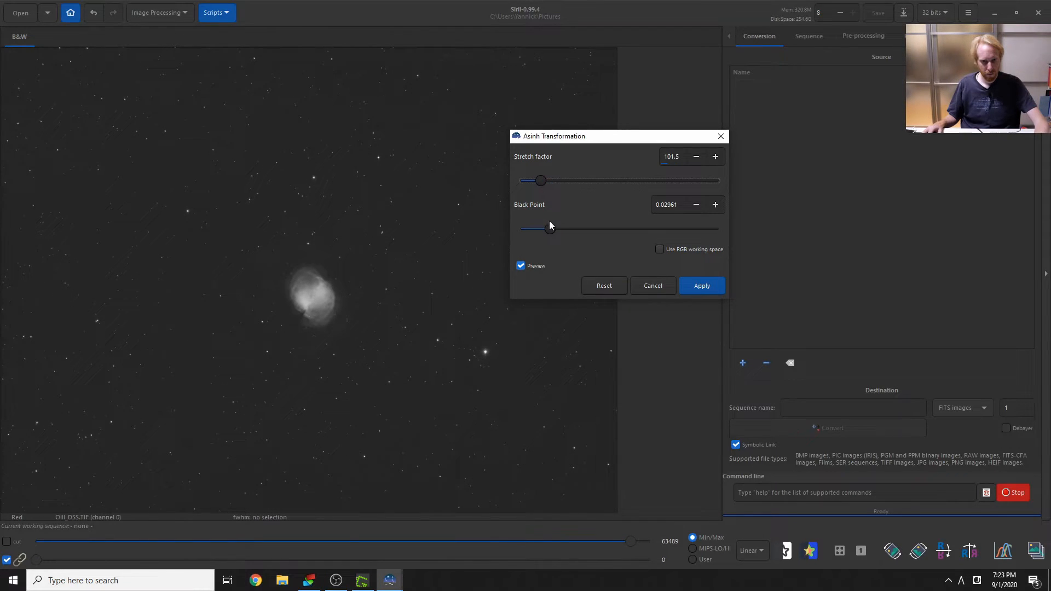
left_click_drag(540, 181, 554, 232)
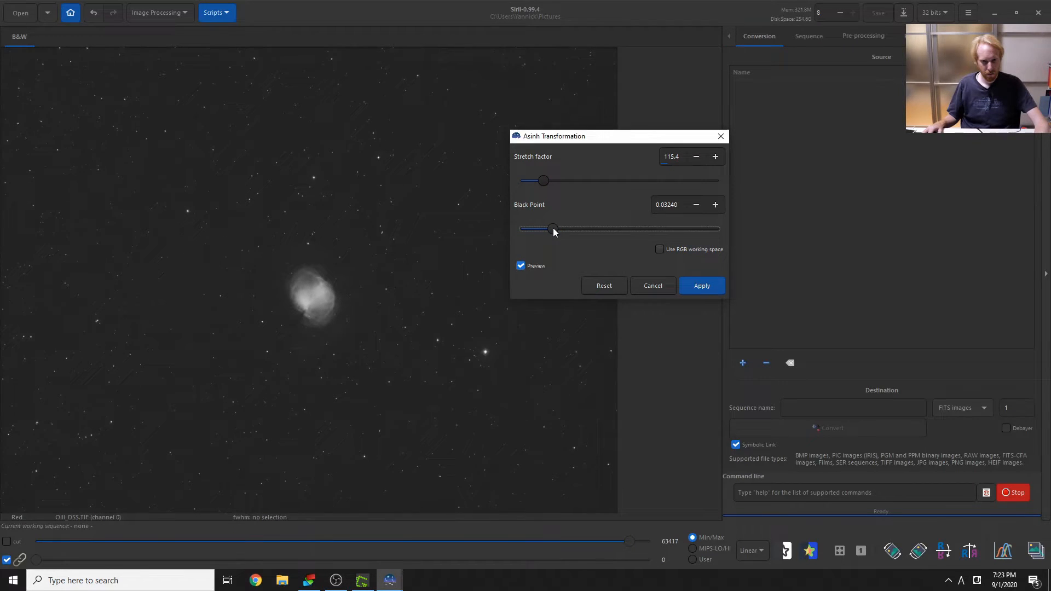
left_click(707, 288)
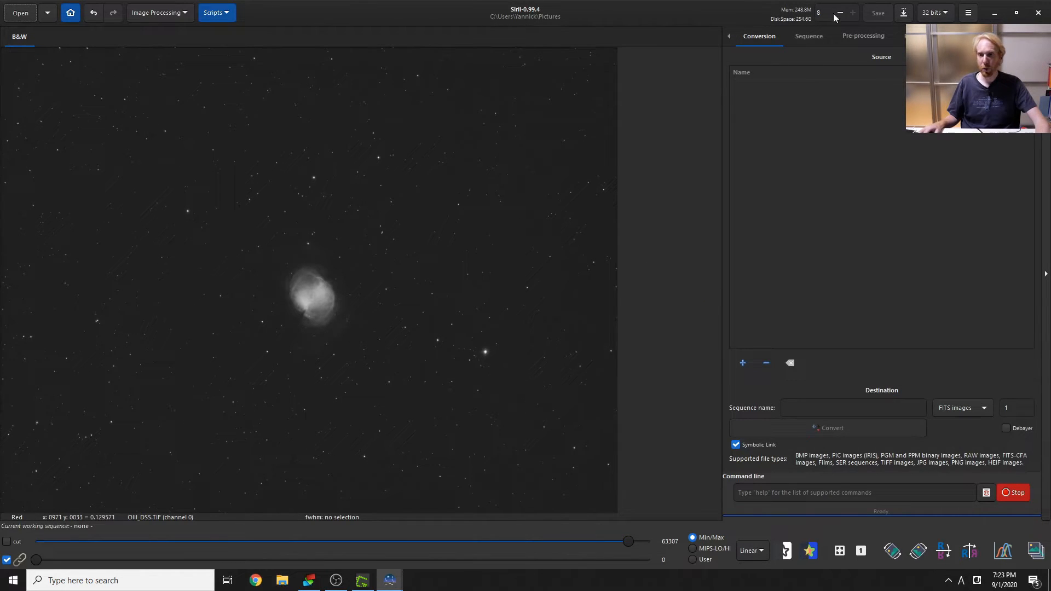
Step: Save the stretched OIII image in the Pictures folder as OIII.TIF
left_click(905, 14)
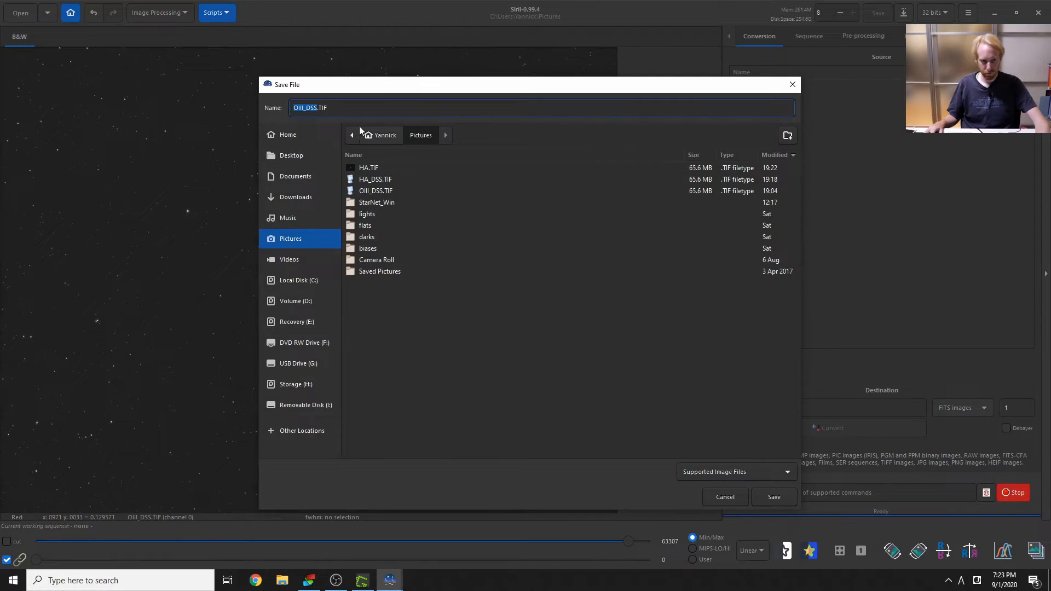
type("OIII")
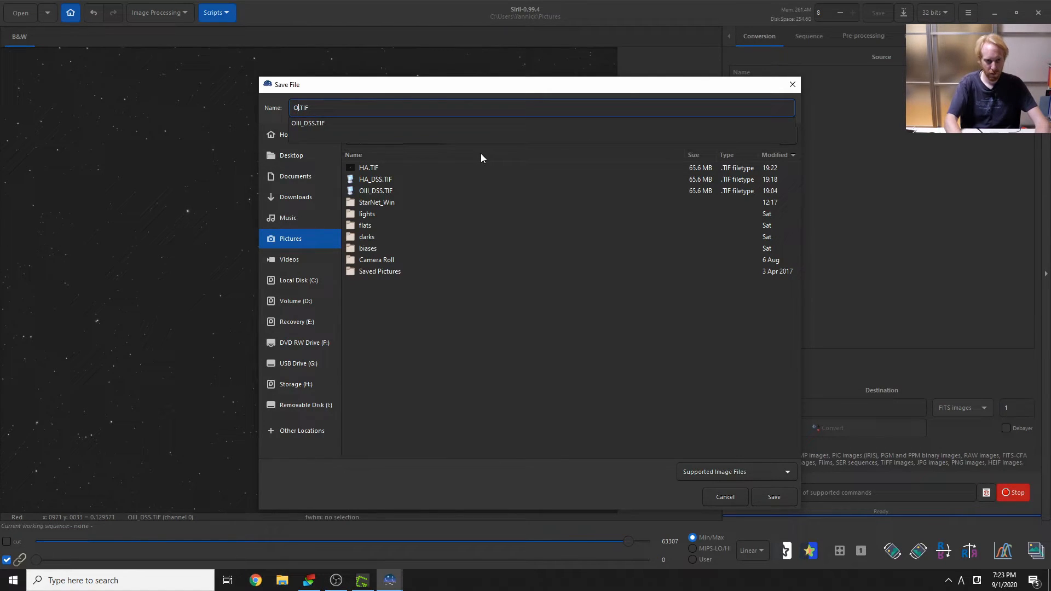
left_click(770, 497)
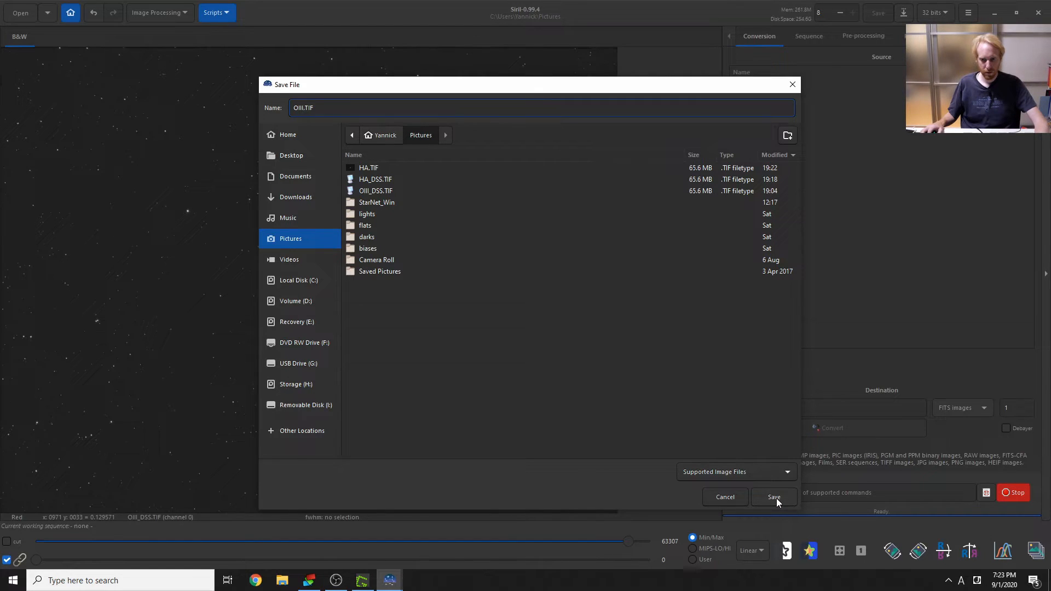
left_click(776, 499)
left_click(659, 368)
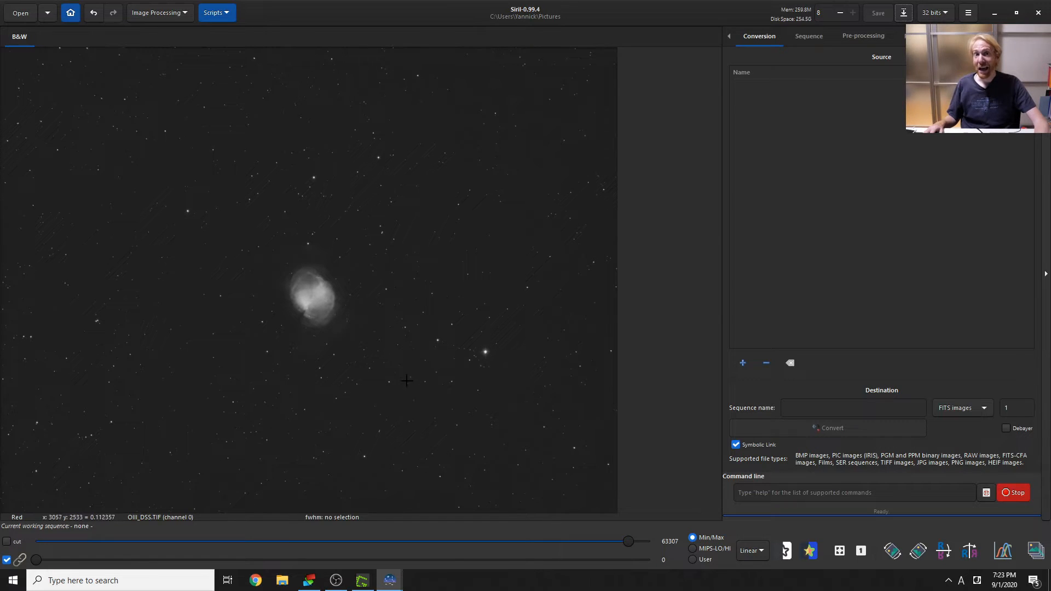
Step: Switch to DeepSkyStacker
left_click(310, 579)
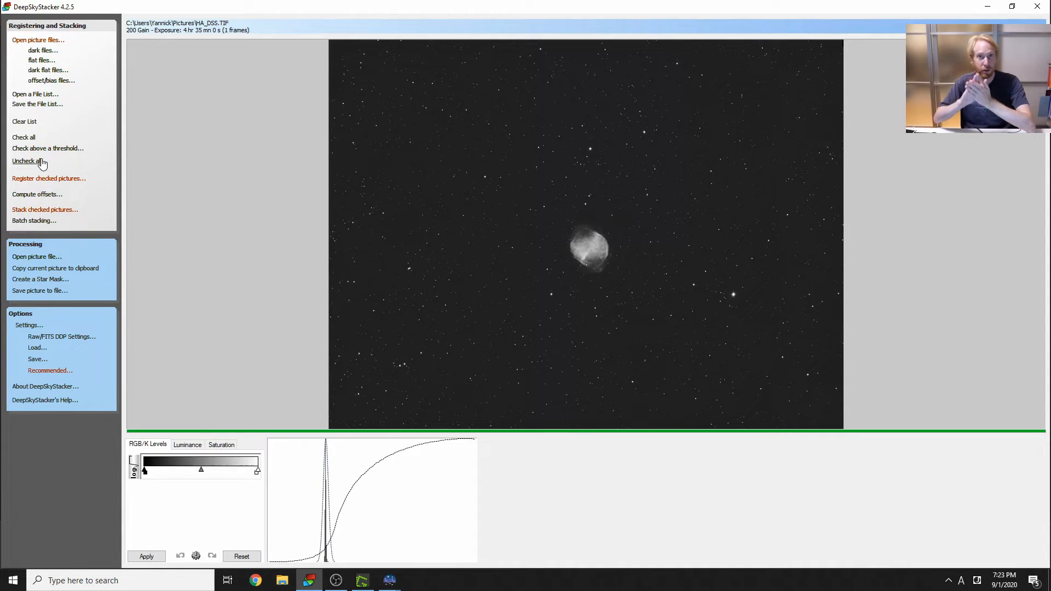
left_click(46, 41)
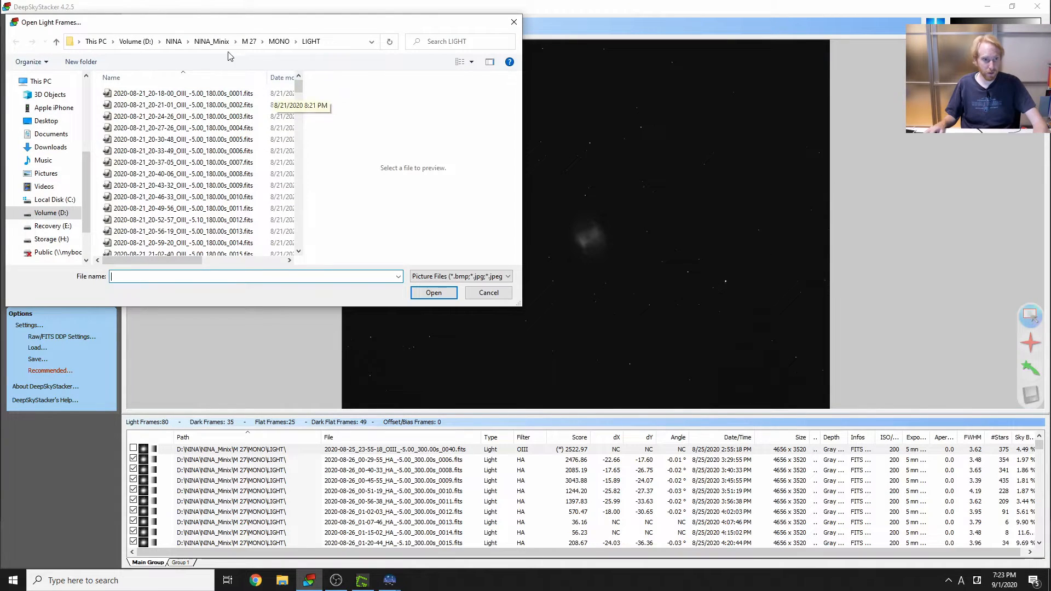
left_click(62, 174)
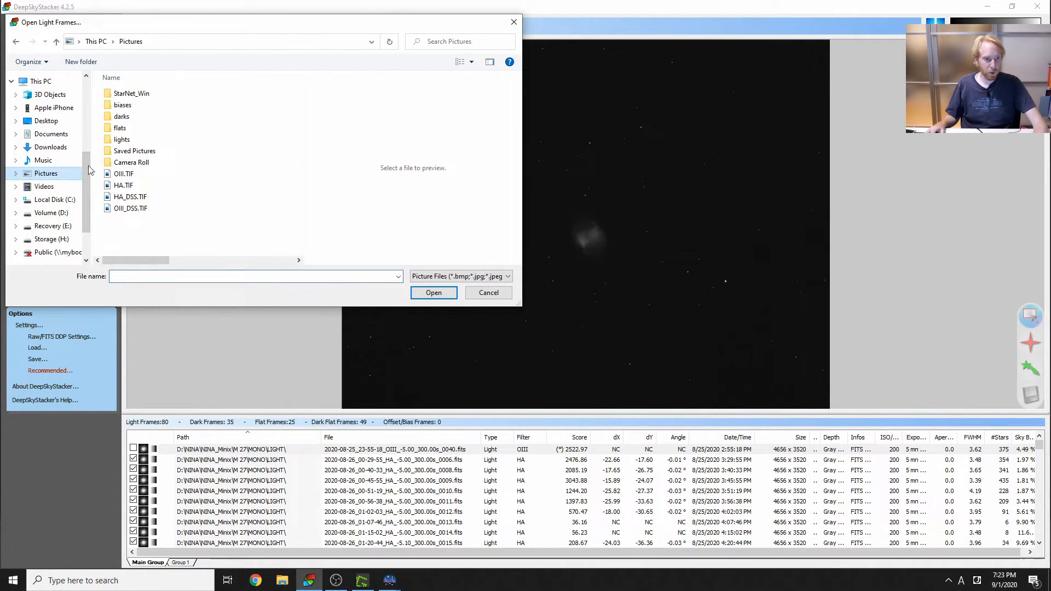
left_click(131, 175)
left_click(126, 185, "shift")
left_click(487, 296)
right_click(379, 458)
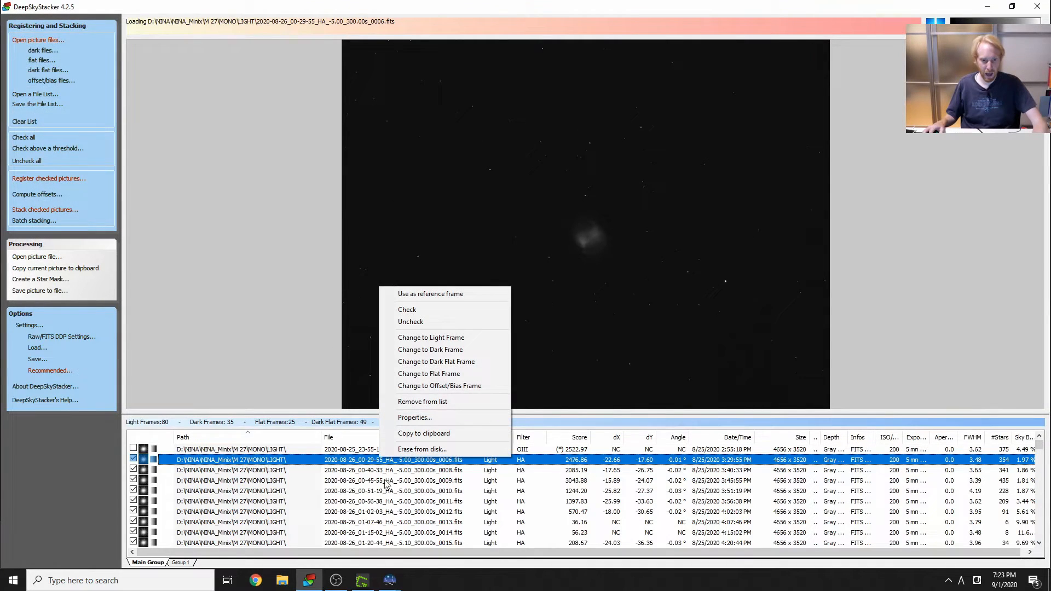
left_click(399, 500)
Step: Clear the whole list of previously loaded M 27 frames without saving the file list changes
key("ctrl+a")
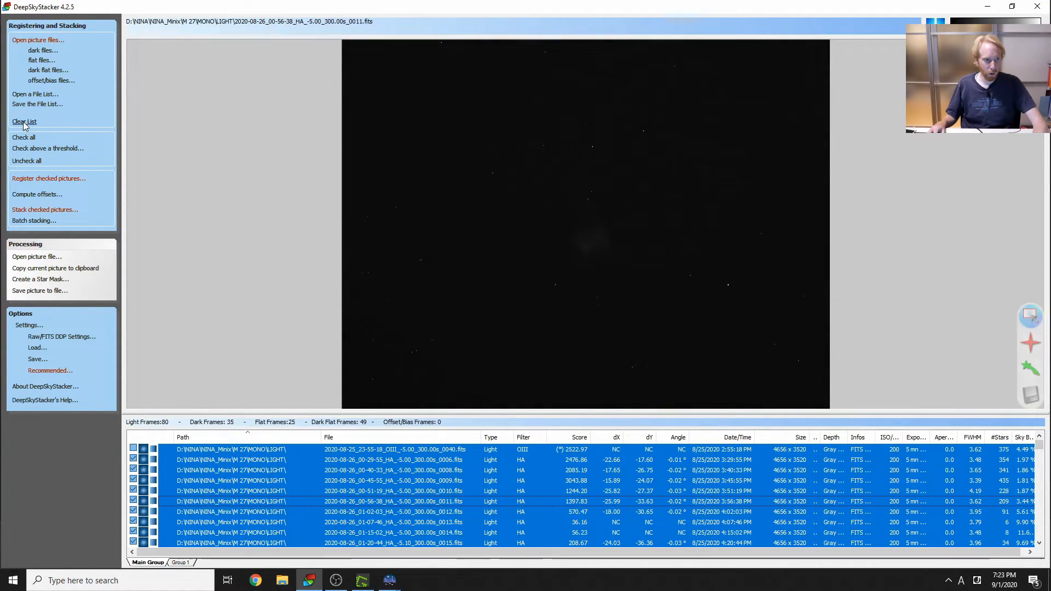
left_click(24, 123)
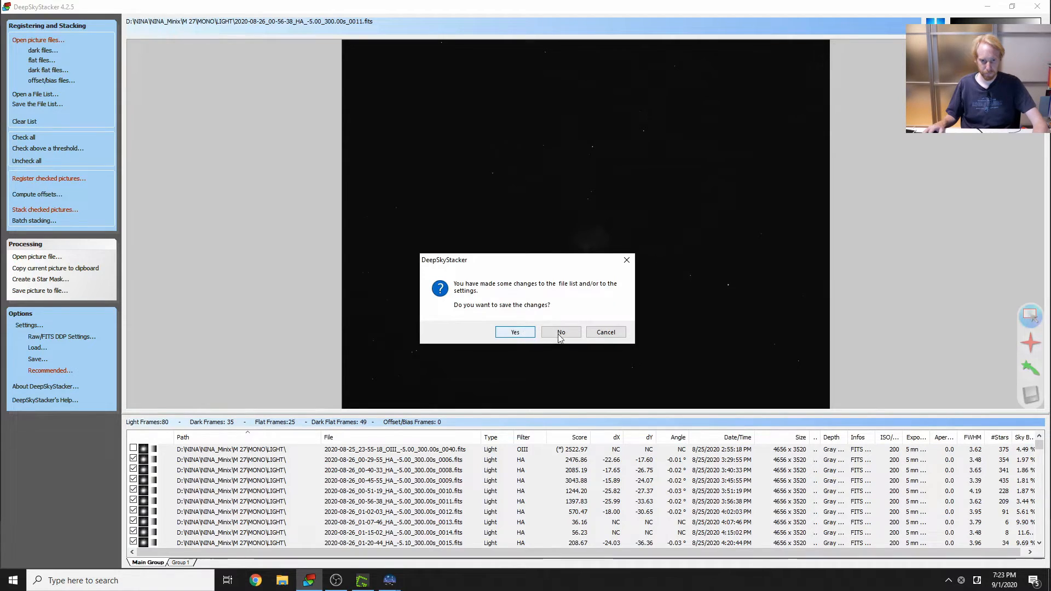
left_click(526, 337)
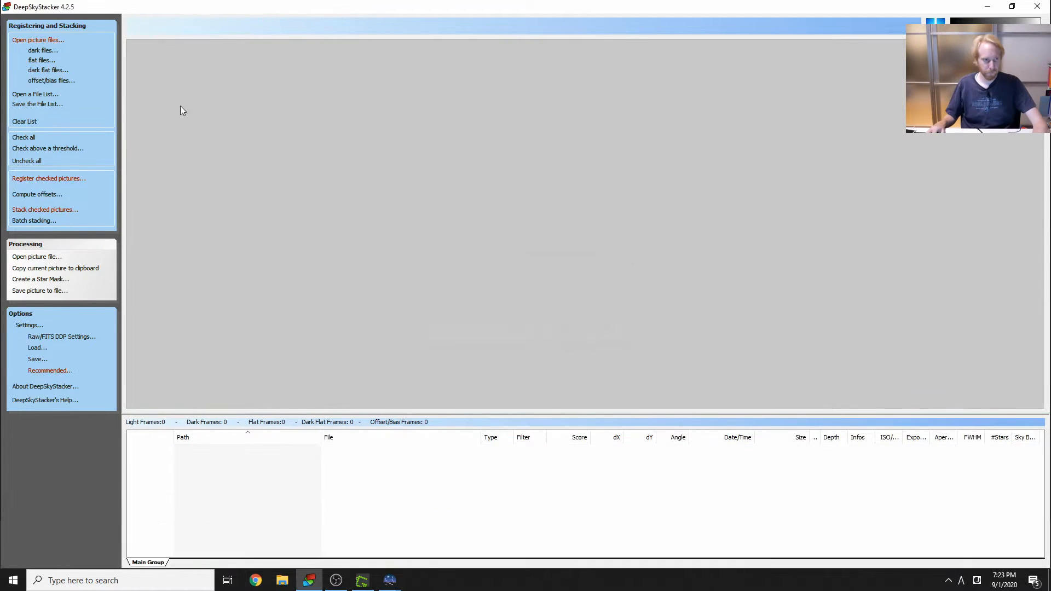
Step: Load OIII.TIF and HA.TIF from the Pictures folder as light frames
left_click(24, 40)
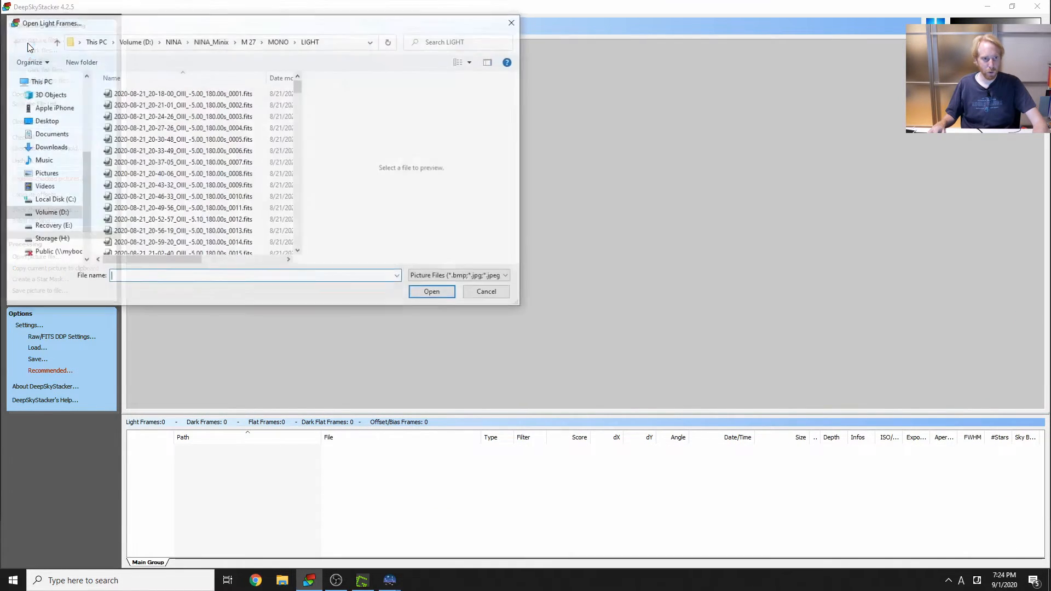
left_click(48, 175)
left_click(127, 177)
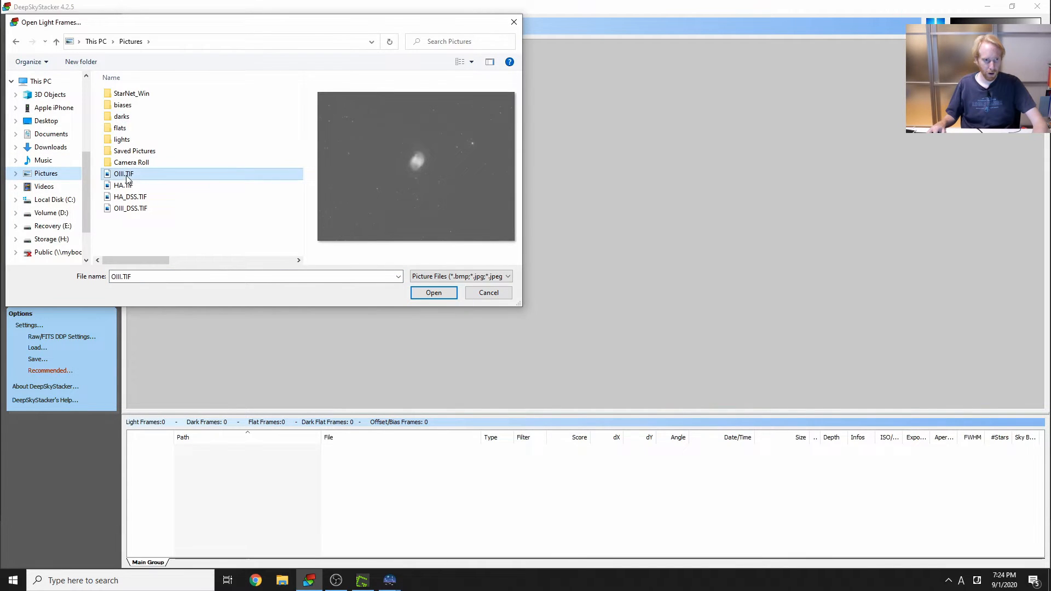
left_click(124, 185, "shift")
left_click(433, 292)
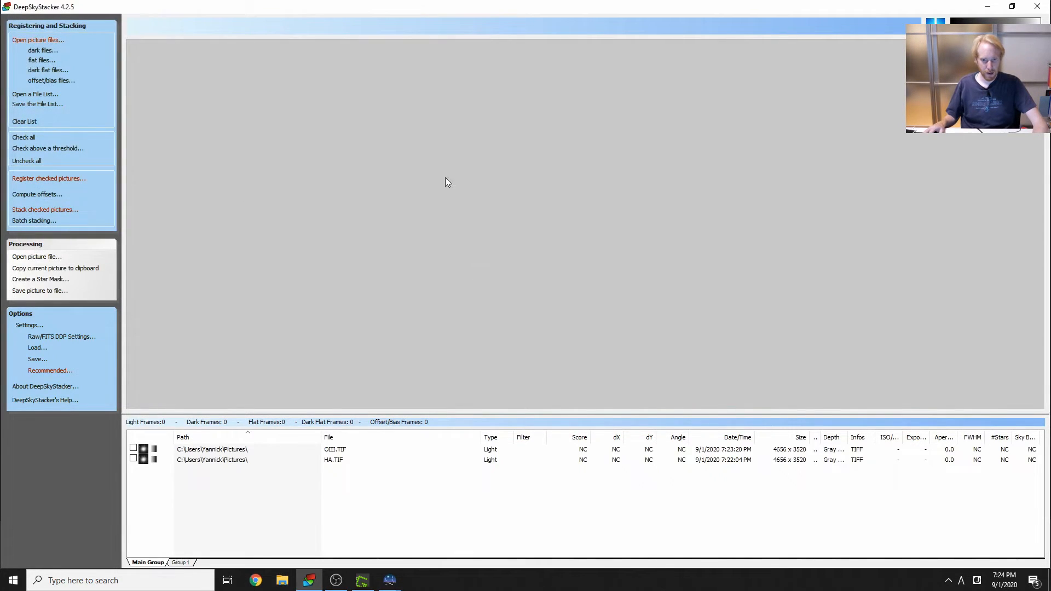
Step: Select both the HA.TIF and OIII.TIF frames in the list and check them for stacking
right_click(193, 459)
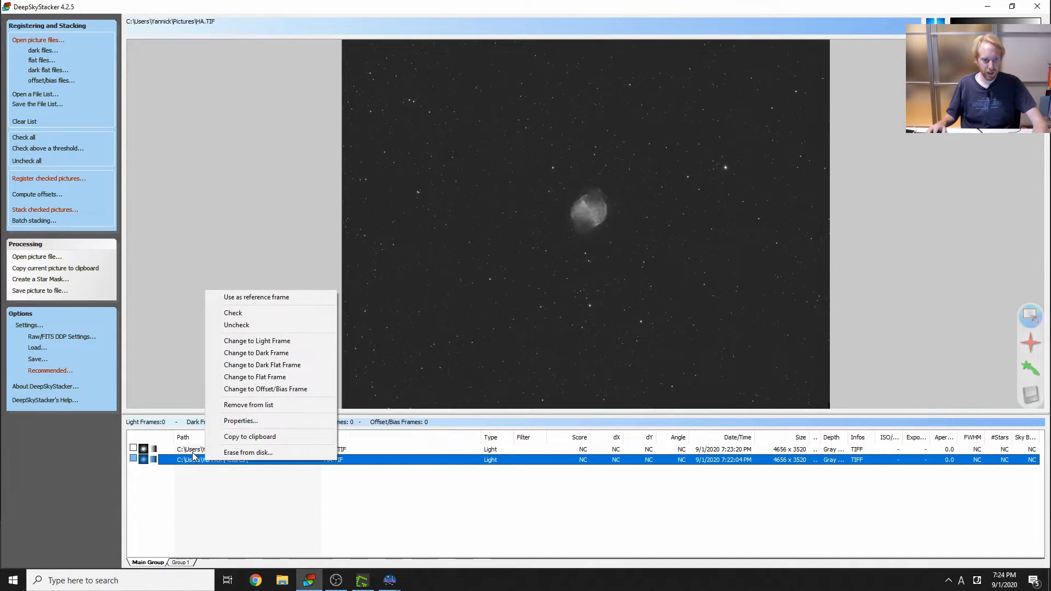
left_click(192, 452, "shift")
right_click(192, 452)
left_click(229, 300)
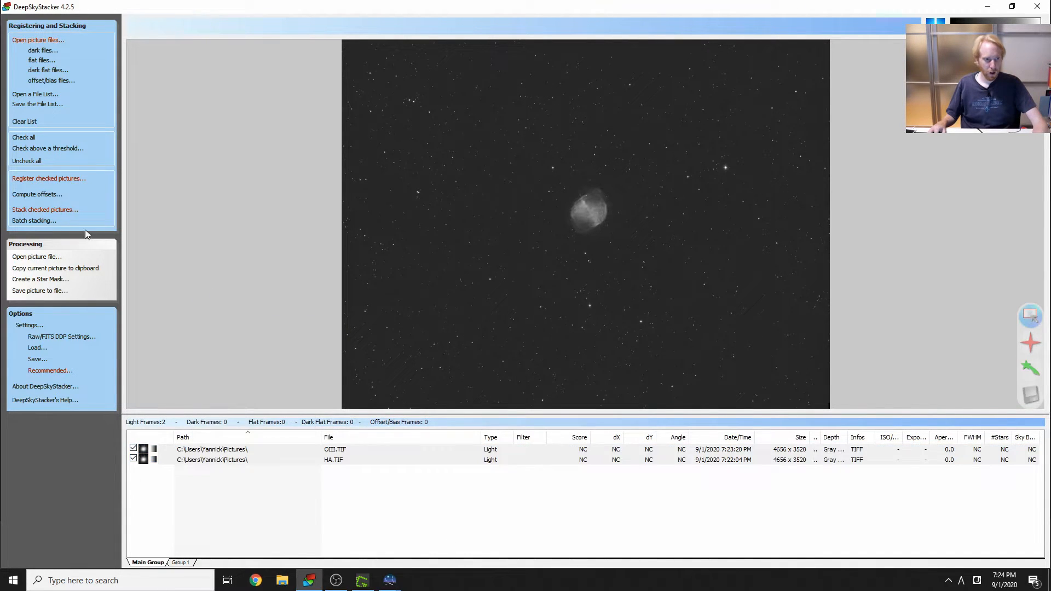
Step: Register and stack the two checked pictures in Standard mode with automatic alignment and the Kappa-Sigma method
left_click(60, 178)
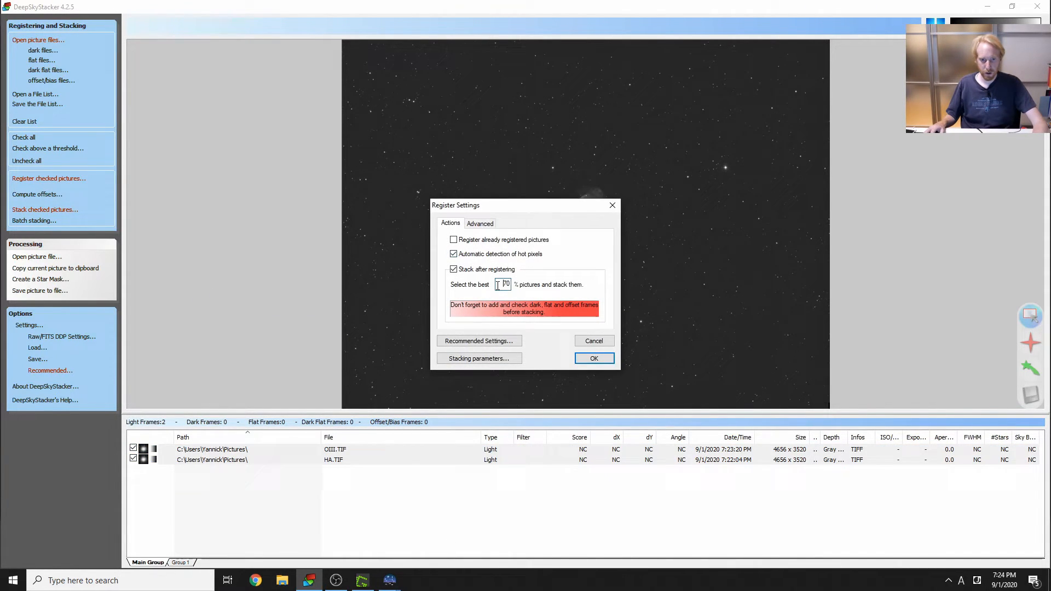
left_click(593, 358)
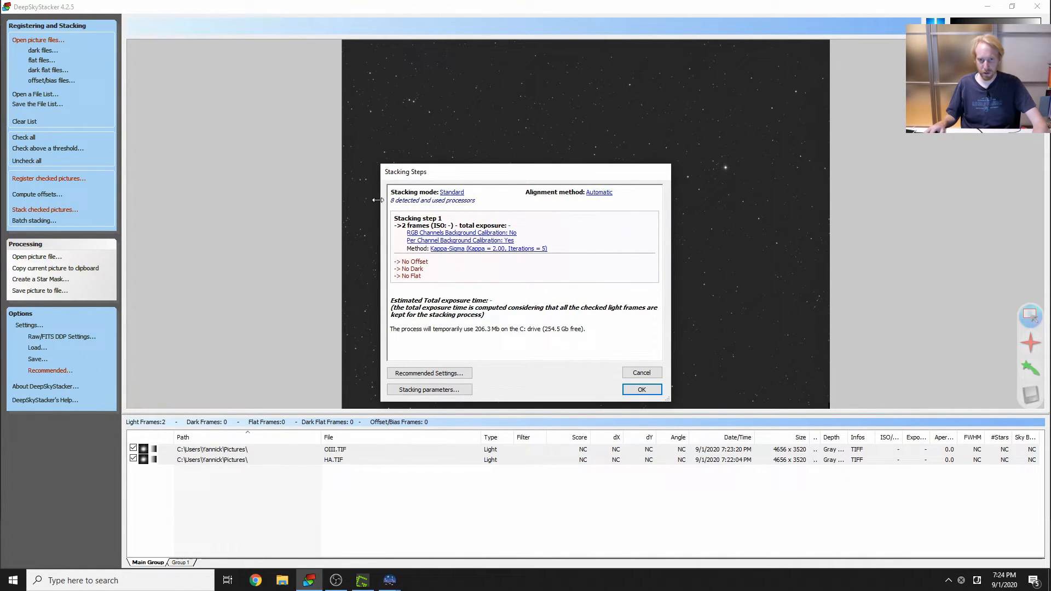
left_click(649, 390)
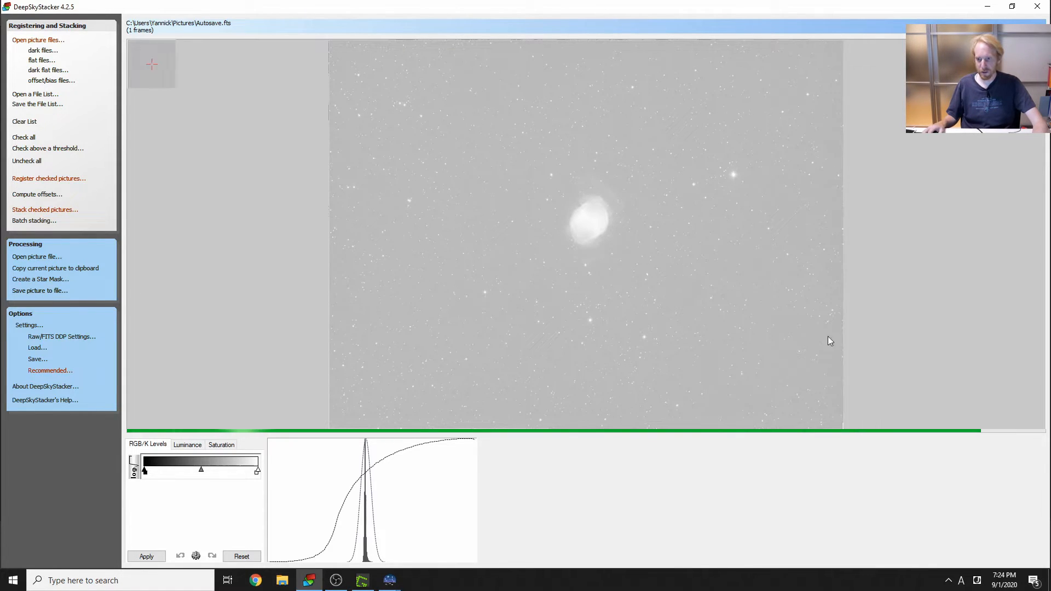
Step: Save the stacked picture in Pictures as Lum_DSS, a 32 bit/ch rational TIFF without compression, embedding the adjustments without applying them
left_click(31, 291)
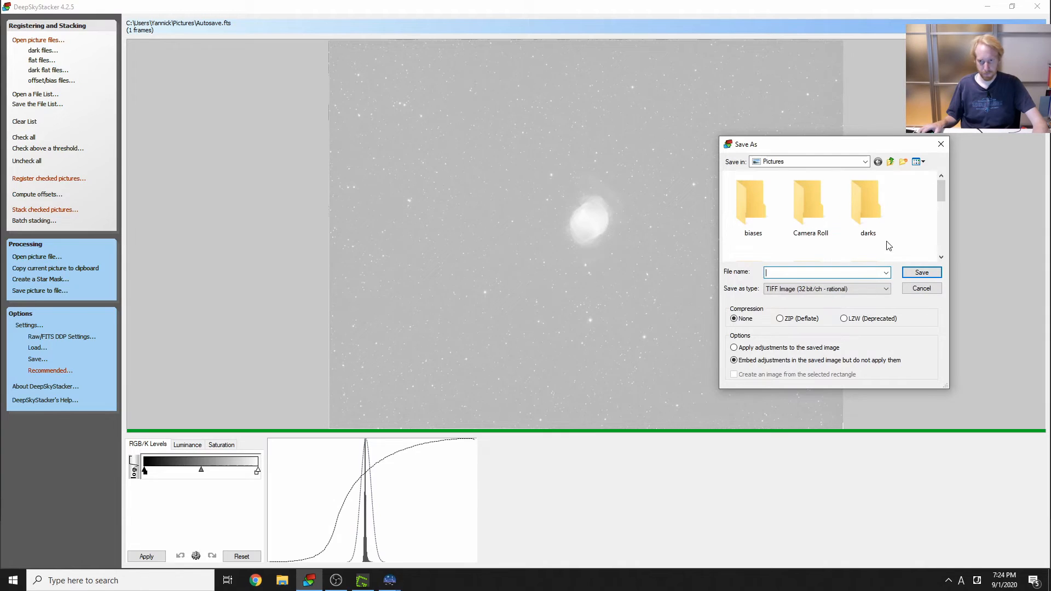
type("Lu")
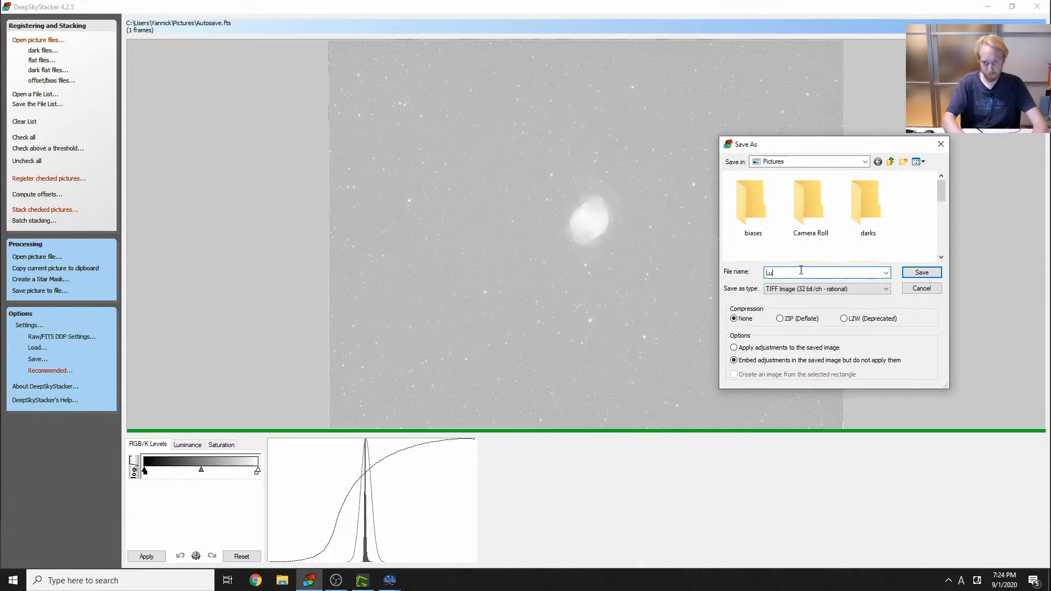
type("m_DSS")
key("Return")
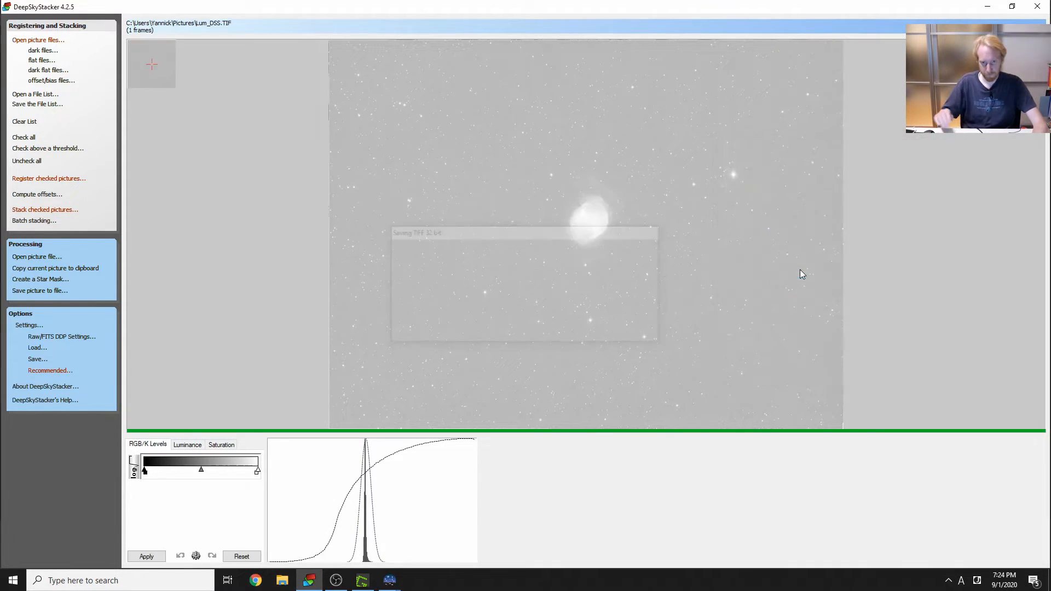
Step: Switch back to Siril and open the RGB Compositing tool
left_click(981, 11)
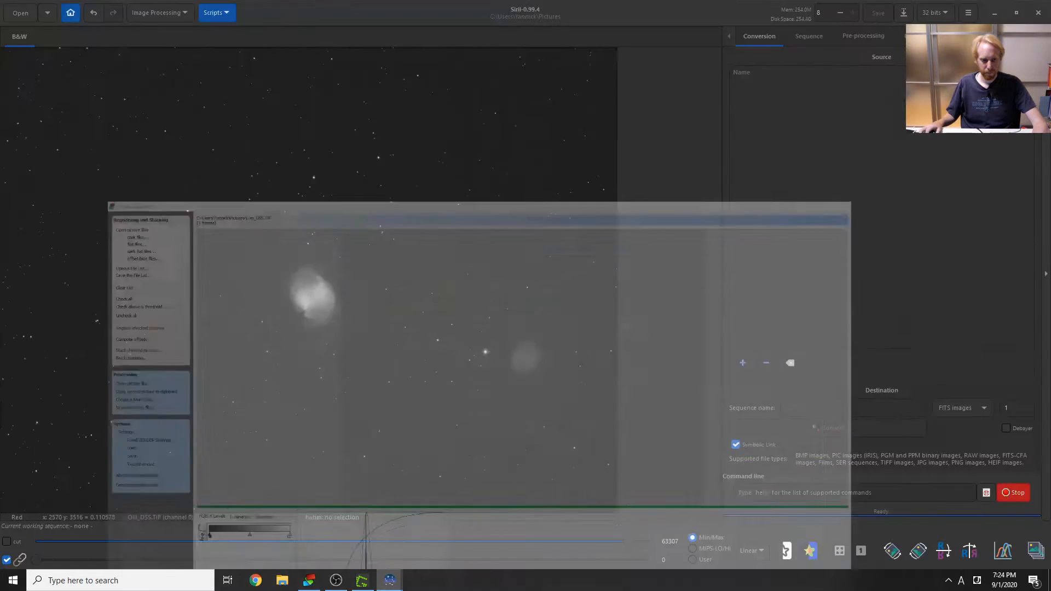
left_click(166, 13)
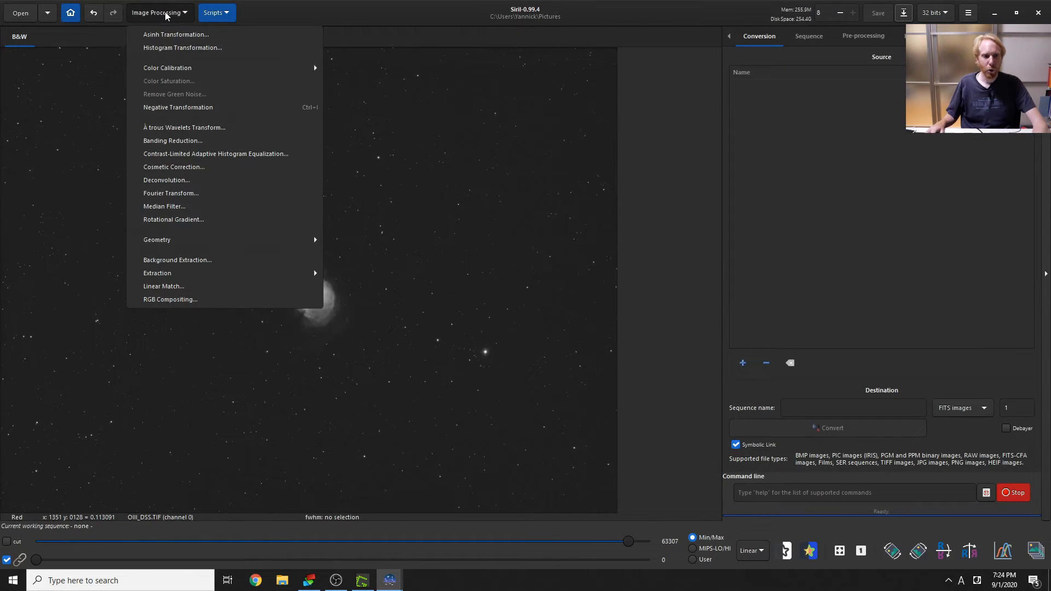
left_click(199, 300)
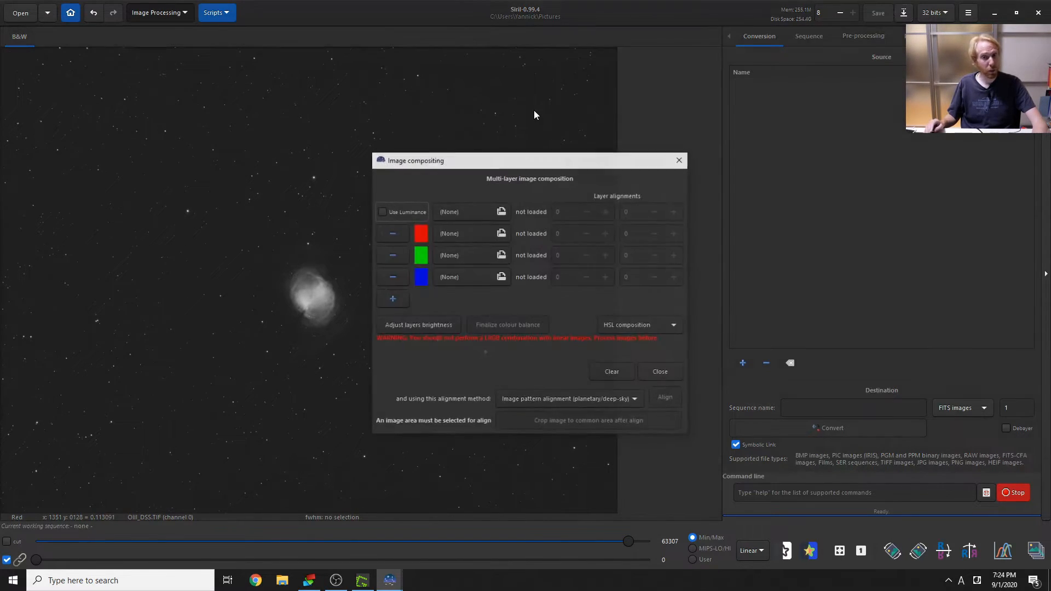
Step: Load HA.TIF as the red layer and OIII.TIF as both the green and blue layers of the composition
left_click(467, 235)
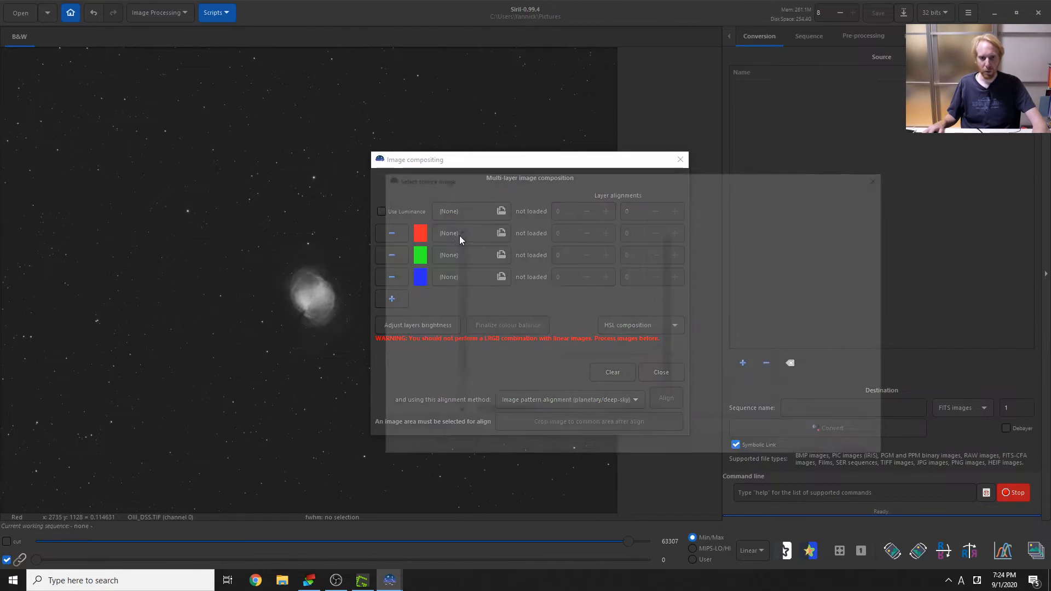
scroll(492, 378, "down", 1)
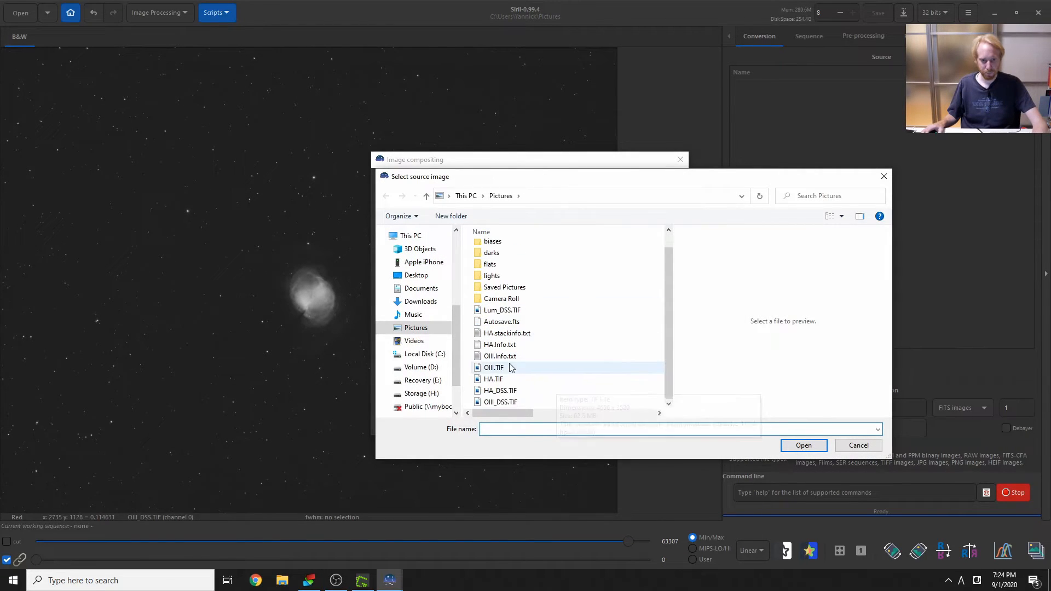
double_click(488, 380)
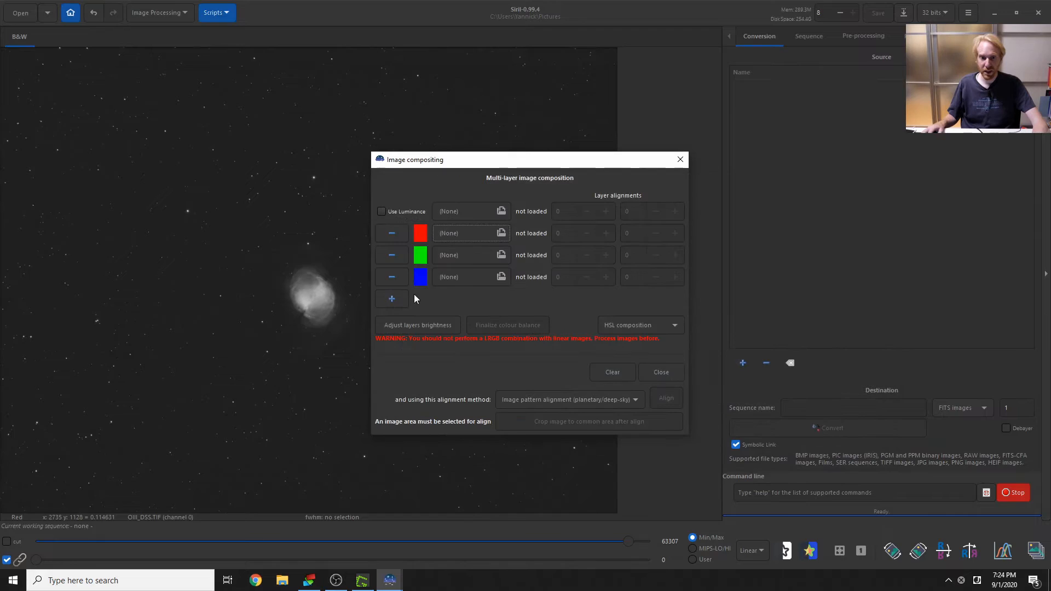
left_click(484, 258)
double_click(558, 384)
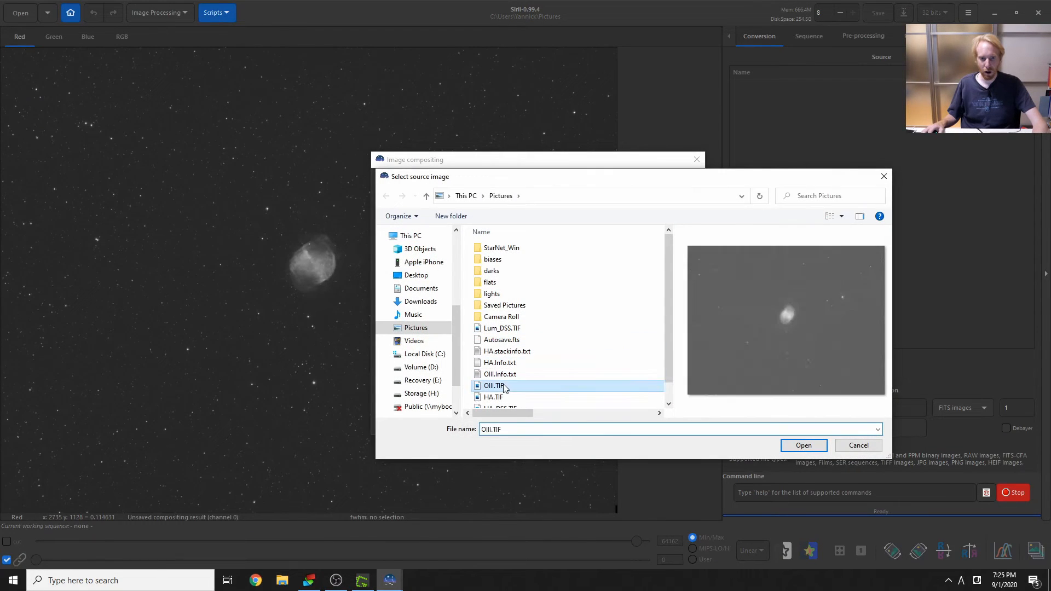
left_click(484, 281)
double_click(501, 384)
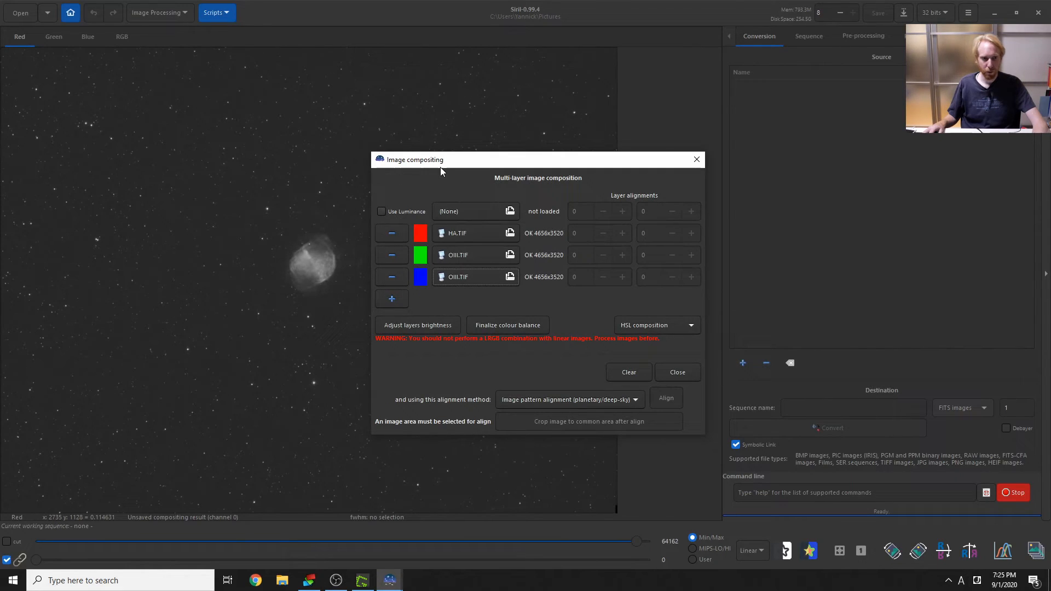
Step: Compare the red, green and blue channels of the composite, and examine the nebula in the RGB view
left_click_drag(441, 162, 661, 133)
left_click(59, 38)
left_click(31, 38)
left_click(54, 39)
left_click(89, 38)
left_click(53, 40)
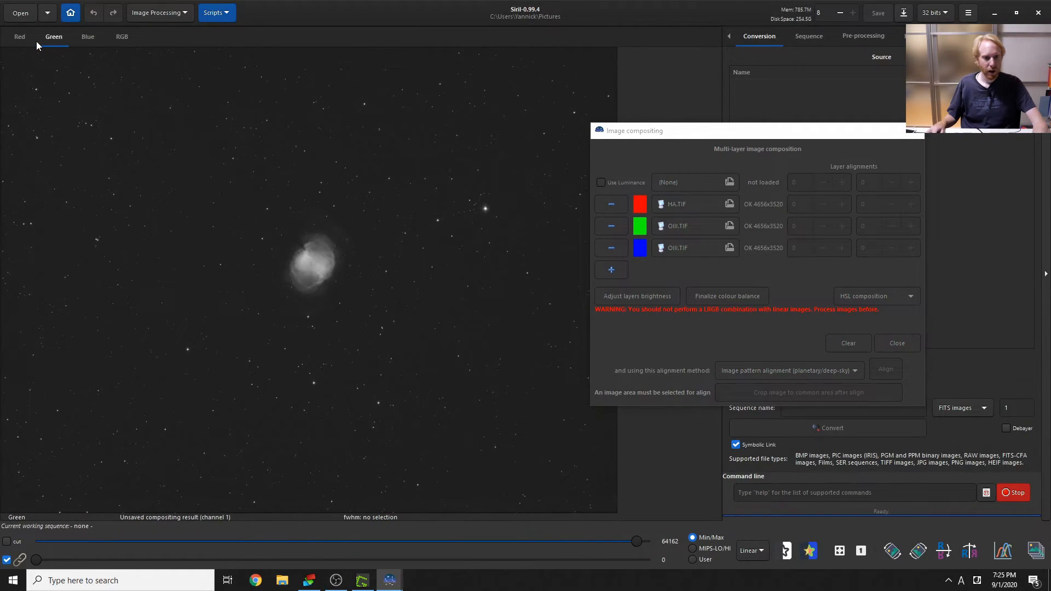
left_click(28, 40)
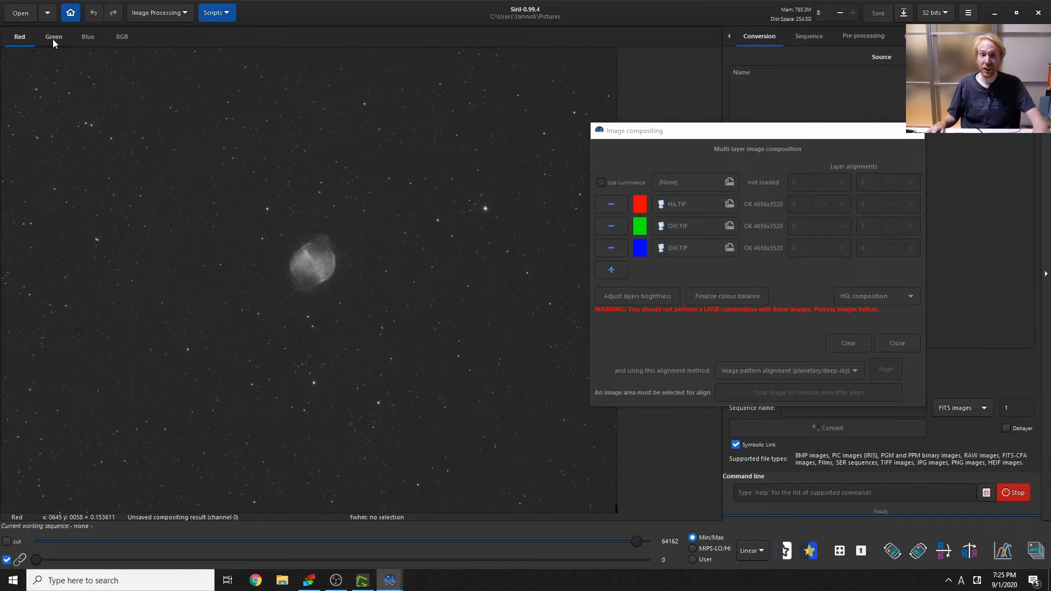
left_click(53, 39)
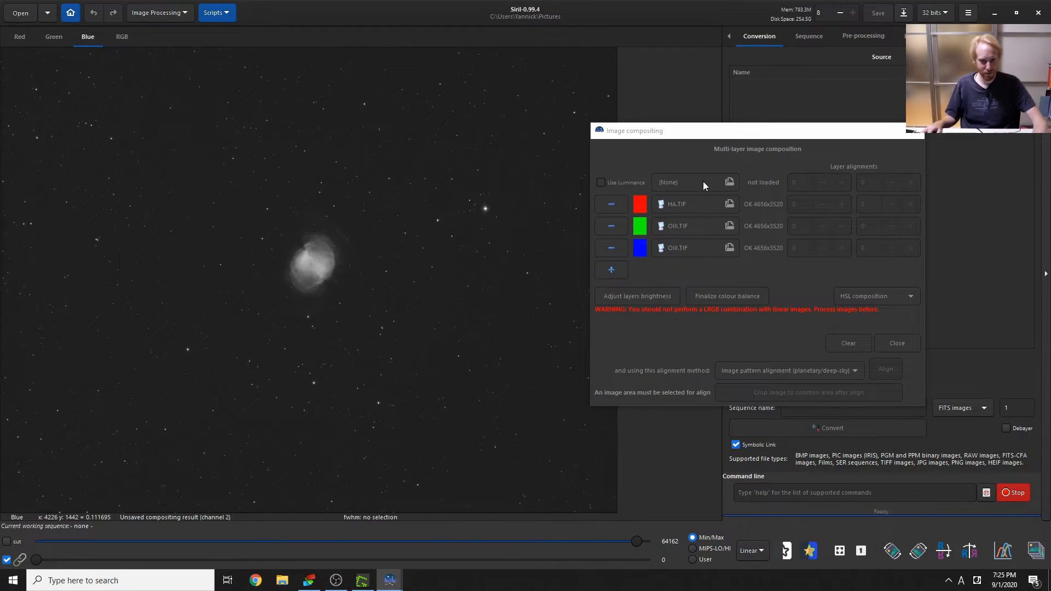
left_click(128, 43)
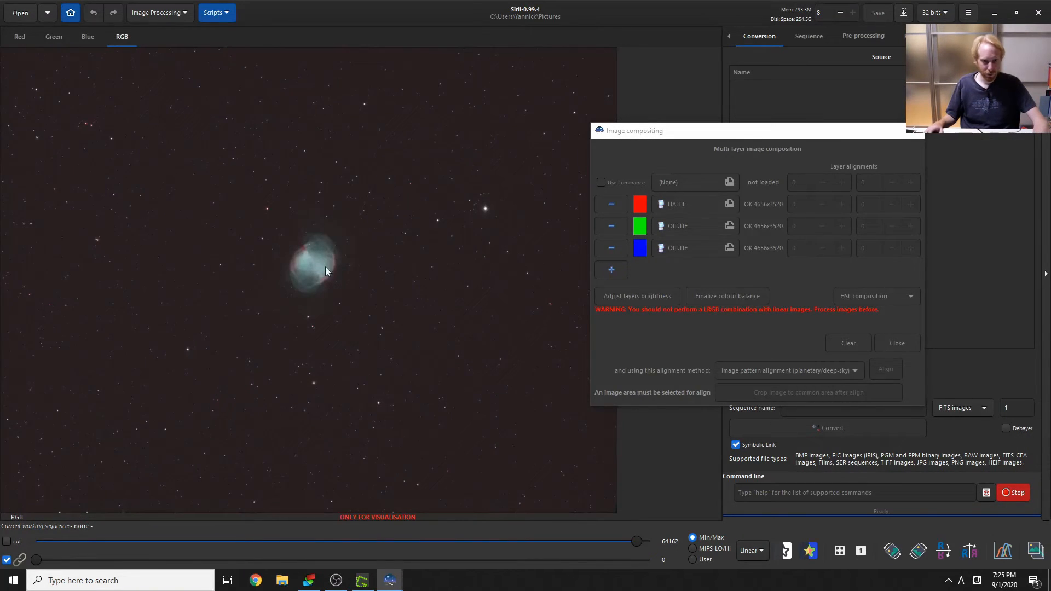
scroll(336, 274, "up", 1)
scroll(527, 394, "up", 1)
scroll(505, 392, "down", 2)
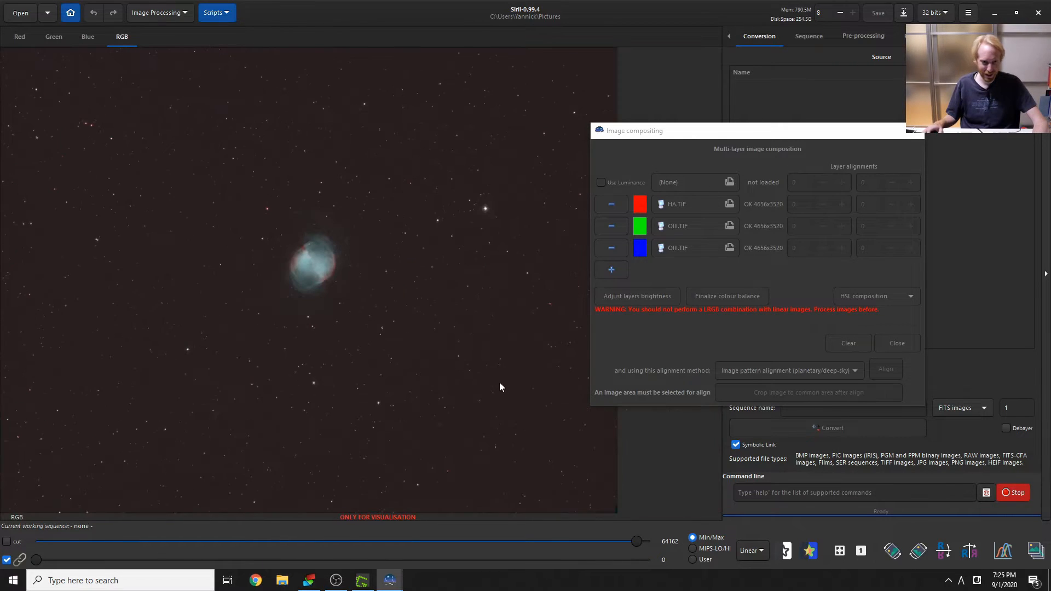
scroll(502, 386, "up", 1)
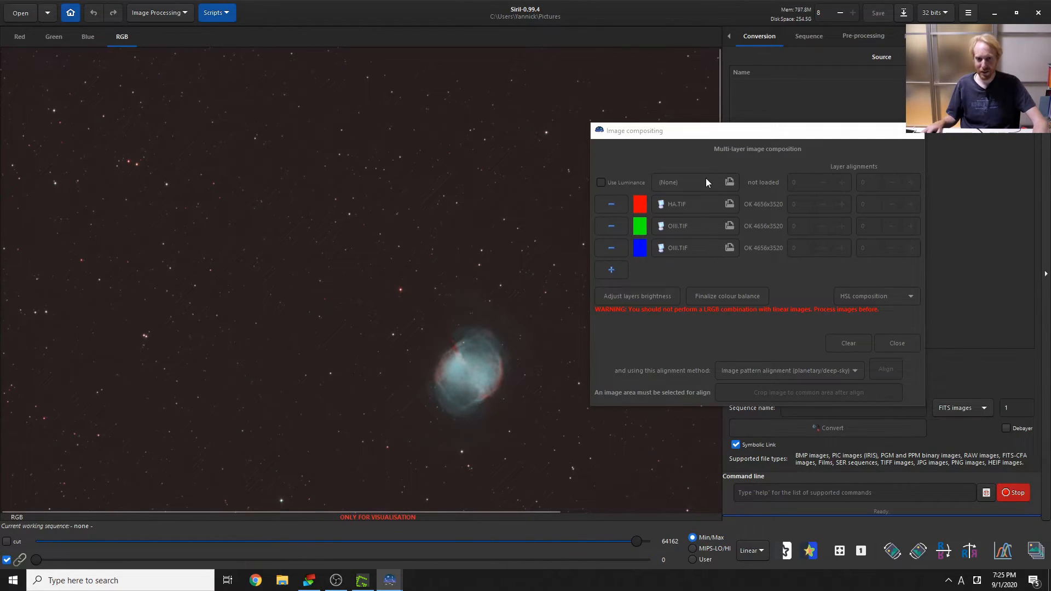
Step: Enable the luminance layer and load Lum_DSS.TIF into it
left_click(601, 183)
left_click(723, 182)
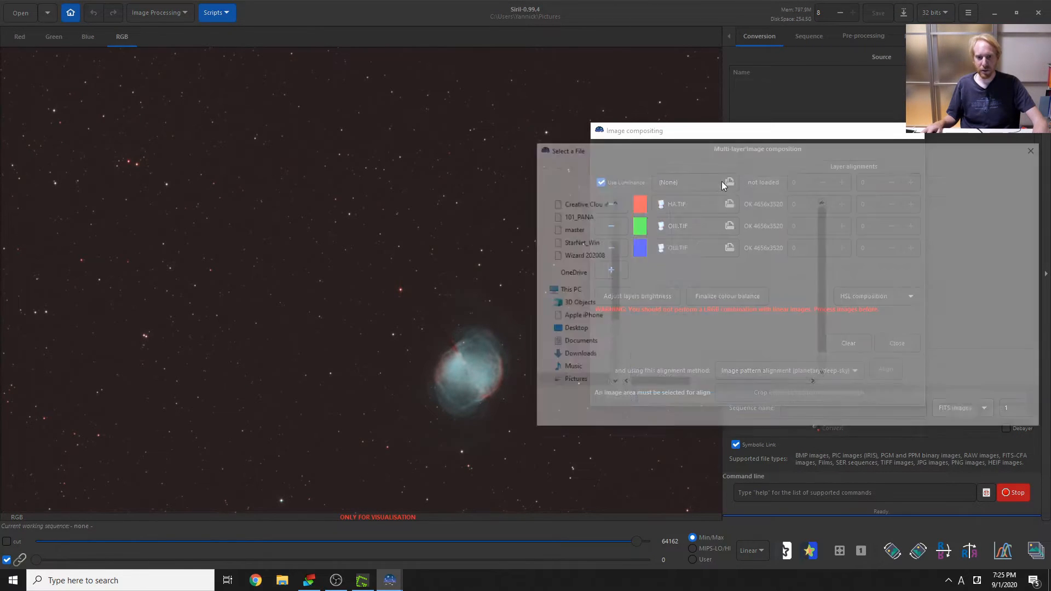
double_click(656, 299)
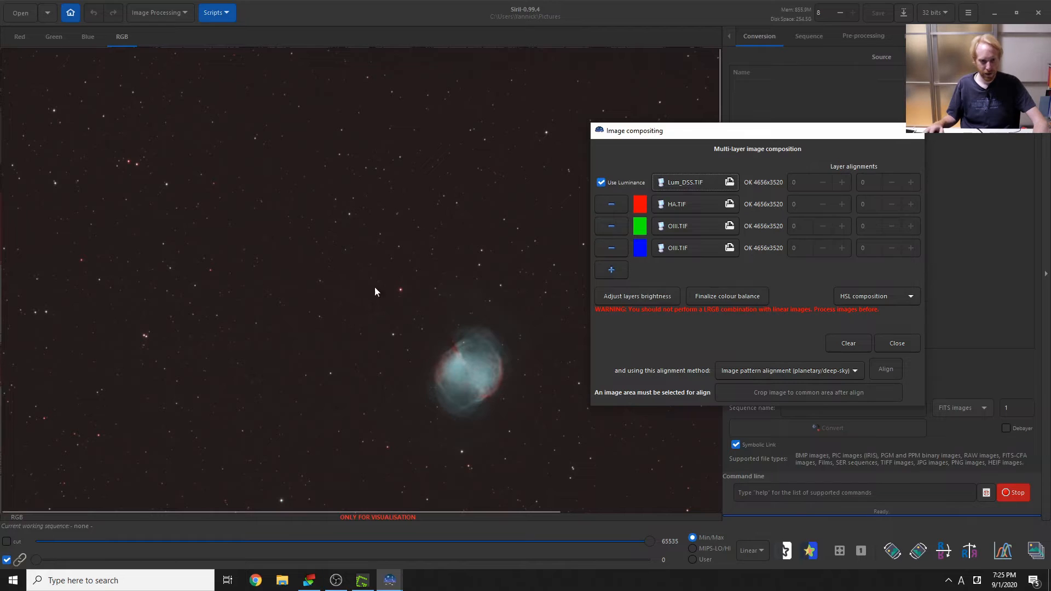
Step: Compare the RGB composite with and without the luminance layer, leaving luminance enabled
scroll(503, 352, "down", 2)
scroll(420, 310, "up", 1)
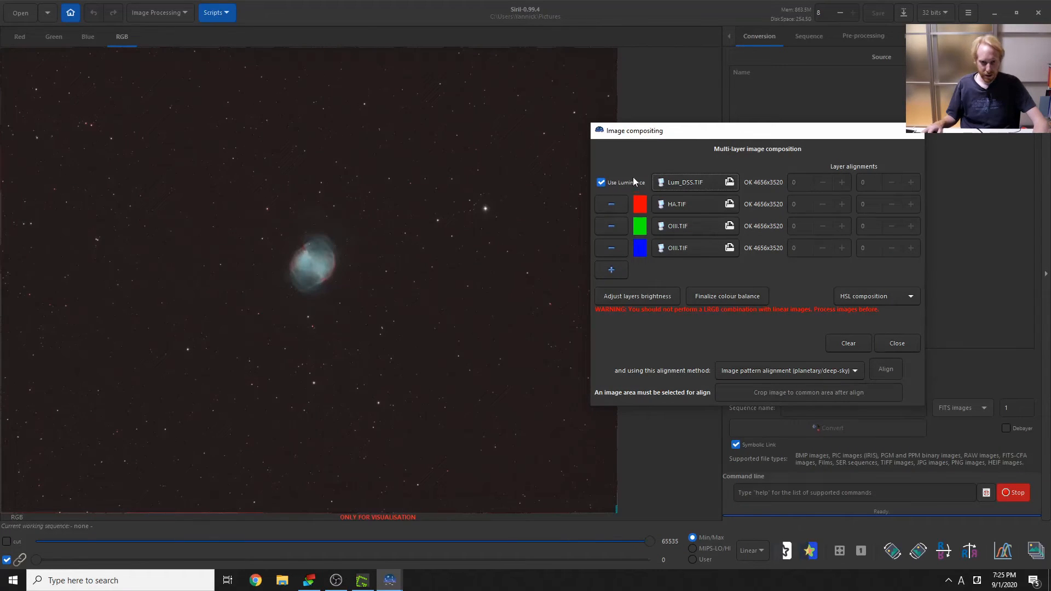
left_click(600, 180)
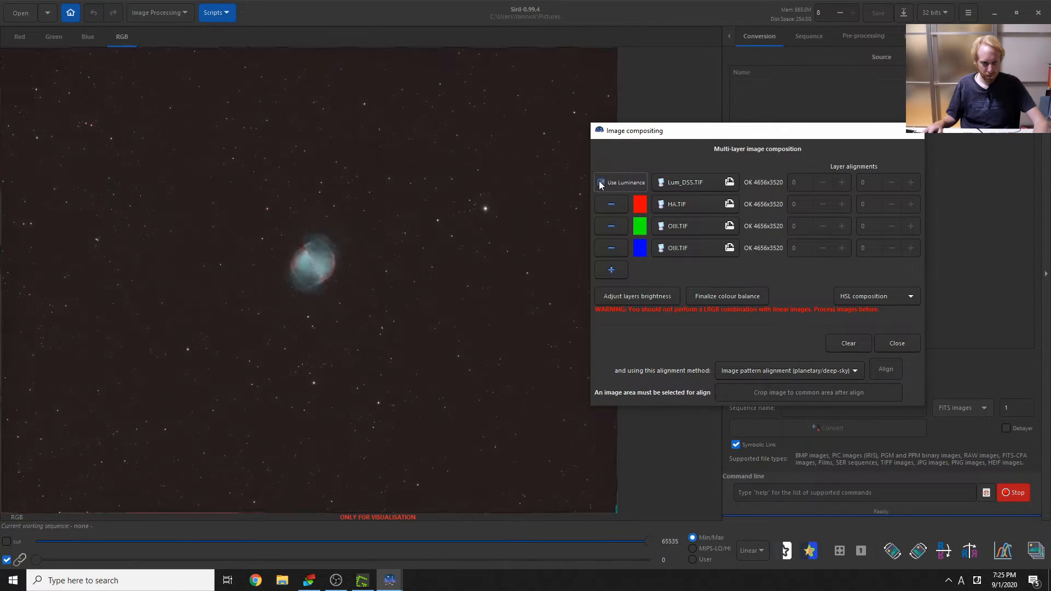
left_click(600, 183)
left_click(600, 183)
left_click(599, 182)
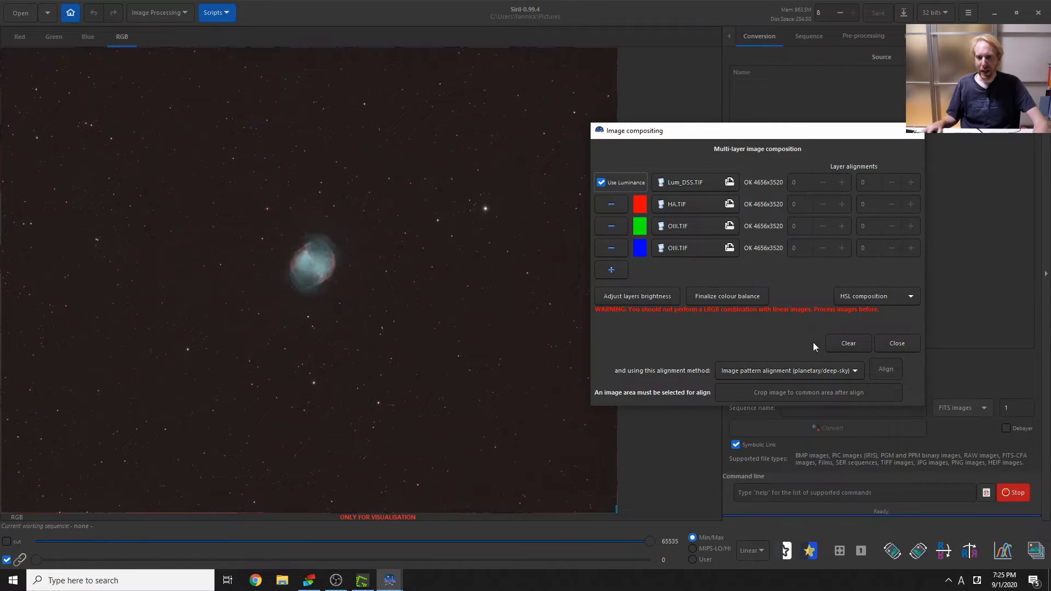
Step: Start finalizing the colour balance and neutralize the background using an empty sky area of about 107 x 79 px as reference
left_click(735, 296)
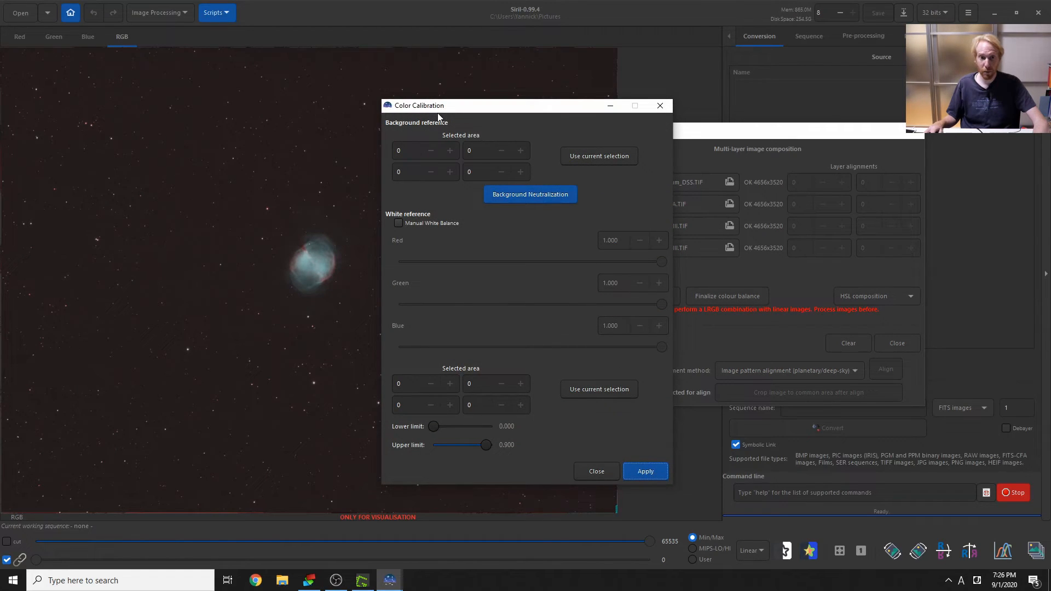
left_click_drag(575, 111, 744, 115)
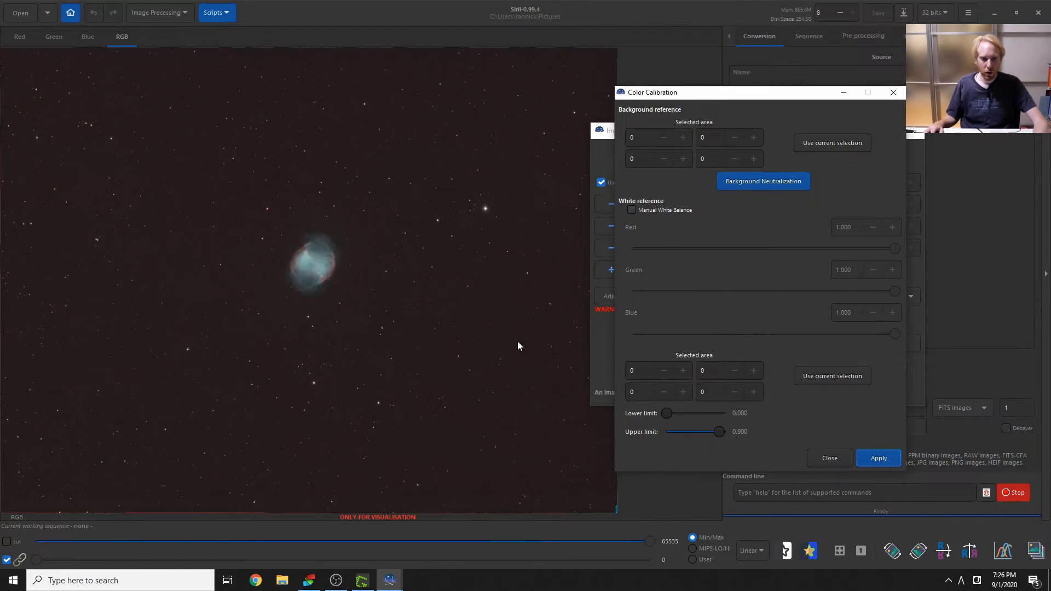
left_click(19, 36)
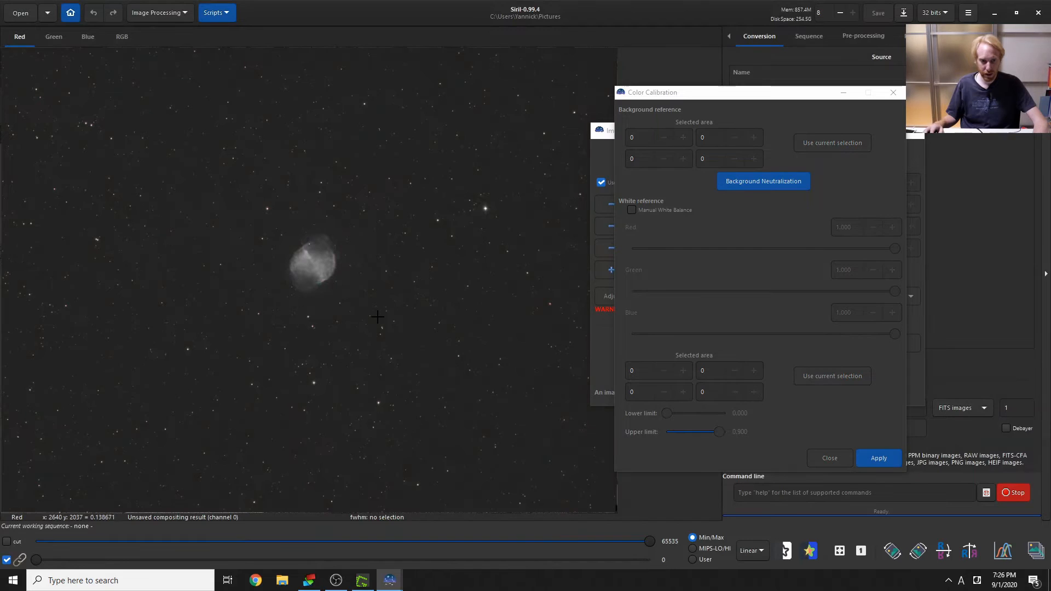
left_click(122, 36)
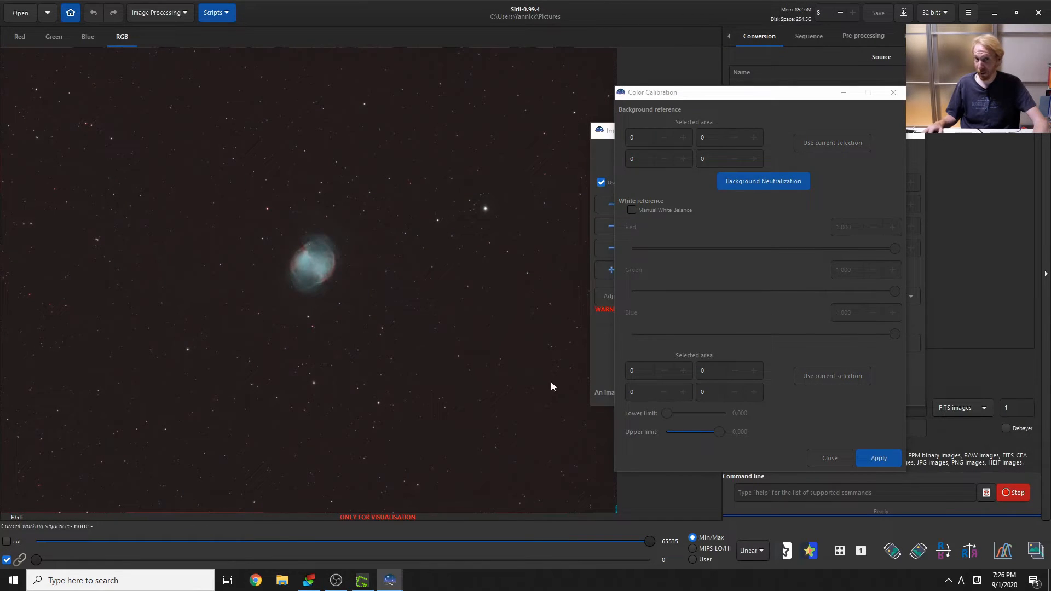
left_click(18, 36)
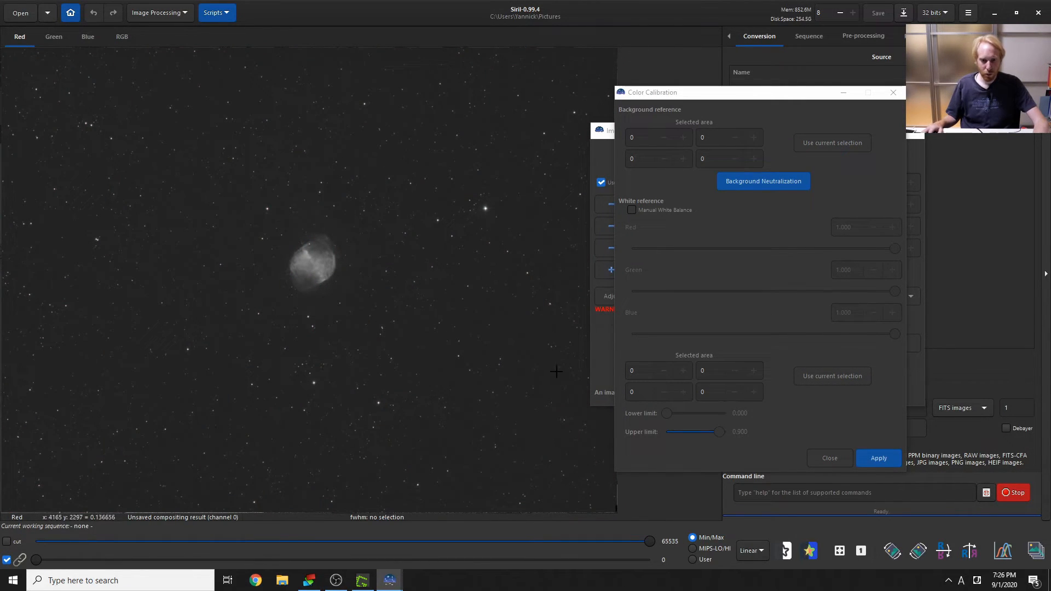
left_click_drag(520, 323, 535, 334)
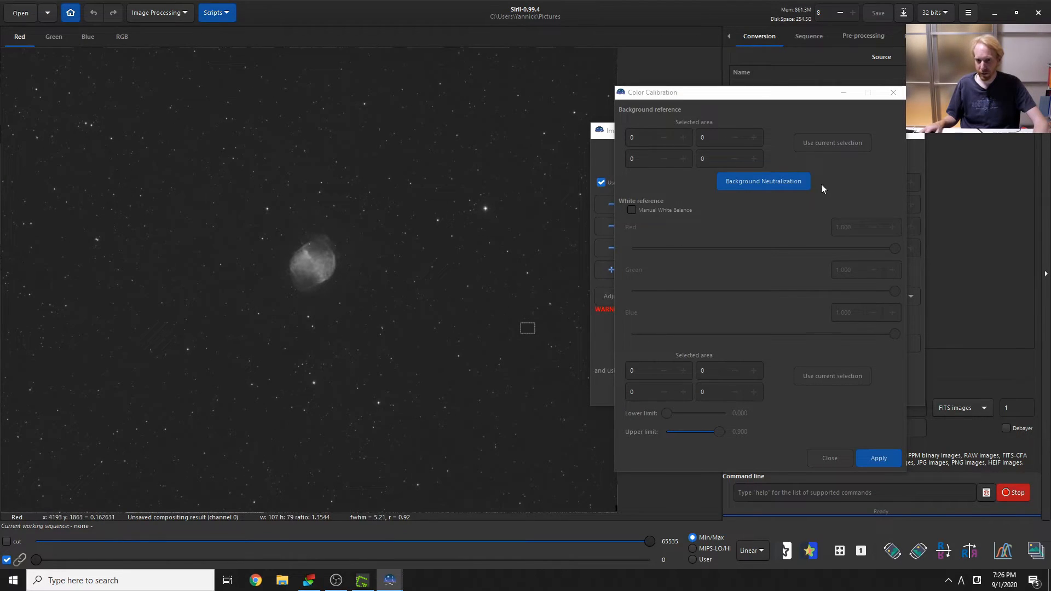
left_click(822, 142)
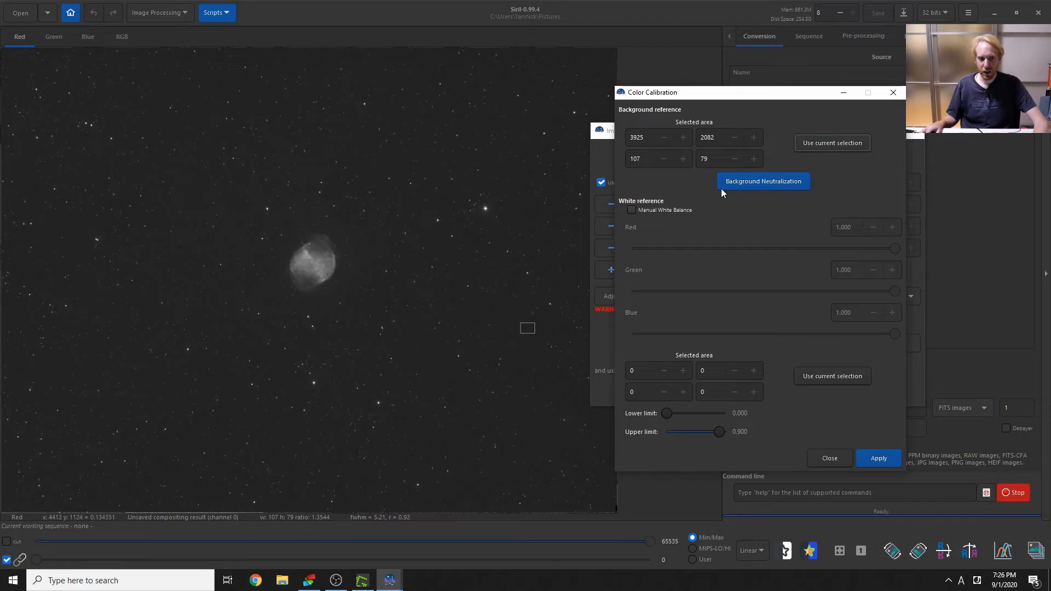
left_click(749, 183)
left_click(368, 163)
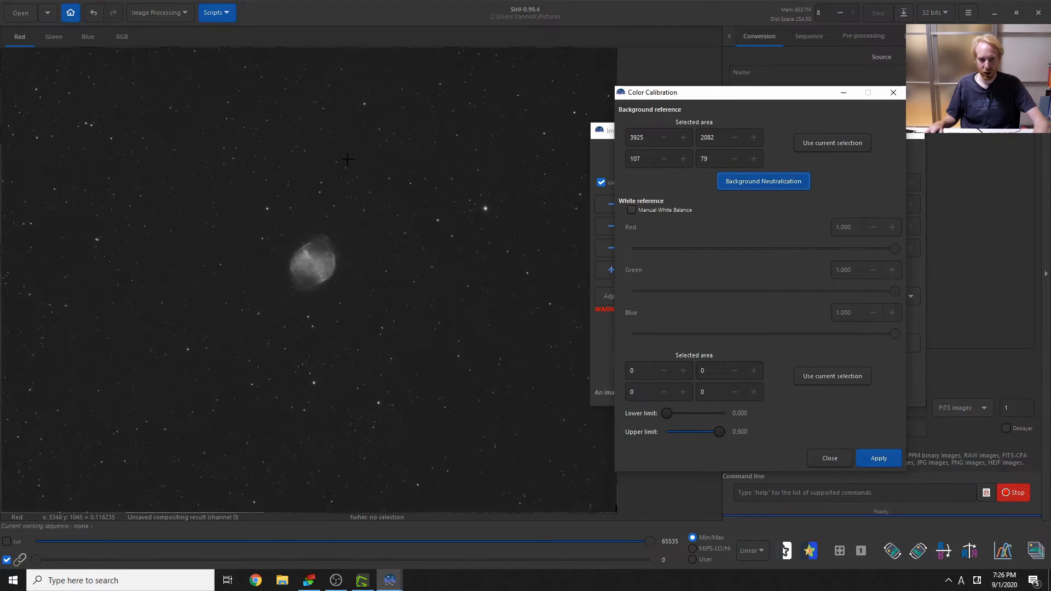
Step: Compare the RGB composite before and after the background neutralization, keeping the neutralization applied
left_click(123, 38)
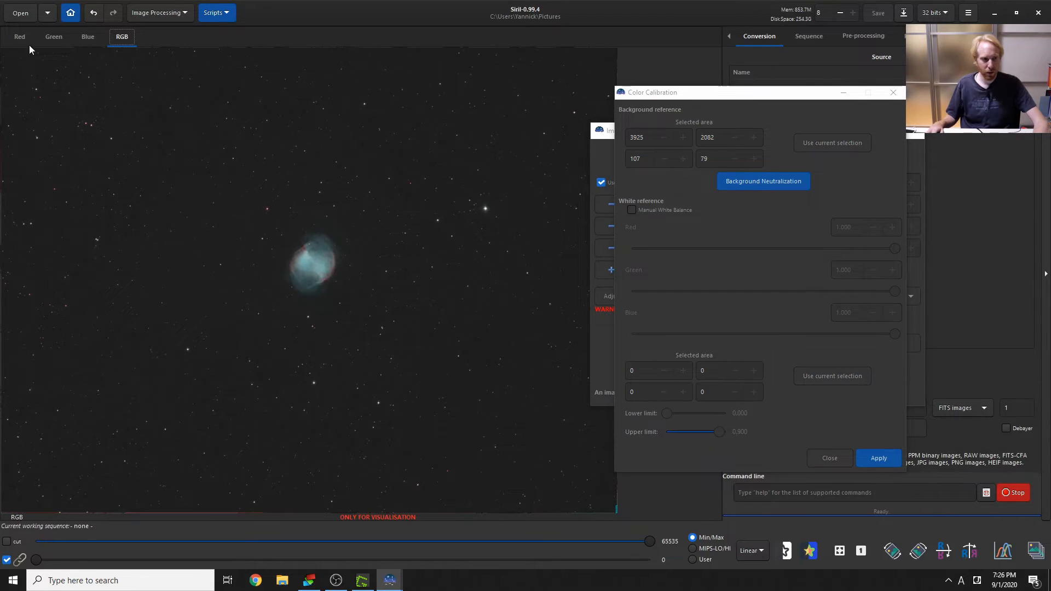
left_click(97, 13)
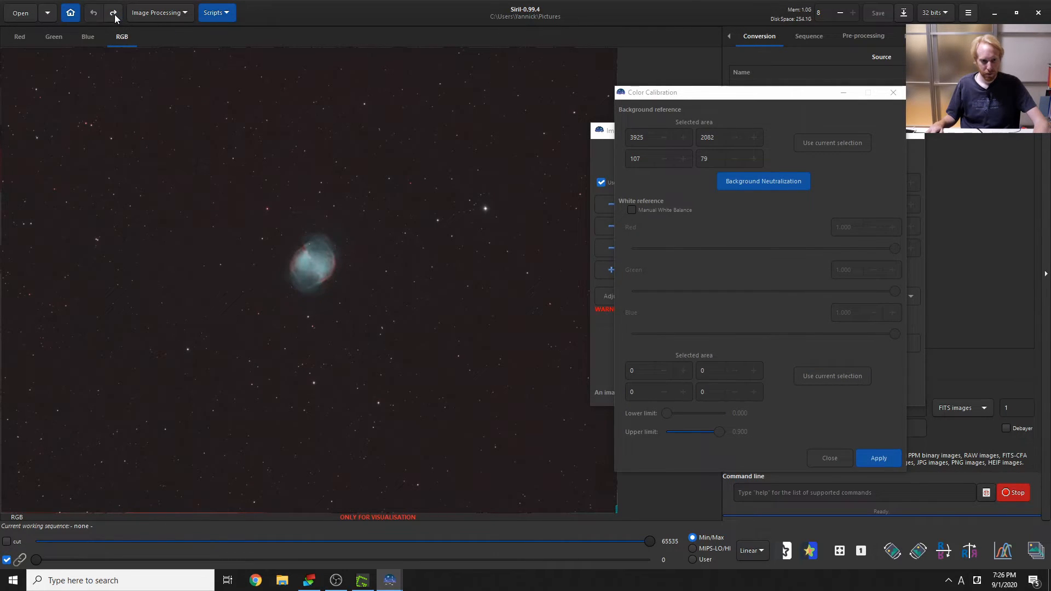
left_click(115, 13)
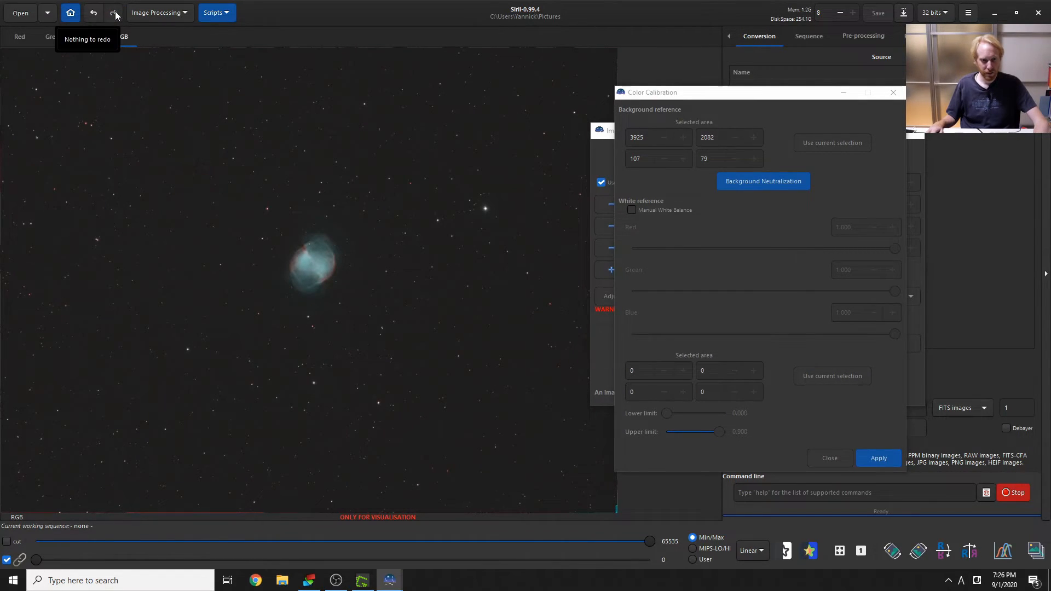
scroll(548, 406, "up", 3)
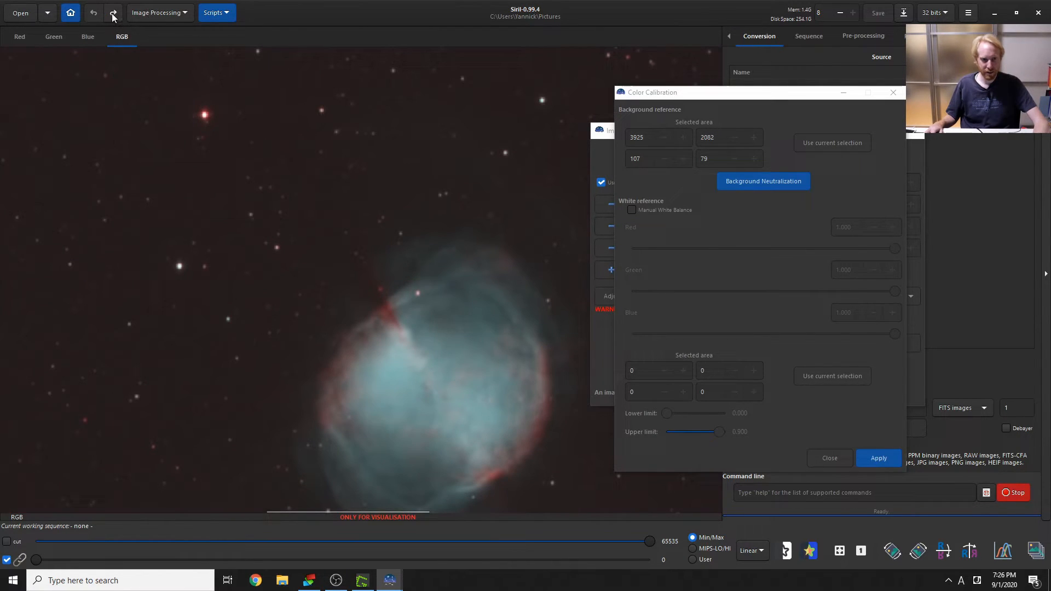
left_click(94, 13)
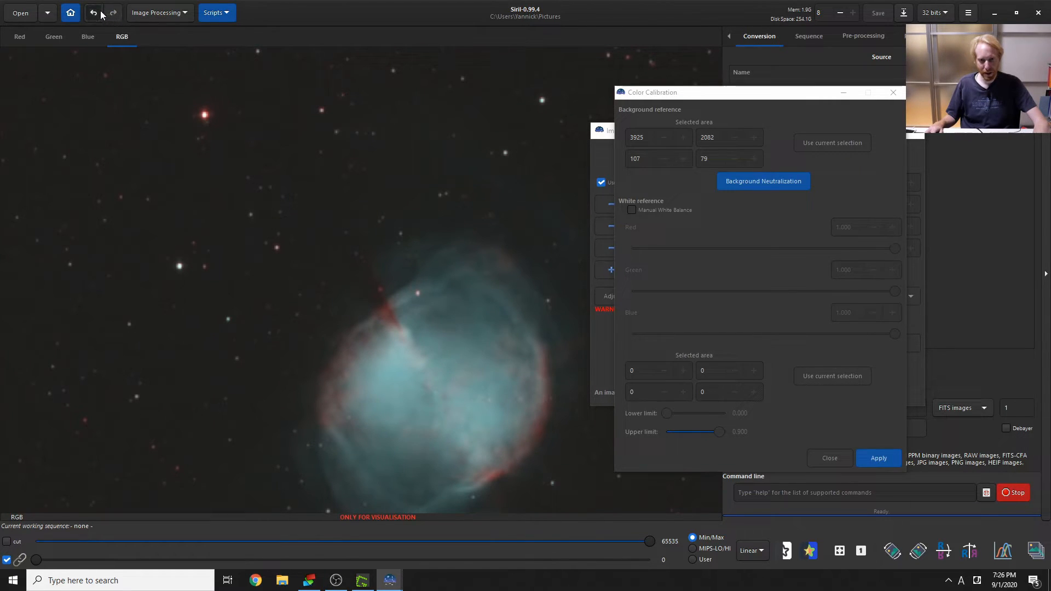
scroll(399, 295, "down", 5)
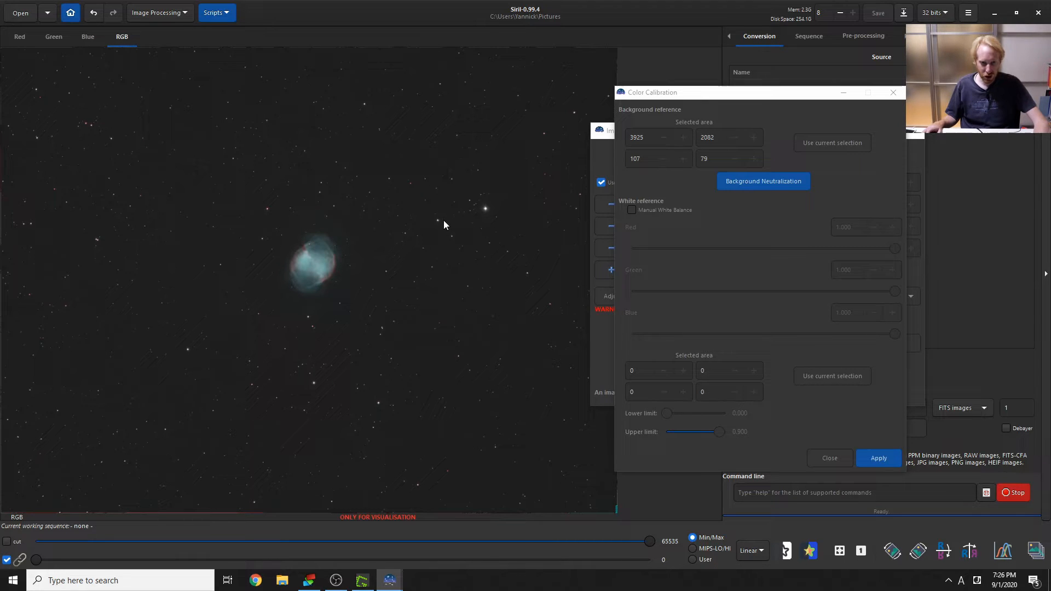
Step: Apply the colour calibration with a small area of about 12 x 18 px around a star above the nebula as white reference
scroll(493, 216, "up", 3)
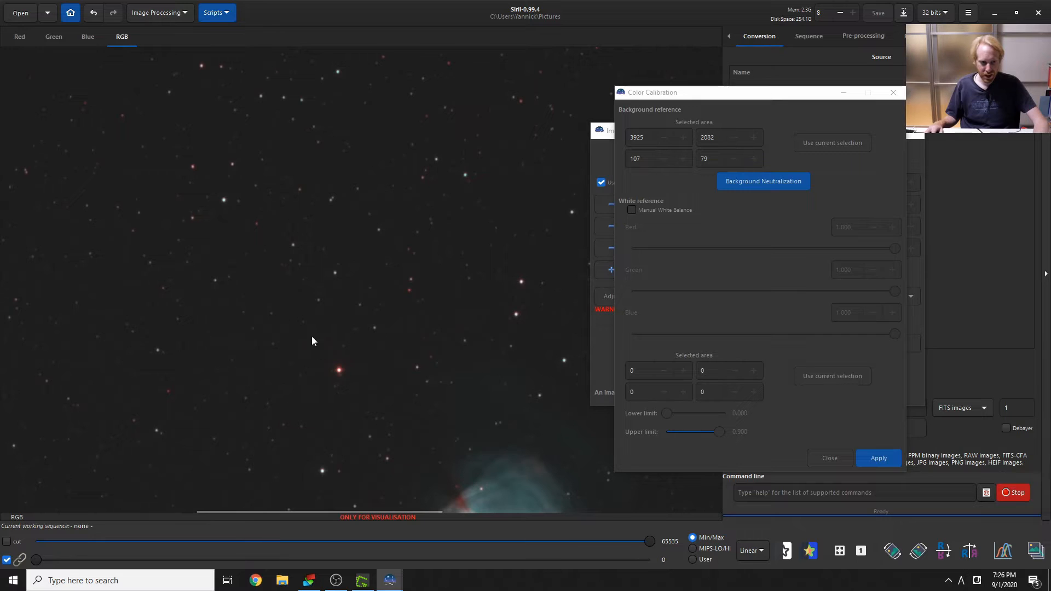
left_click(331, 268)
left_click(469, 322)
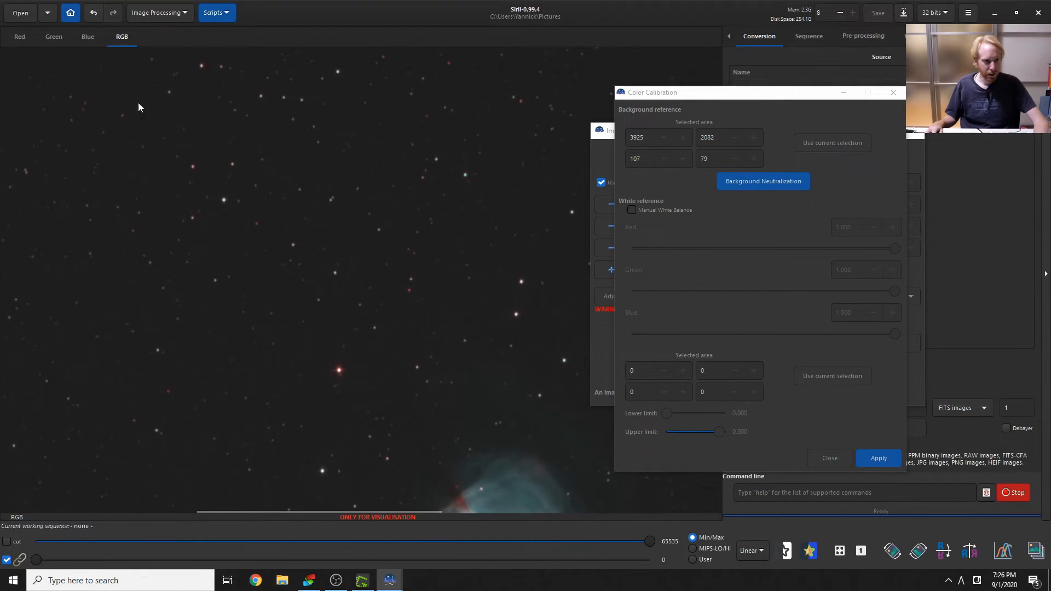
left_click(20, 38)
left_click(54, 39)
left_click(87, 39)
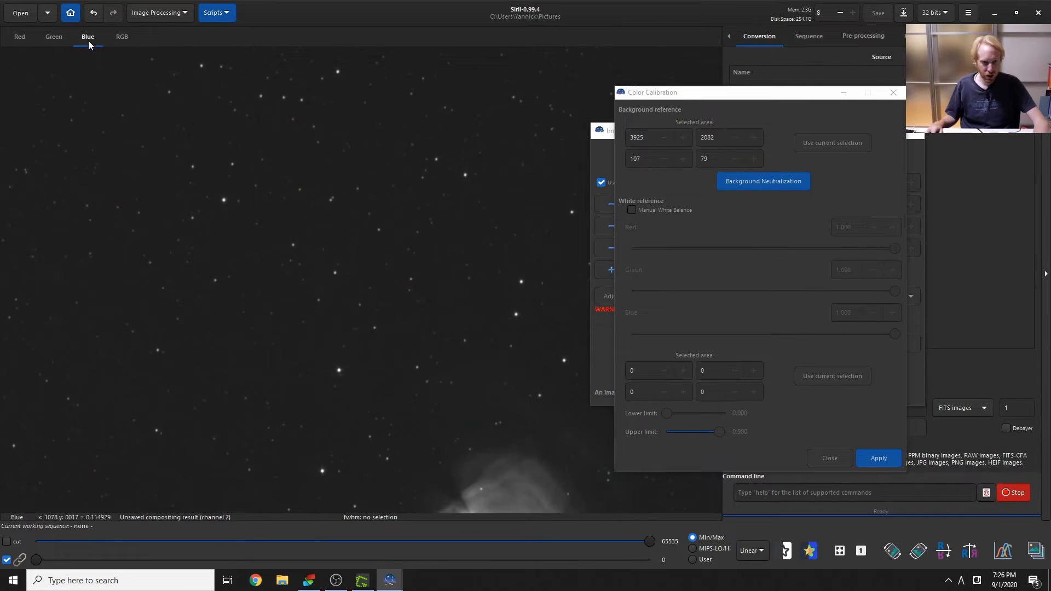
left_click_drag(463, 171, 470, 180)
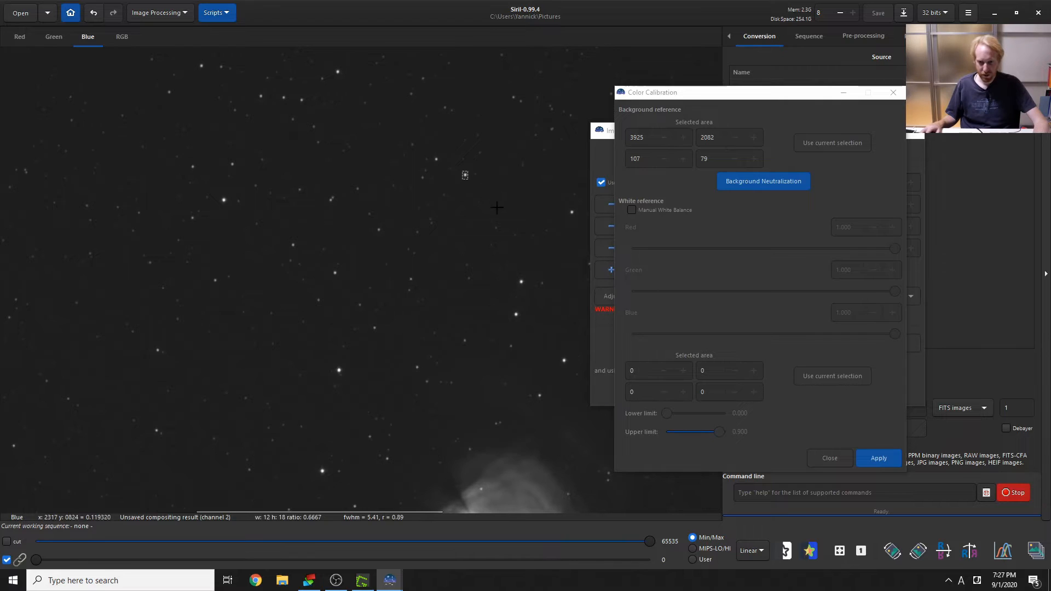
left_click(832, 378)
left_click(878, 460)
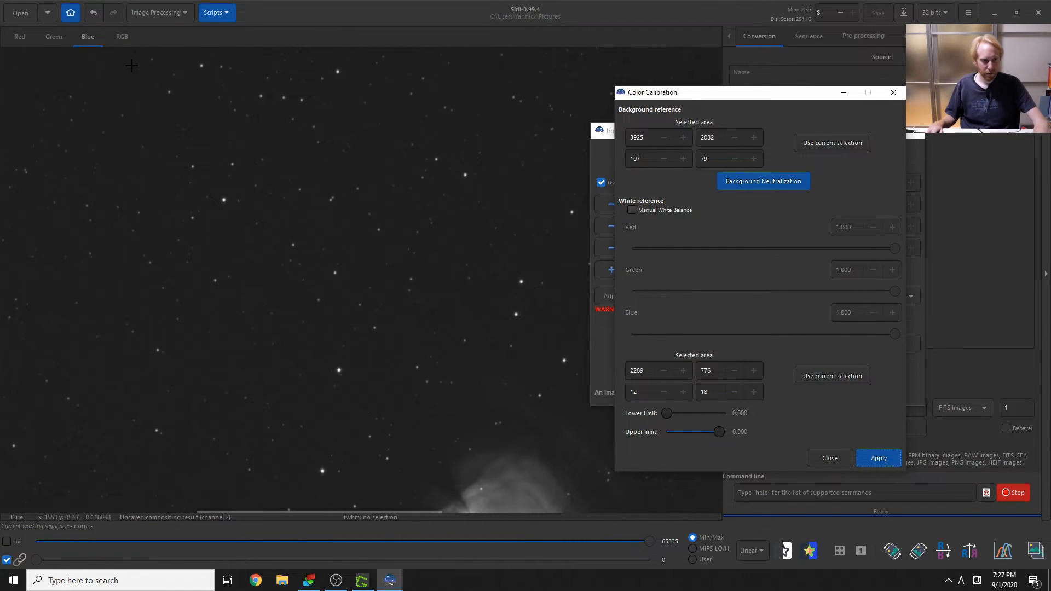
Step: Inspect the stars and nebula in the calibrated RGB composite and close the colour calibration and image compositing windows
left_click(128, 40)
scroll(537, 392, "up", 1)
scroll(518, 396, "up", 1)
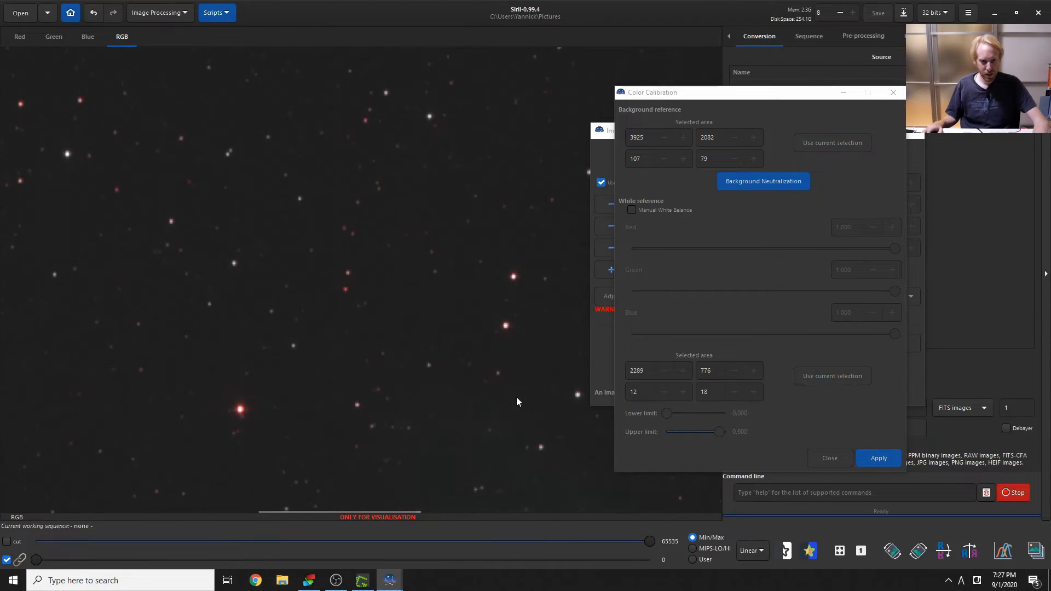
scroll(514, 396, "down", 7)
scroll(502, 400, "down", 6)
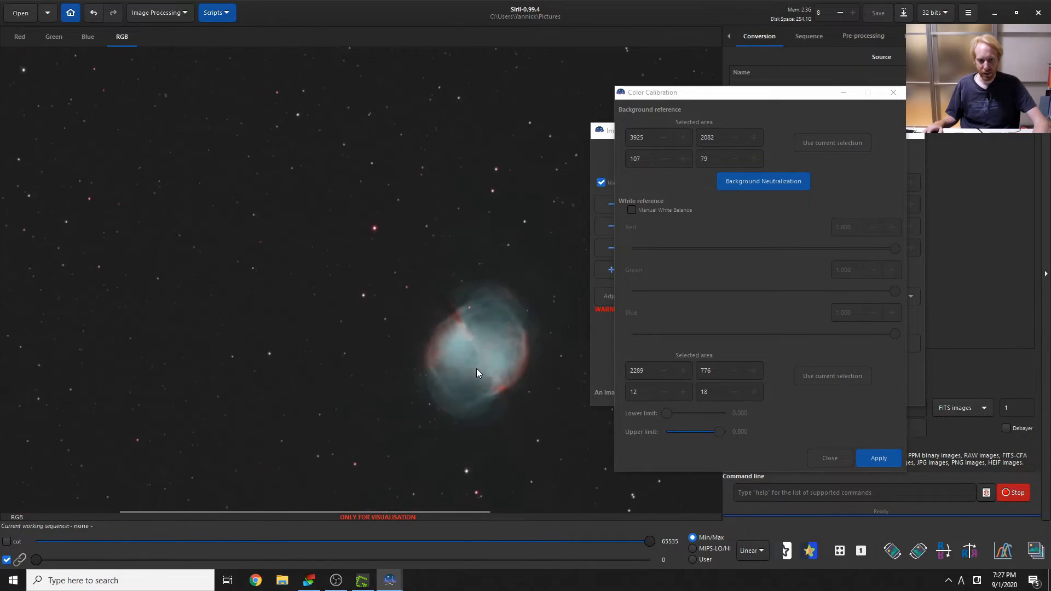
scroll(295, 298, "up", 2)
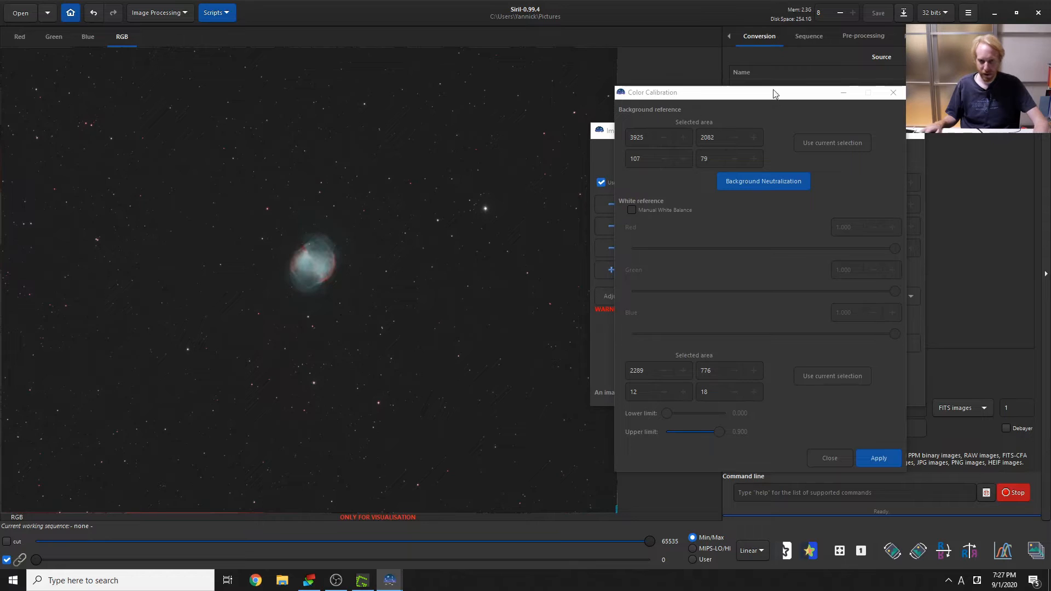
left_click(839, 460)
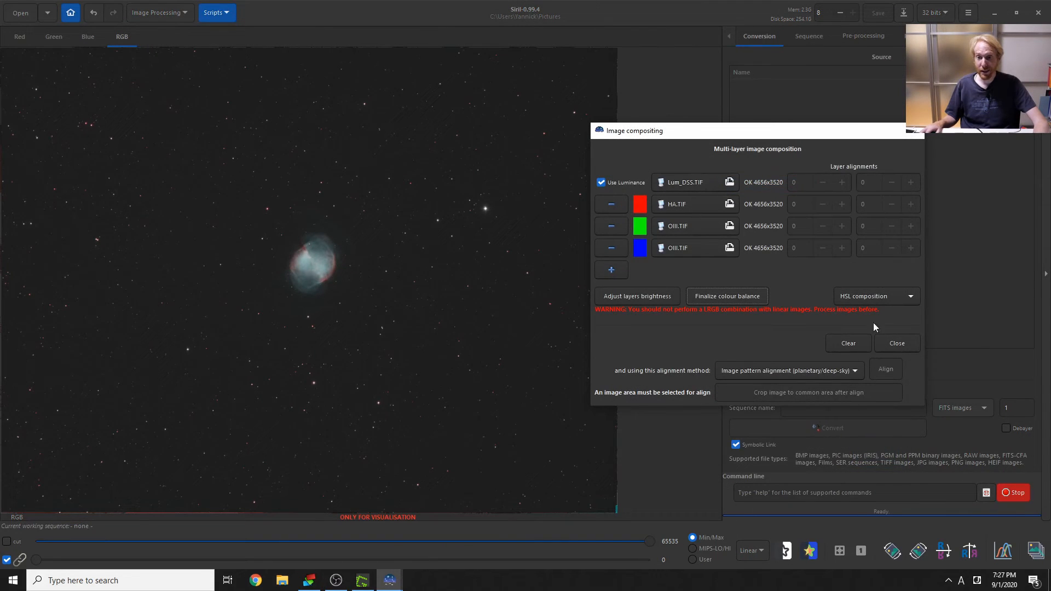
left_click(914, 132)
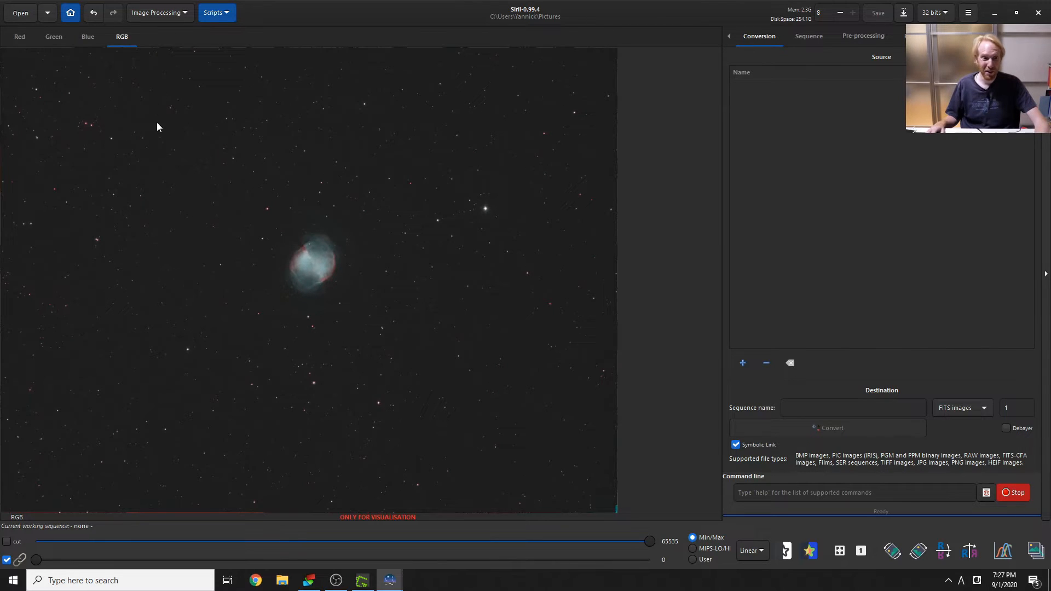
Step: Crop the composite to an area of about 2884 x 2161 px around the nebula, selecting it in the green channel
left_click(22, 39)
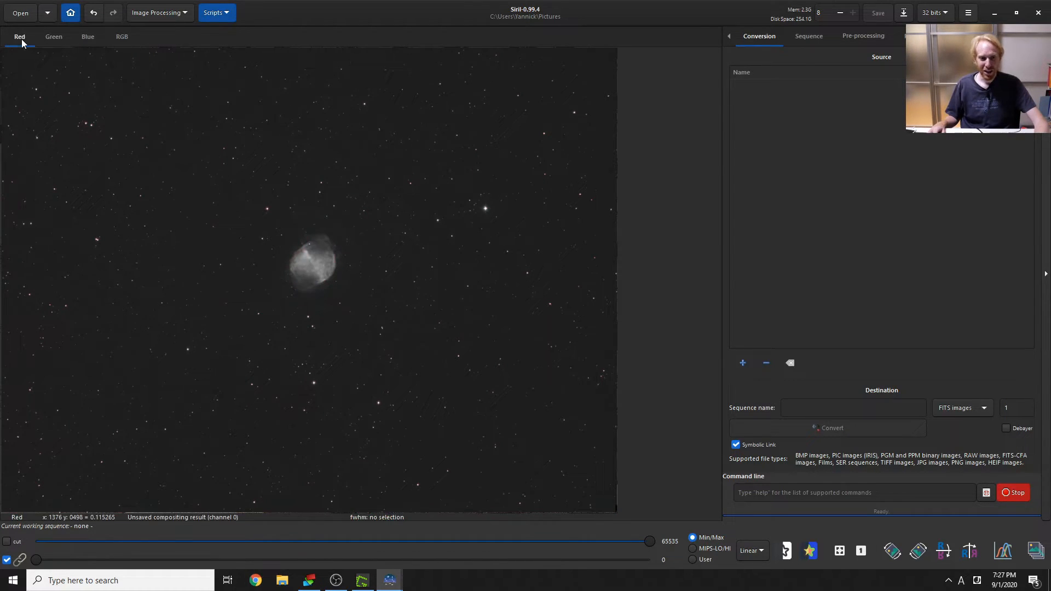
left_click(54, 36)
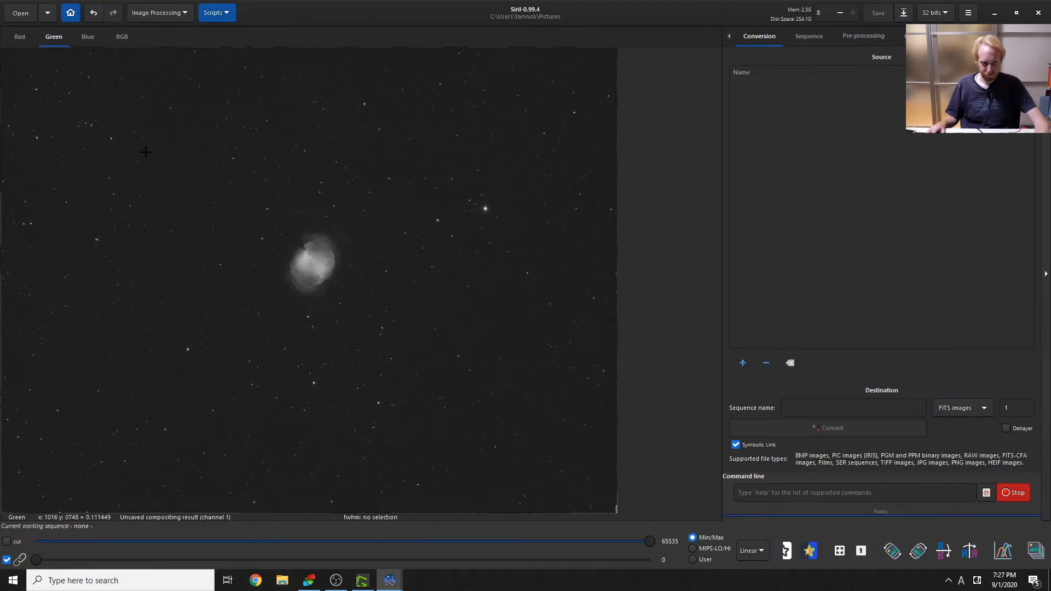
left_click_drag(144, 155, 503, 418)
left_click_drag(136, 149, 121, 128)
left_click_drag(250, 262, 247, 259)
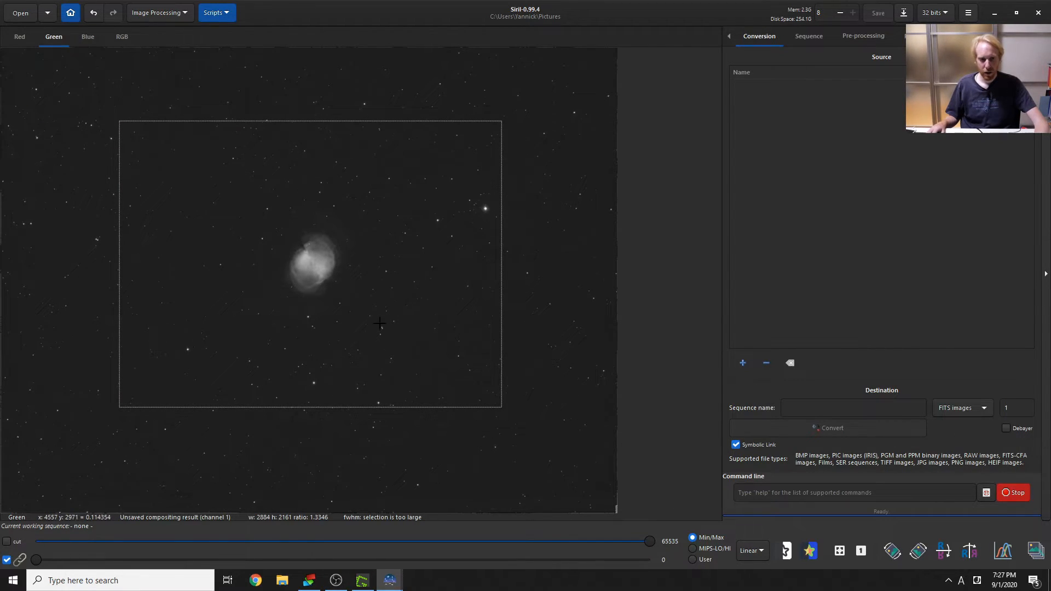
right_click(390, 186)
left_click(428, 274)
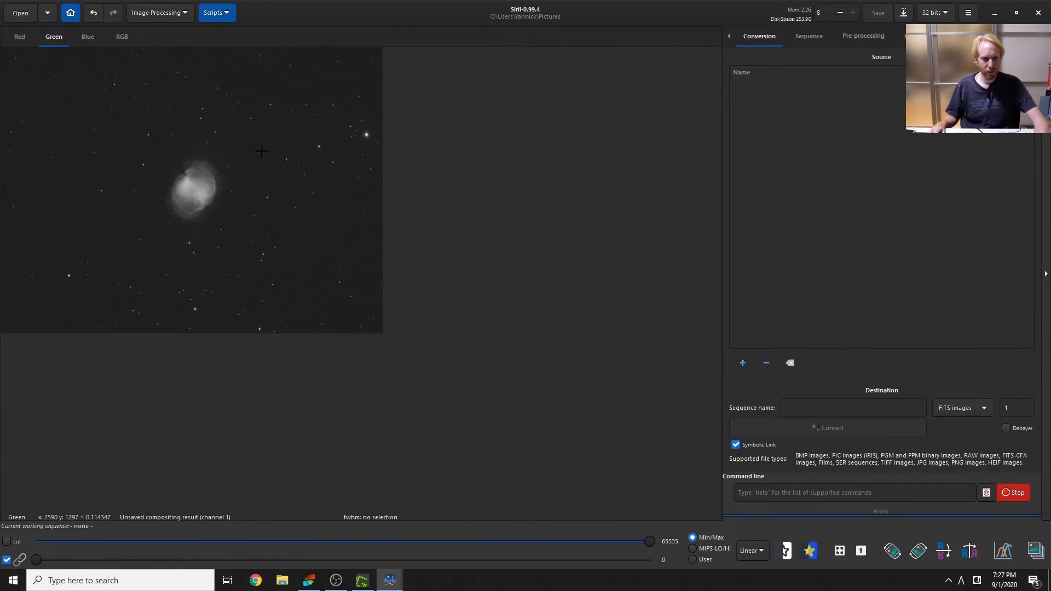
Step: Show the cropped image in RGB and set its display mode to AutoStretch
left_click(128, 36)
scroll(380, 258, "up", 2)
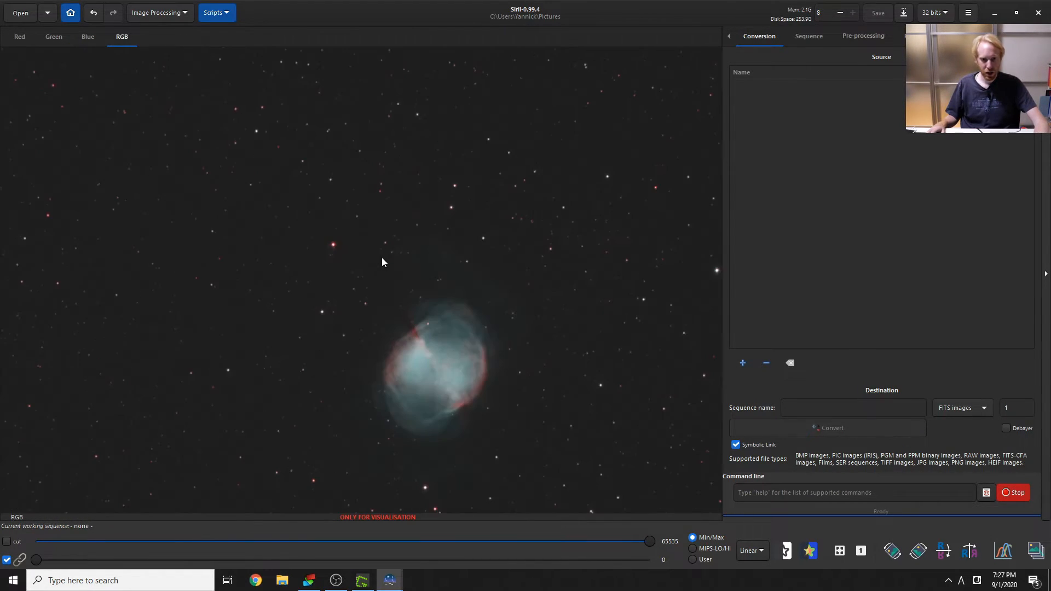
scroll(410, 264, "down", 1)
left_click(752, 551)
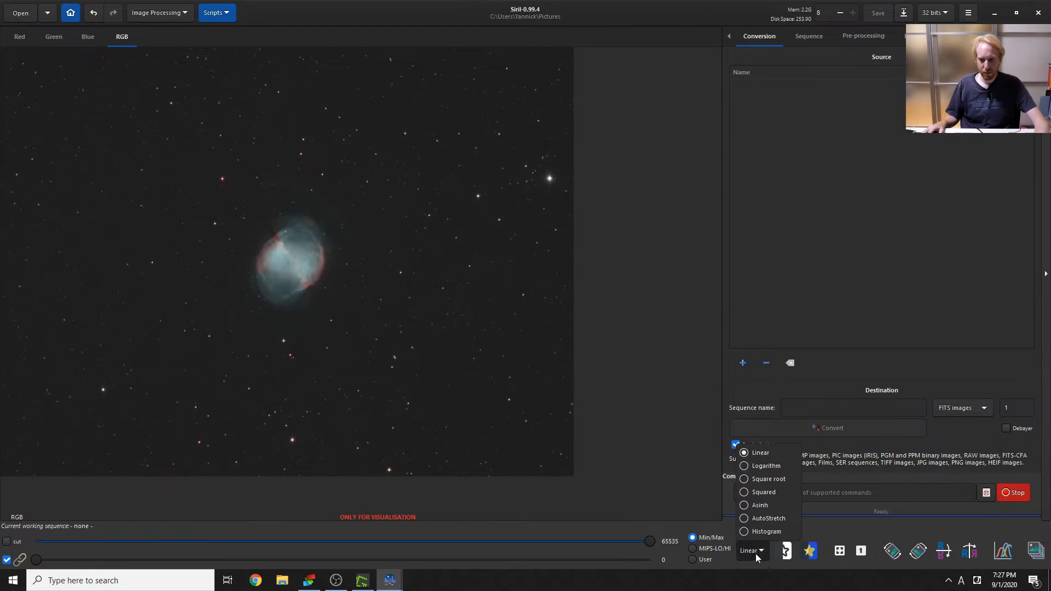
left_click(767, 520)
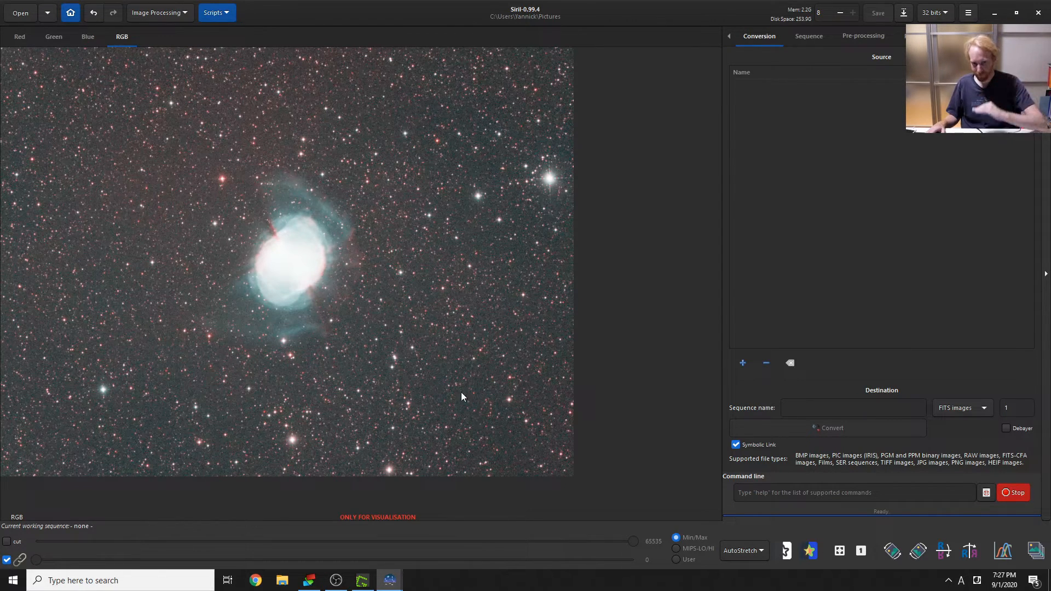
Step: Open Background Extraction for the cropped composite, move its dialog clear of the image and keep polynomial degree order 4
left_click(160, 15)
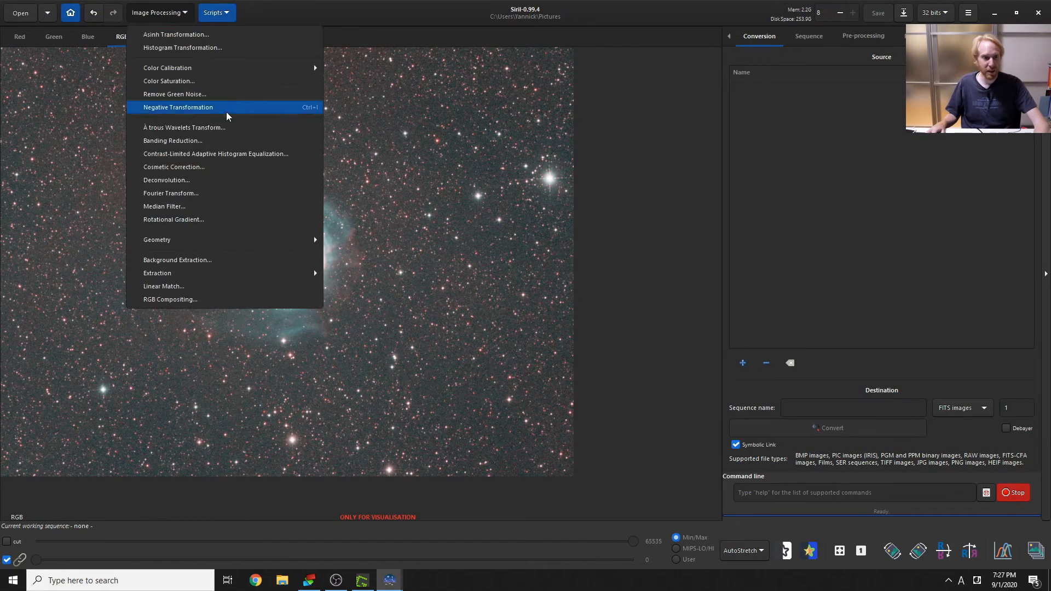
left_click(176, 260)
left_click_drag(467, 157, 805, 75)
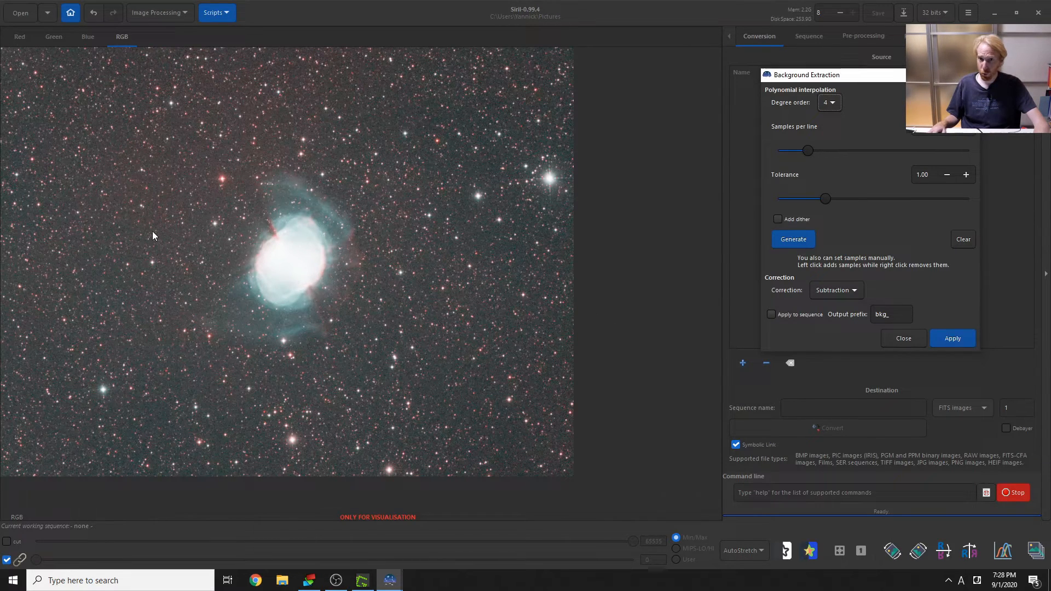
left_click(830, 102)
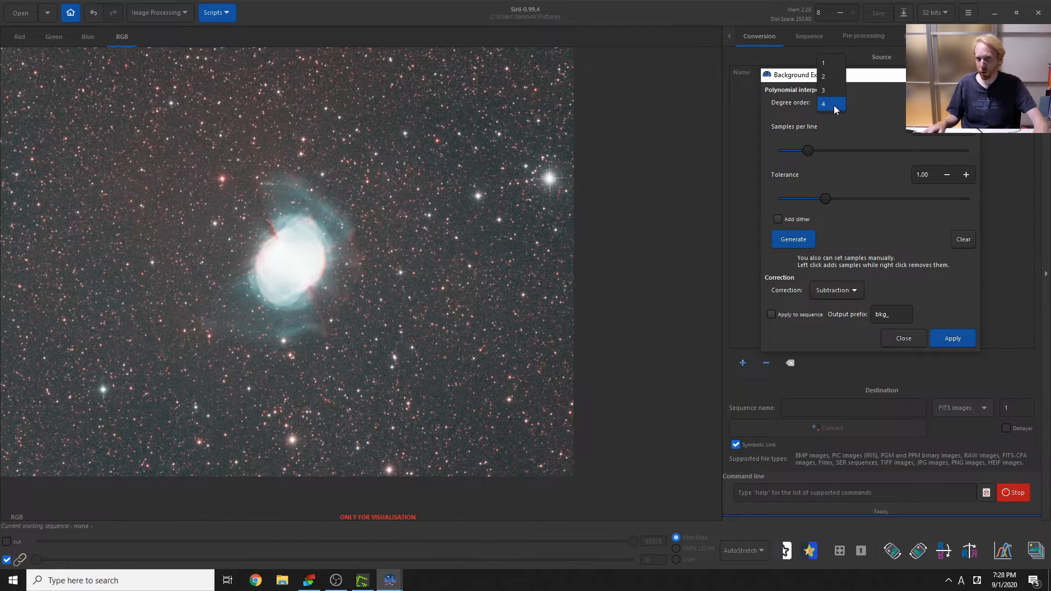
left_click(834, 105)
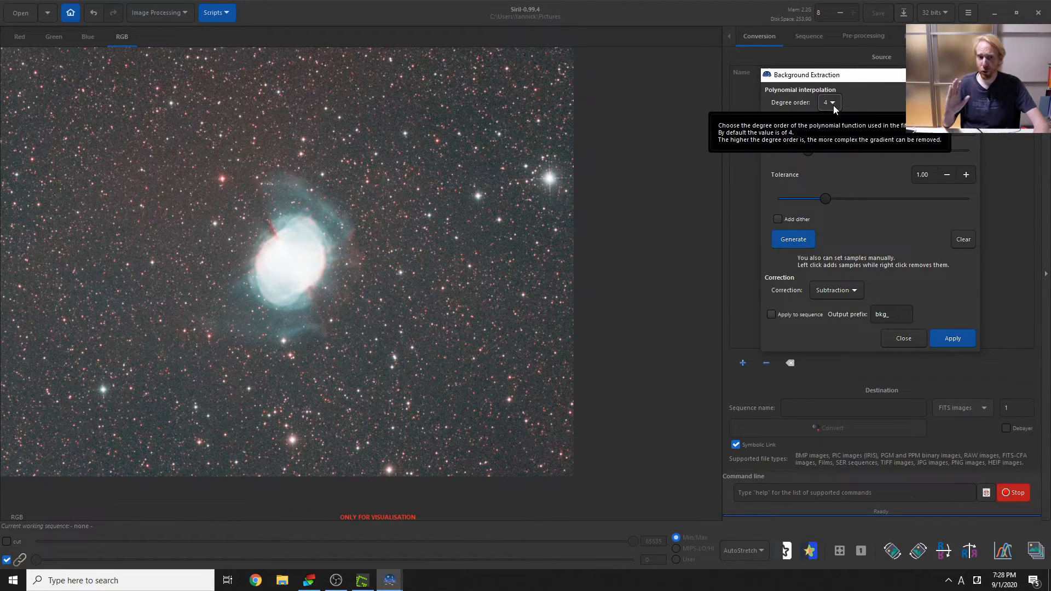
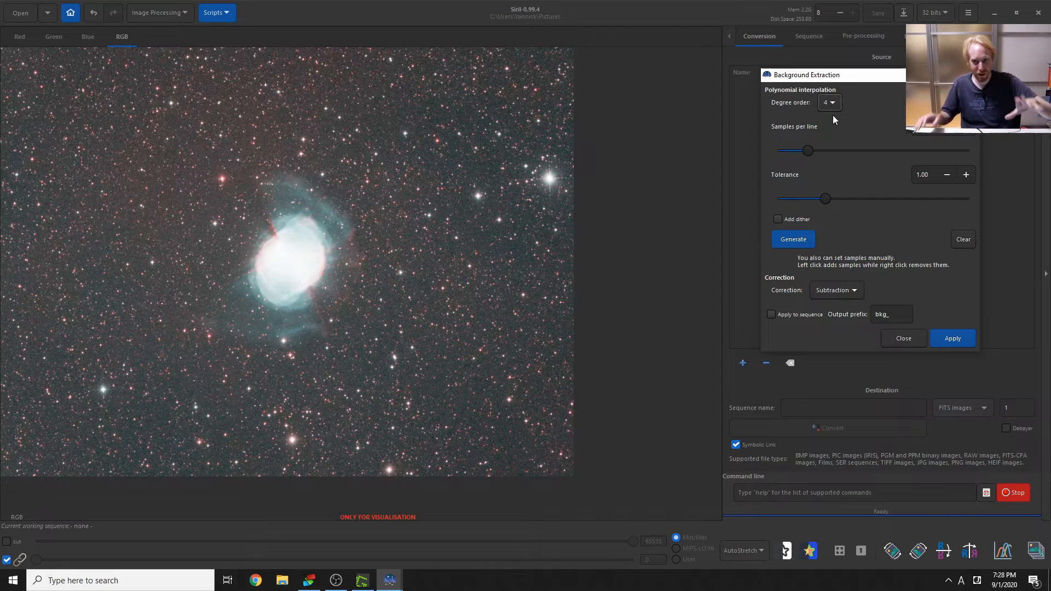
Step: Keep the background extraction's polynomial degree order at 4 and generate the grid of background samples
left_click(830, 103)
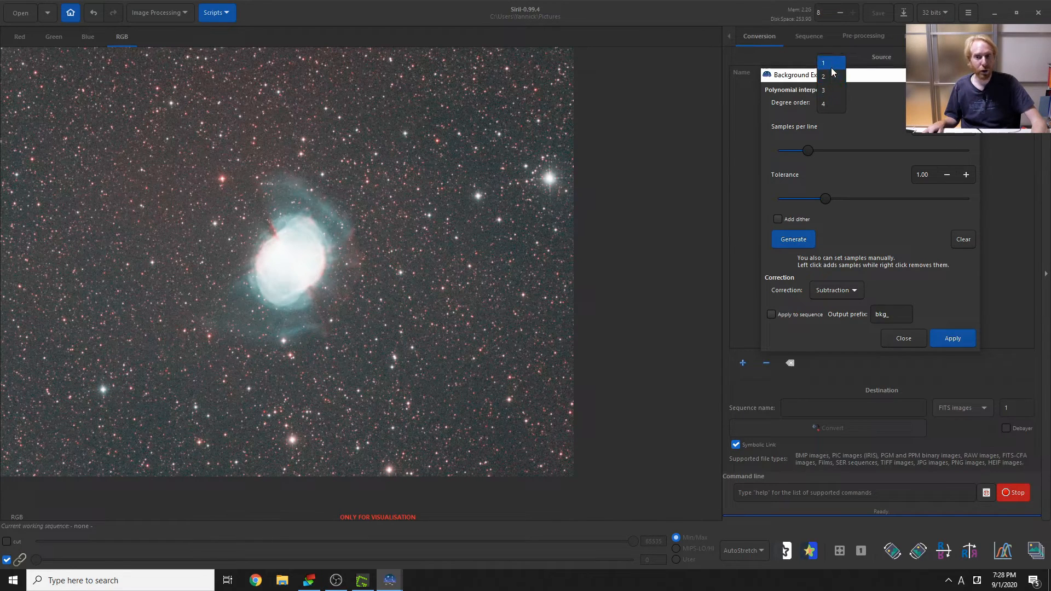
left_click(824, 103)
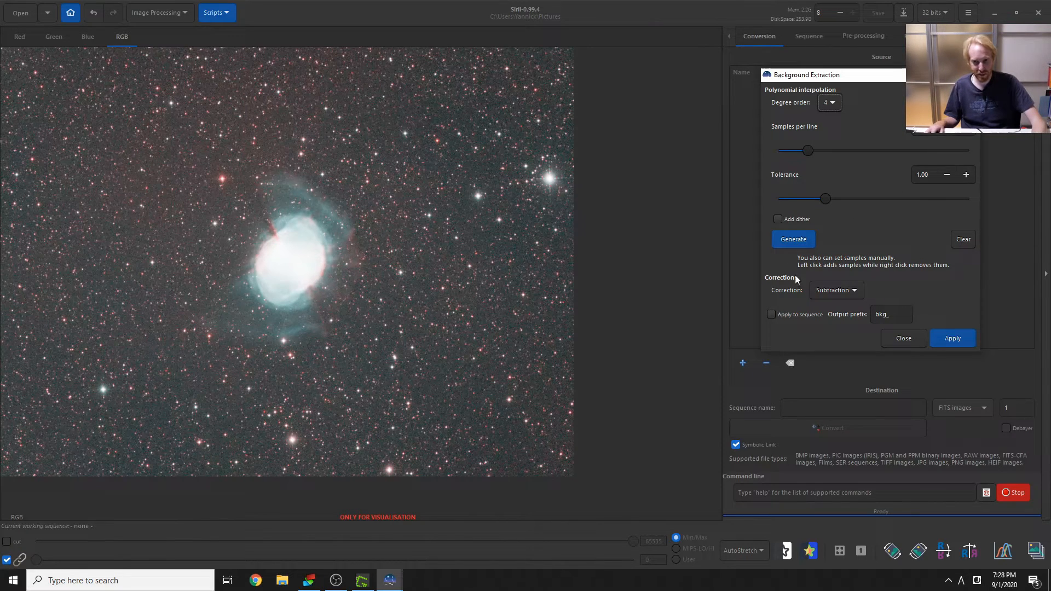
left_click(801, 240)
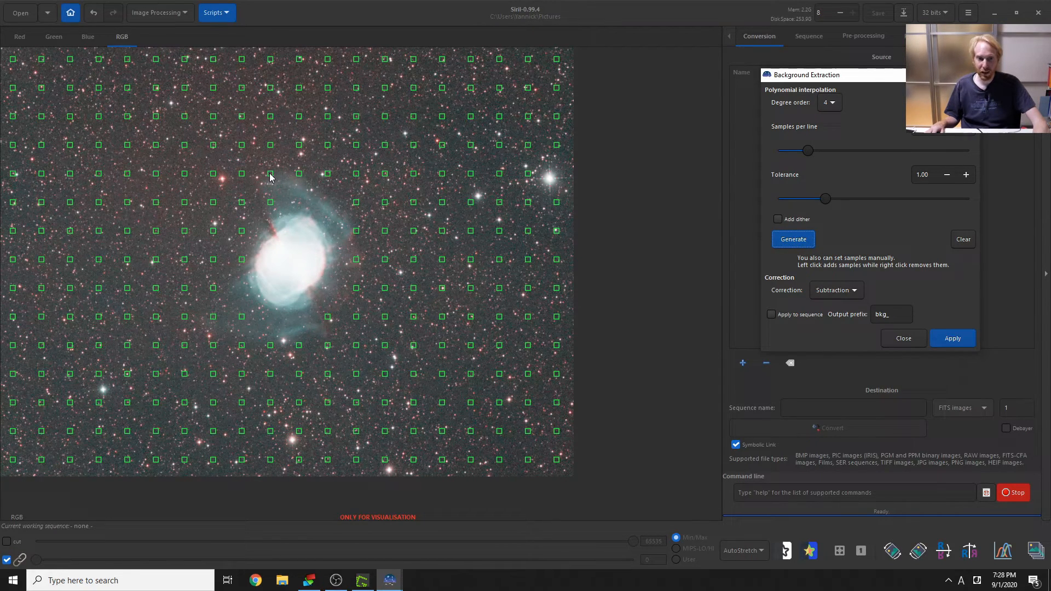
Step: Display the Blue channel and remove the background samples directly above the nebula and beside its right edge
right_click(241, 261)
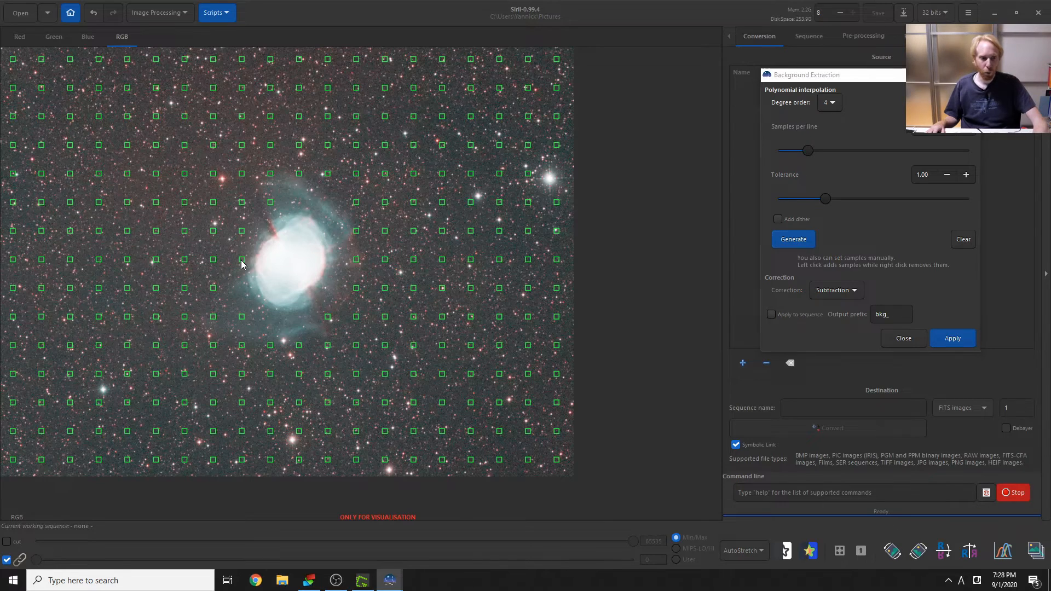
left_click(242, 248)
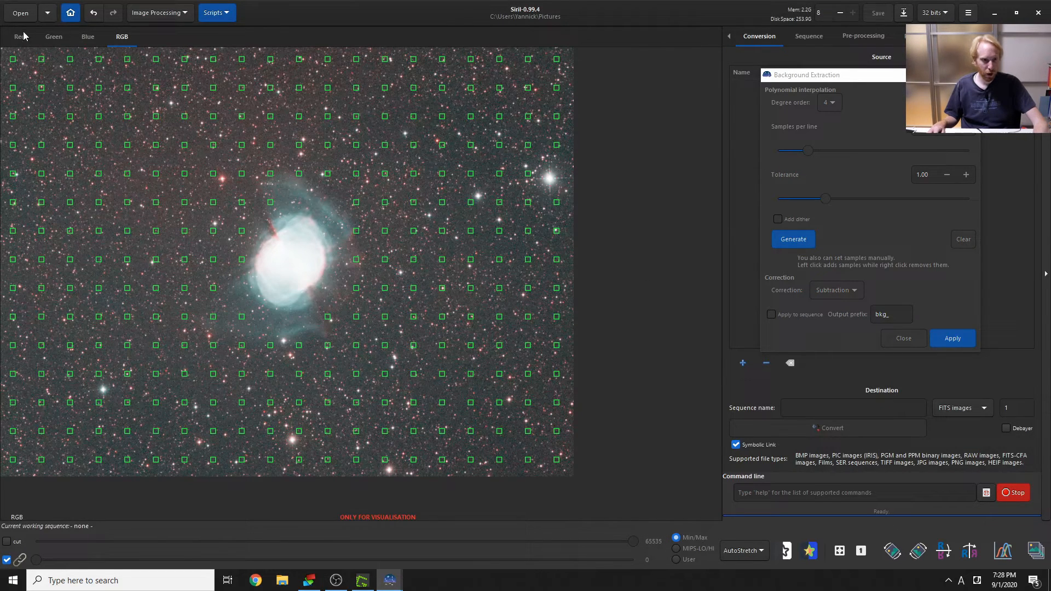
left_click(87, 38)
right_click(355, 259)
right_click(327, 174)
right_click(299, 174)
right_click(271, 174)
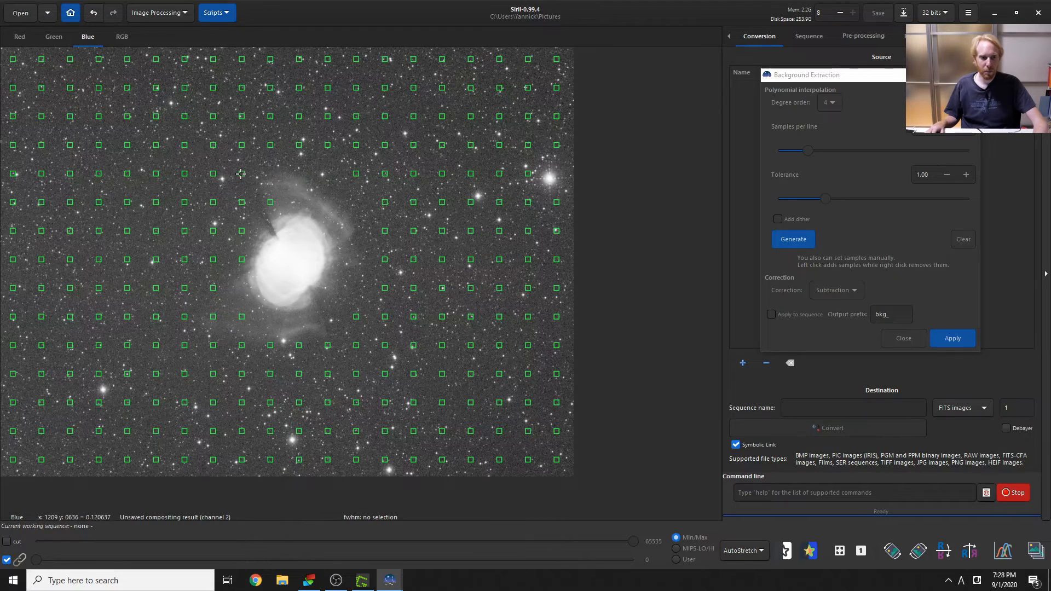
Step: Remove the background samples along the nebula's left side, from its upper left down to its lower-left halo
right_click(241, 202)
right_click(269, 204)
right_click(241, 231)
right_click(242, 259)
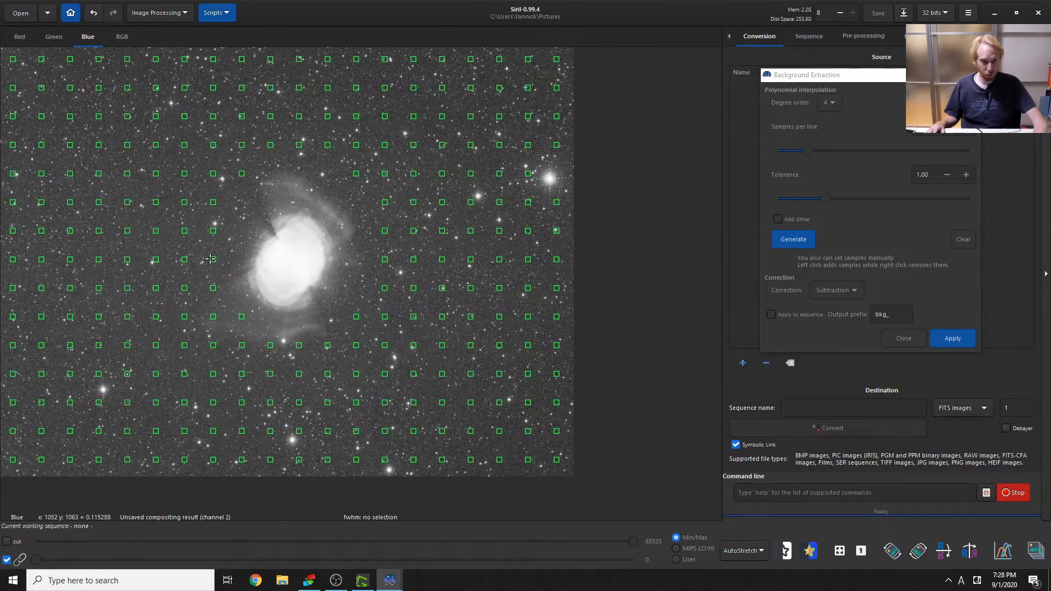
right_click(214, 288)
right_click(214, 316)
right_click(214, 344)
right_click(241, 345)
right_click(241, 317)
right_click(268, 346)
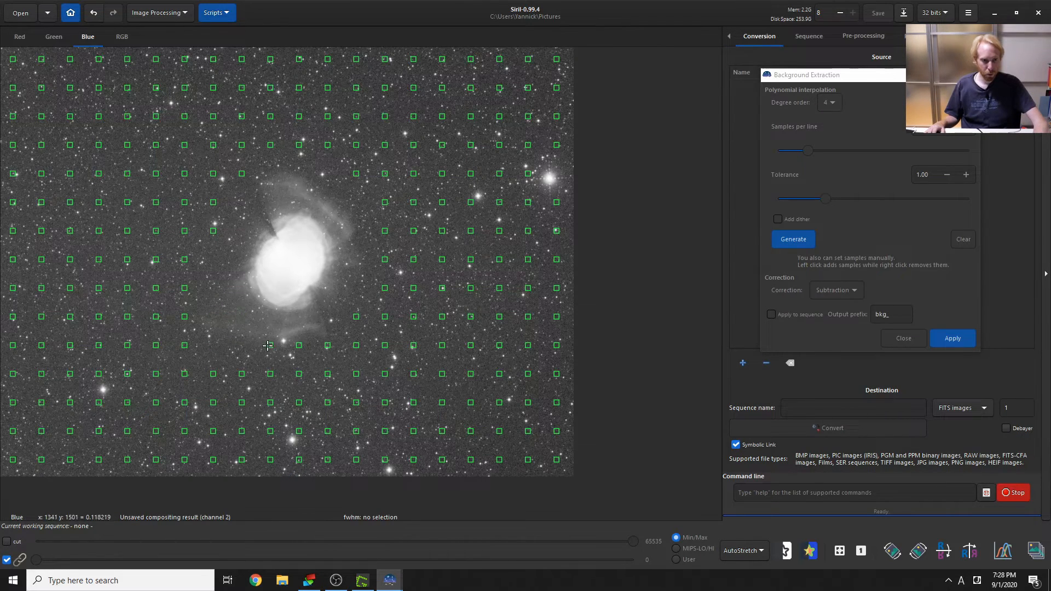
Step: Remove the background samples below the nebula and along its right side
right_click(300, 346)
right_click(327, 345)
right_click(356, 346)
right_click(356, 317)
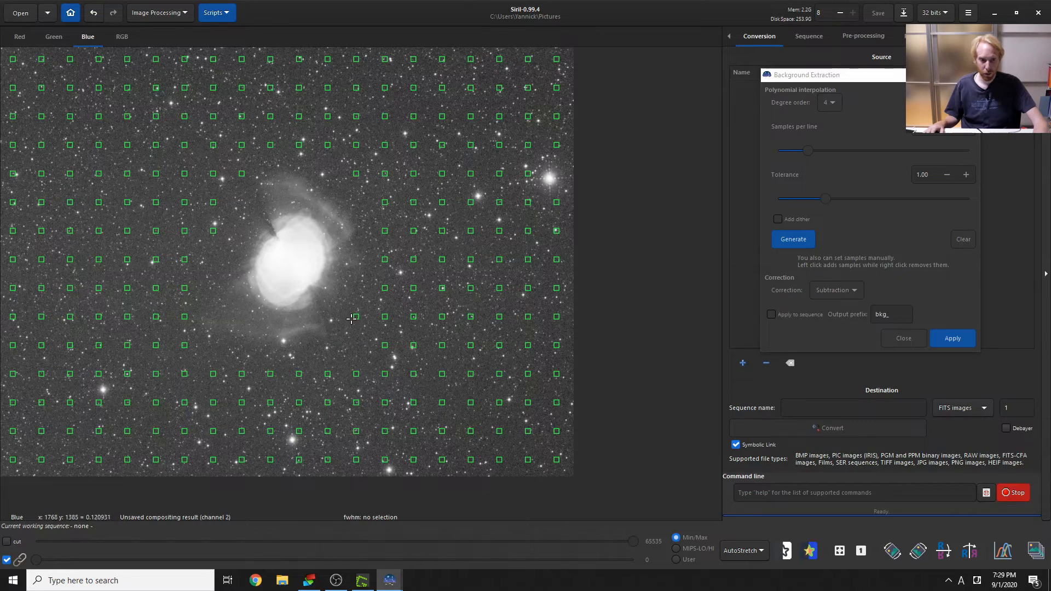
right_click(385, 288)
right_click(385, 258)
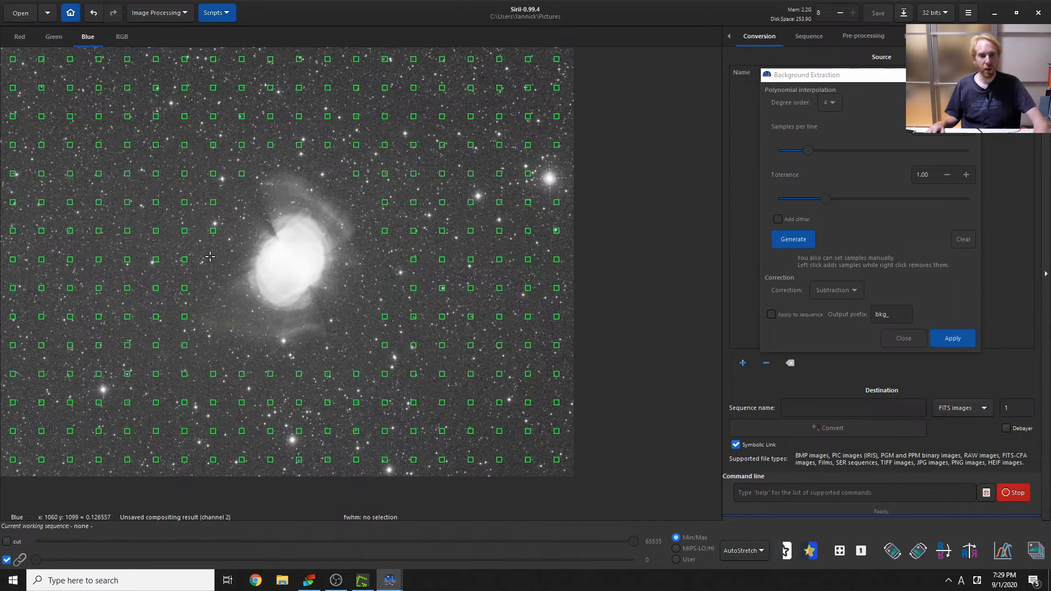
right_click(384, 230)
Step: Remove the four background samples in the column farther out from the nebula's left side
right_click(184, 316)
right_click(185, 288)
right_click(185, 259)
right_click(185, 345)
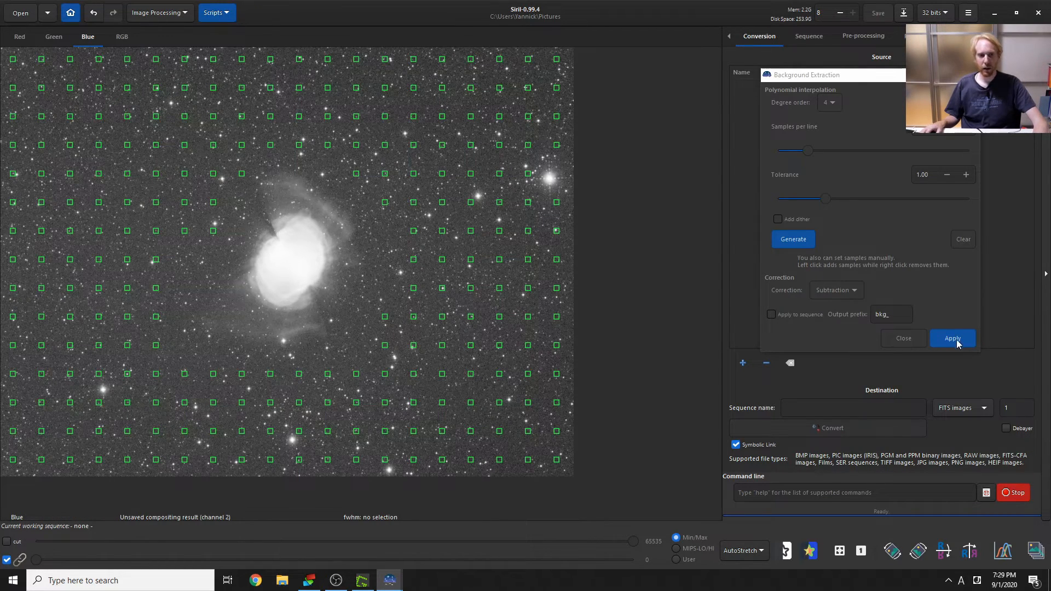
Step: Return to the RGB view, apply the background extraction with degree order 1 and Subtraction correction, and close its dialog
left_click(113, 40)
left_click(955, 338)
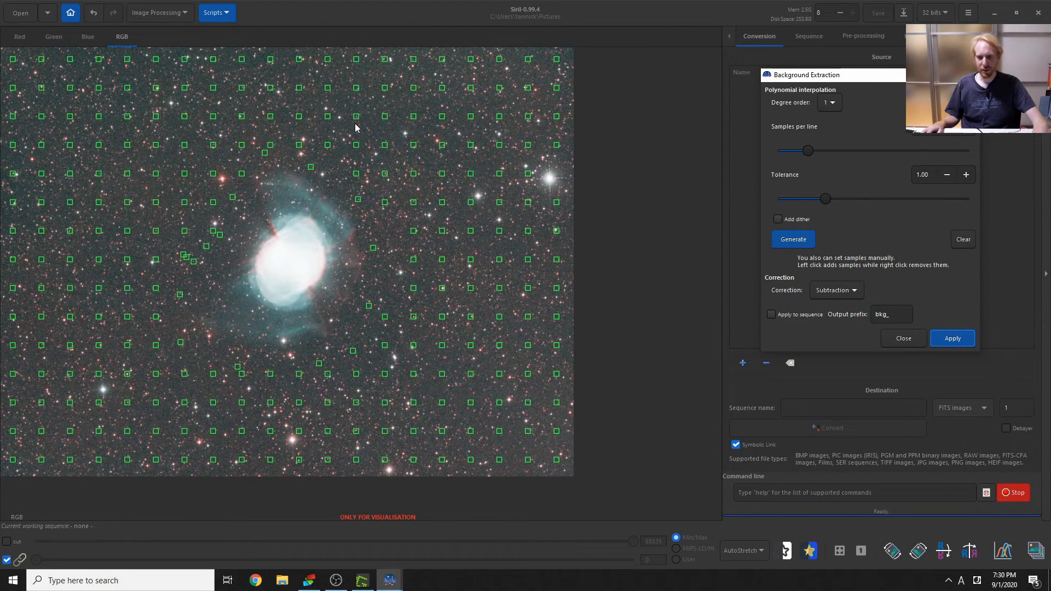
left_click(919, 342)
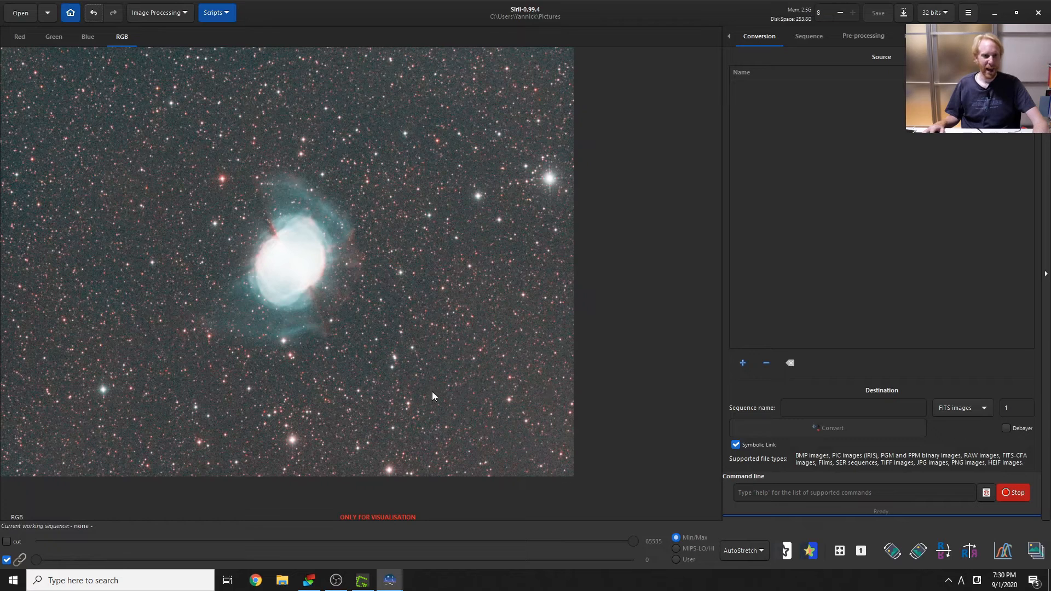
Step: Remove the image's green noise using the Average Neutral protection method with Preserve lightness enabled, and close the dialog
left_click(170, 13)
left_click(170, 13)
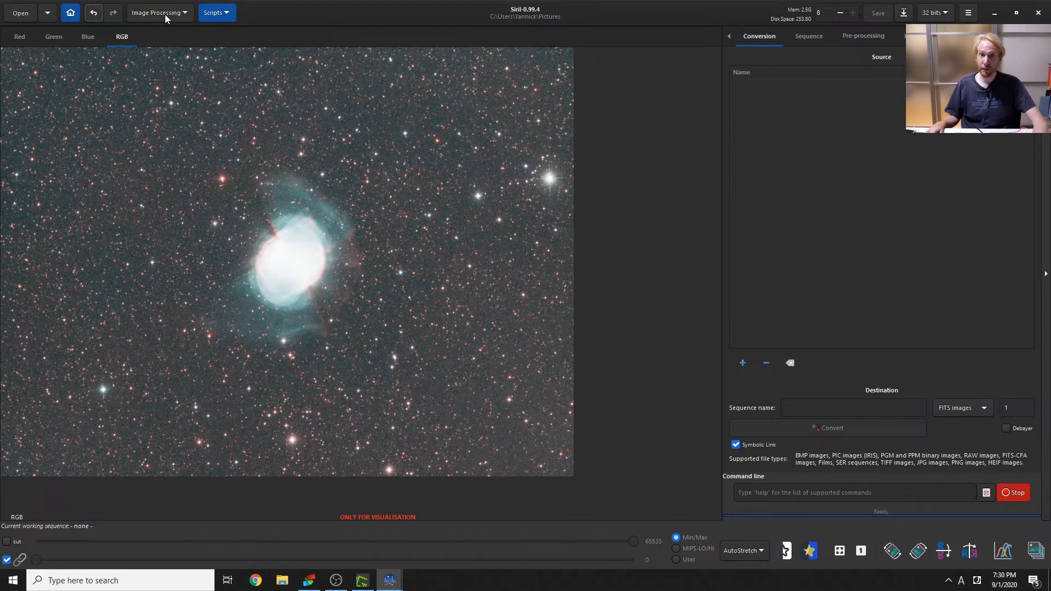
left_click(166, 15)
left_click(198, 96)
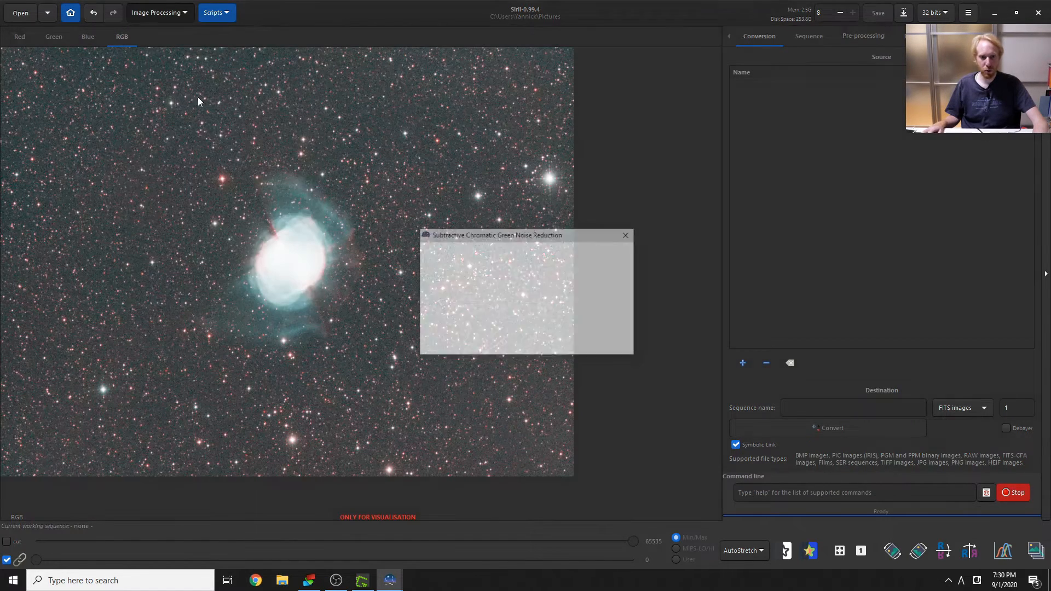
left_click(612, 346)
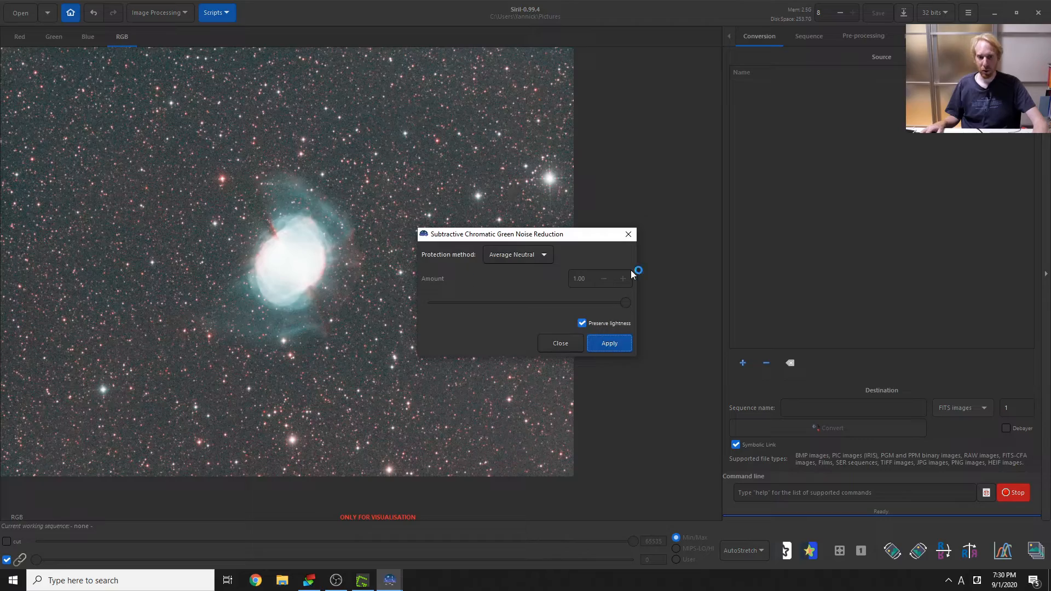
left_click(629, 235)
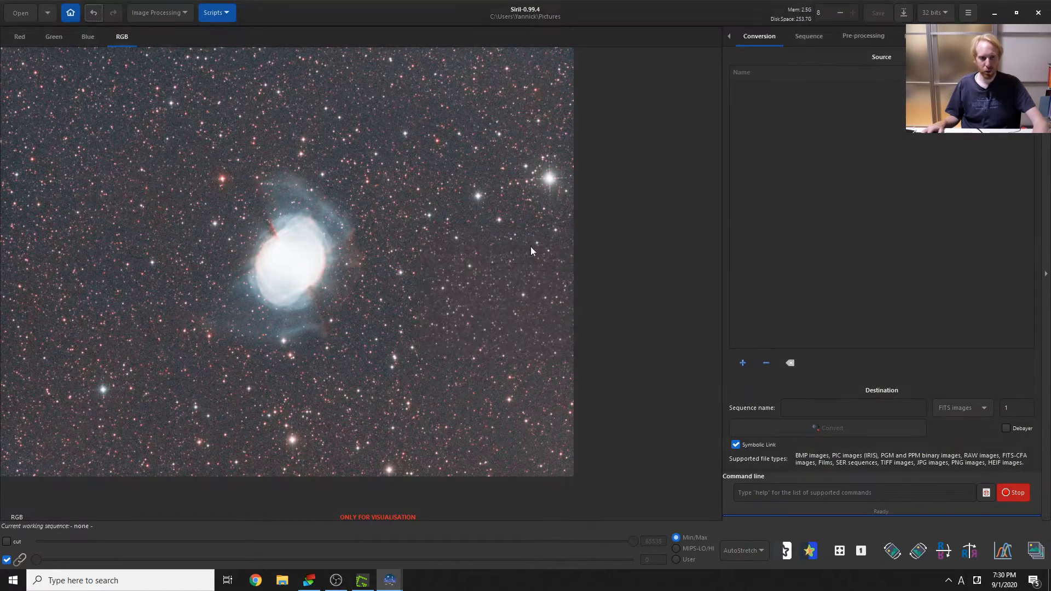
scroll(333, 264, "up", 3)
scroll(572, 404, "down", 3)
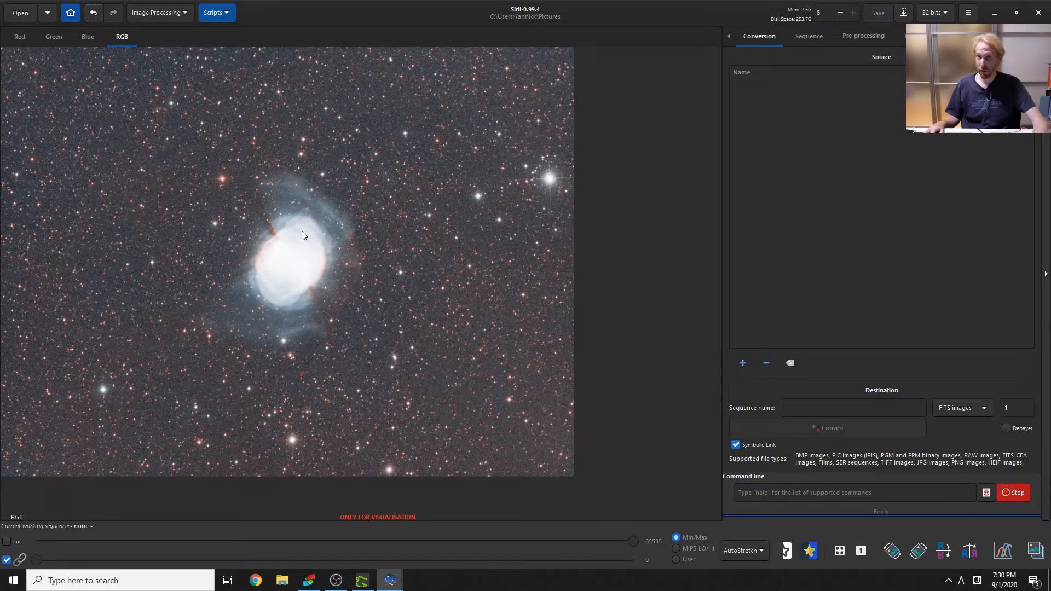
Step: Open the Asinh Transformation and switch the image display mode from AutoStretch to Linear
left_click(184, 13)
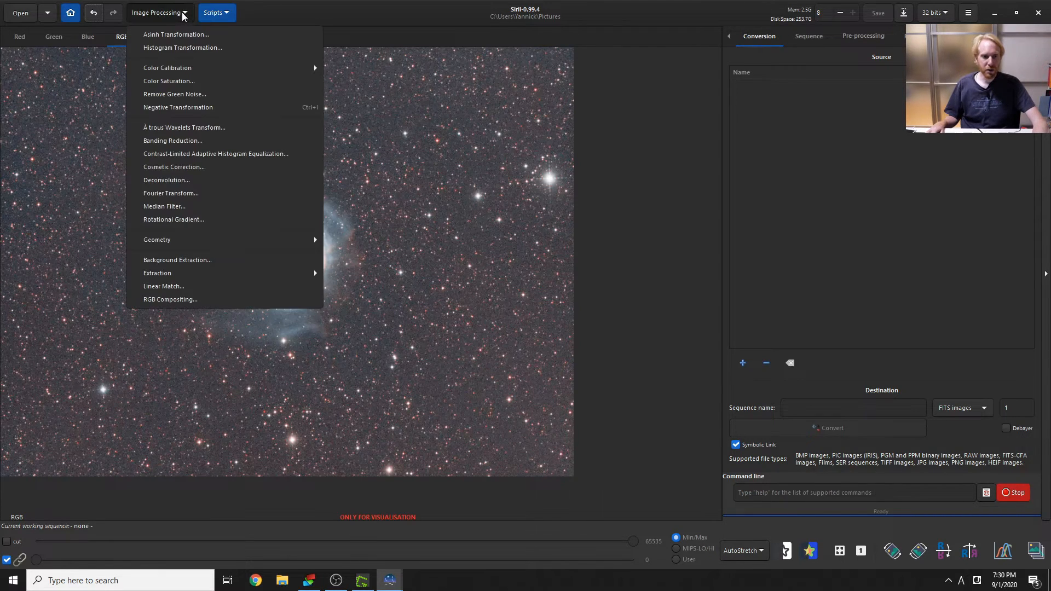
left_click(190, 37)
left_click(740, 547)
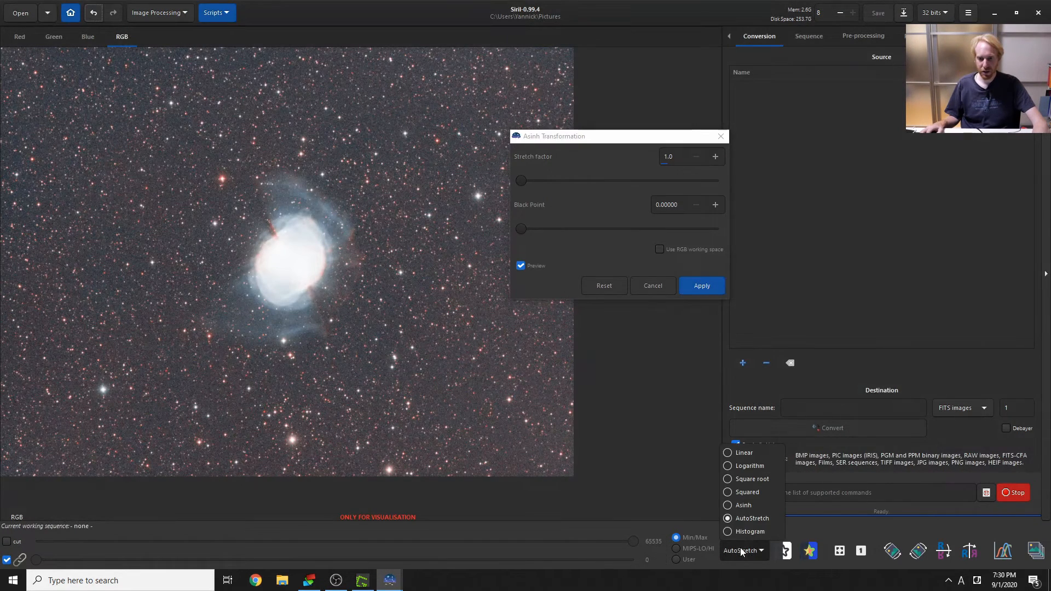
left_click(739, 453)
Step: Set the Asinh stretch factor to 3.0 and the black point to about 0.05587
mouse_move(521, 180)
left_mouse_down()
mouse_move(545, 182)
mouse_move(524, 182)
left_mouse_up()
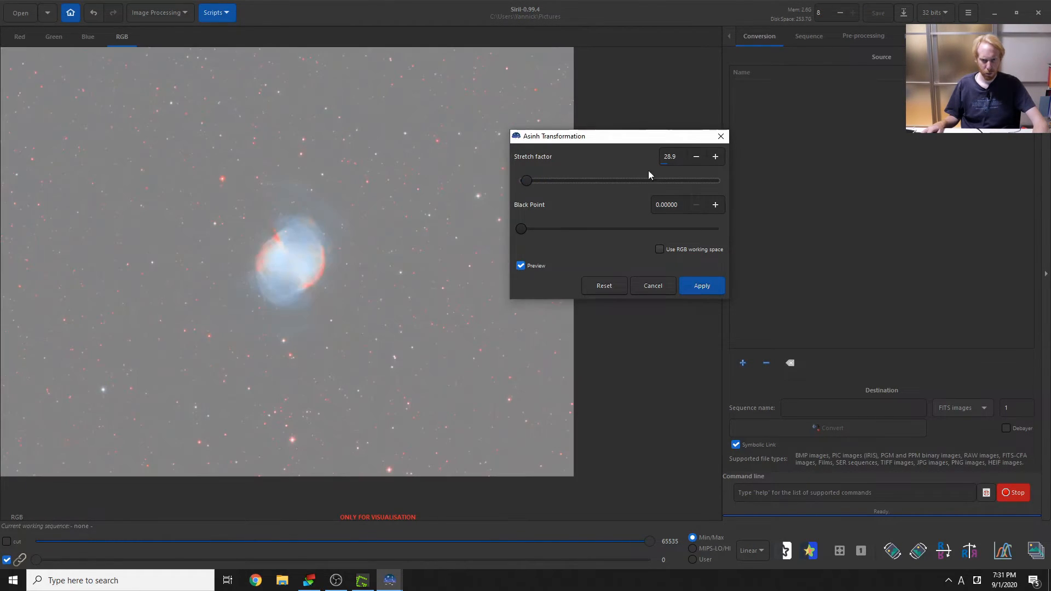
left_click_drag(677, 157, 622, 169)
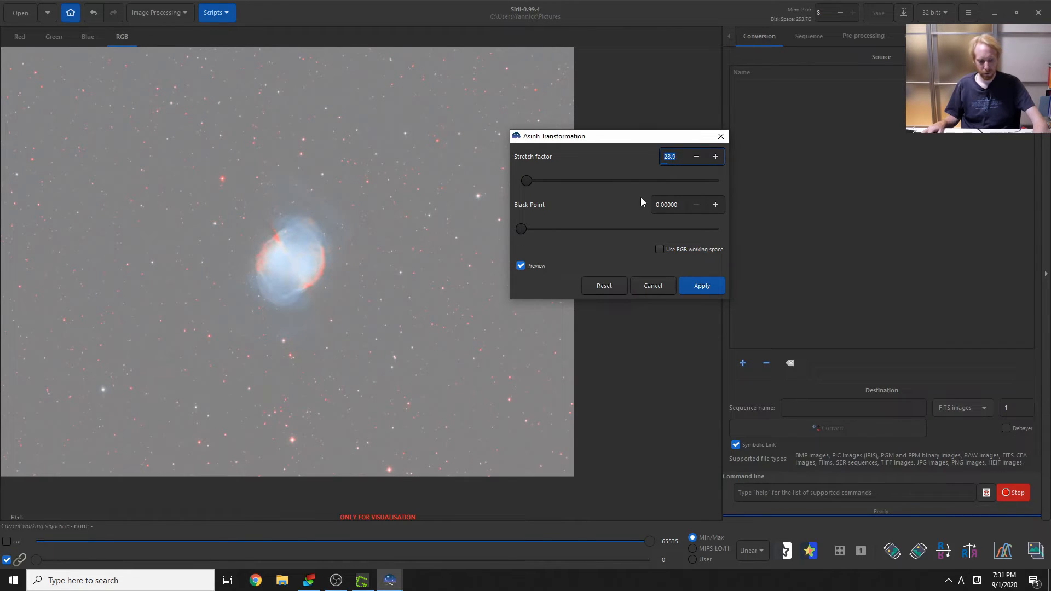
type("3")
key("Tab")
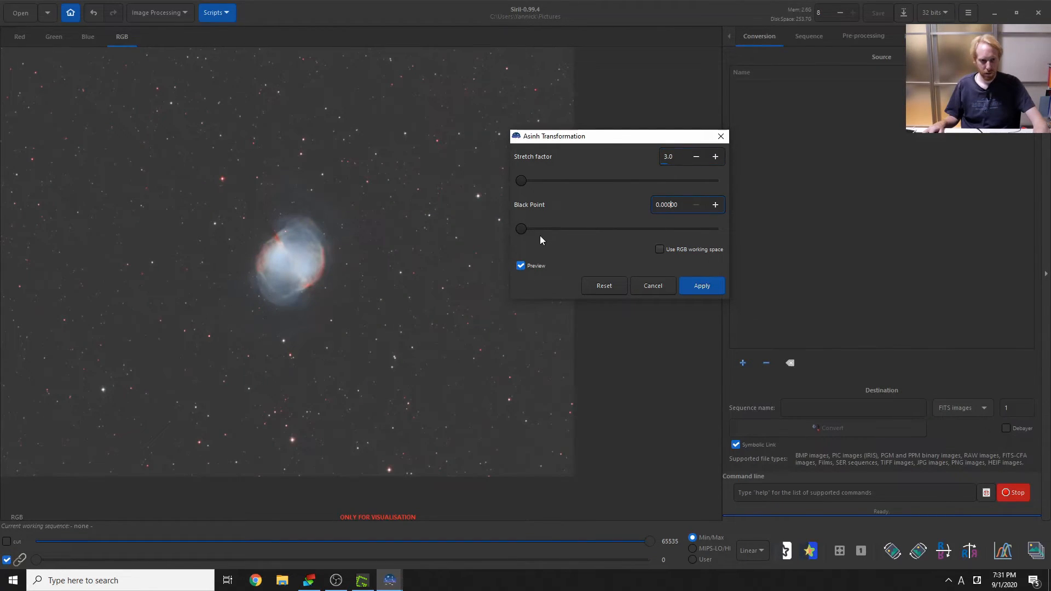
left_click_drag(531, 228, 573, 231)
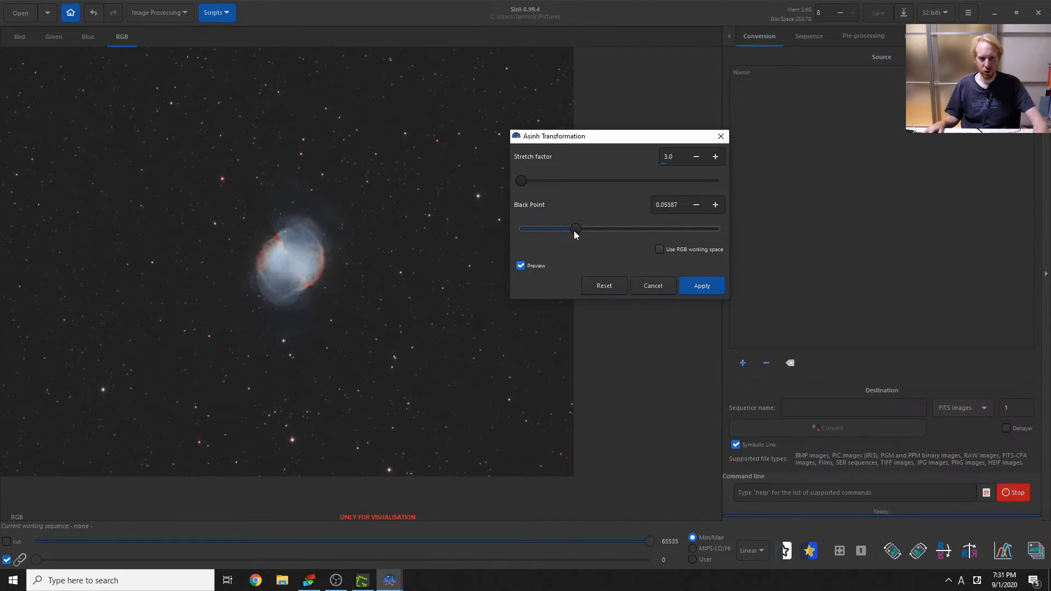
Step: Set the Asinh stretch factor to about 62.4 and the black point to about 0.09721
left_click(527, 180)
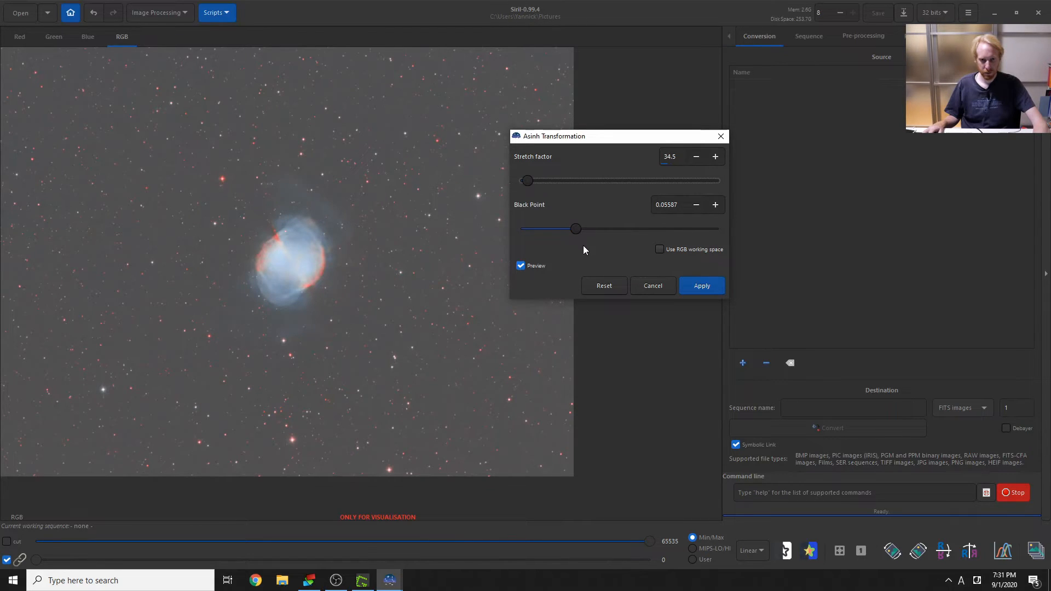
left_click_drag(578, 229, 613, 228)
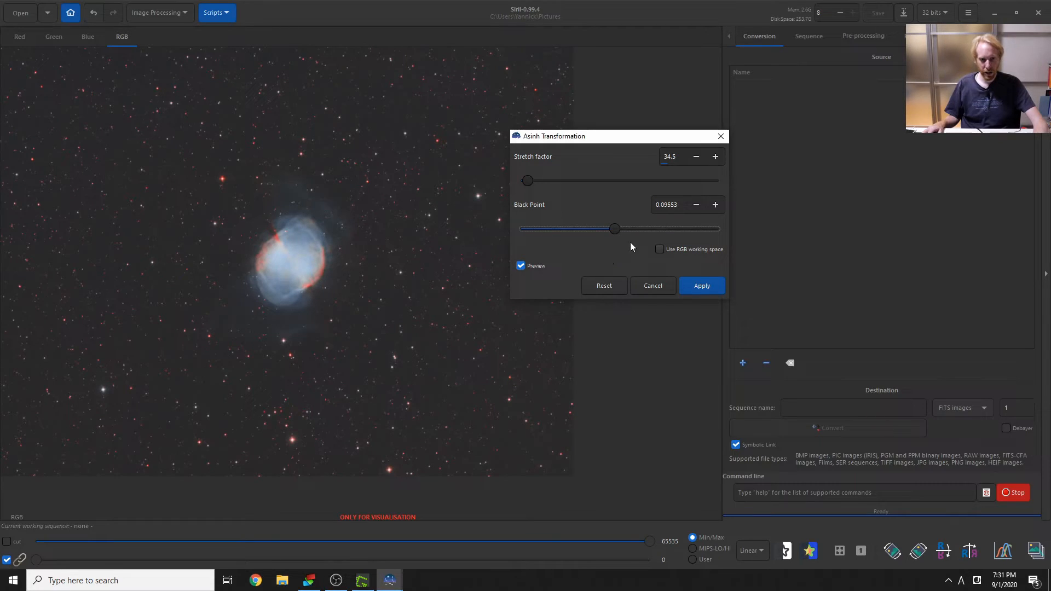
left_click_drag(616, 228, 619, 227)
left_click_drag(524, 182, 533, 183)
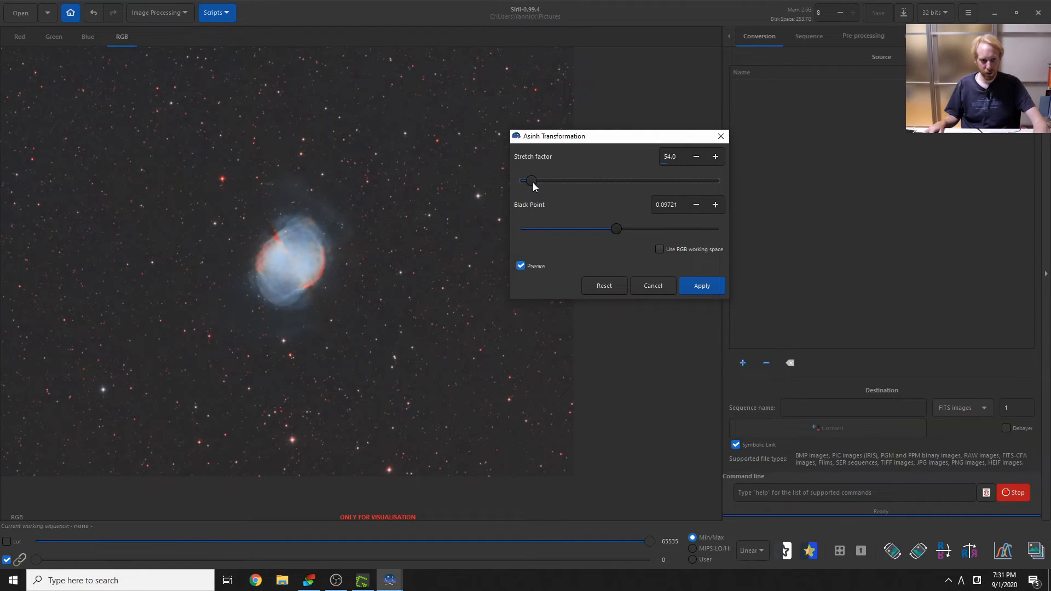
left_click_drag(534, 179, 537, 180)
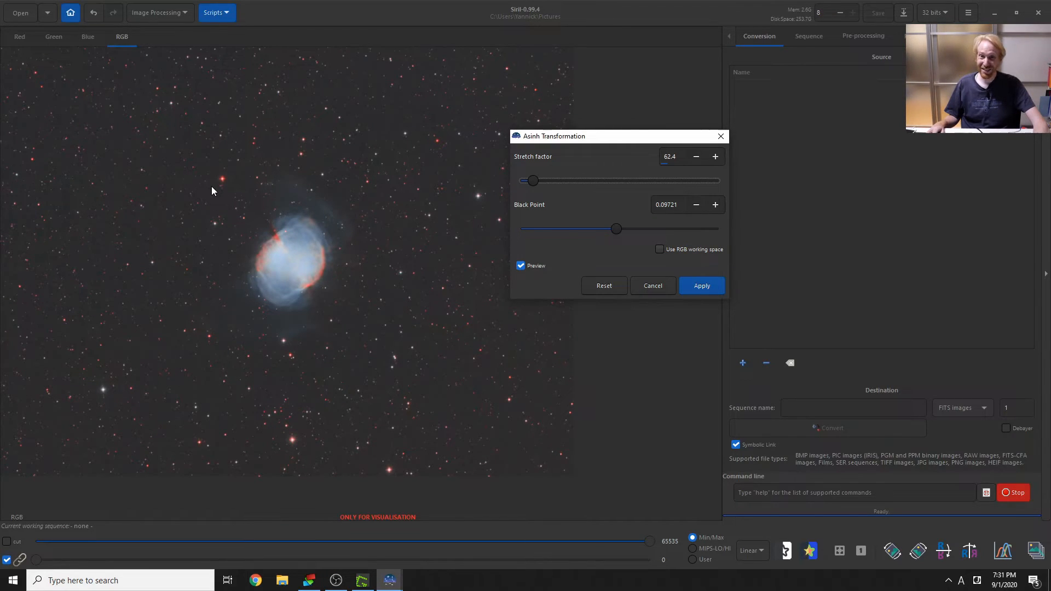
Step: Fine-tune the Asinh black point to about 0.10894 to darken the sky background
left_click_drag(620, 227, 630, 228)
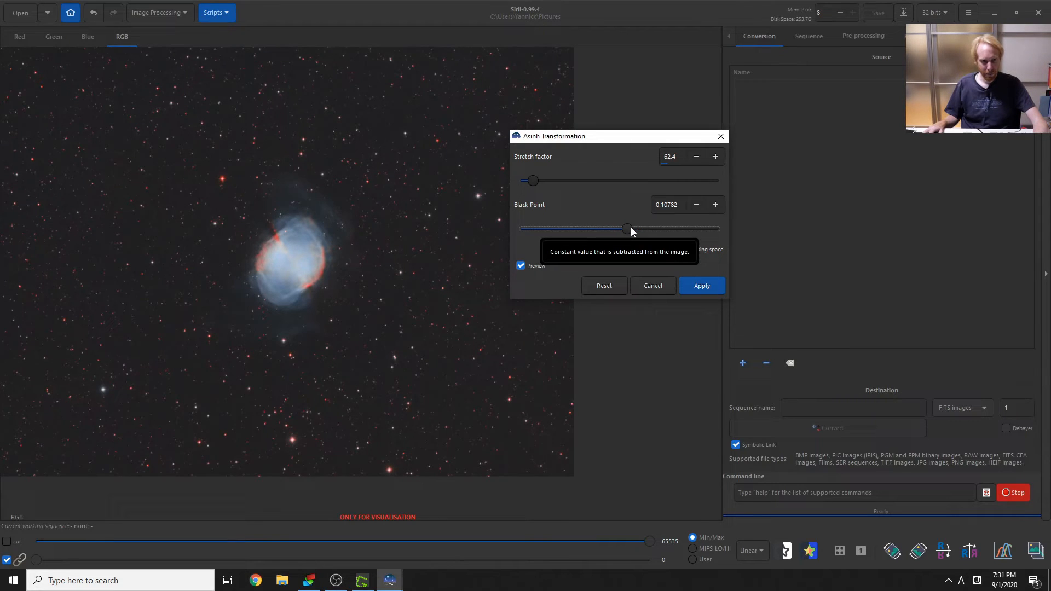
left_click_drag(632, 228, 634, 227)
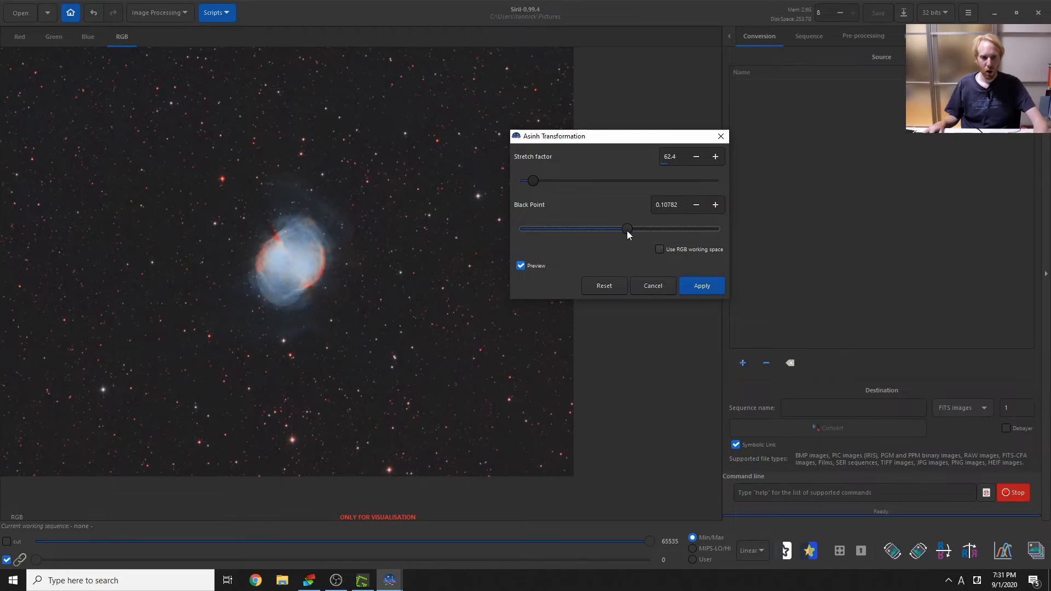
left_click_drag(628, 232, 633, 232)
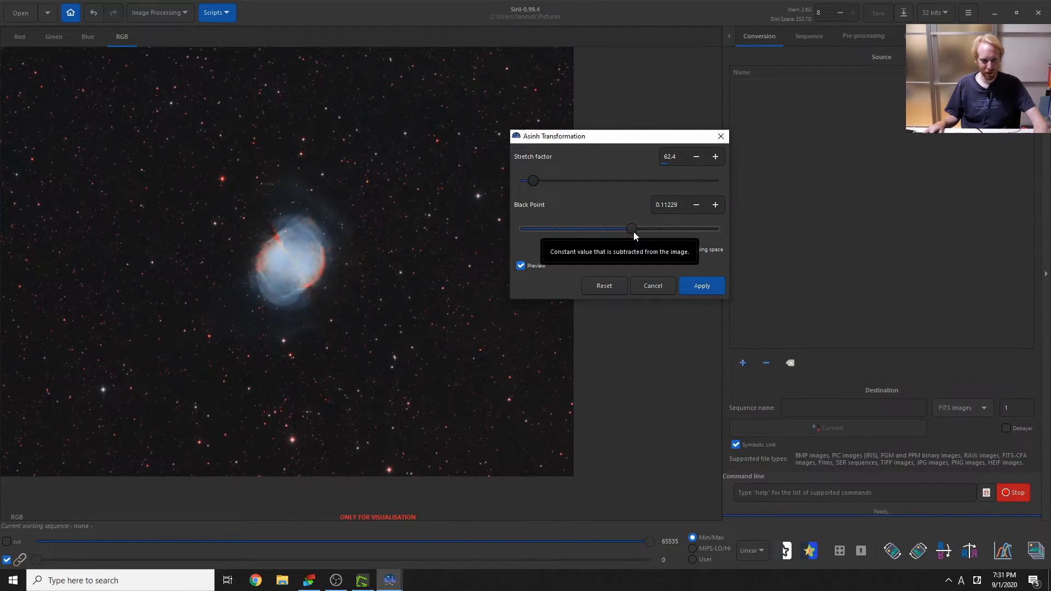
scroll(633, 231, "down", 1)
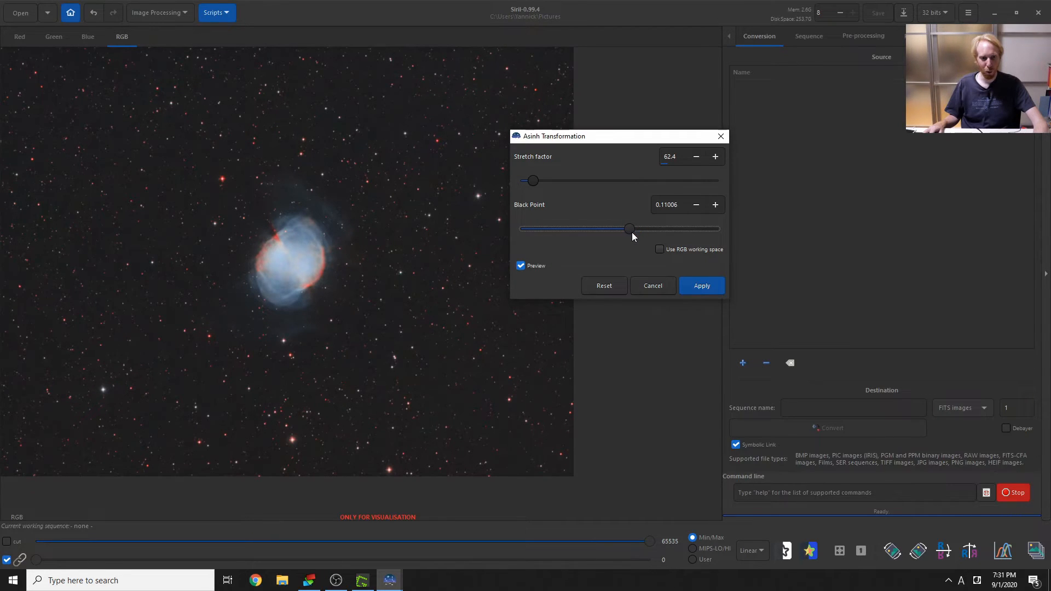
left_click_drag(630, 233, 628, 231)
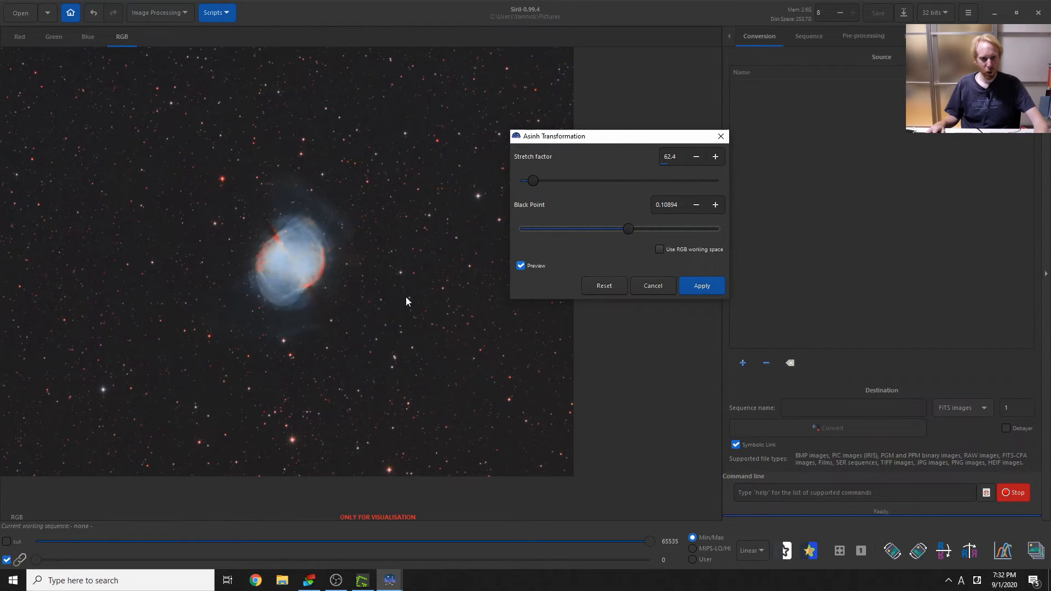
Step: Increase the Asinh stretch factor to 70.4
left_click(716, 156)
left_click(715, 157)
left_click(716, 157)
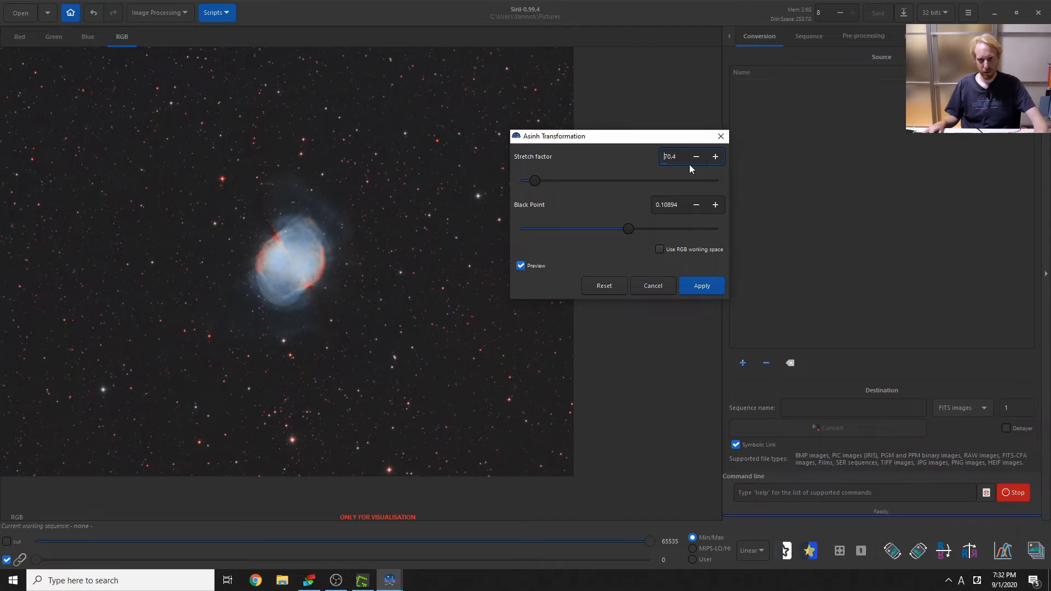
Step: Apply the Asinh stretch and open Contrast-Limited Adaptive Histogram Equalization, placing its dialog clear of the nebula
left_click(684, 290)
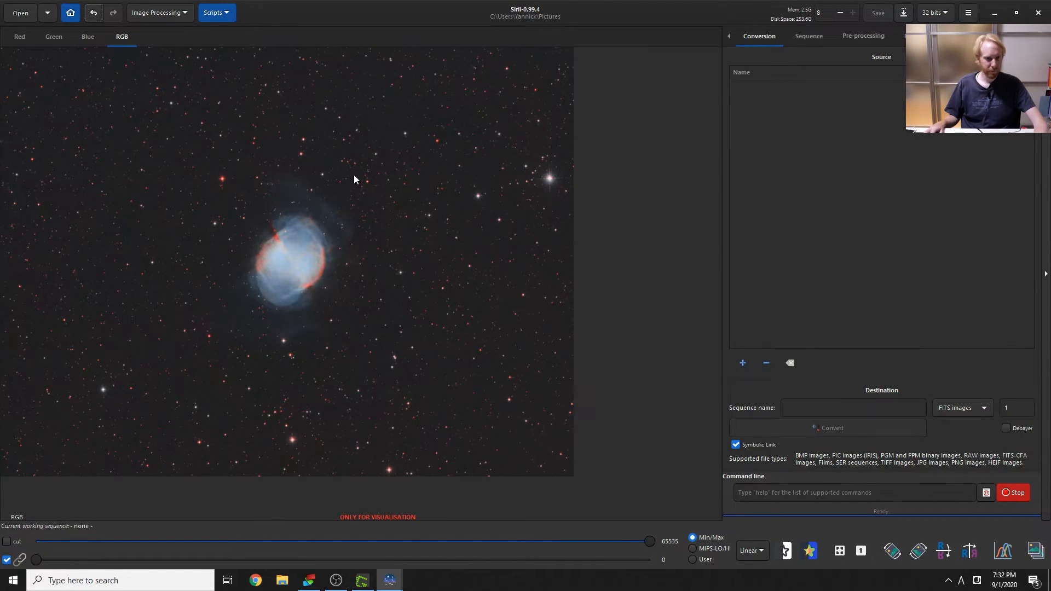
left_click(174, 13)
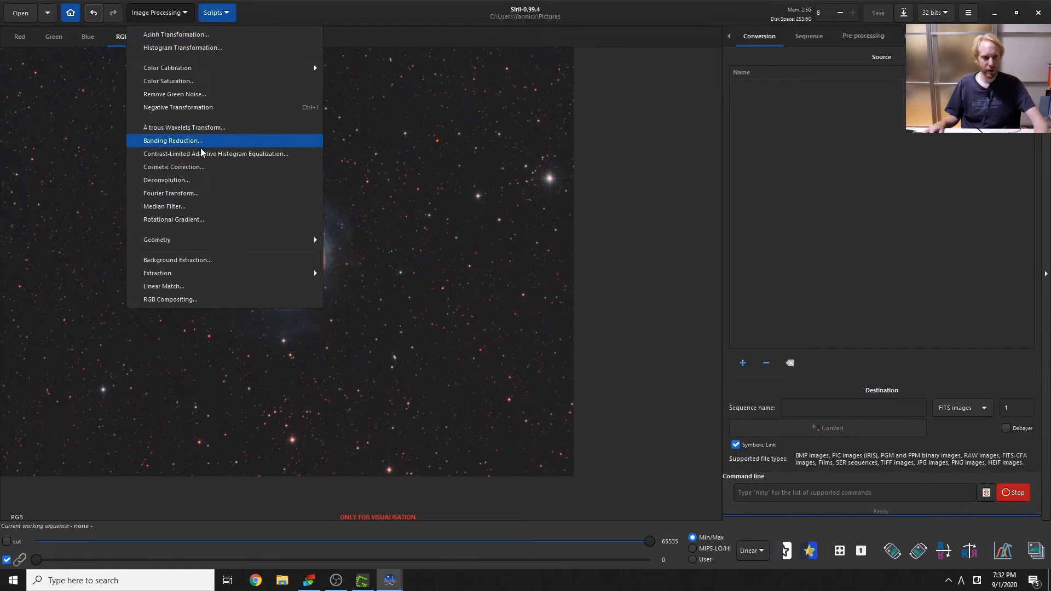
left_click(186, 155)
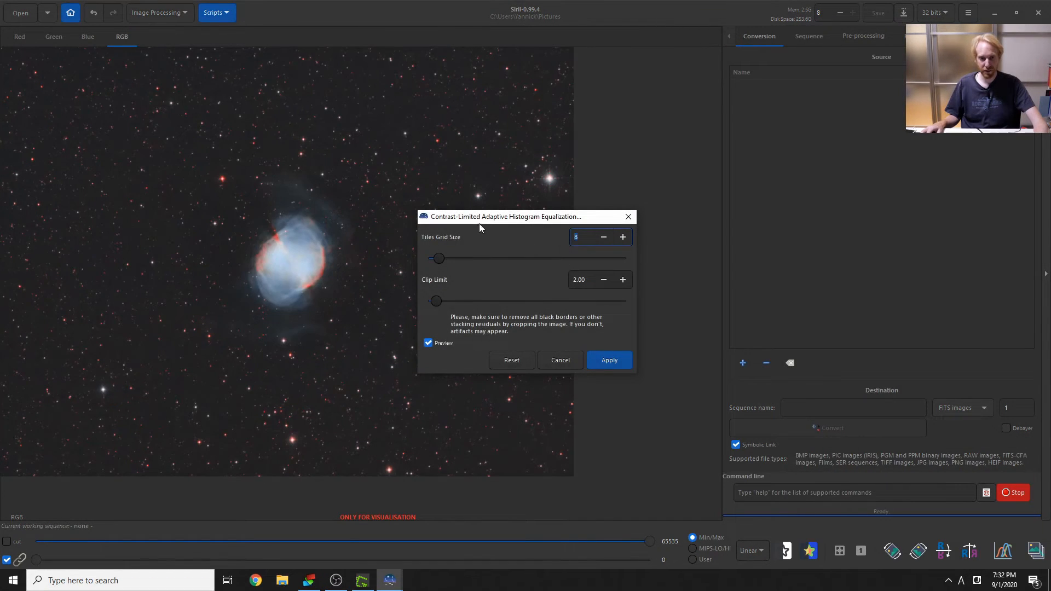
left_click(557, 319)
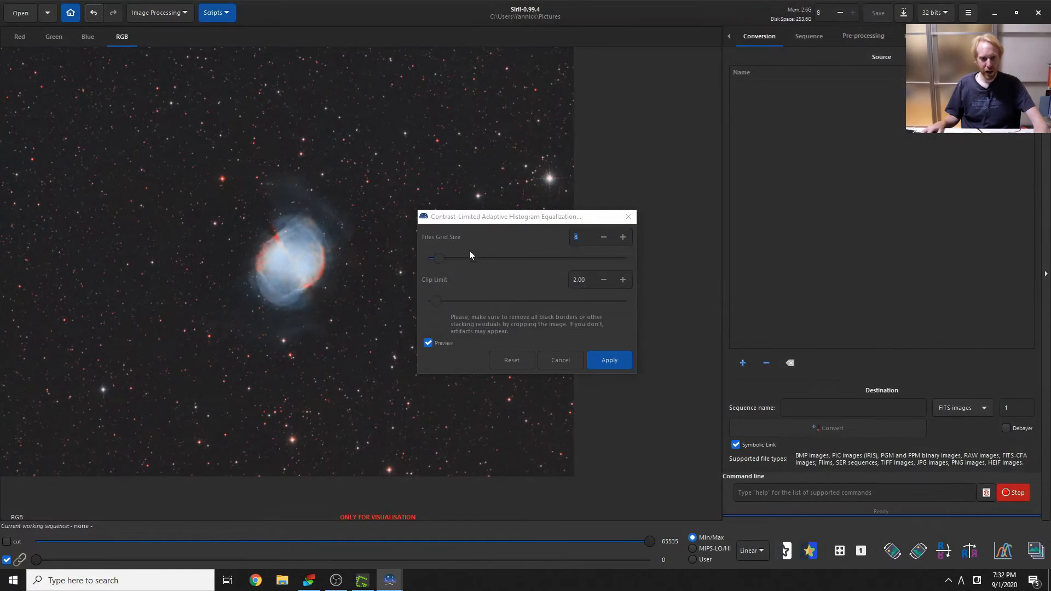
left_click_drag(451, 219, 716, 187)
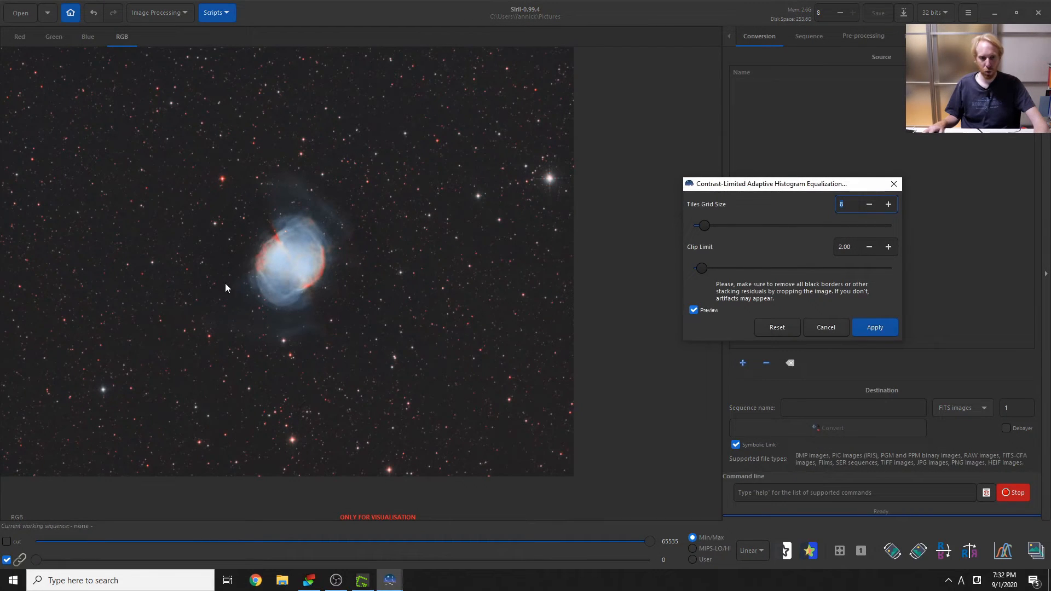
Step: Set the adaptive histogram equalization's clip limit to 9.78 and its tiles grid size to 1
left_click_drag(704, 270, 737, 272)
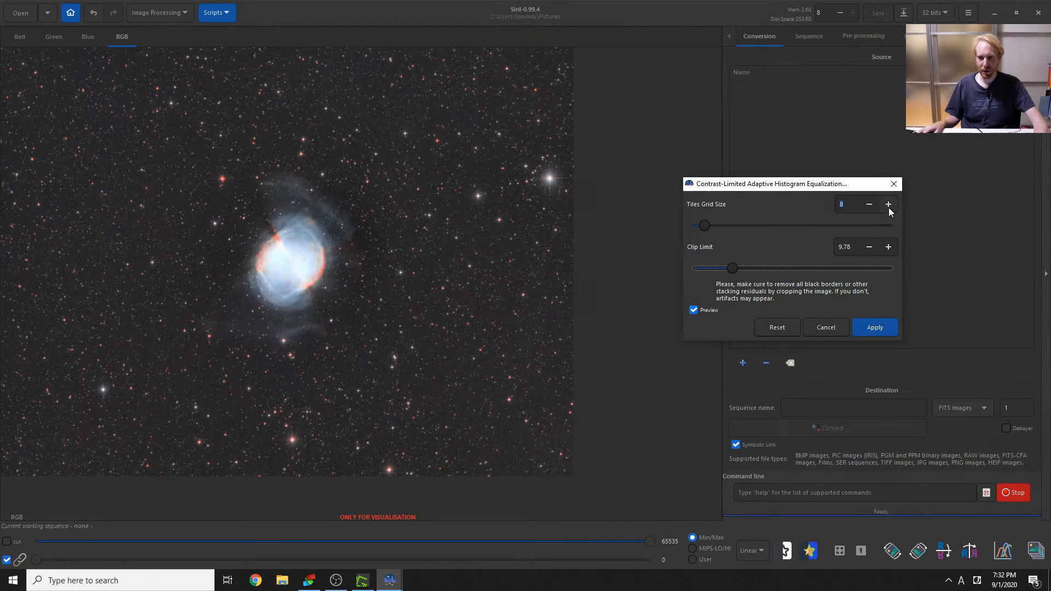
left_click(874, 205)
left_click(875, 204)
left_click(874, 205)
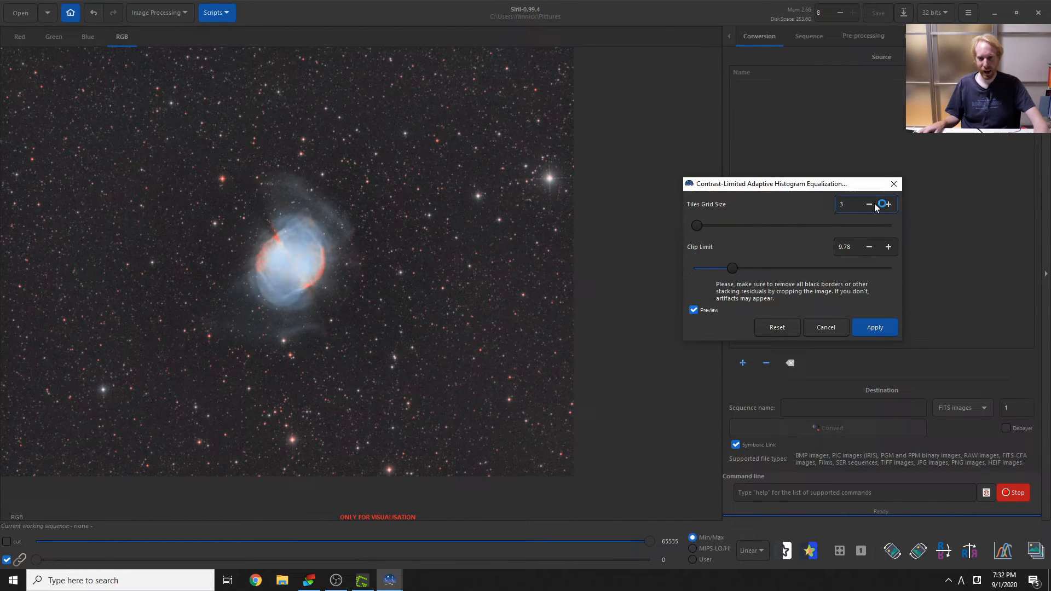
left_click(874, 205)
Step: Lower the clip limit to 2.52, comparing the image with and without the preview
left_click_drag(732, 268, 712, 269)
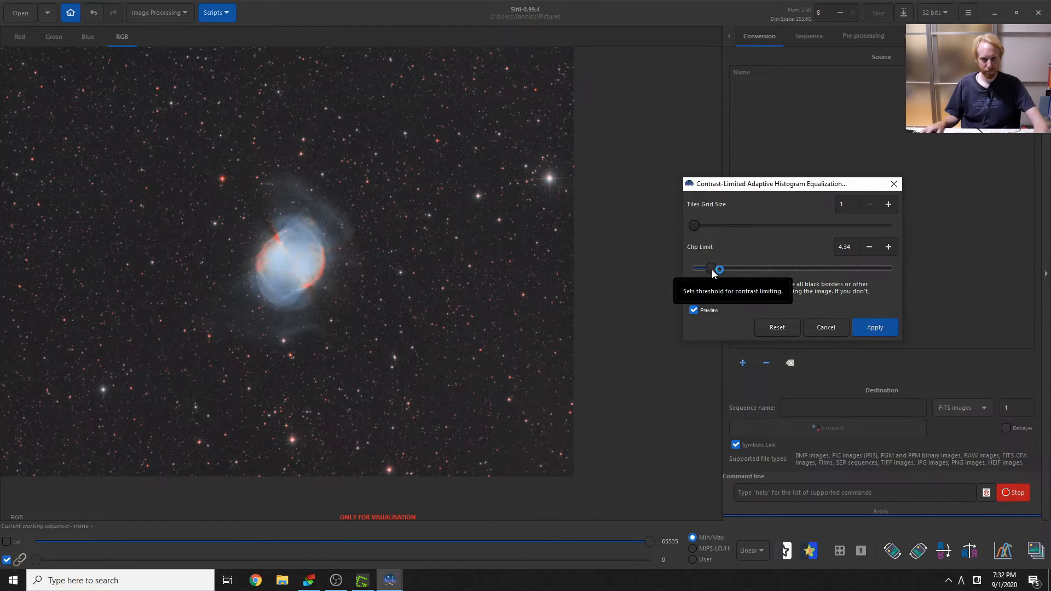
left_click(708, 310)
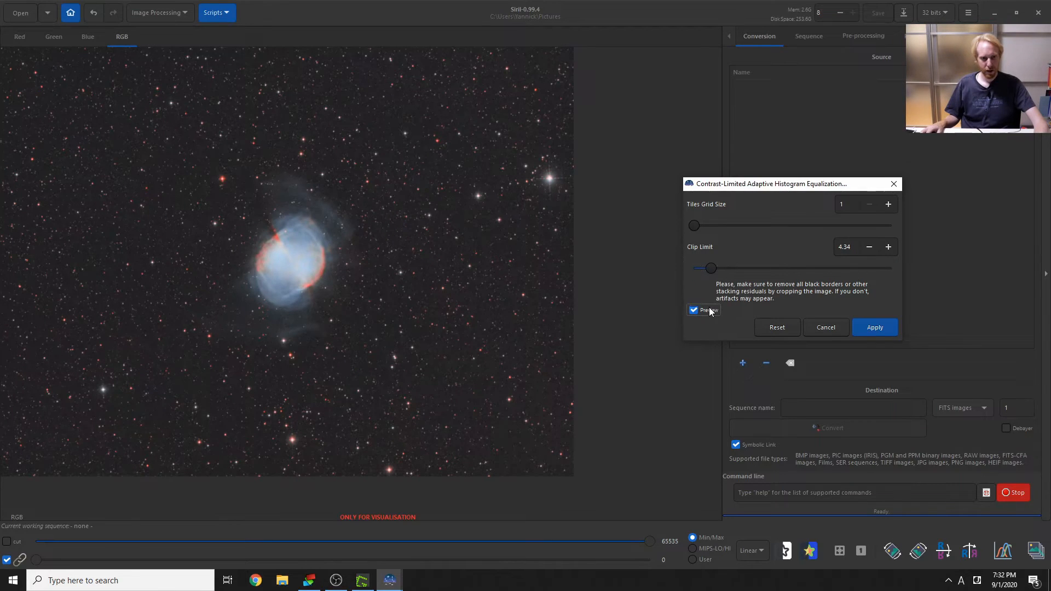
left_click(708, 310)
left_click_drag(711, 269, 707, 269)
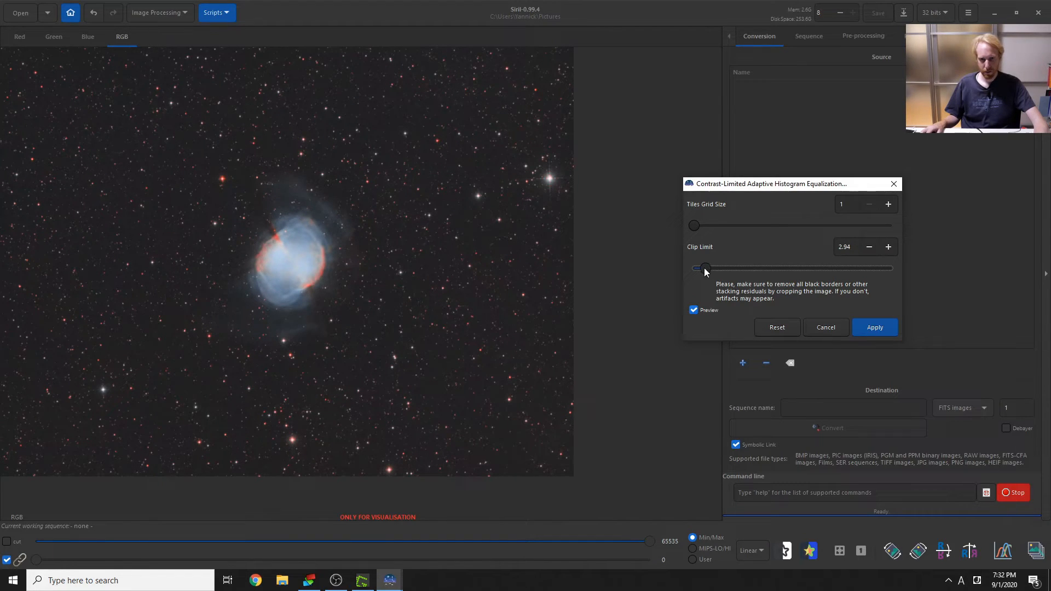
left_click_drag(703, 269, 703, 269)
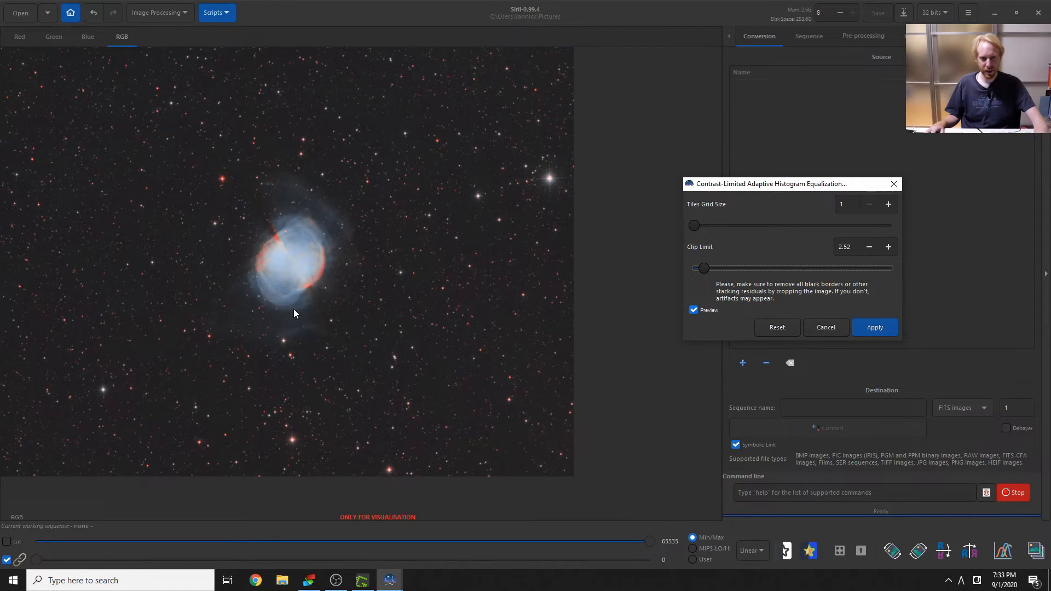
Step: Examine the equalization preview up close around the nebula and in the surrounding star field
scroll(346, 295, "up", 5)
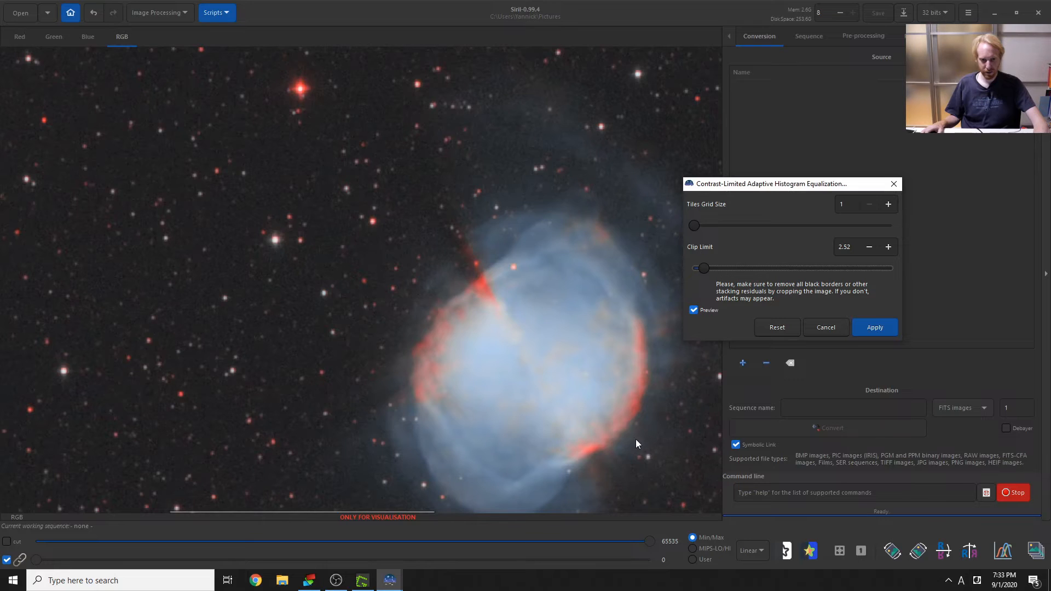
scroll(634, 431, "down", 3)
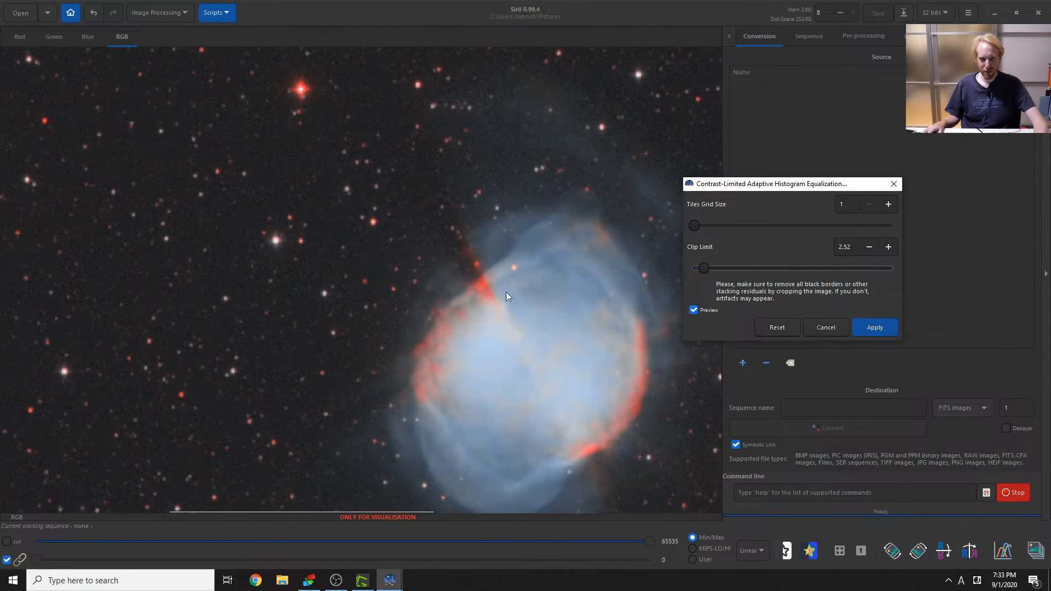
scroll(641, 376, "down", 1)
scroll(643, 379, "down", 1)
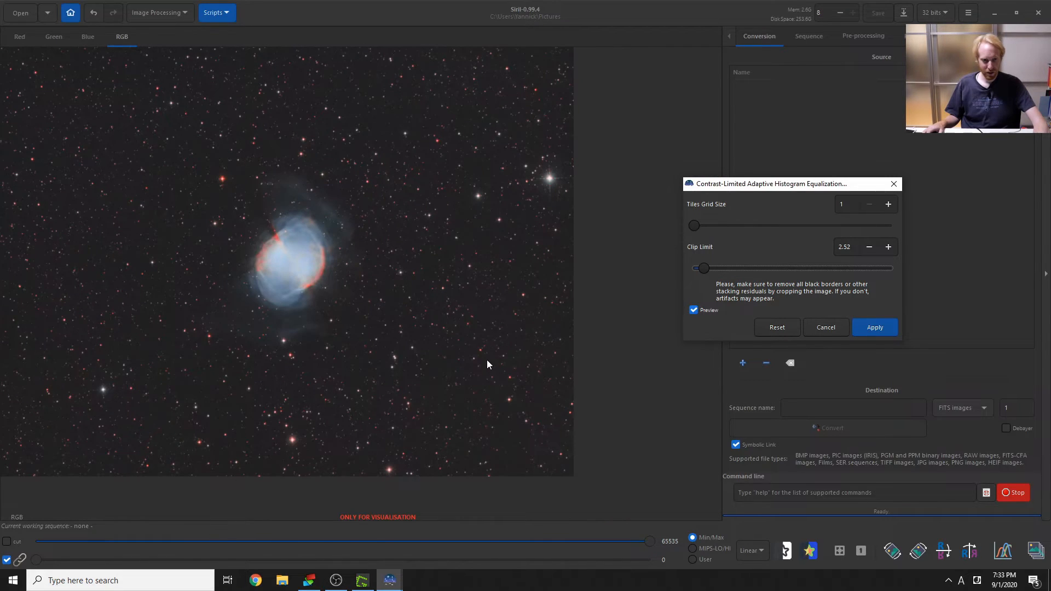
scroll(553, 380, "up", 1)
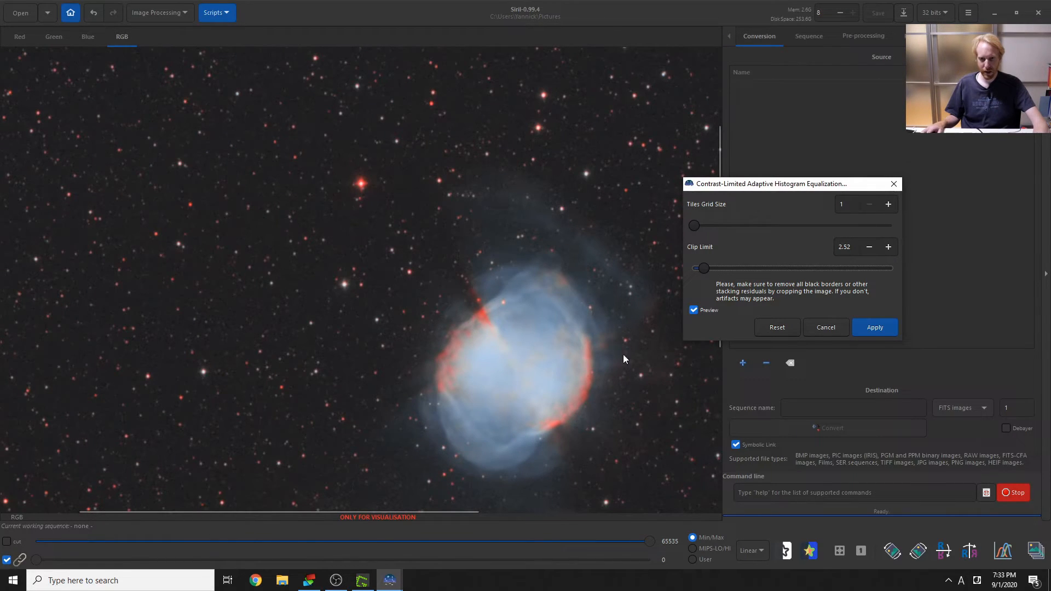
scroll(642, 382, "down", 2)
scroll(612, 379, "down", 1)
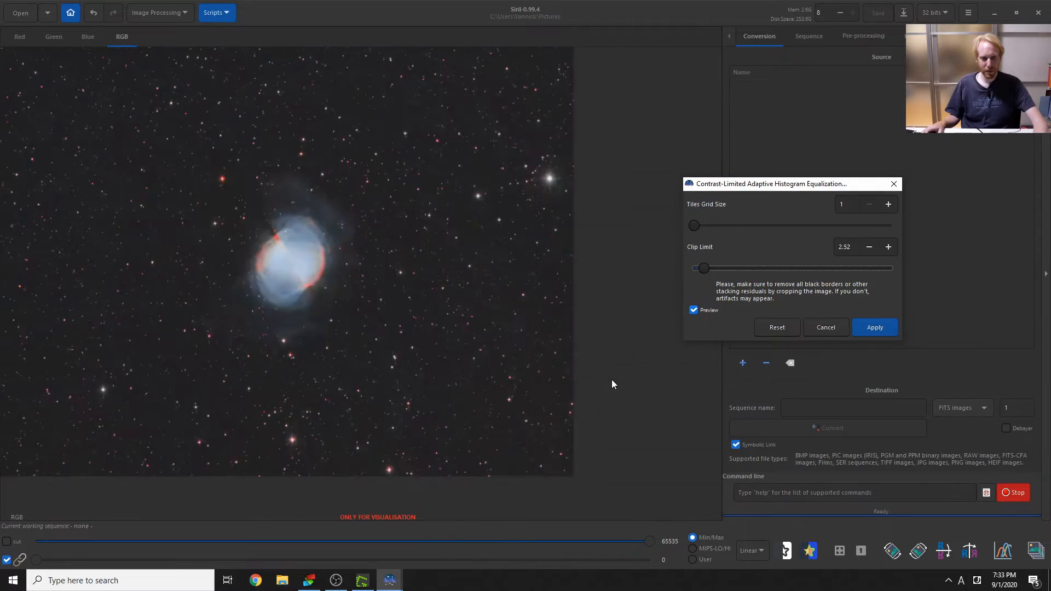
Step: Raise the clip limit to 5.18 and apply the adaptive histogram equalization
left_click(888, 247)
left_click(889, 247)
left_click(892, 246)
left_click(892, 246)
left_click(709, 268)
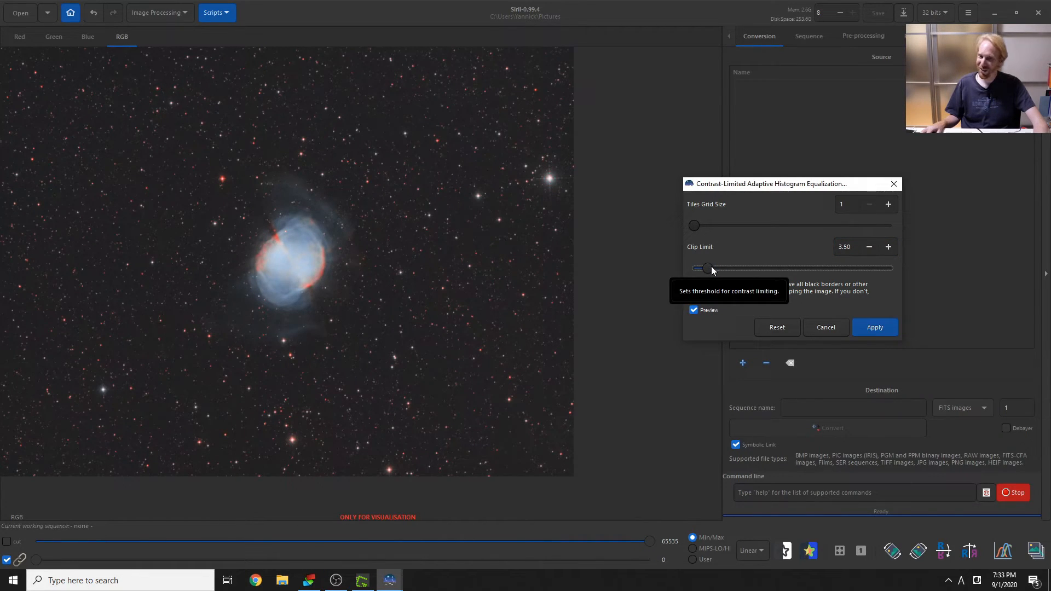
left_click_drag(712, 267, 715, 267)
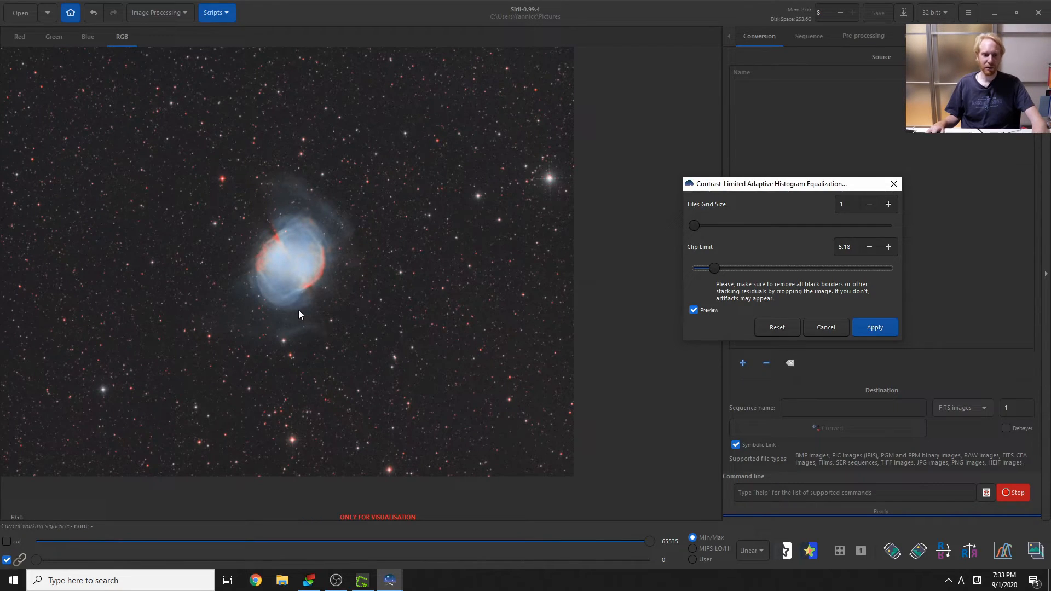
left_click(875, 327)
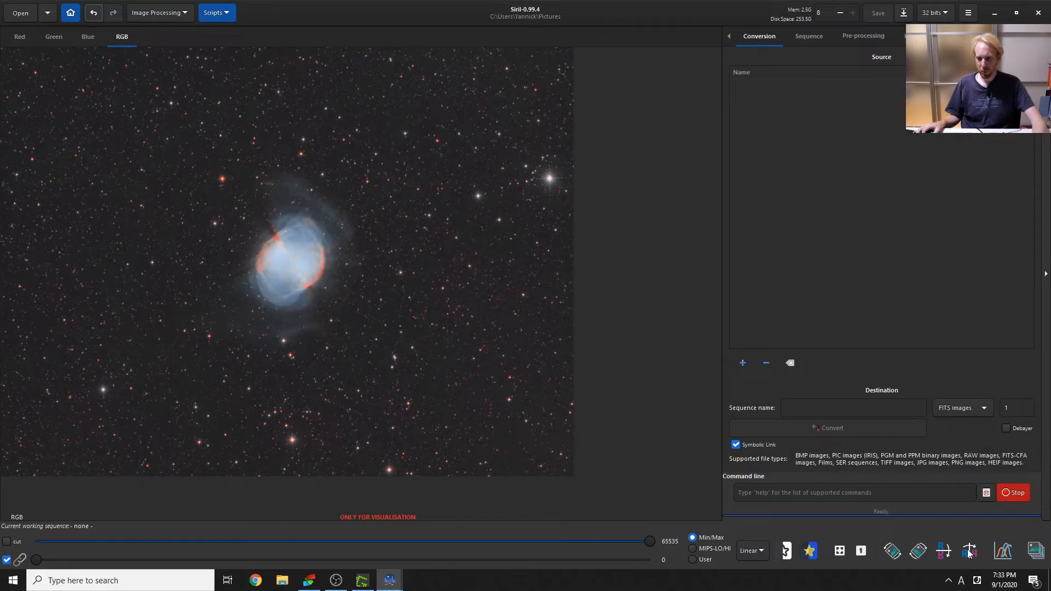
Step: Darken the background with a Histogram Transformation, setting the shadows to about 0.0285, then apply it and close the dialog
left_click(1005, 556)
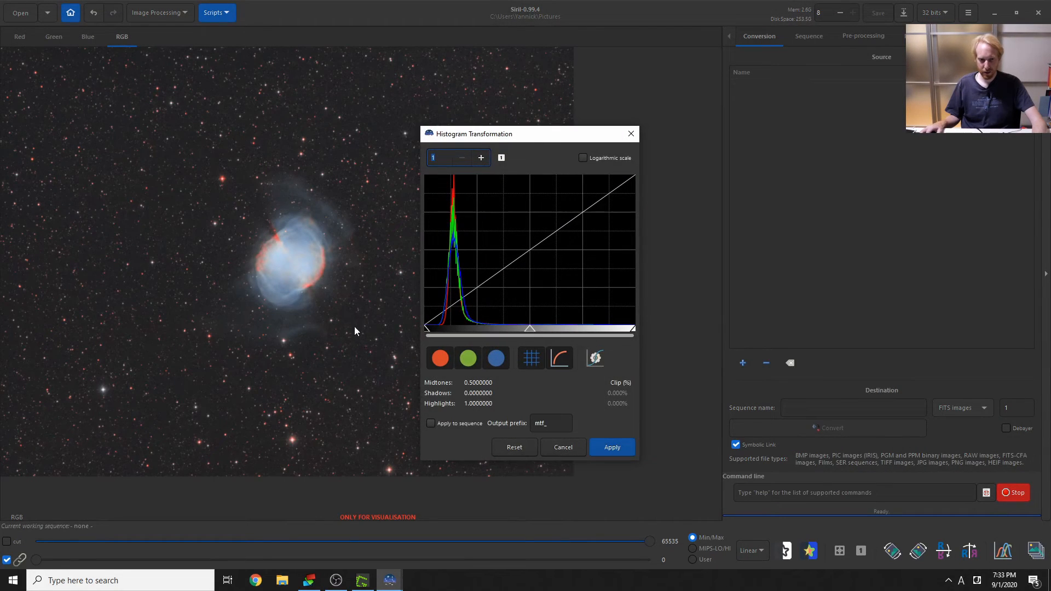
left_click_drag(426, 329, 431, 329)
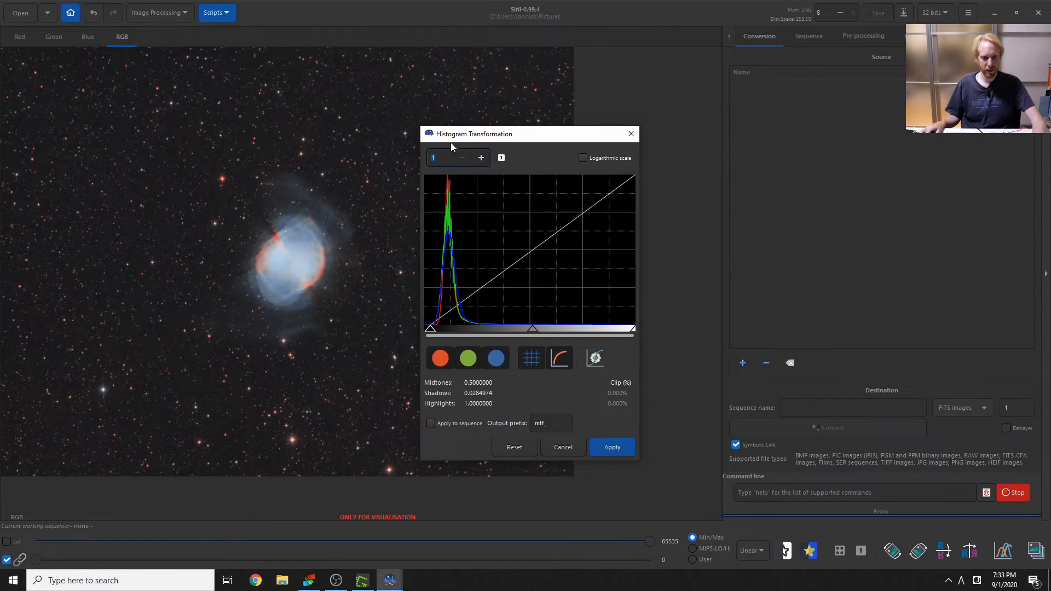
left_click_drag(452, 141, 707, 83)
scroll(372, 288, "up", 2)
scroll(455, 319, "down", 2)
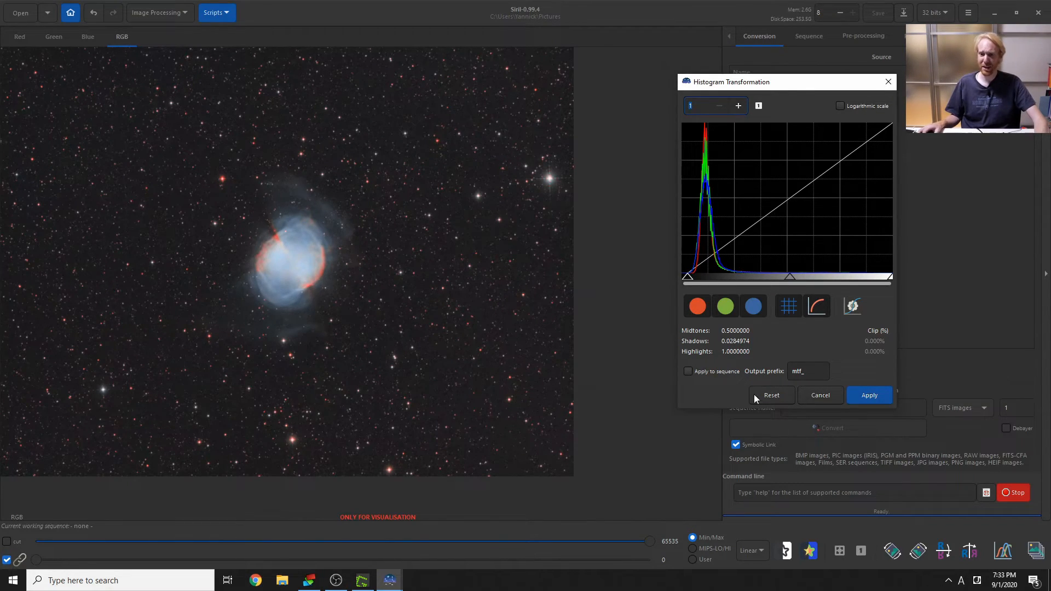
left_click(869, 395)
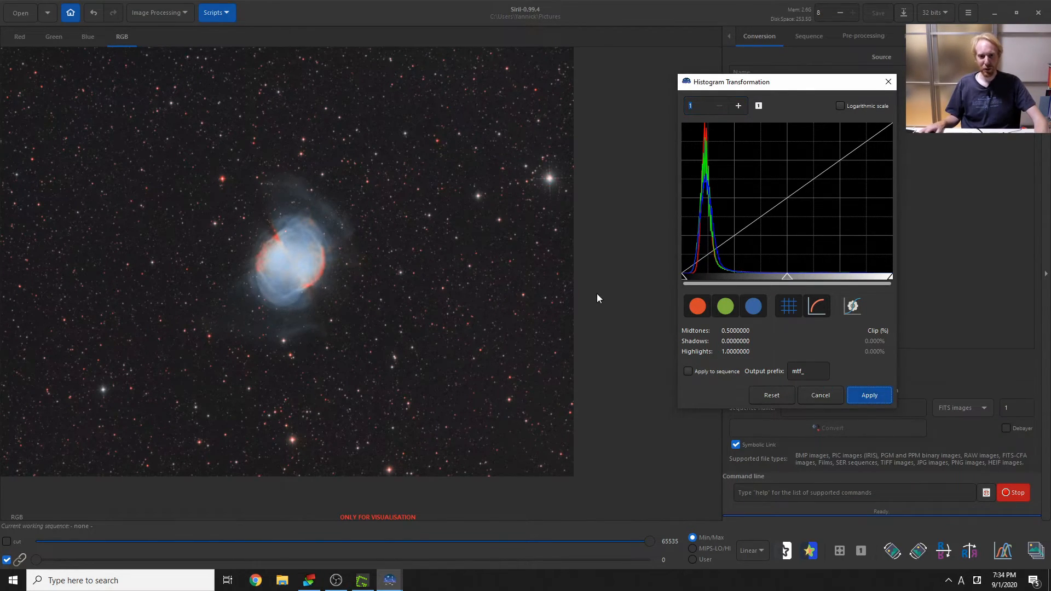
left_click(826, 399)
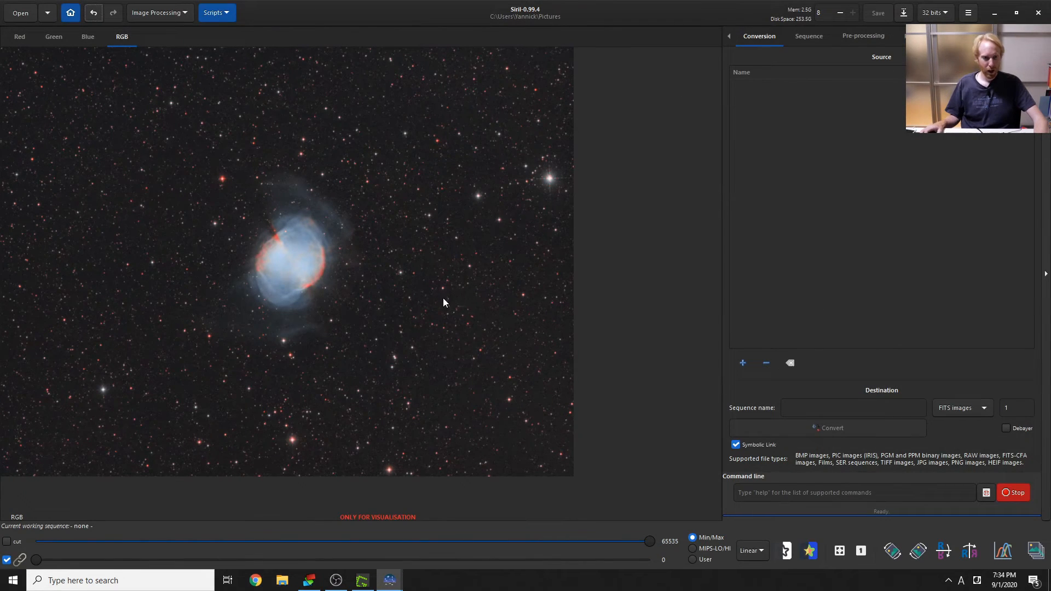
Step: Increase the color saturation of the Cyan-Blue / Blue-Magenta hues by an amount of 0.57 with the background preserved
scroll(422, 323, "up", 3)
scroll(556, 372, "down", 3)
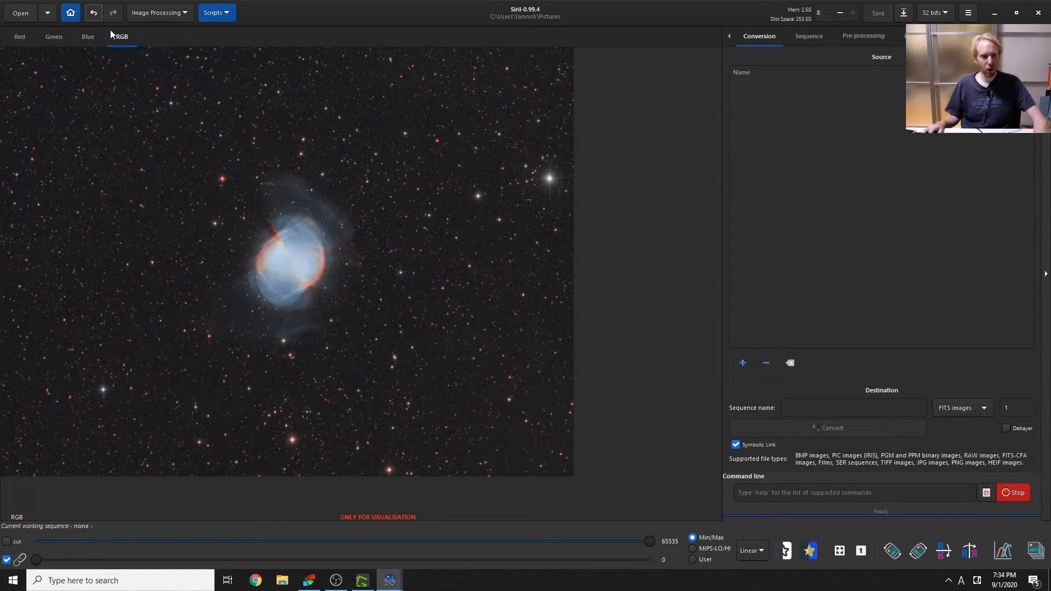
left_click(167, 16)
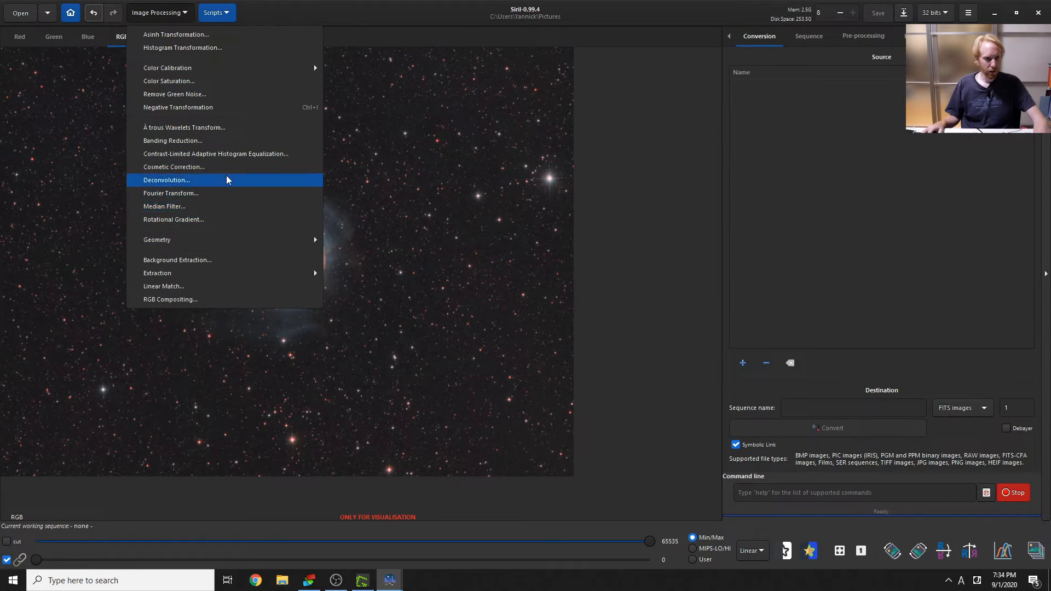
left_click(170, 81)
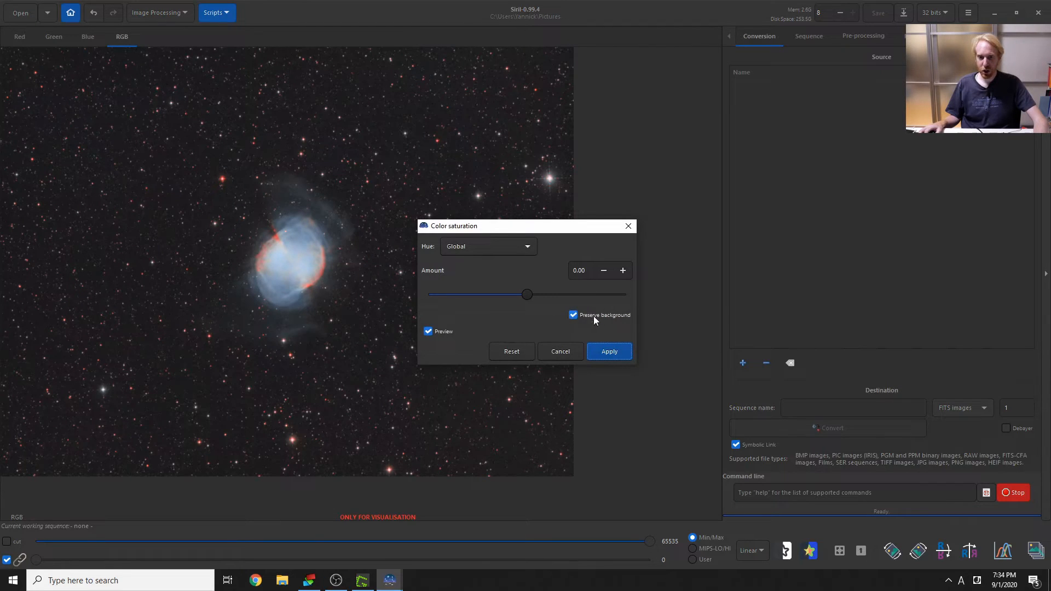
left_click_drag(485, 233, 648, 210)
left_click(656, 223)
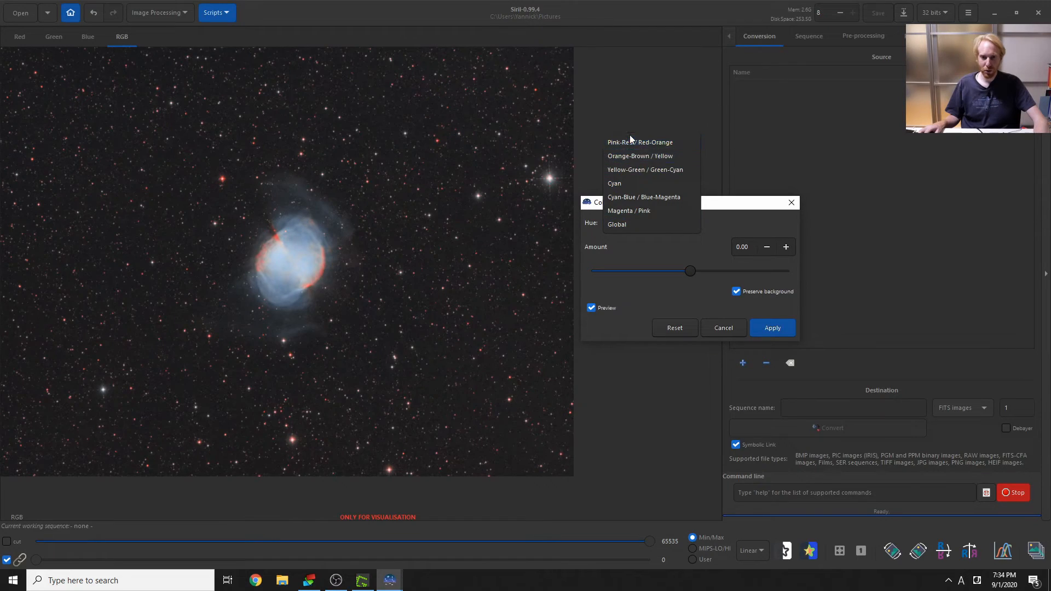
left_click(620, 198)
left_click_drag(691, 272, 740, 276)
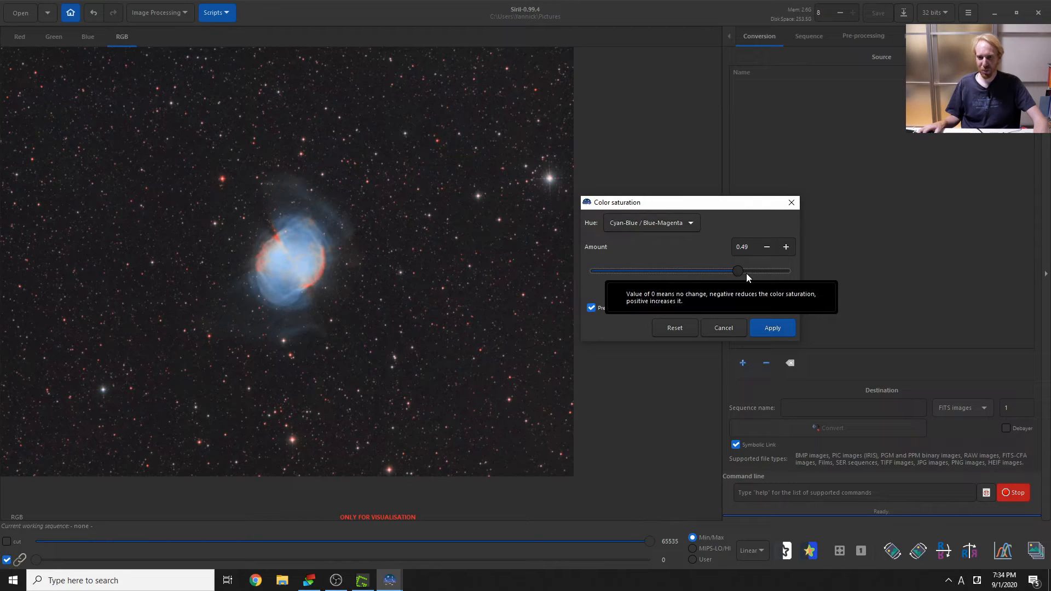
left_click_drag(739, 274, 746, 274)
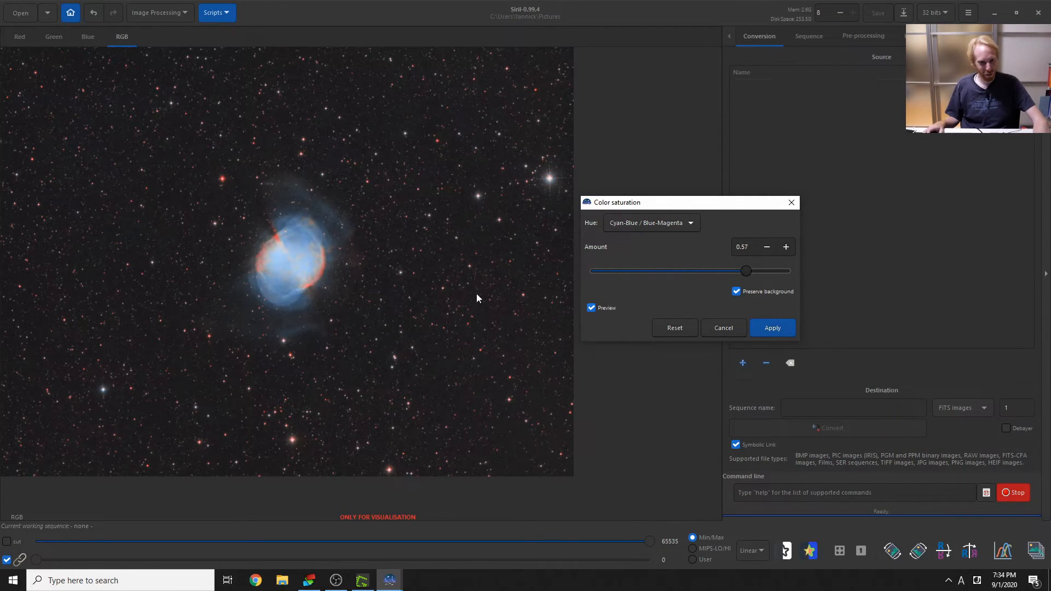
Step: Check the nebula's blue tones up close and apply the color saturation change
scroll(435, 296, "up", 3)
scroll(462, 309, "down", 2)
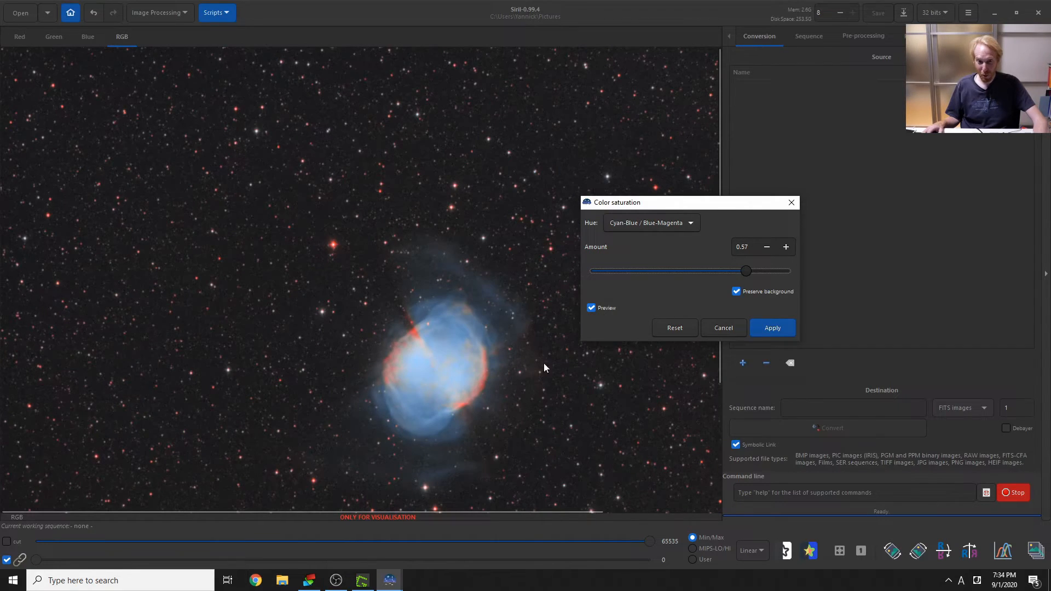
scroll(544, 364, "down", 1)
scroll(486, 376, "up", 1)
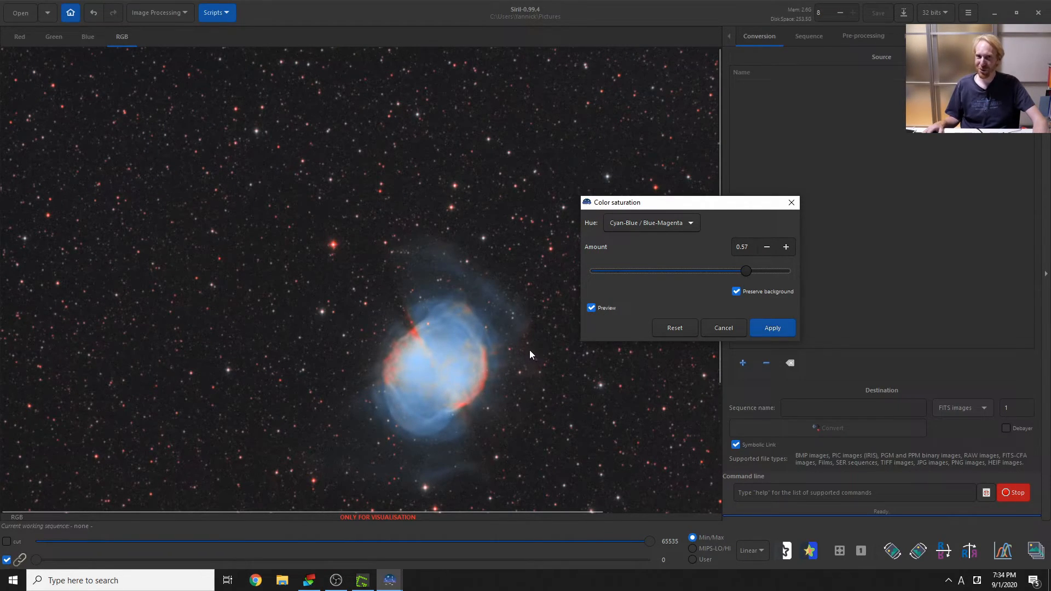
scroll(523, 334, "down", 2)
scroll(474, 318, "up", 1)
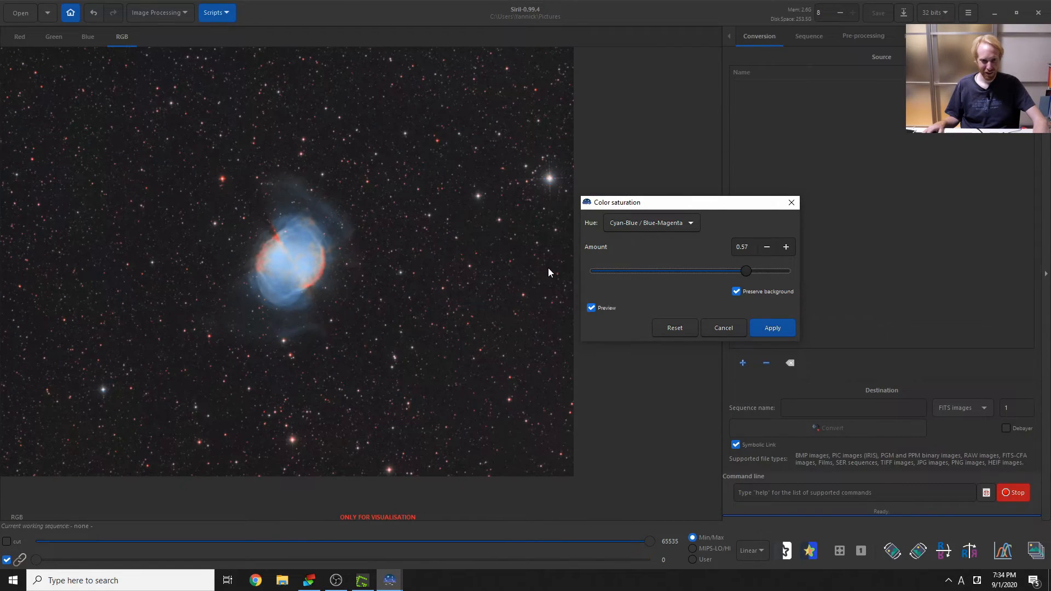
left_click(769, 328)
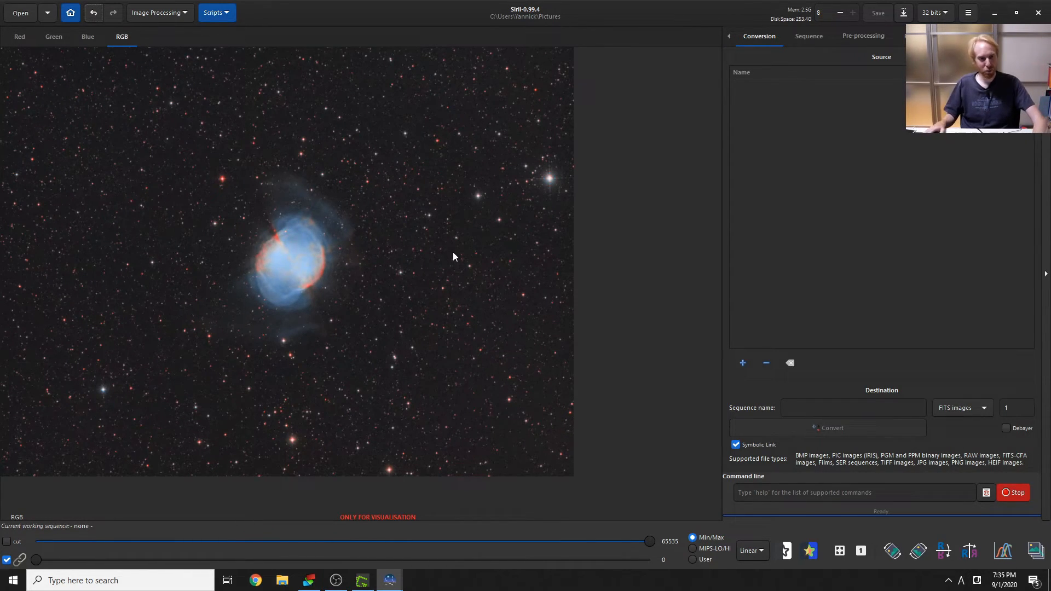
Step: Try a color saturation boost of 0.69 on the Orange-Brown / Yellow hues, comparing the nebula with and without the preview
left_click(164, 12)
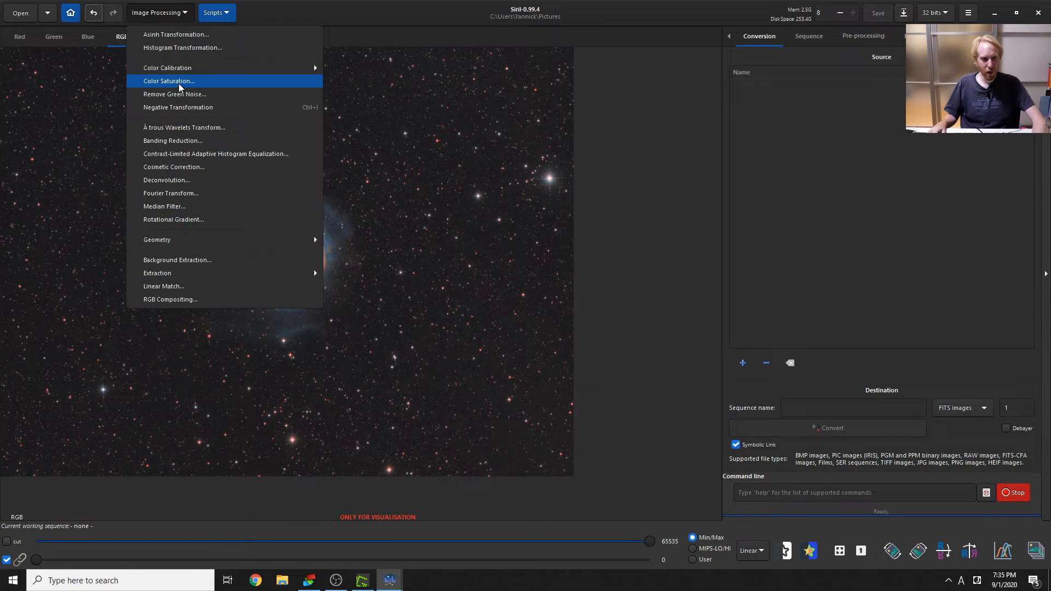
left_click(181, 85)
left_click(646, 225)
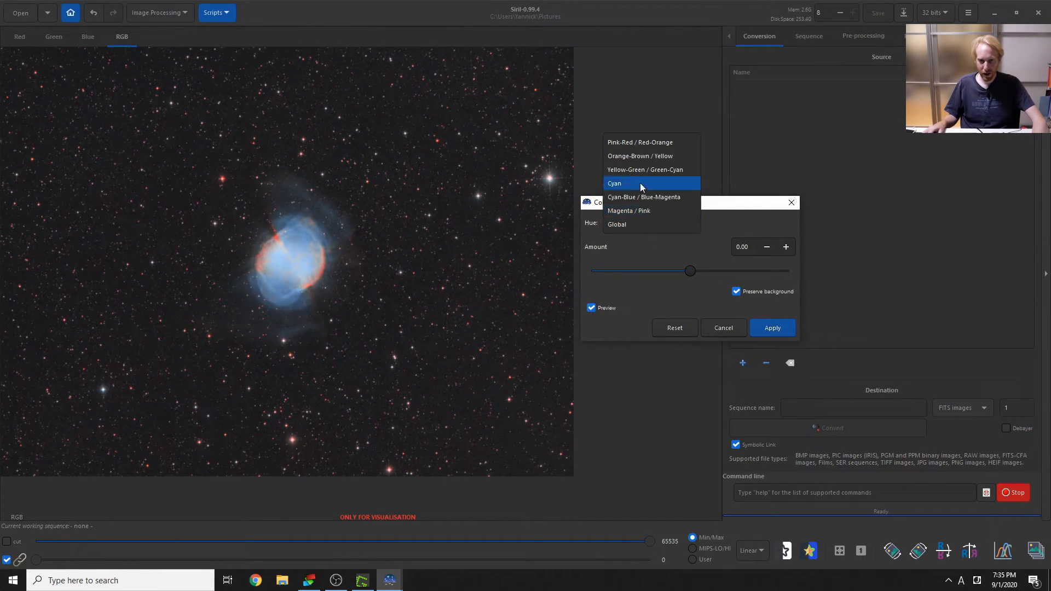
left_click(631, 157)
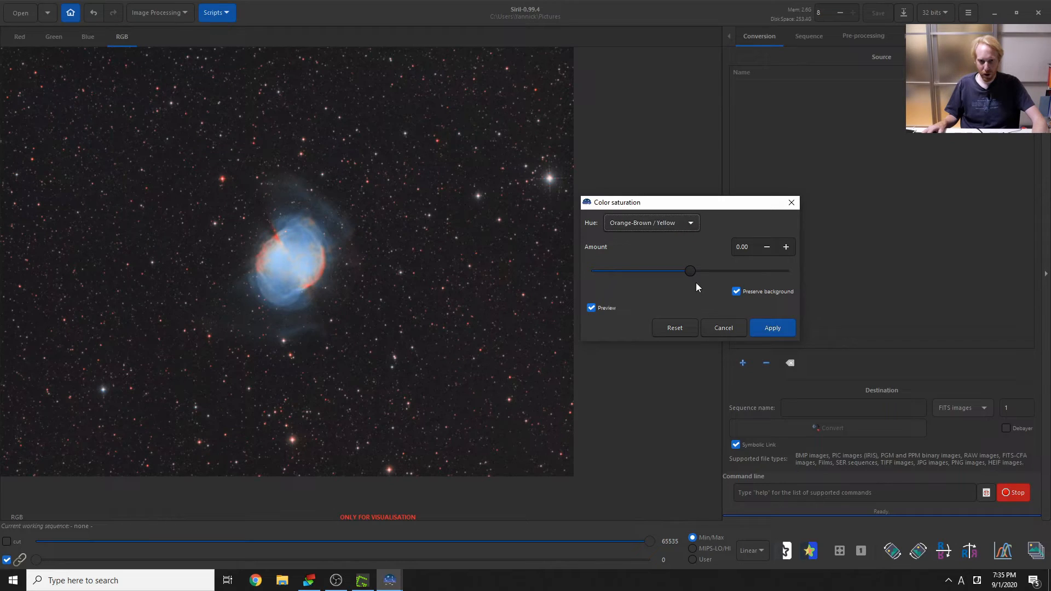
left_click_drag(691, 271, 758, 272)
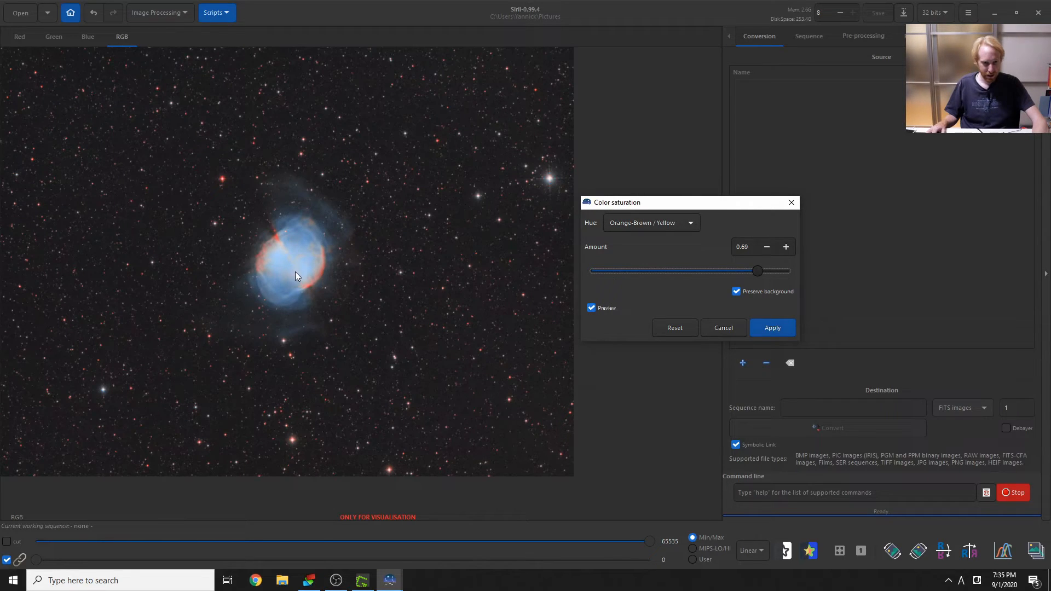
scroll(309, 279, "up", 3)
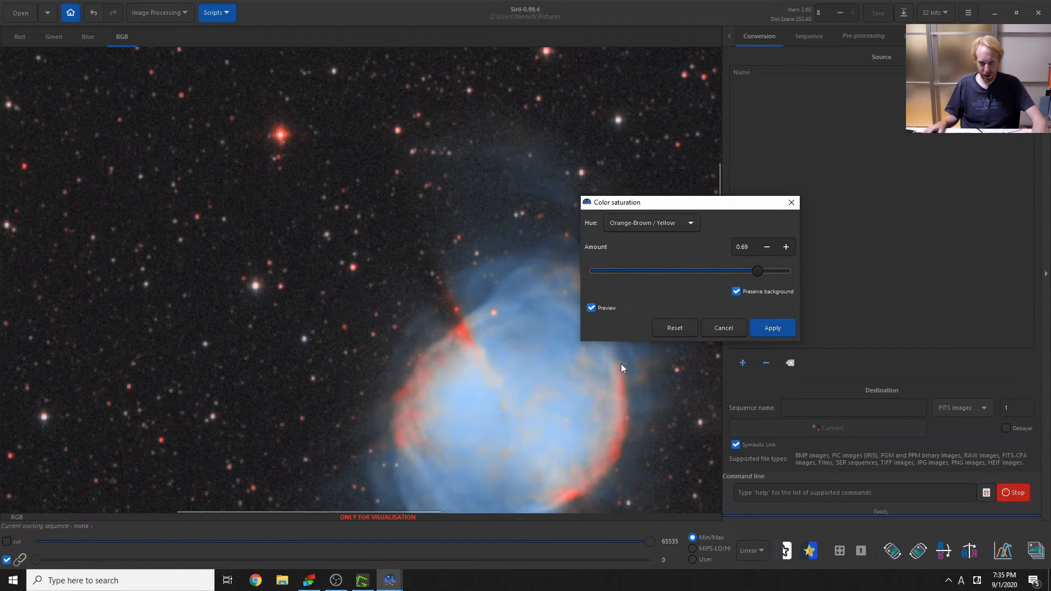
left_click(591, 308)
left_click(591, 308)
left_click(591, 309)
left_click(591, 309)
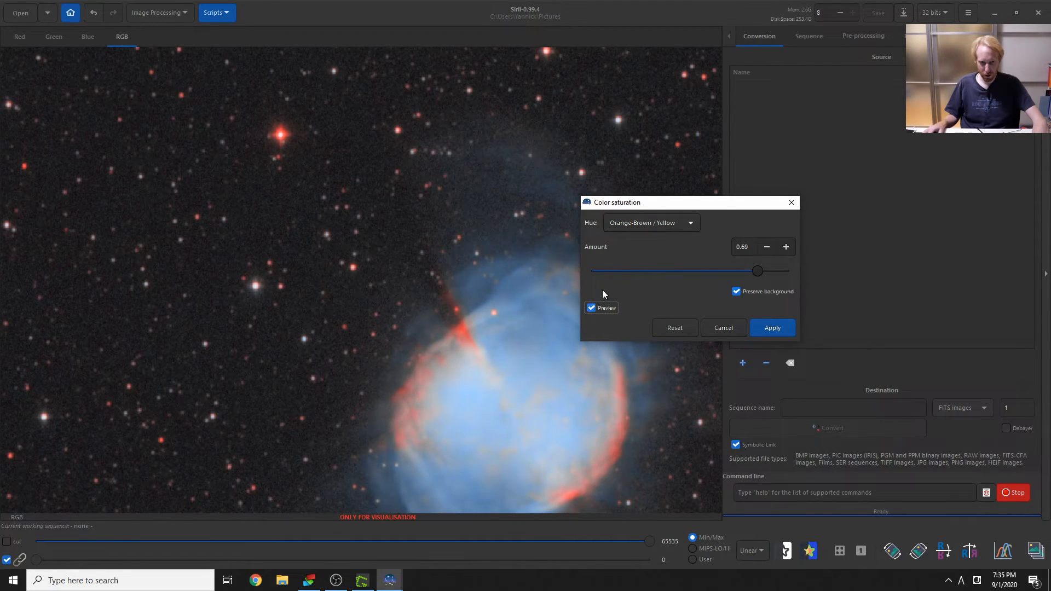
Step: Try a saturation amount of 0.21 on the Pink-Red / Red-Orange hues and 0.46 on Yellow-Green / Green-Cyan
left_click(639, 221)
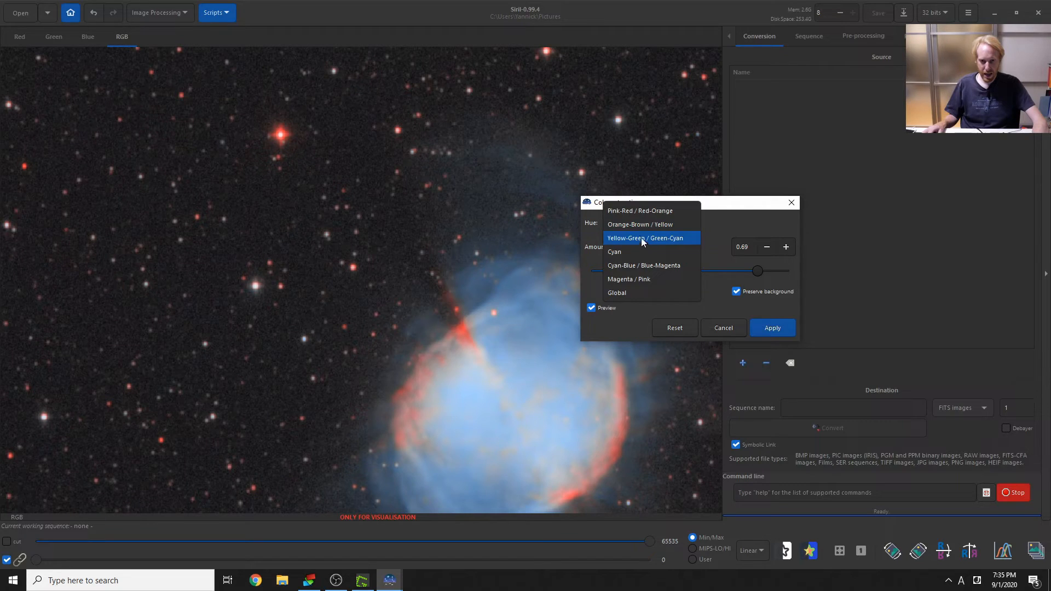
left_click(632, 211)
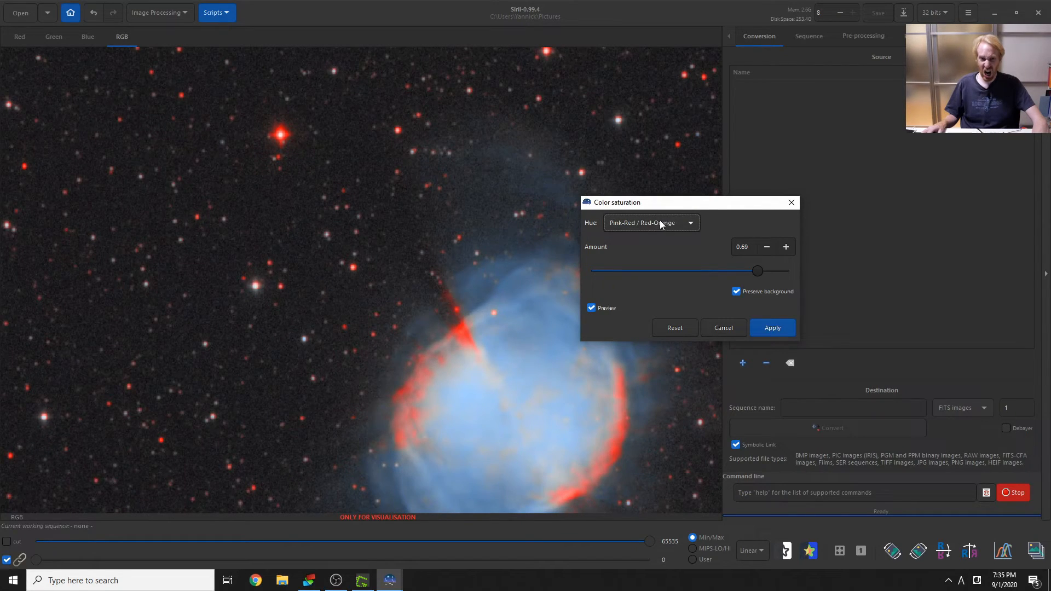
left_click_drag(748, 274, 710, 271)
left_click(657, 224)
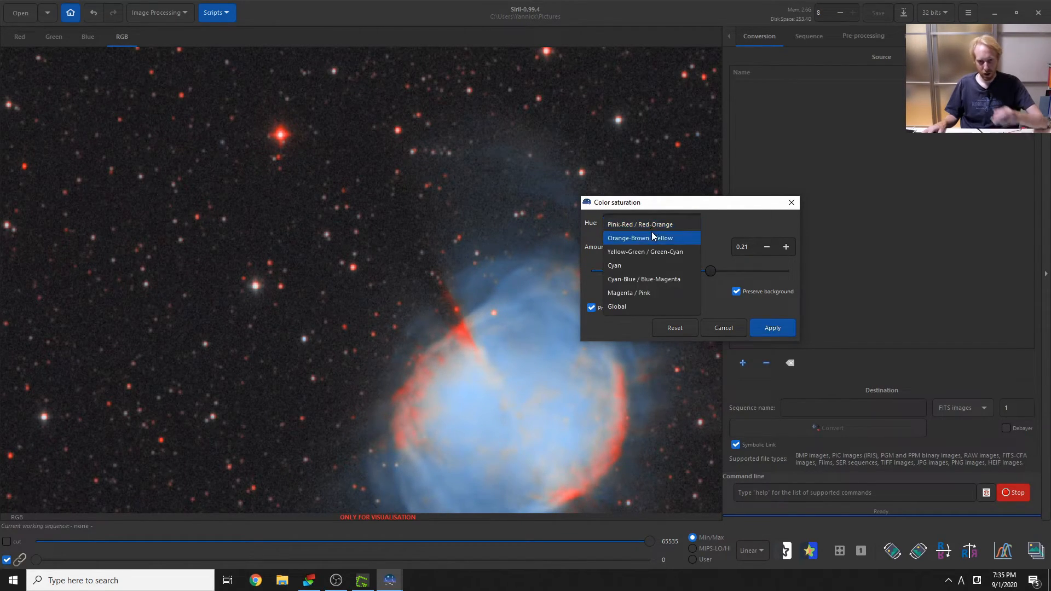
left_click(631, 254)
left_click_drag(711, 272, 737, 272)
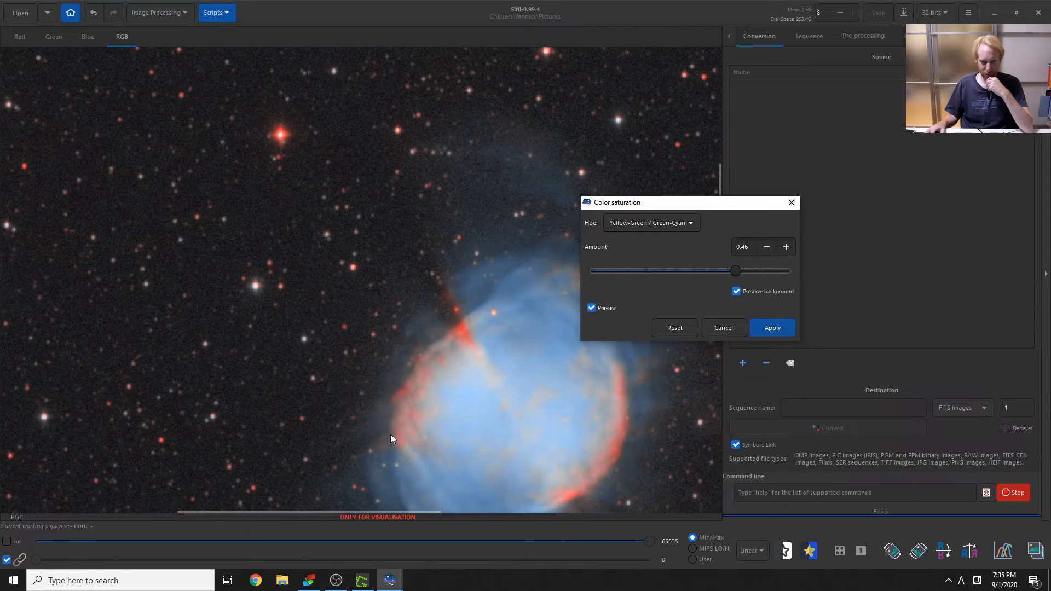
Step: Try Orange-Brown / Yellow saturation amounts of 1.00 and 0.48, then cancel the color saturation adjustment
left_click(633, 222)
left_click(627, 213)
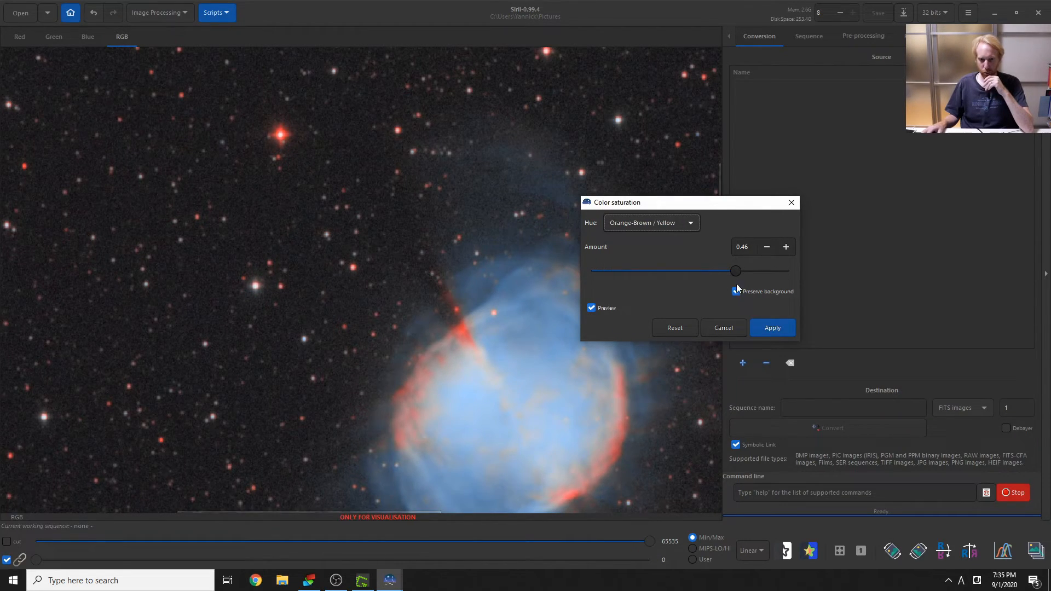
left_click_drag(737, 271, 800, 280)
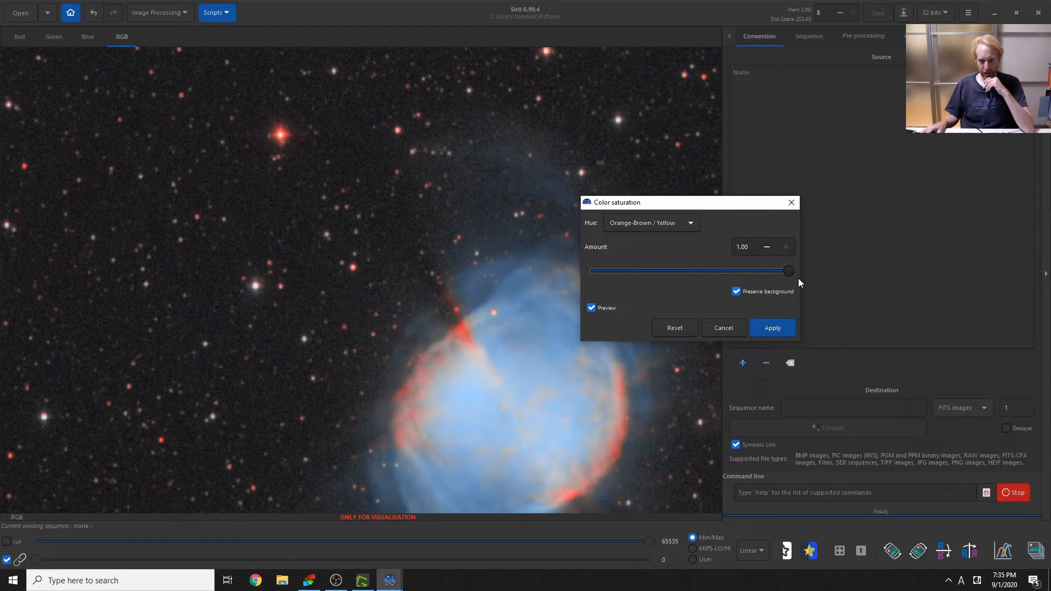
left_click_drag(736, 272, 737, 274)
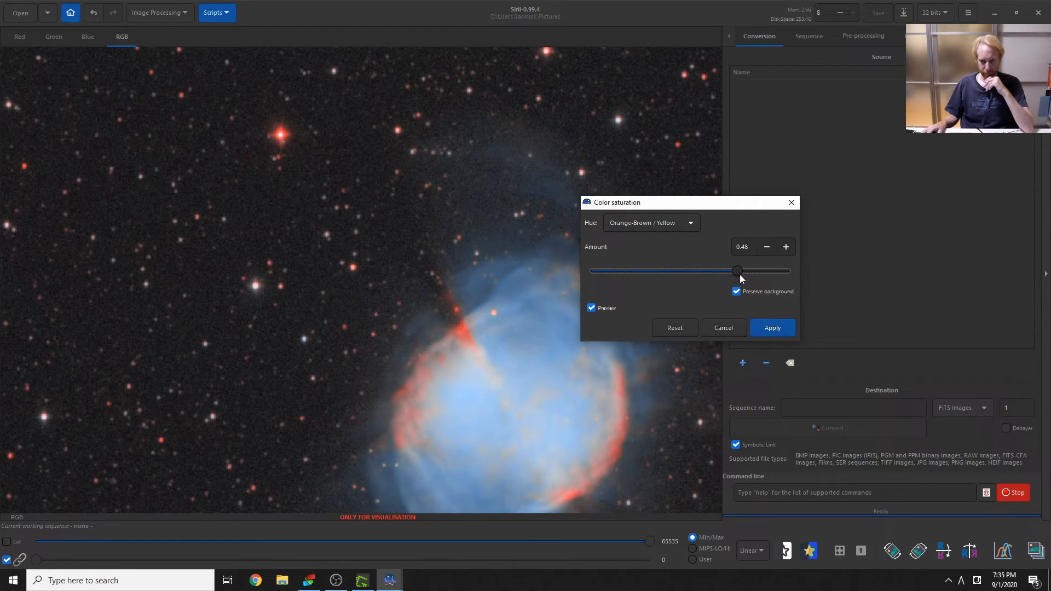
left_click(721, 333)
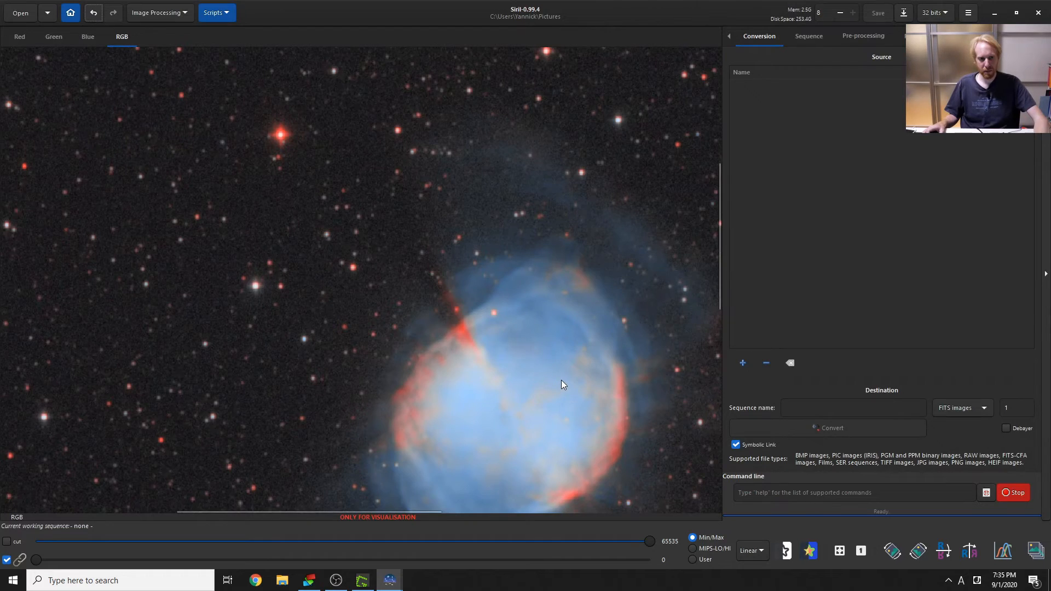
scroll(562, 378, "up", 1)
scroll(564, 372, "down", 3)
scroll(553, 373, "down", 1)
scroll(470, 356, "up", 2)
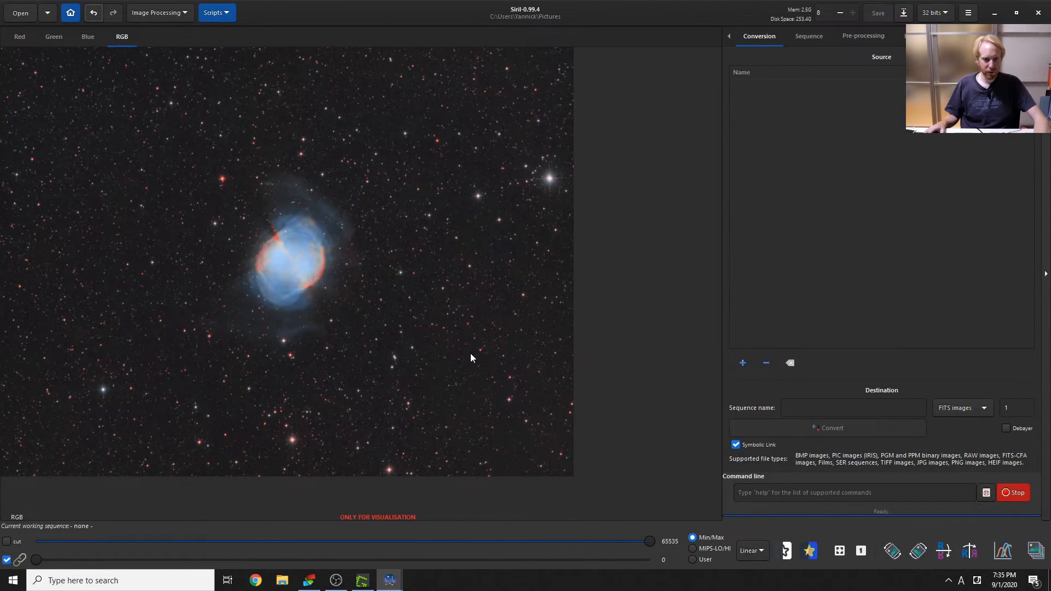
scroll(470, 356, "down", 1)
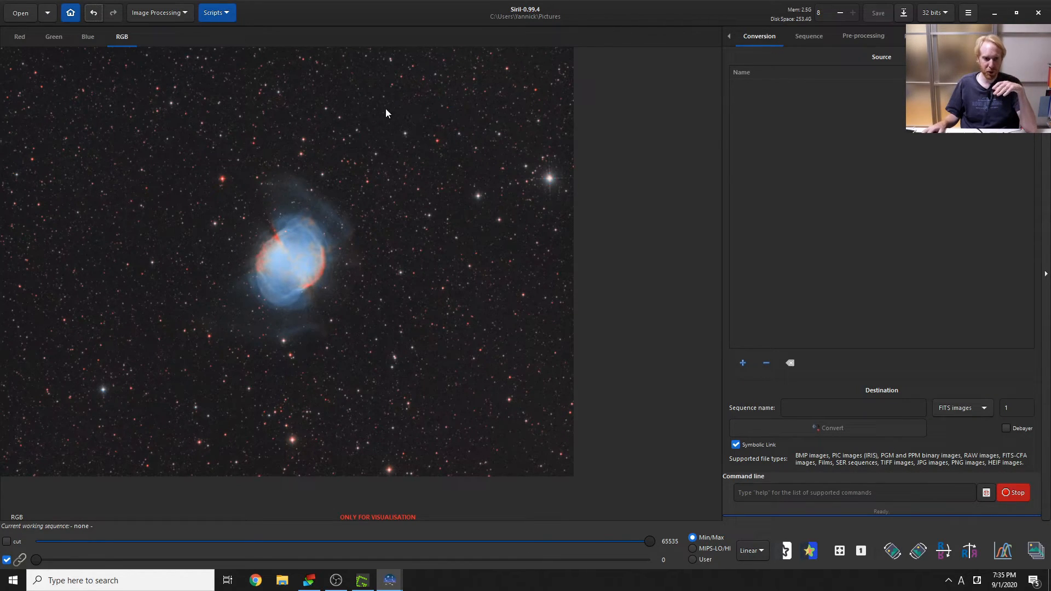
Step: Apply a Median Filter to the image with a 5x5 kernel and 2 iterations
left_click(174, 13)
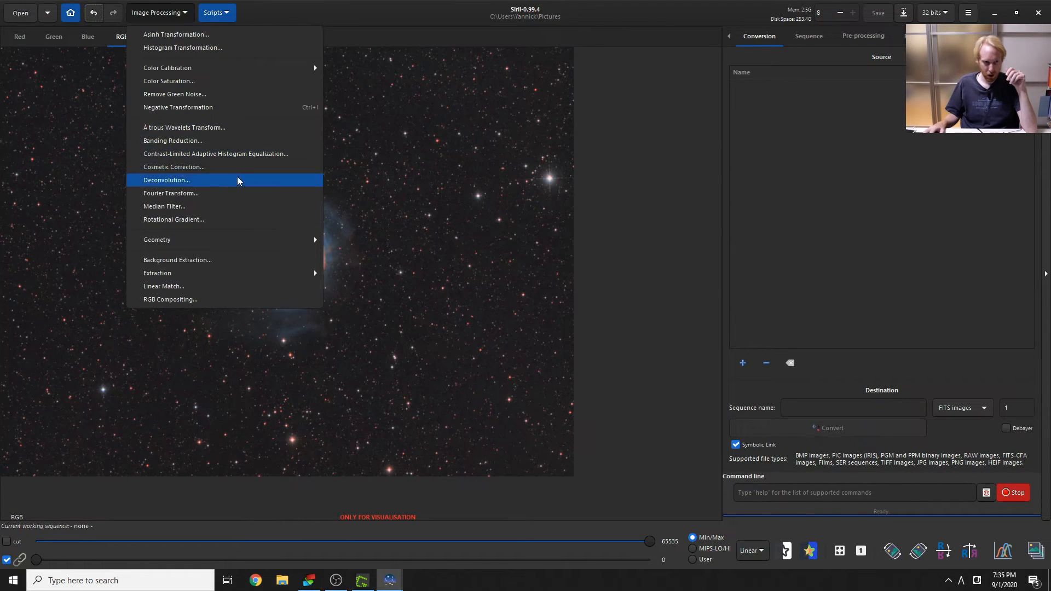
left_click(189, 206)
left_click_drag(502, 229, 639, 189)
left_click(613, 208)
left_click(614, 223)
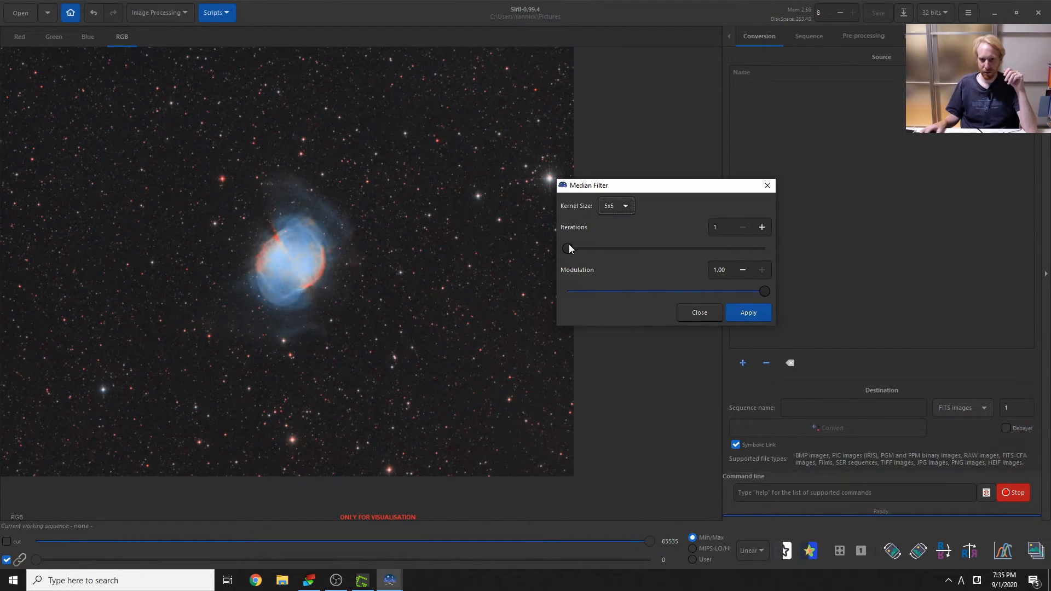
left_click(762, 226)
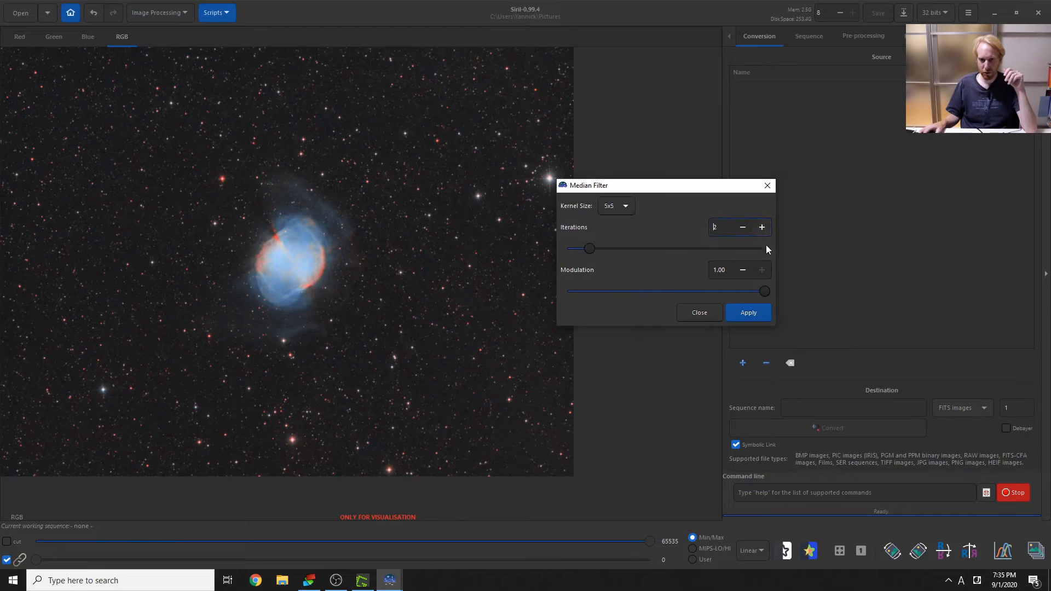
left_click(751, 316)
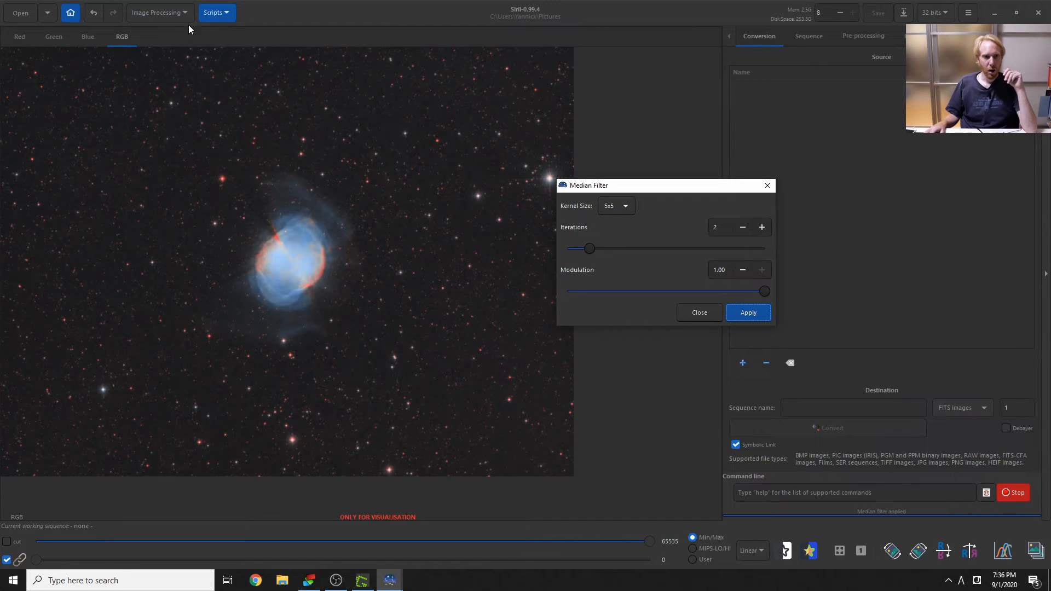
Step: Compare the nebula up close with and without the median filter, then undo the filter
scroll(326, 303, "up", 3)
scroll(603, 420, "up", 1)
scroll(599, 409, "down", 1)
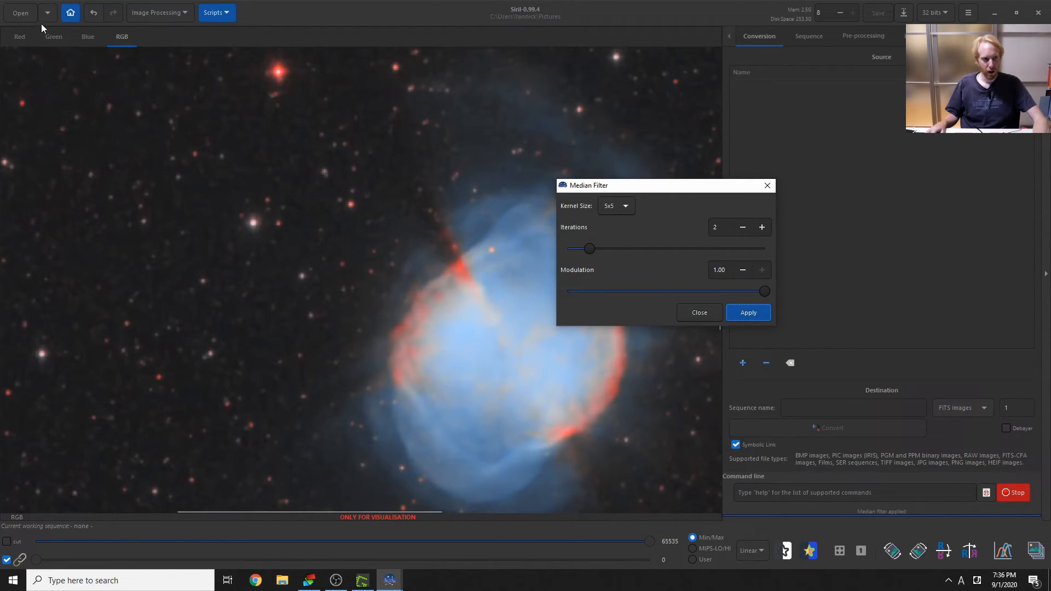
left_click(93, 15)
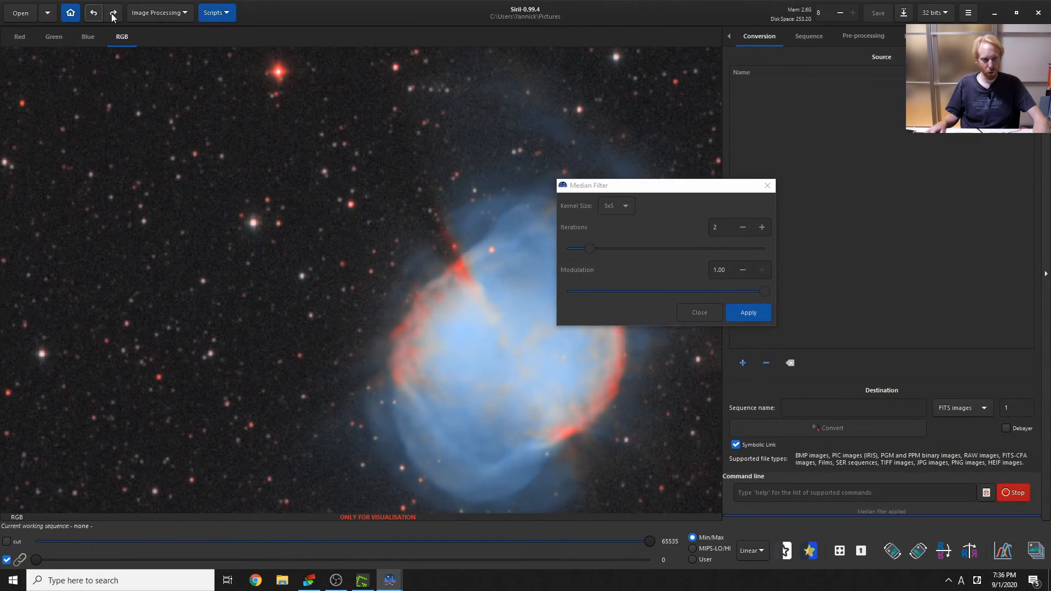
left_click(113, 15)
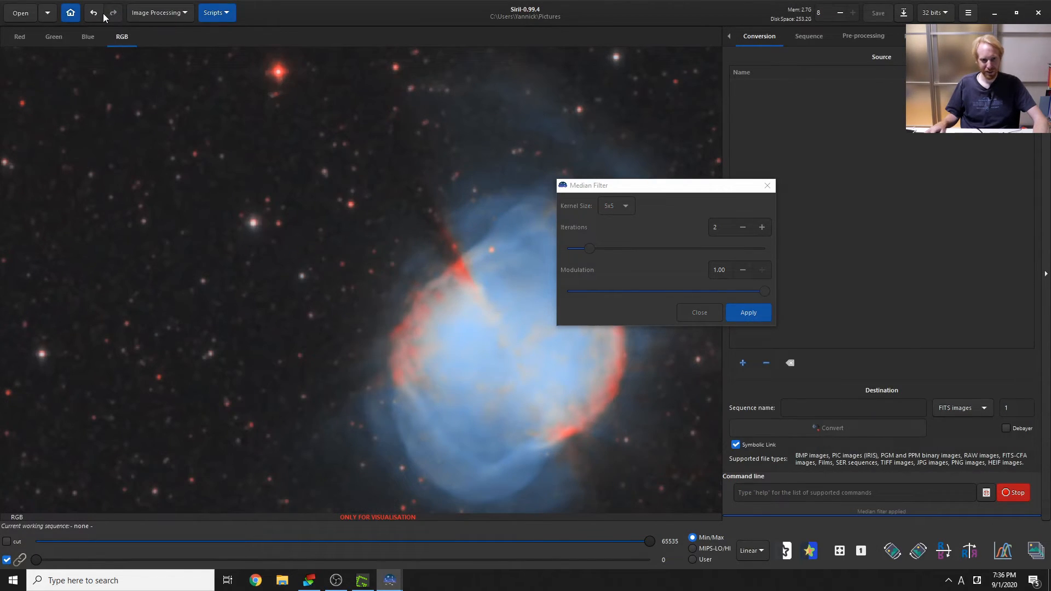
left_click(102, 16)
left_click(94, 13)
Step: Reapply the median filter with 1 iteration, compare it with the unfiltered image and keep the filtered version
left_click(743, 228)
left_click(752, 314)
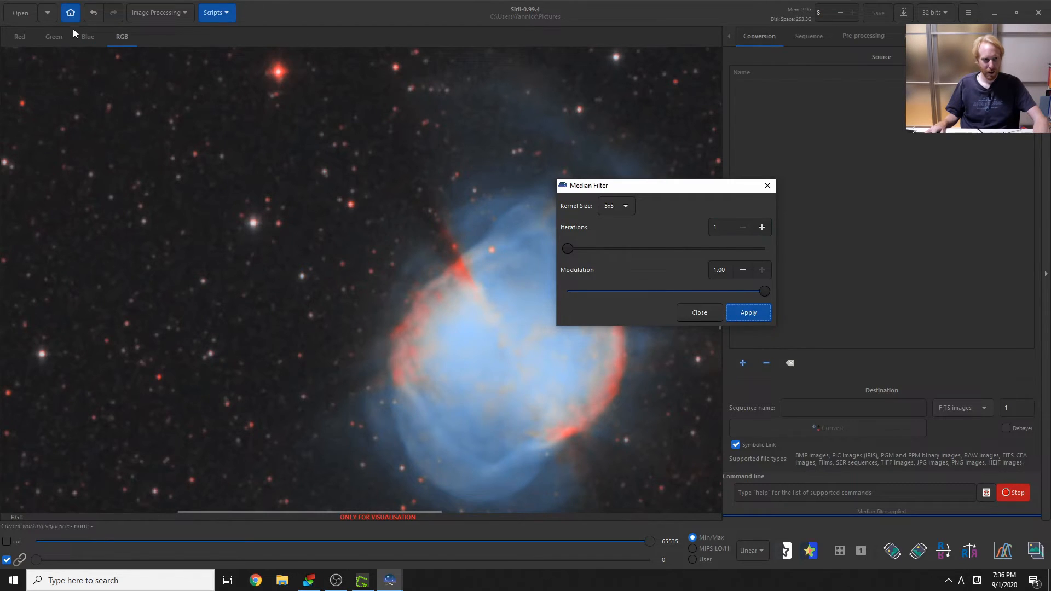
left_click(99, 13)
left_click(107, 15)
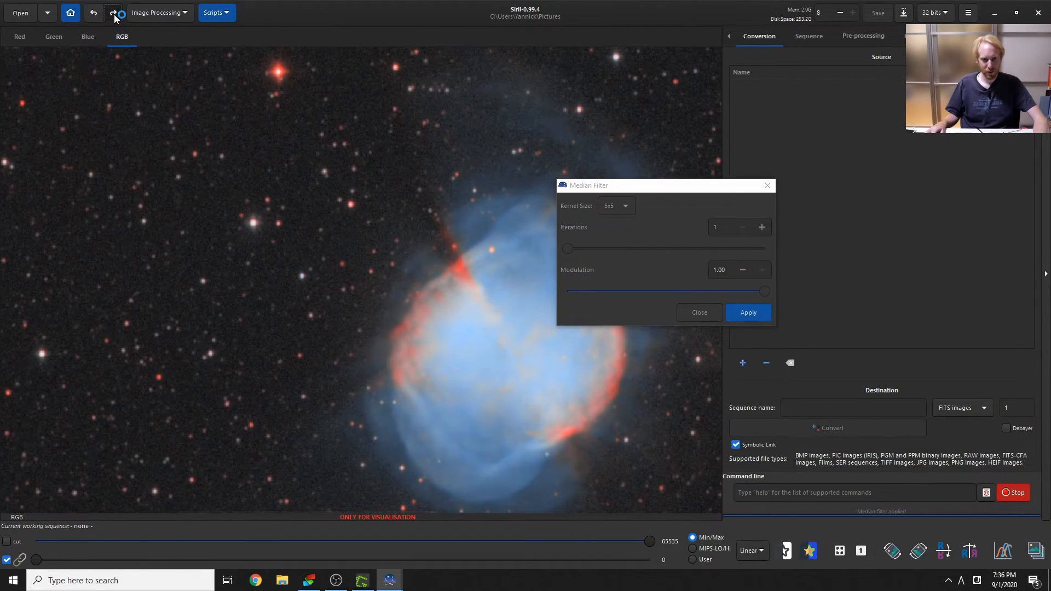
left_click(99, 15)
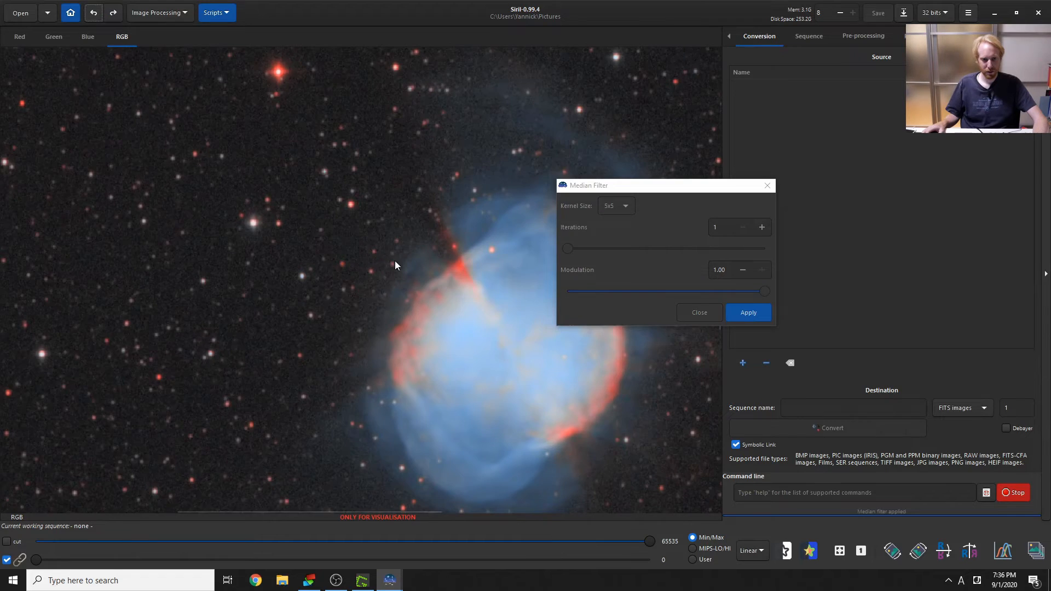
scroll(438, 291, "down", 2)
left_click(112, 15)
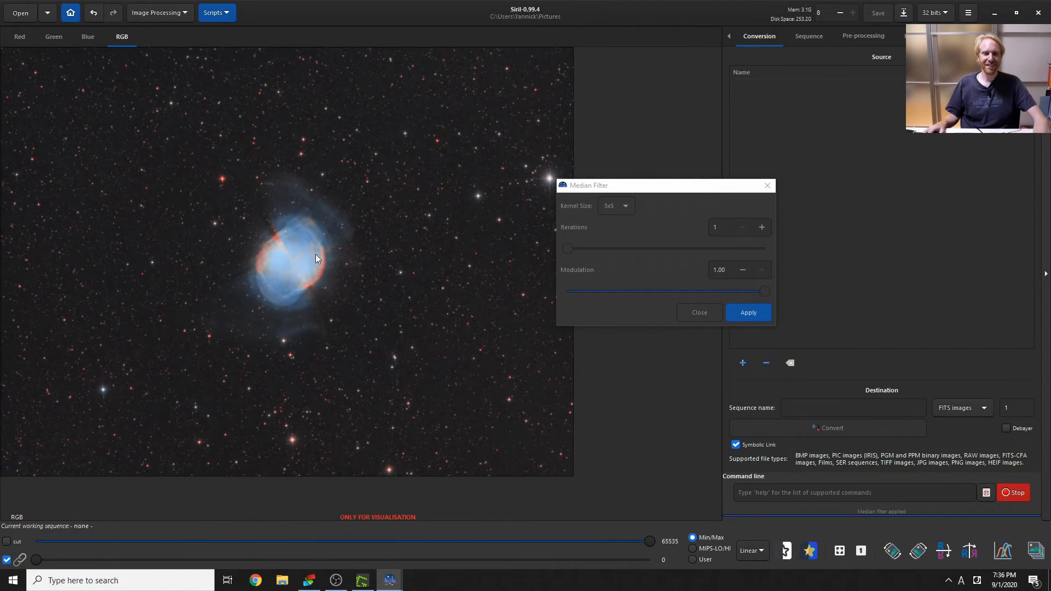
scroll(428, 305, "up", 4)
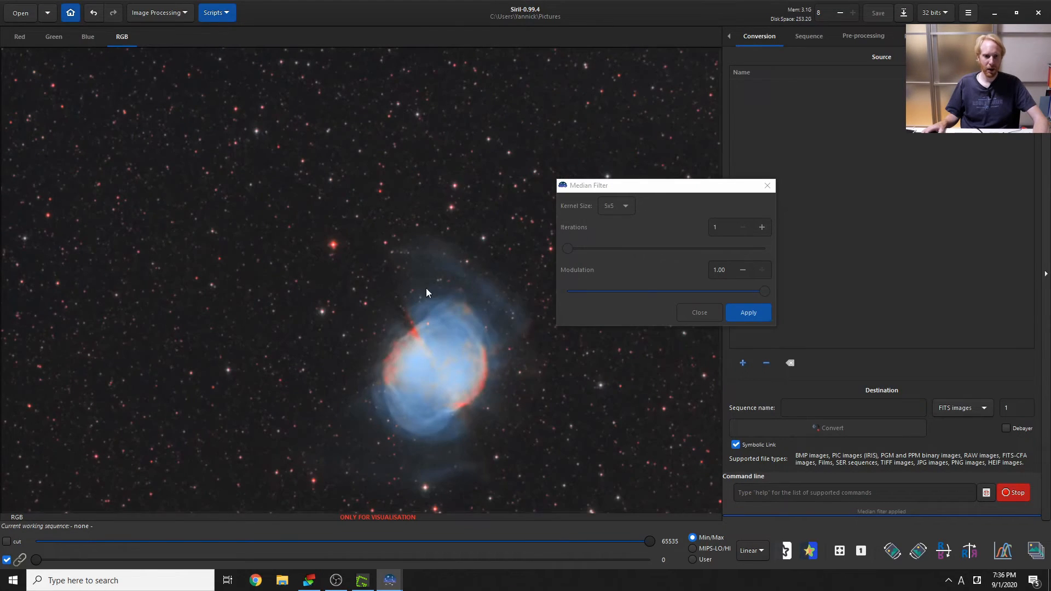
scroll(480, 312, "down", 5)
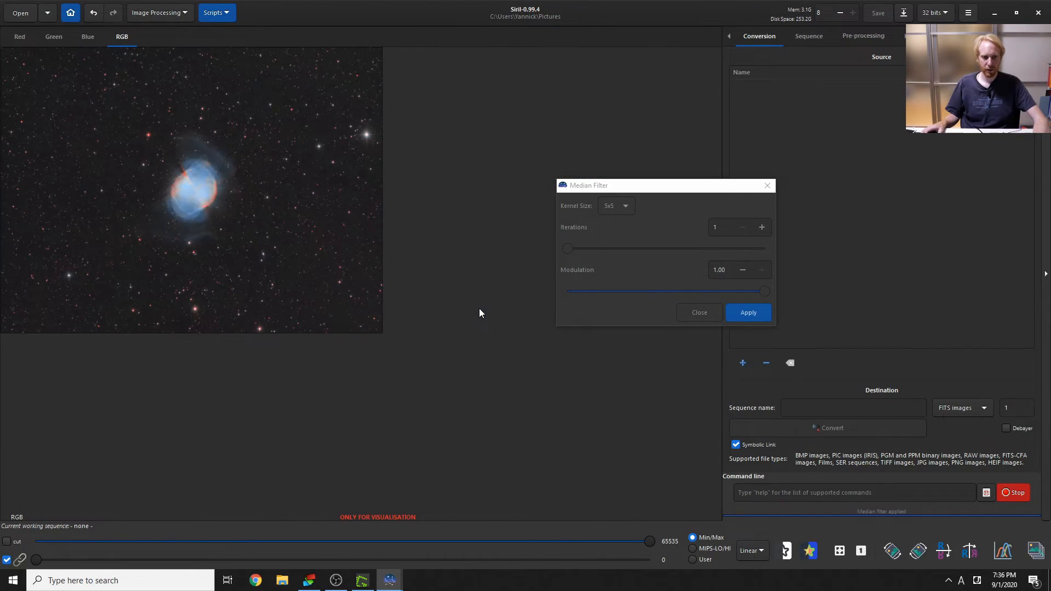
scroll(447, 304, "up", 1)
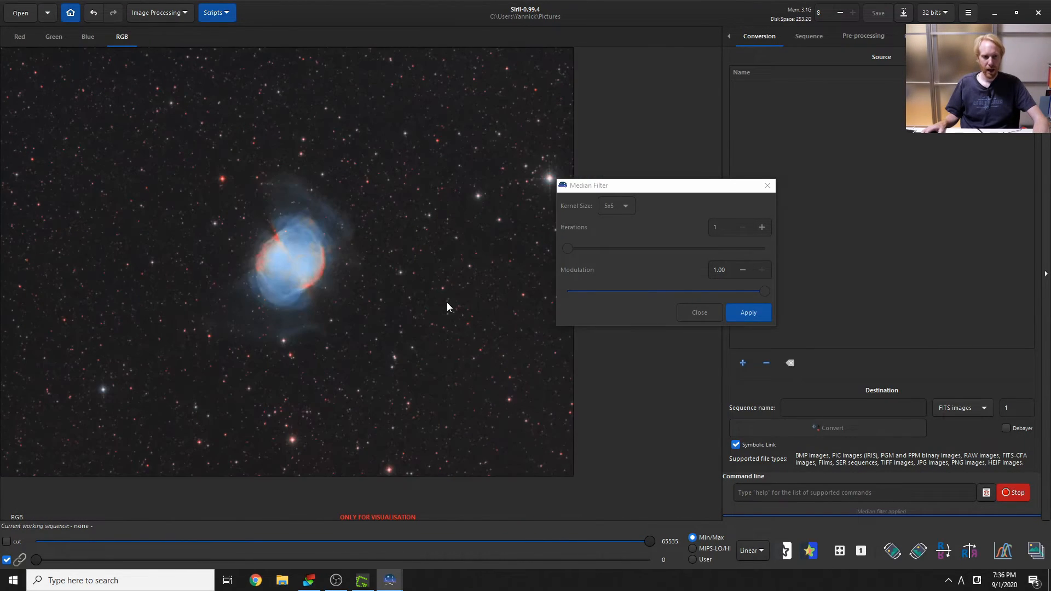
Step: Darken the background with a Histogram Transformation, setting the shadows to about 0.0363, then apply it and close the dialog
left_click(1003, 550)
left_click_drag(571, 387, 573, 385)
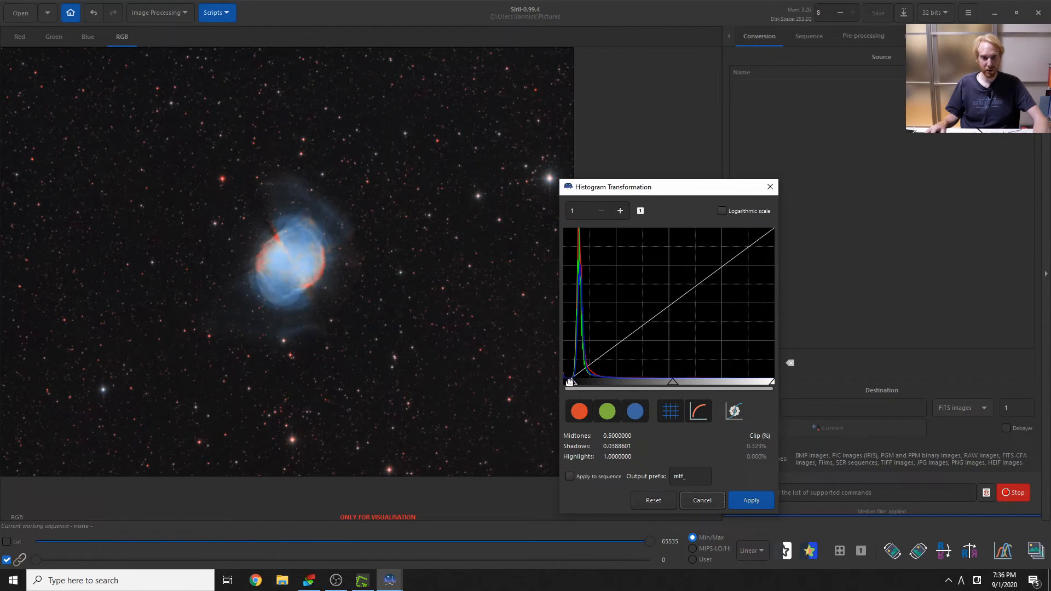
left_click_drag(570, 380, 570, 382)
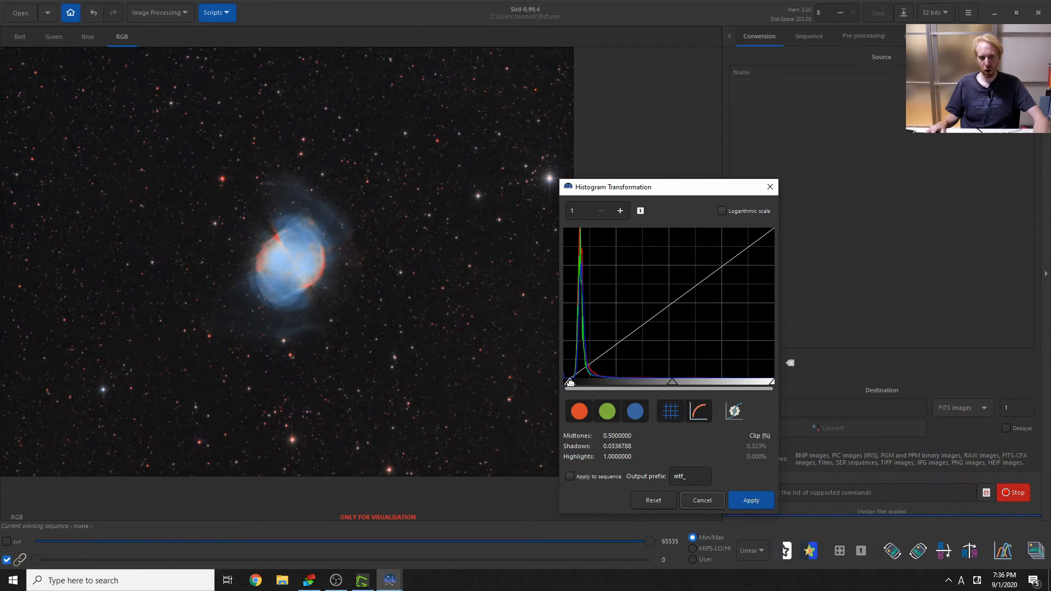
left_click_drag(570, 382, 571, 381)
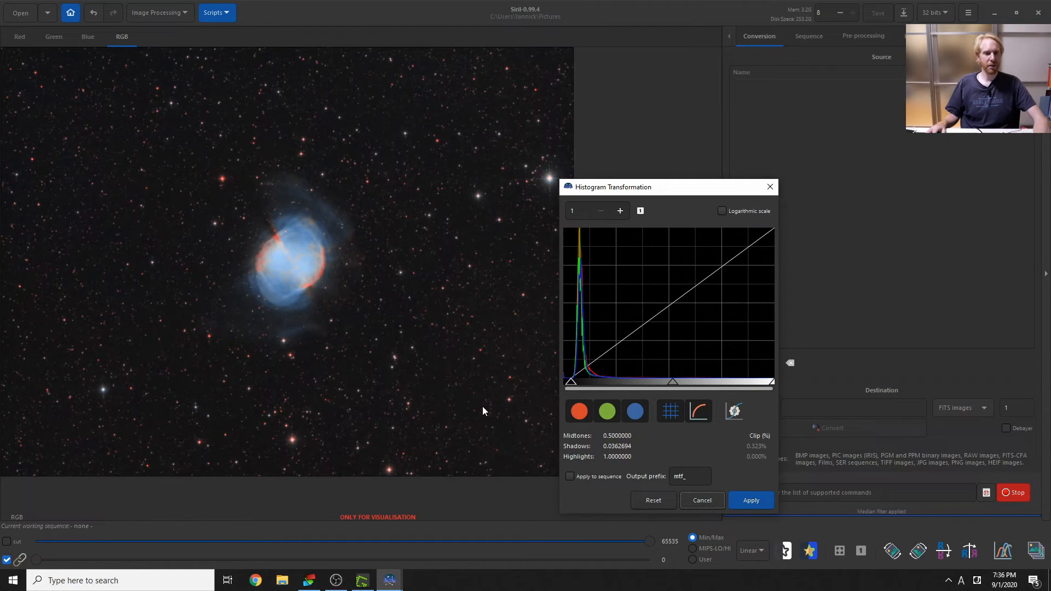
left_click(619, 210)
left_click(619, 210)
left_click(619, 210)
left_click(619, 210)
left_click(619, 210)
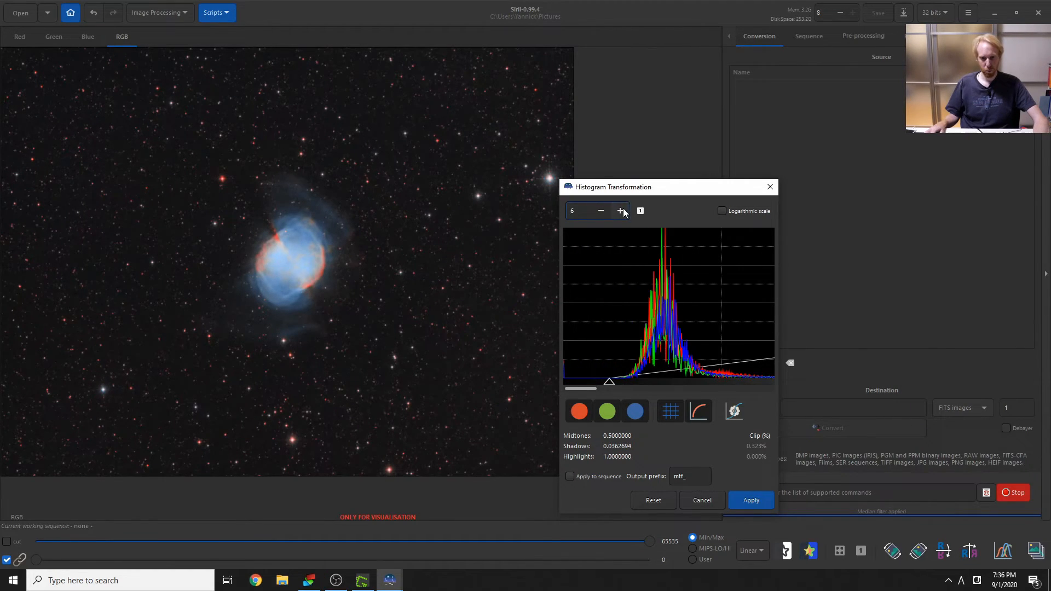
left_click(619, 210)
left_click(752, 500)
left_click(711, 502)
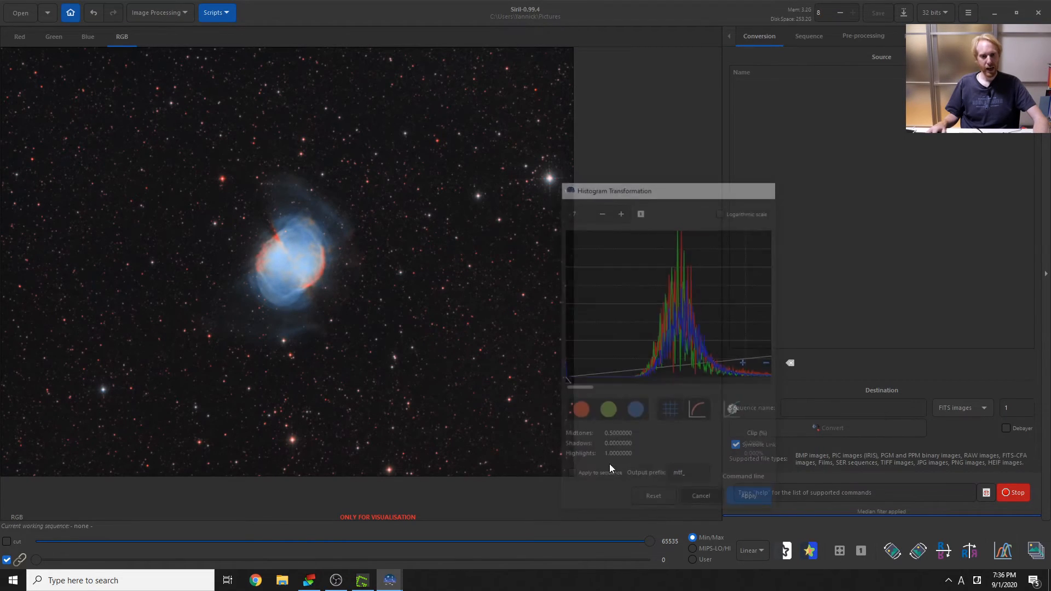
Step: Convert the processed nebula image from 32 bits to 16 bits, accepting the precision loss
scroll(471, 275, "down", 2)
scroll(354, 282, "up", 2)
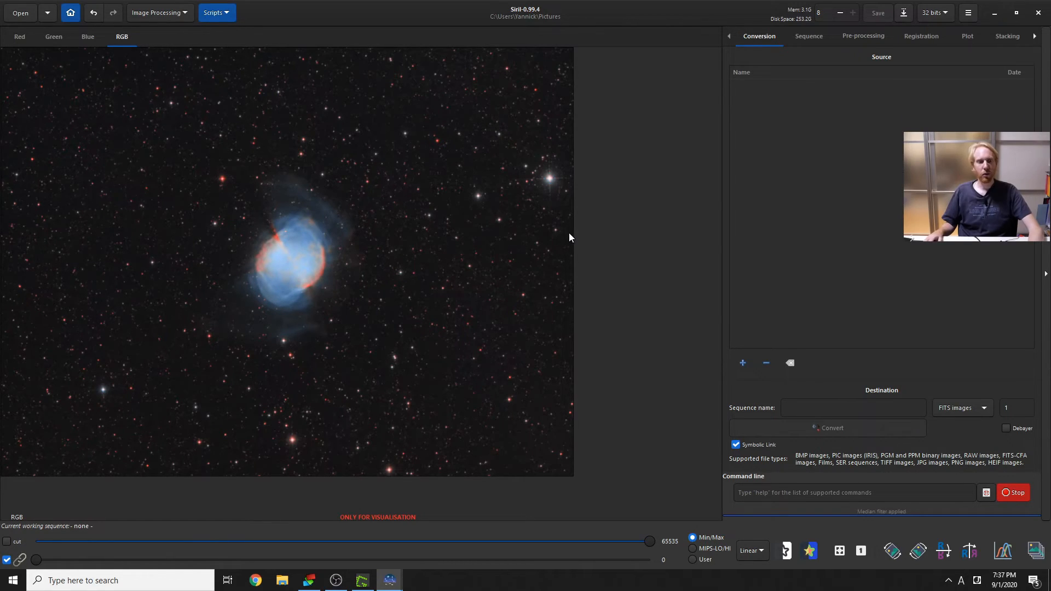
left_click(954, 15)
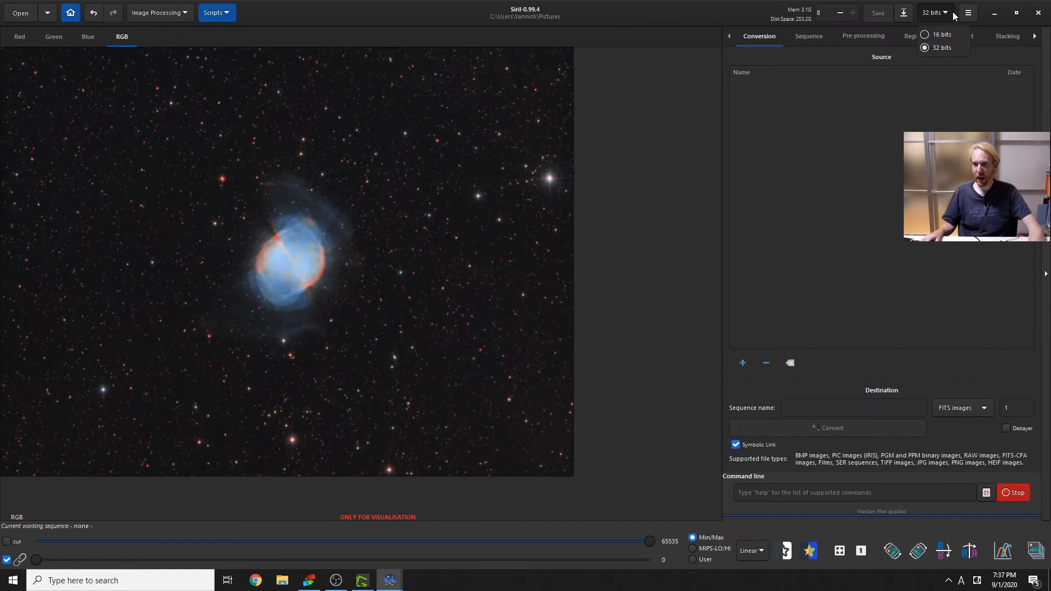
left_click(936, 36)
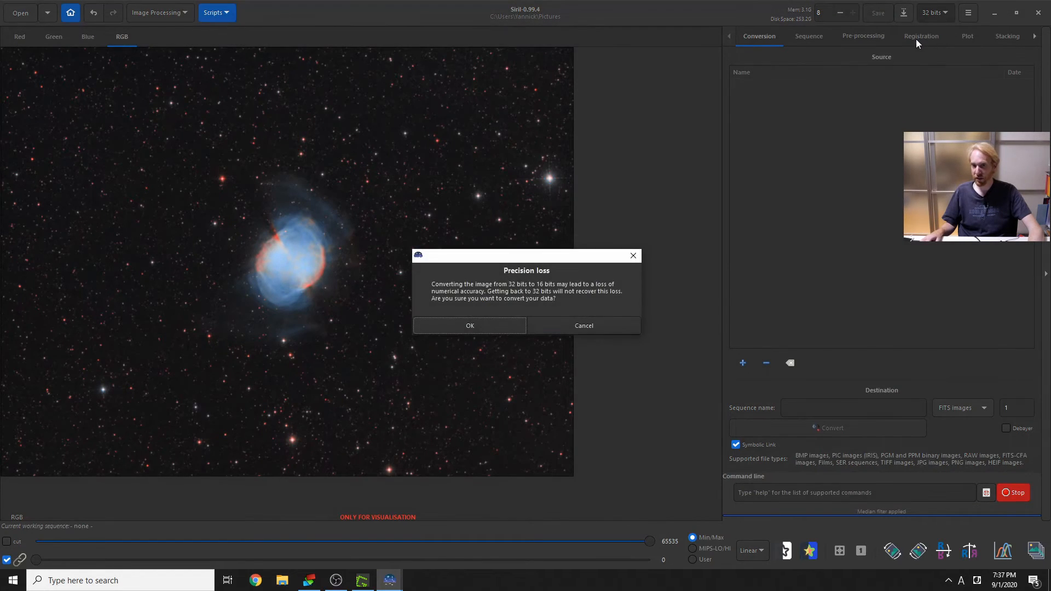
left_click(479, 328)
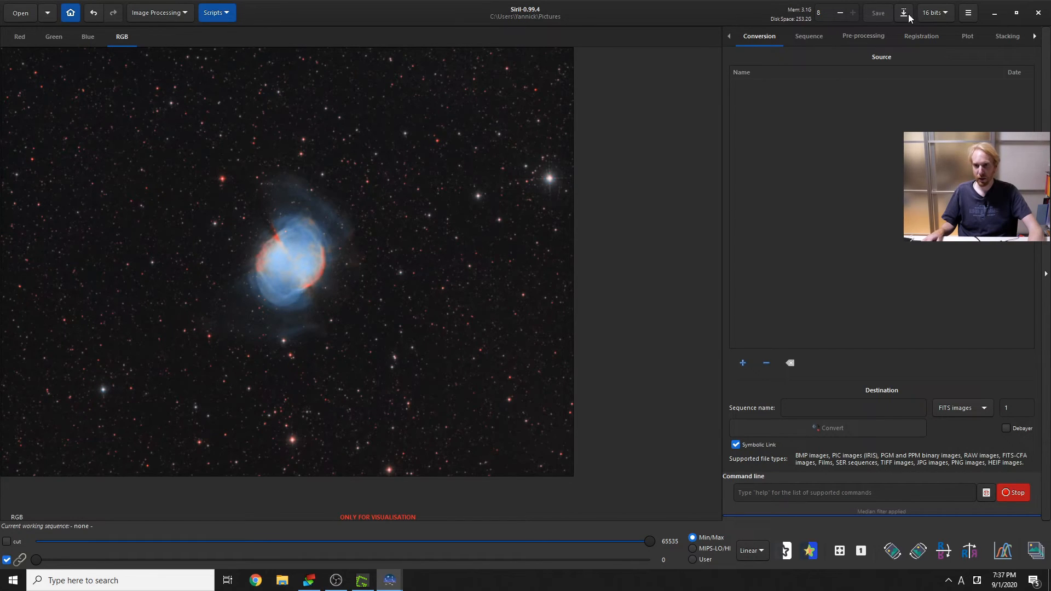
Step: Save the image in the Pictures folder as Processed_Siril.tif, as a 16-bit unsigned integer TIFF without compression
key("ctrl+shift+s")
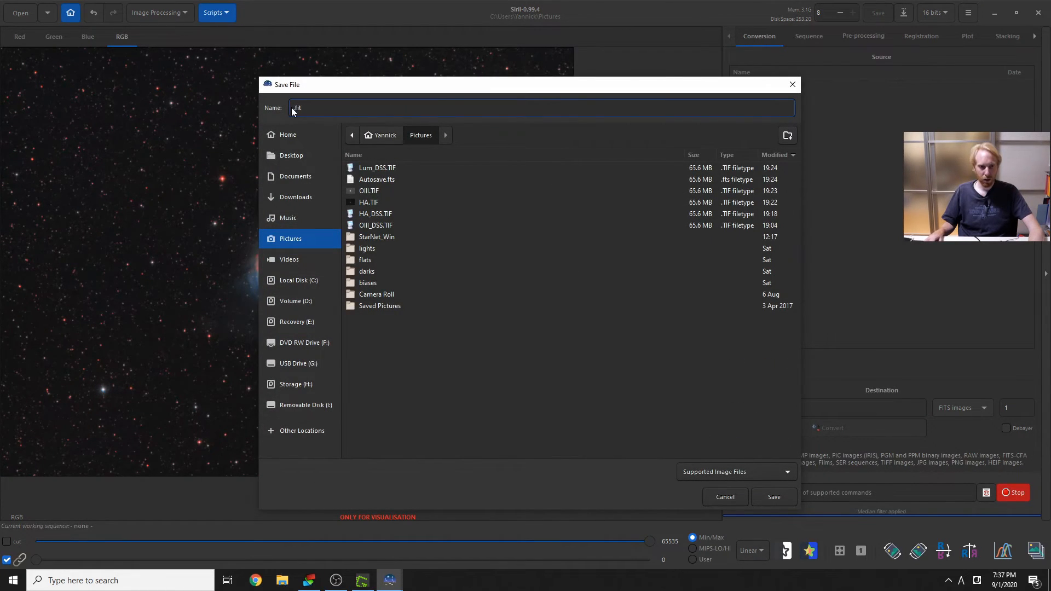
type("Proce")
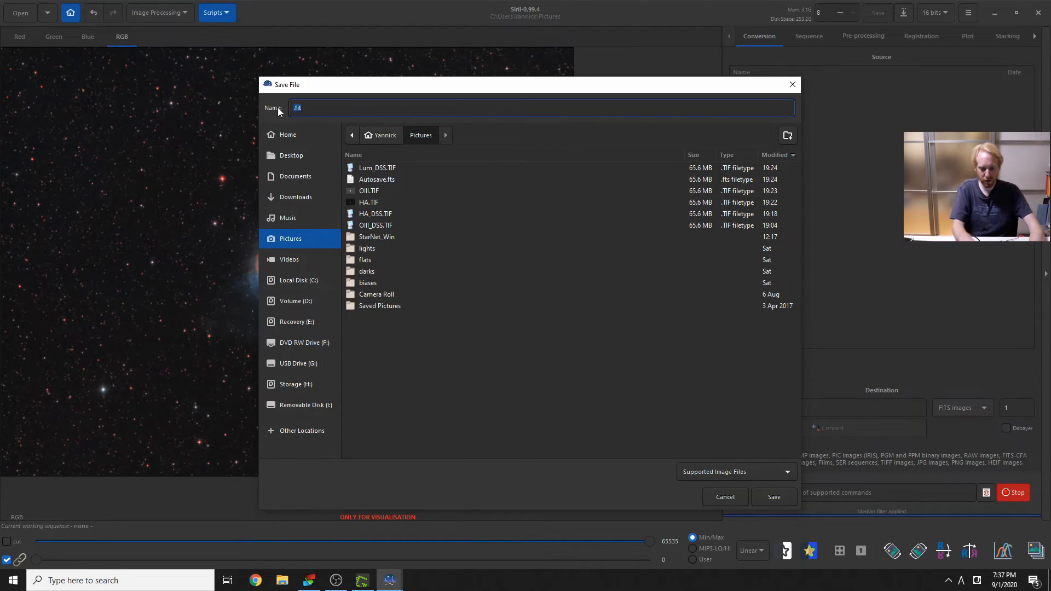
type("ssed_Siril")
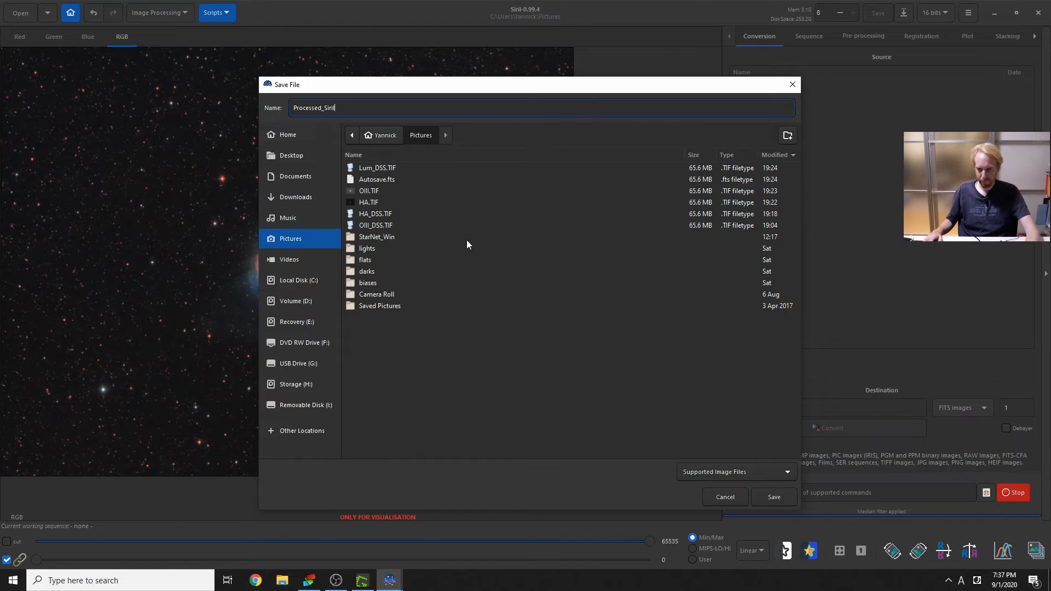
type(".ti")
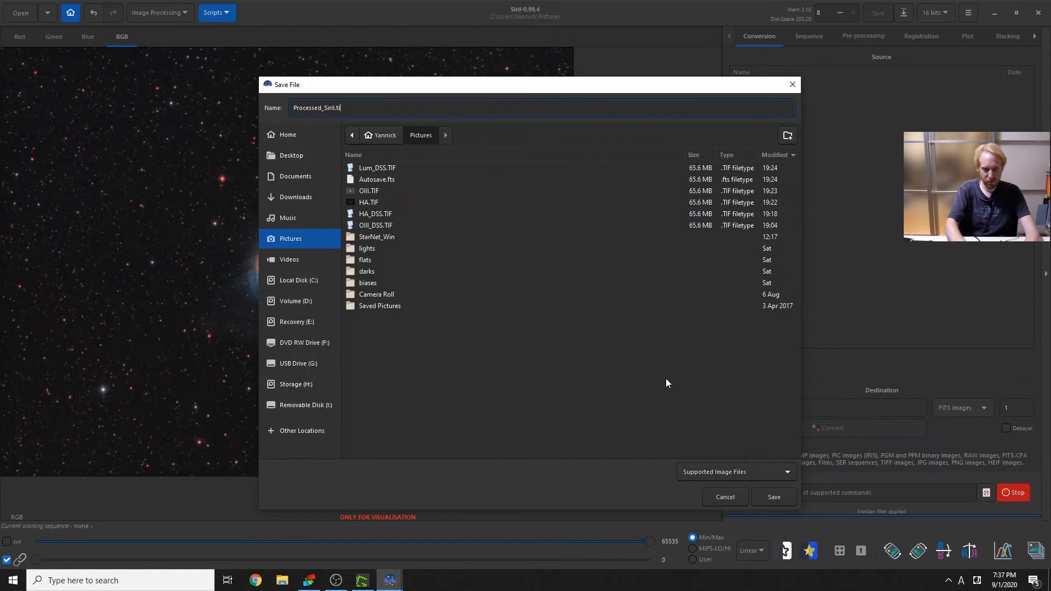
type("f")
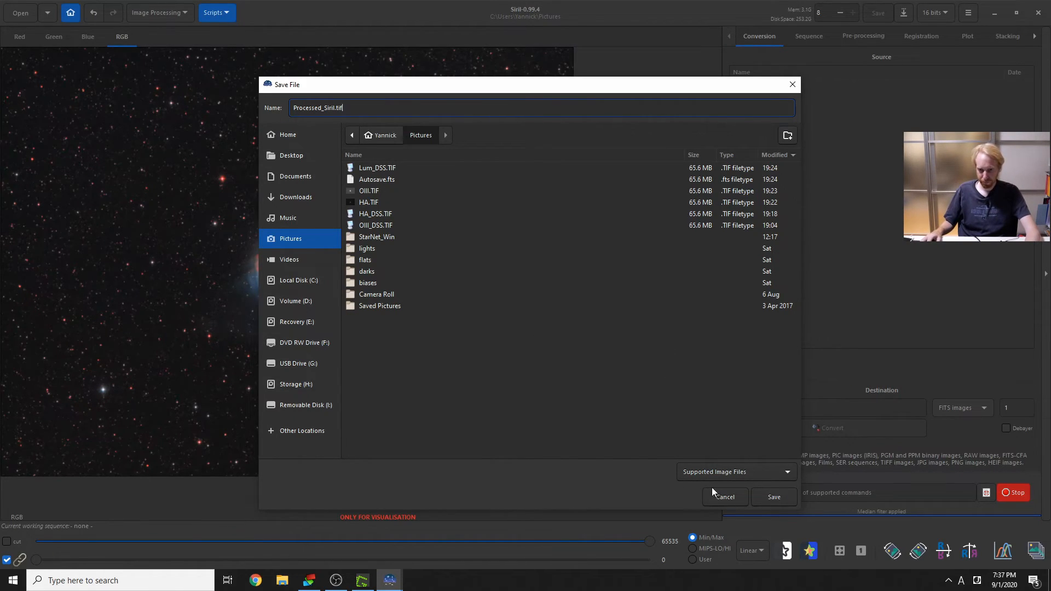
left_click(774, 498)
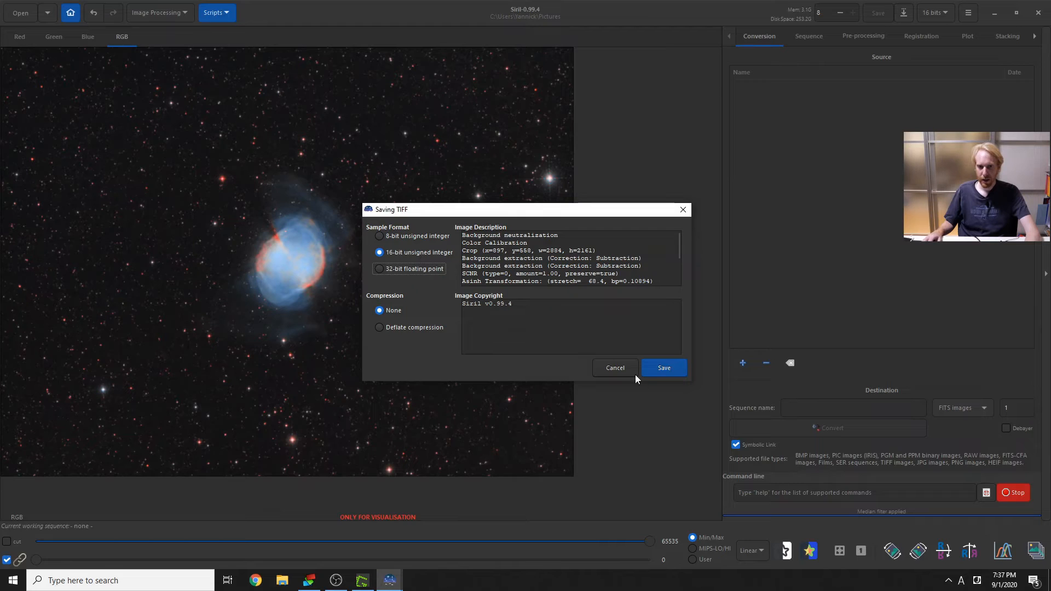
left_click(676, 368)
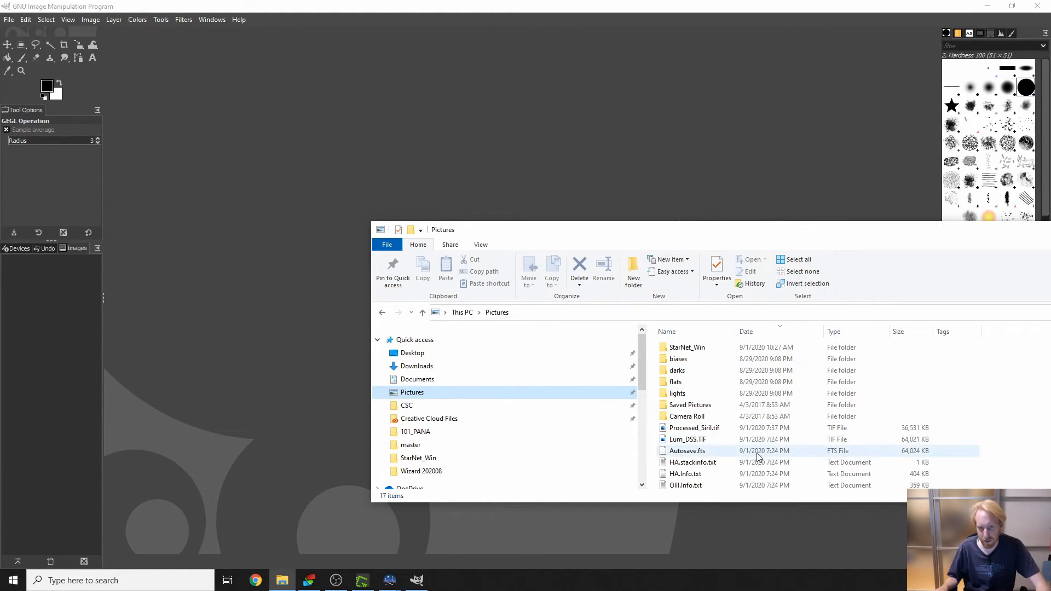
Step: Switch to GIMP and open Processed_Siril.tif from the Pictures folder, keeping its original orientation and cancelling the GEGL Operation dialog
left_click_drag(682, 432, 304, 267)
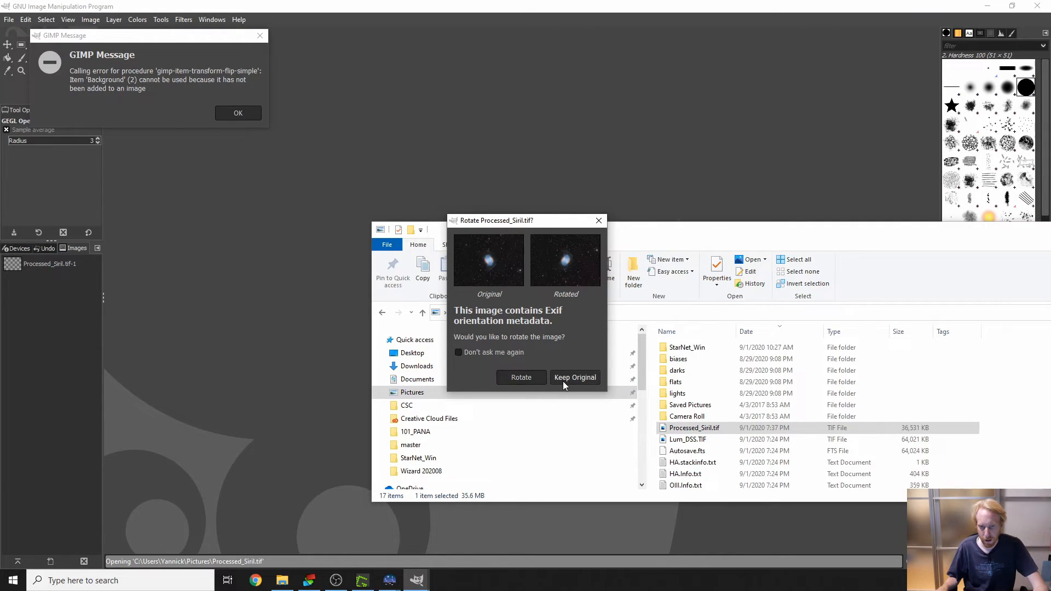
left_click(579, 382)
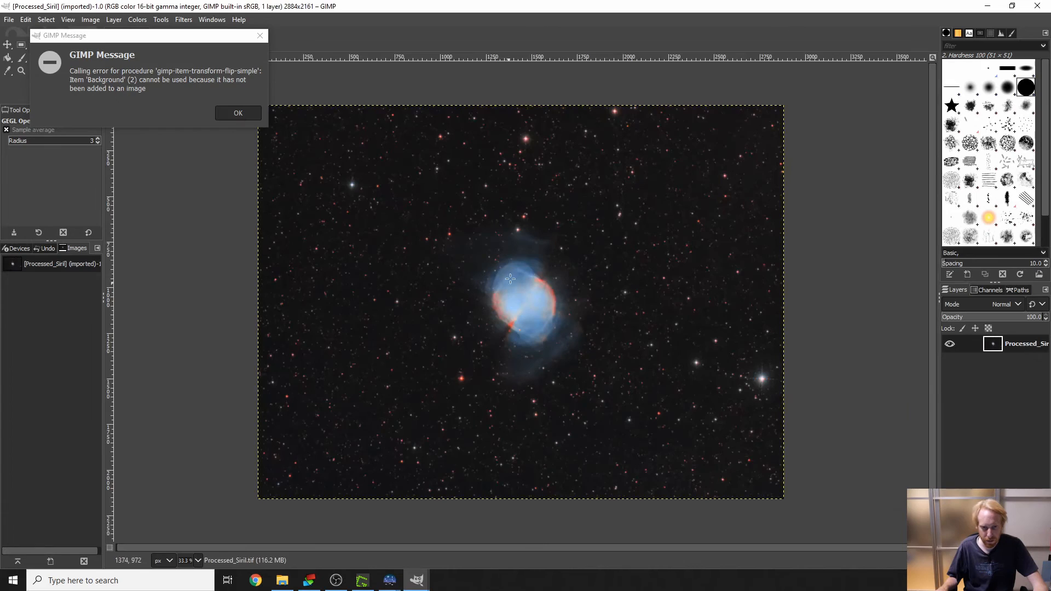
left_click(836, 334)
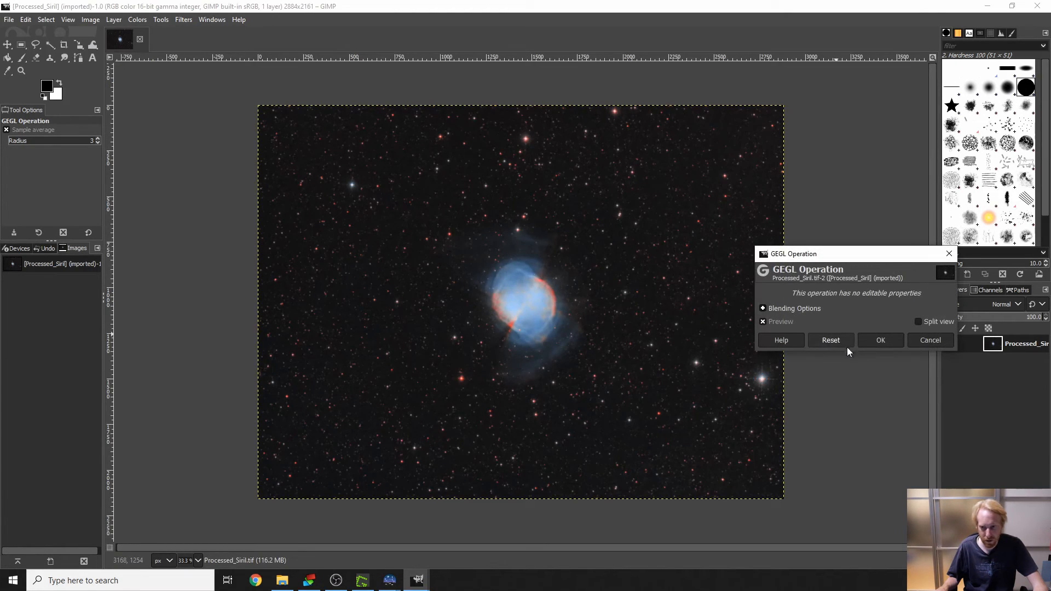
left_click(929, 341)
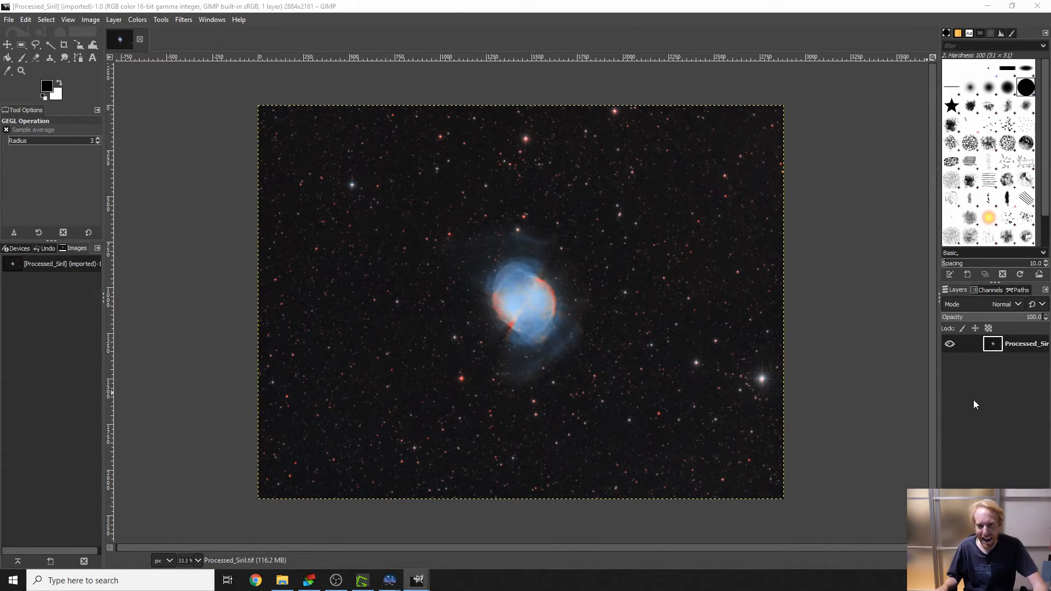
Step: Inspect the nebula up close, duplicate the Processed_Siril.tif layer and dismiss the GIMP error message
scroll(582, 330, "up", 4)
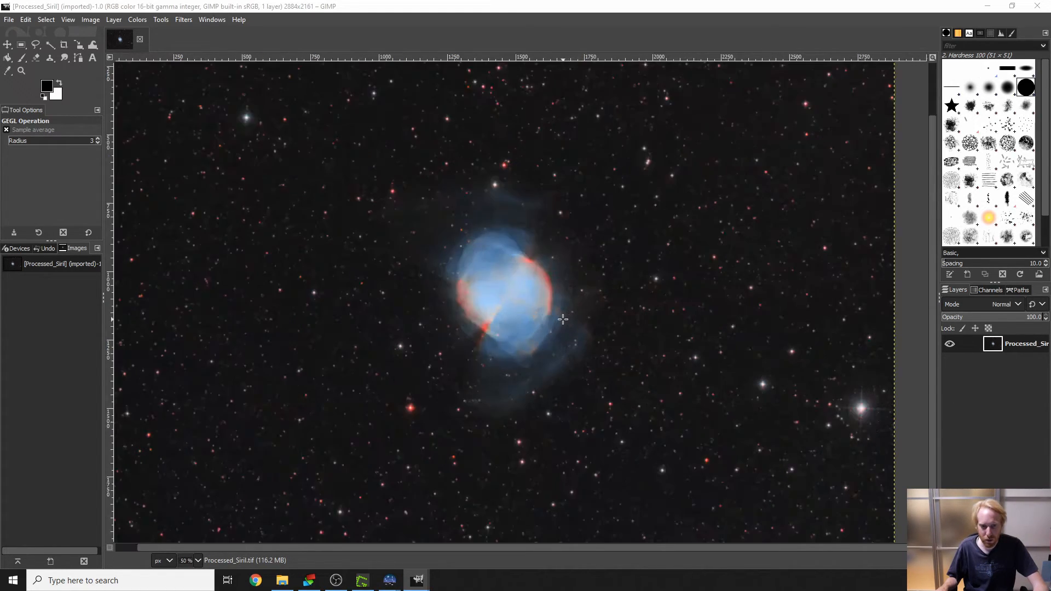
scroll(545, 283, "down", 4)
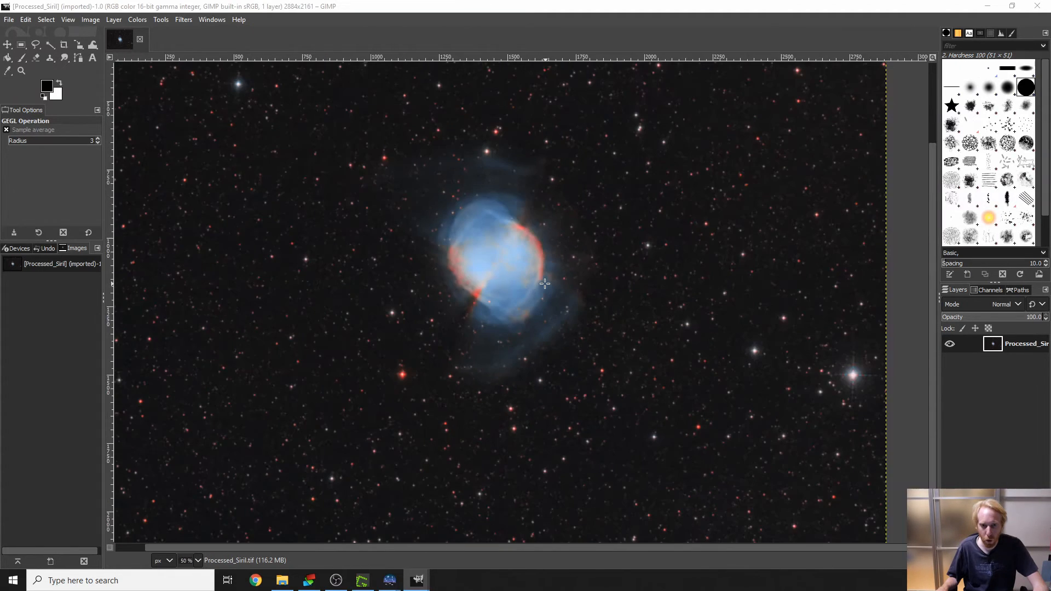
scroll(544, 283, "up", 1)
scroll(544, 283, "down", 1)
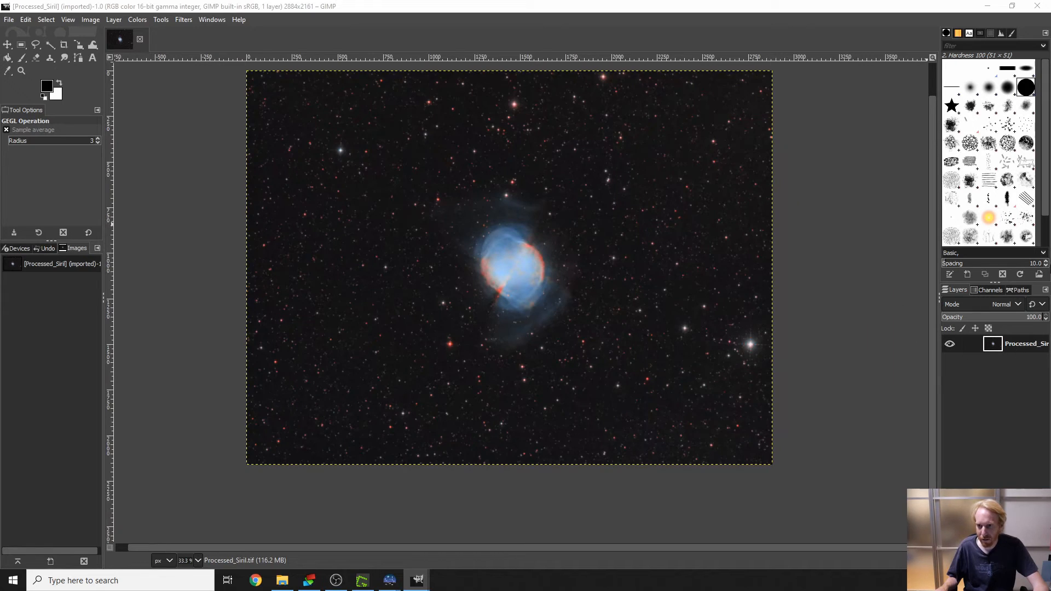
right_click(1020, 347)
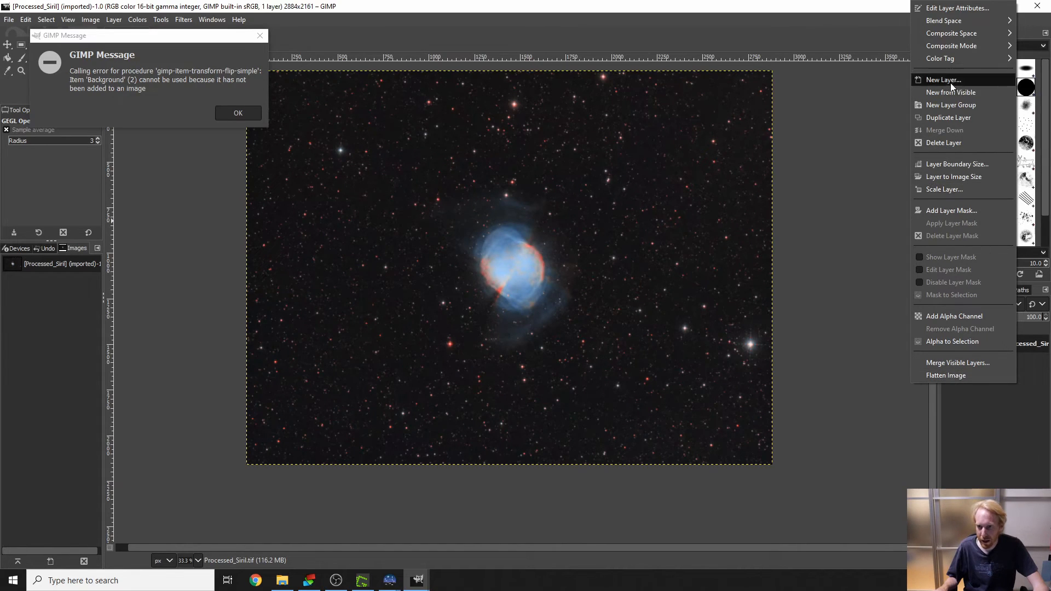
left_click(938, 118)
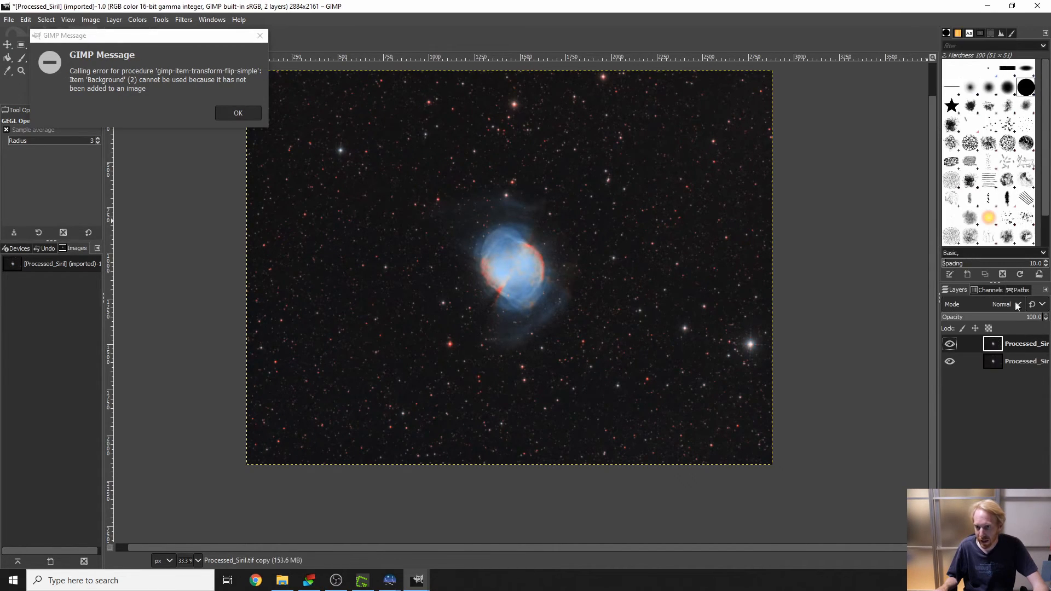
left_click(244, 111)
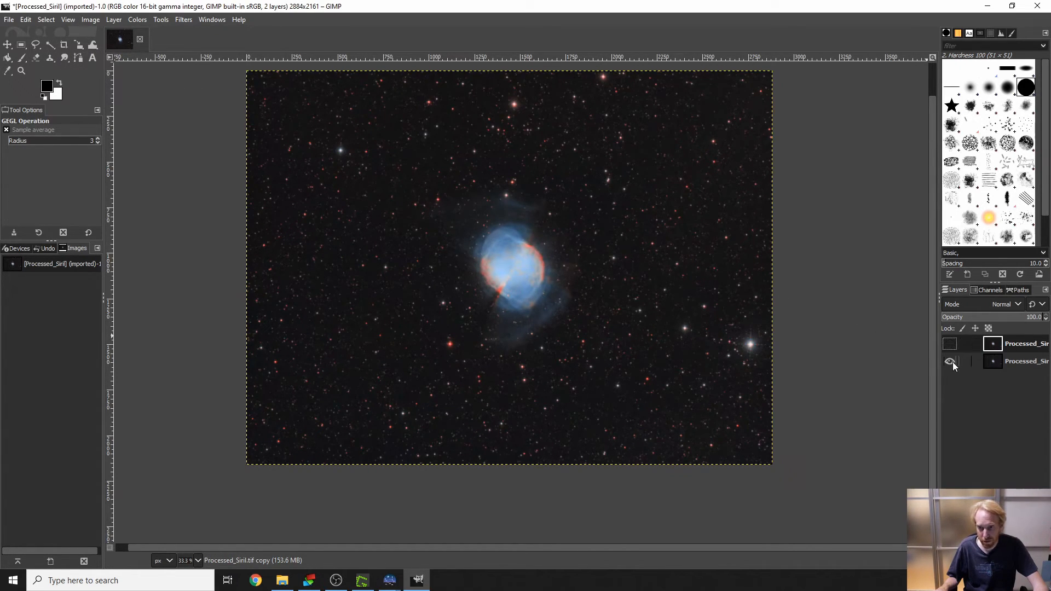
Step: Toggle the visibility of the two layers to compare the copy with the original, leaving both shown
left_click(950, 361)
left_click(951, 345)
left_click(951, 360)
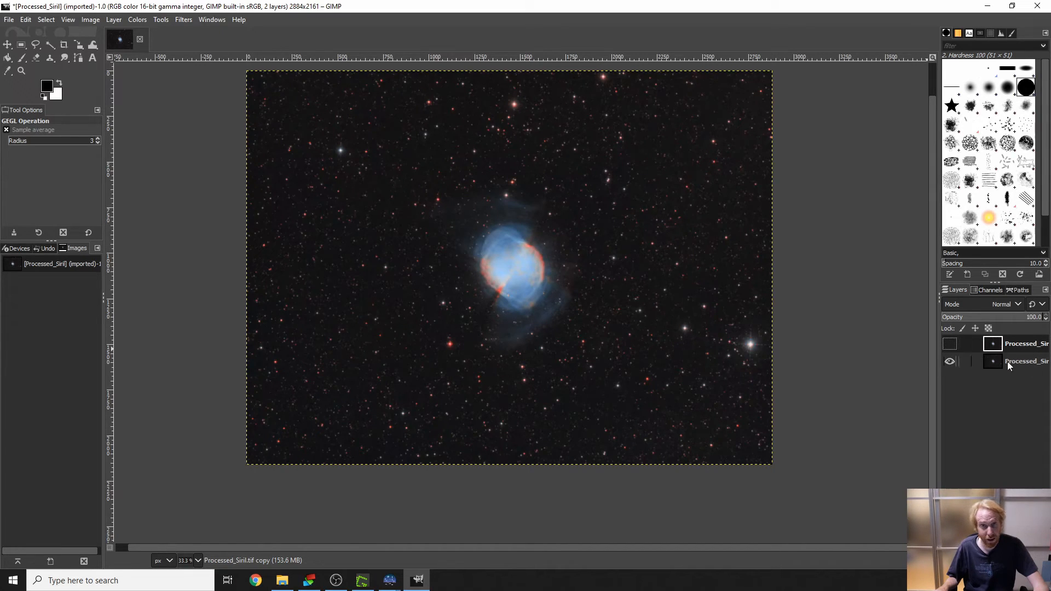
left_click(951, 344)
left_click(951, 360)
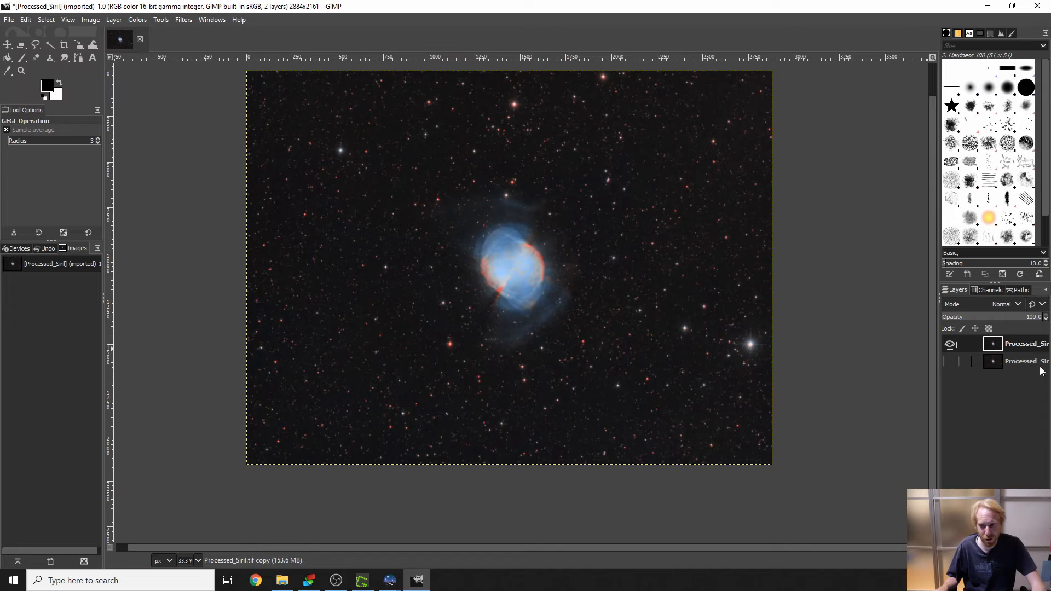
left_click(950, 343)
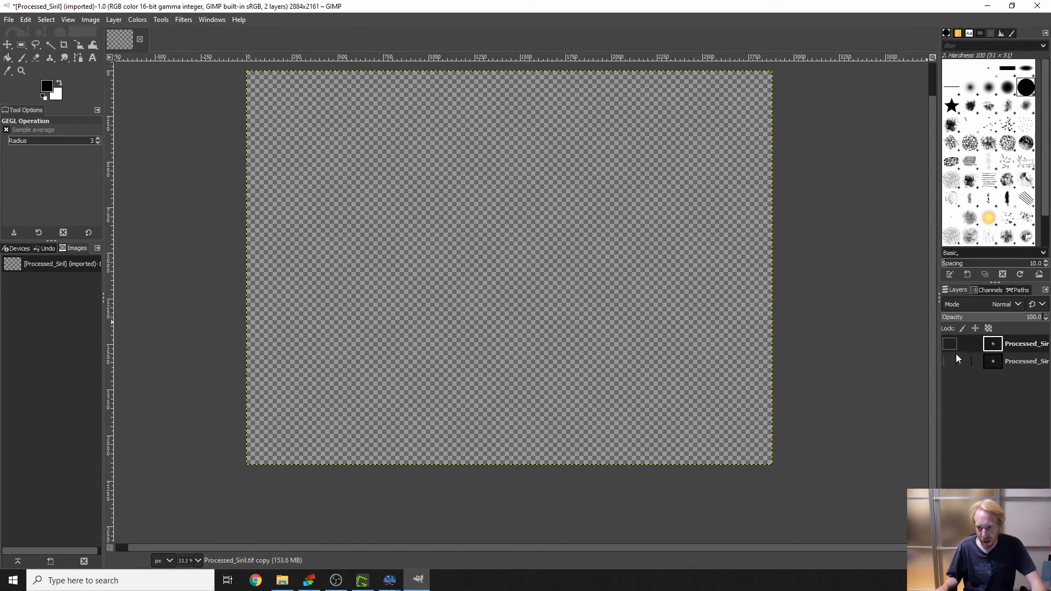
left_click(950, 344)
left_click(950, 360)
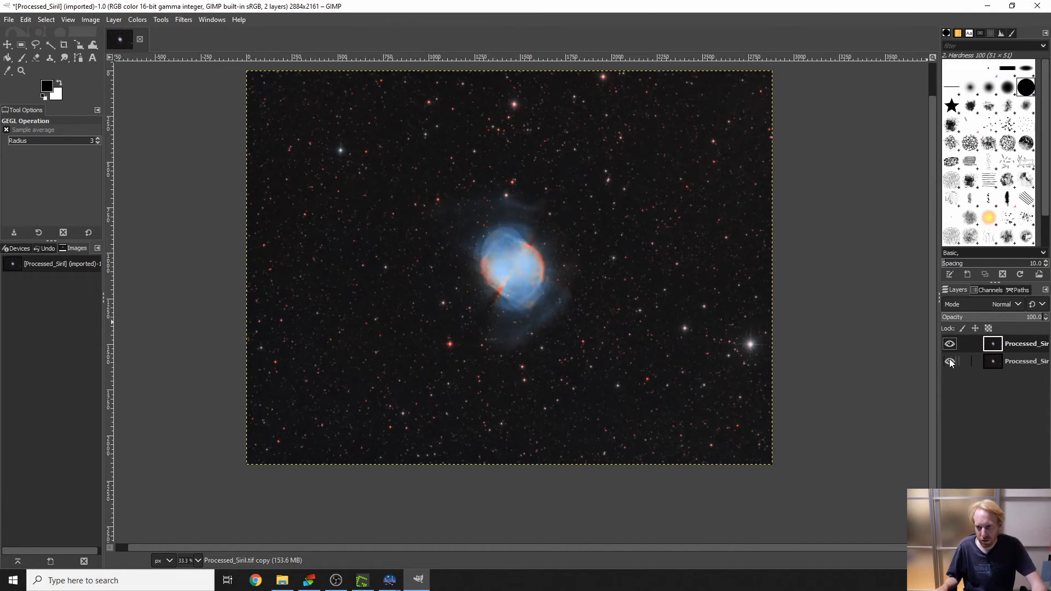
Step: Add a layer mask to the upper layer from a grayscale copy of the layer, and hide the layer beneath it
right_click(1010, 344)
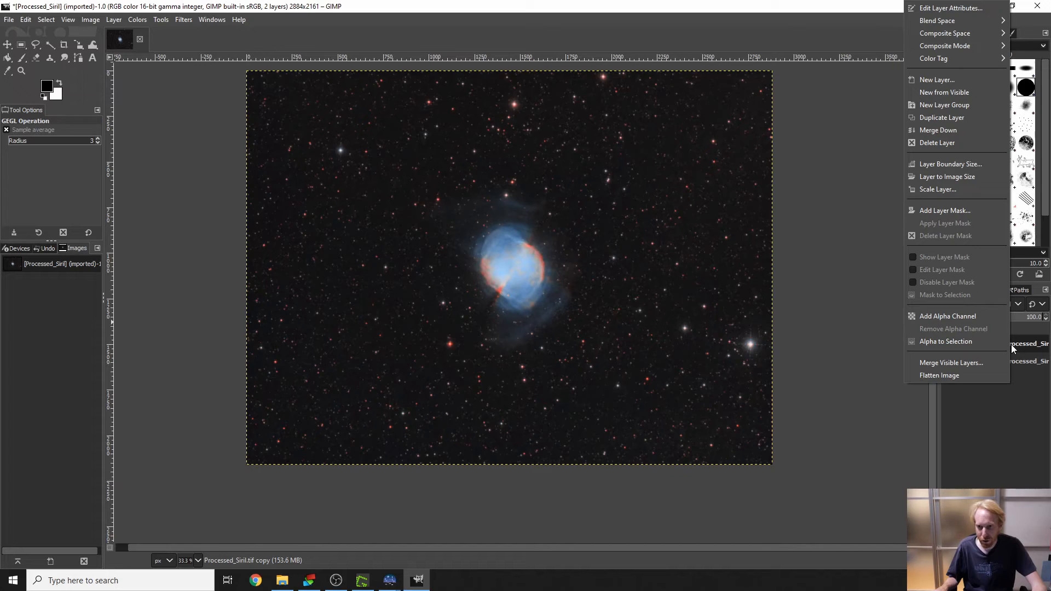
left_click(929, 211)
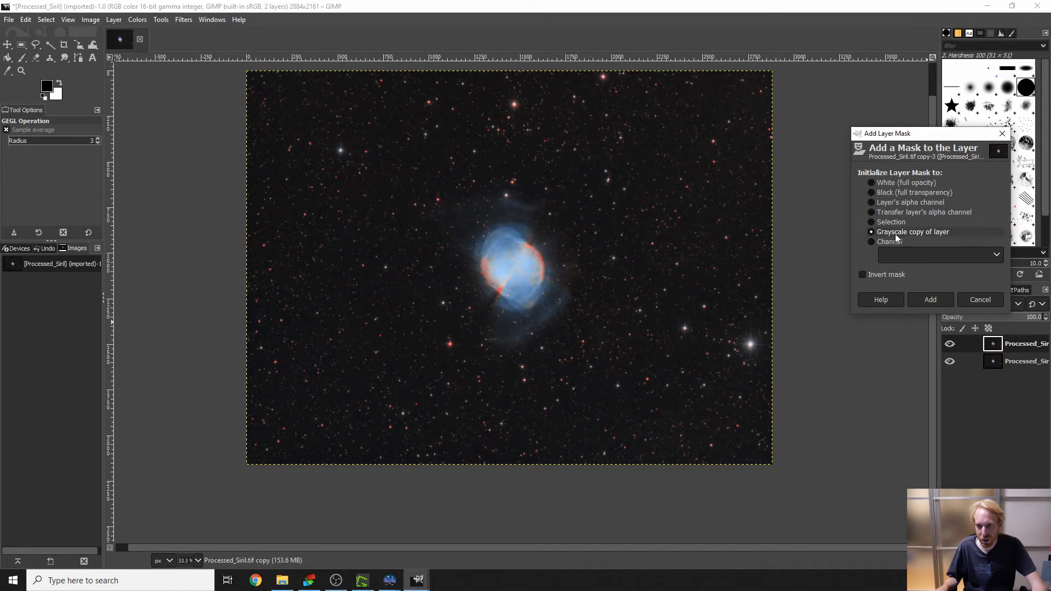
left_click(933, 301)
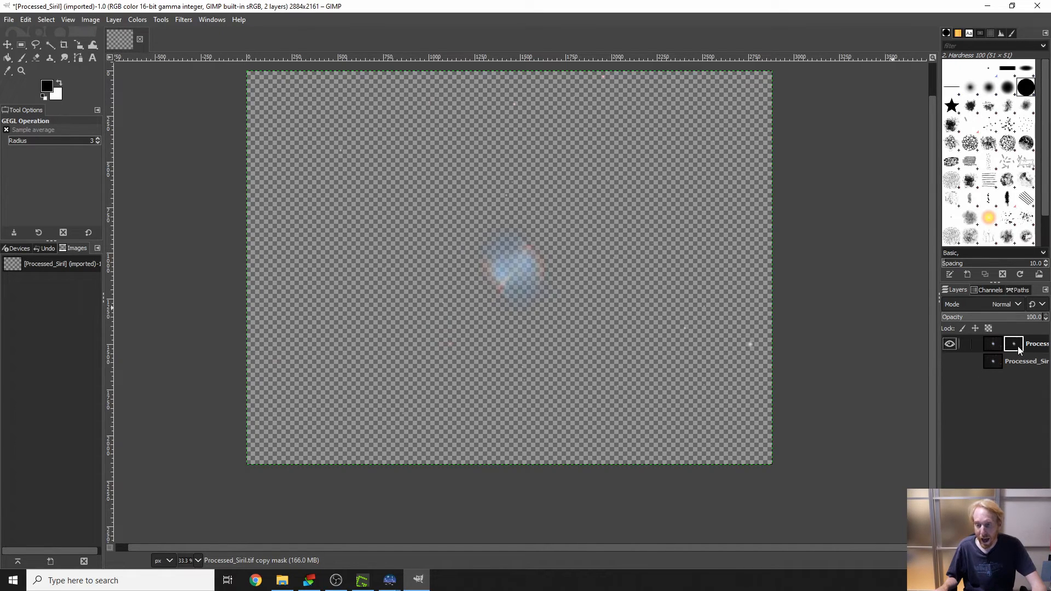
Step: Brighten the upper layer's mask with Curves, raising the midpoint to input 39.56 and output 65.23 on the Value channel, and apply it
left_click(993, 344)
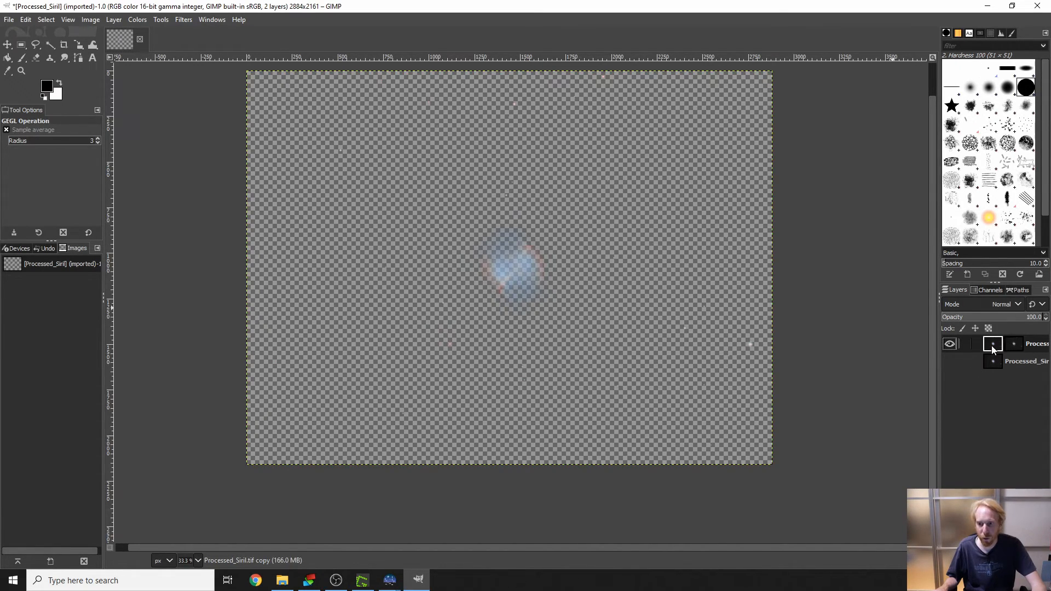
left_click(1016, 348)
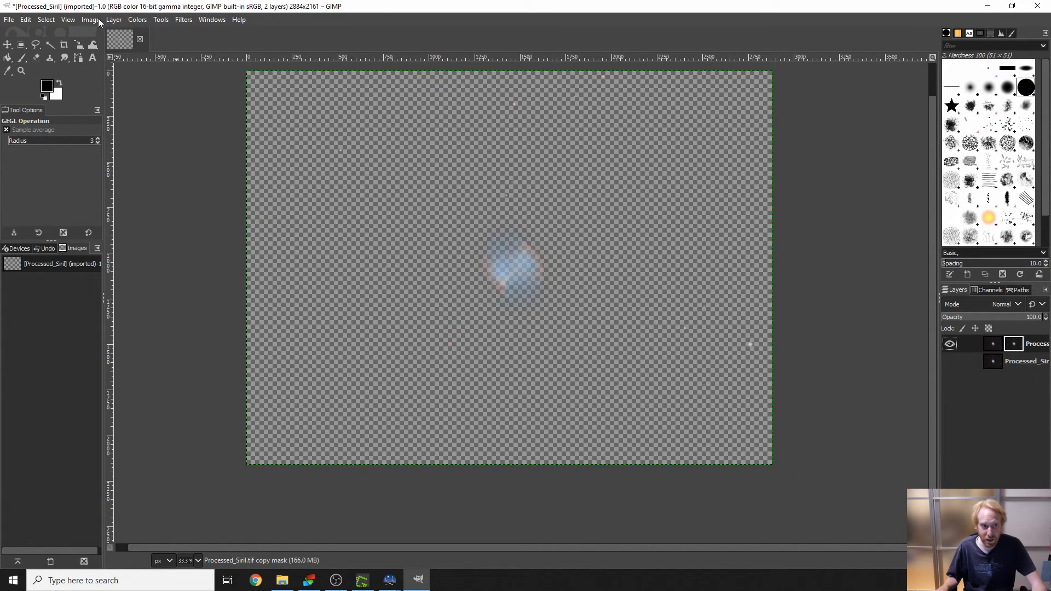
left_click(137, 20)
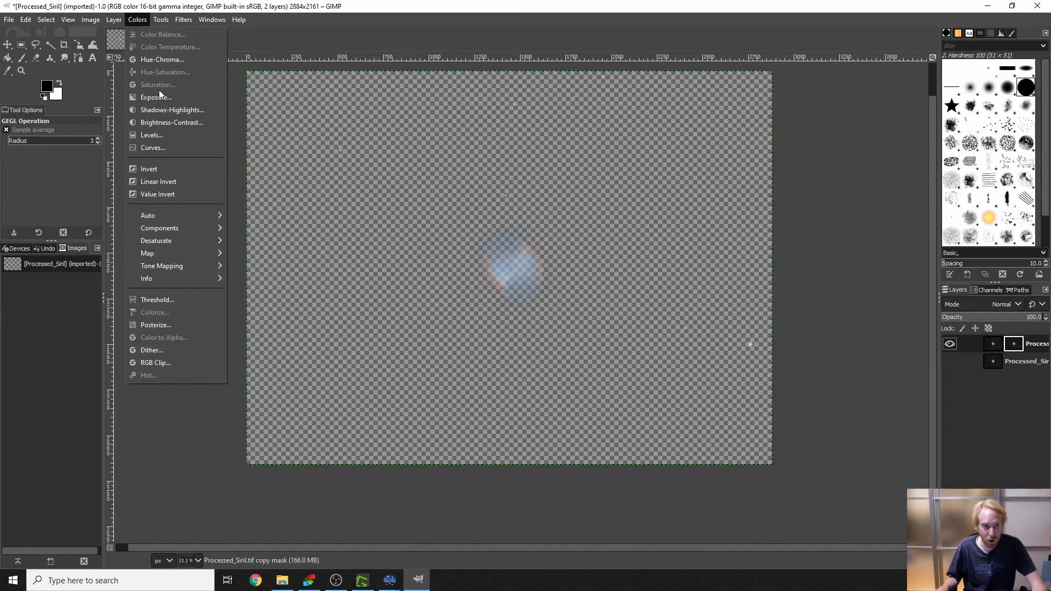
left_click(153, 147)
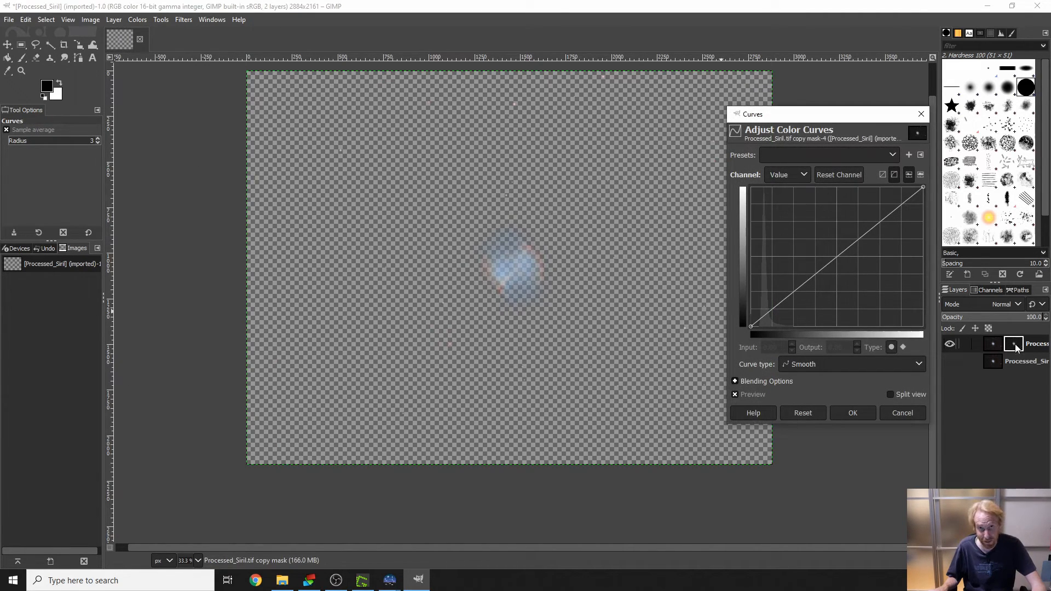
left_click_drag(834, 259, 820, 243)
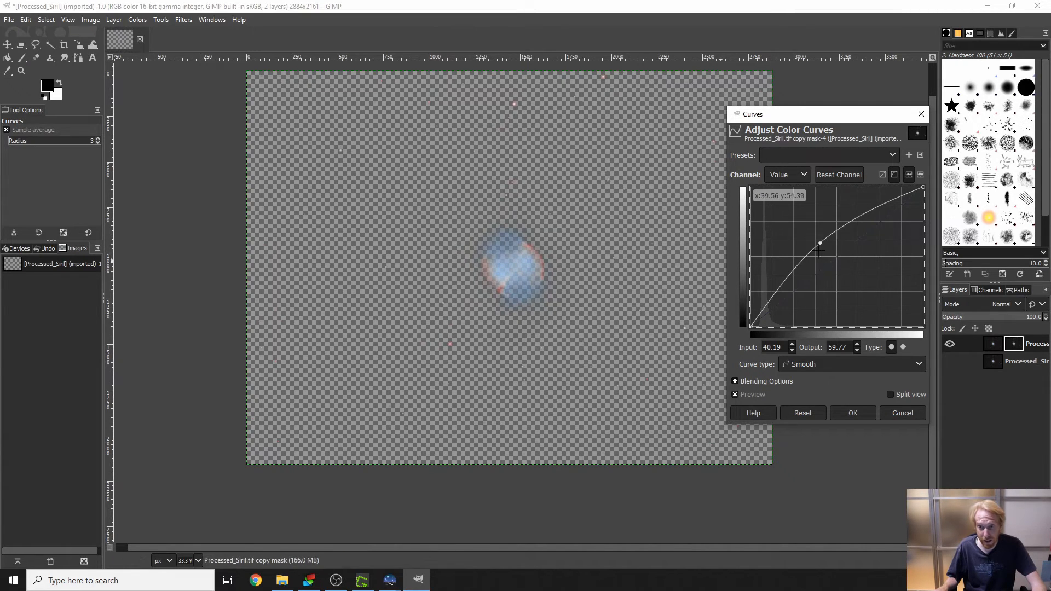
mouse_move(820, 244)
left_mouse_down()
mouse_move(880, 287)
mouse_move(785, 203)
mouse_move(831, 248)
mouse_move(815, 237)
left_mouse_up()
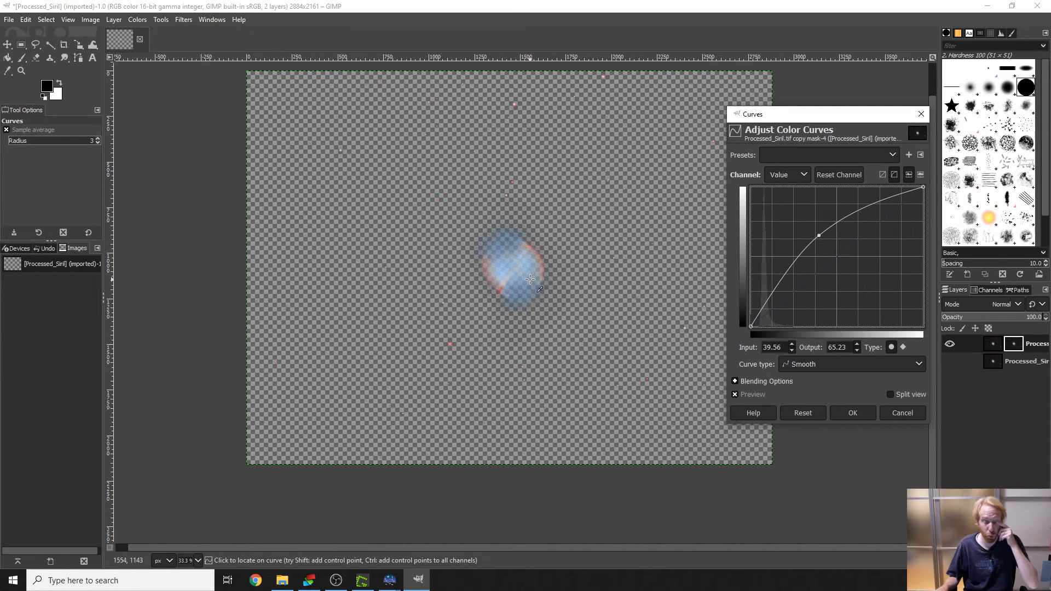
left_click(854, 411)
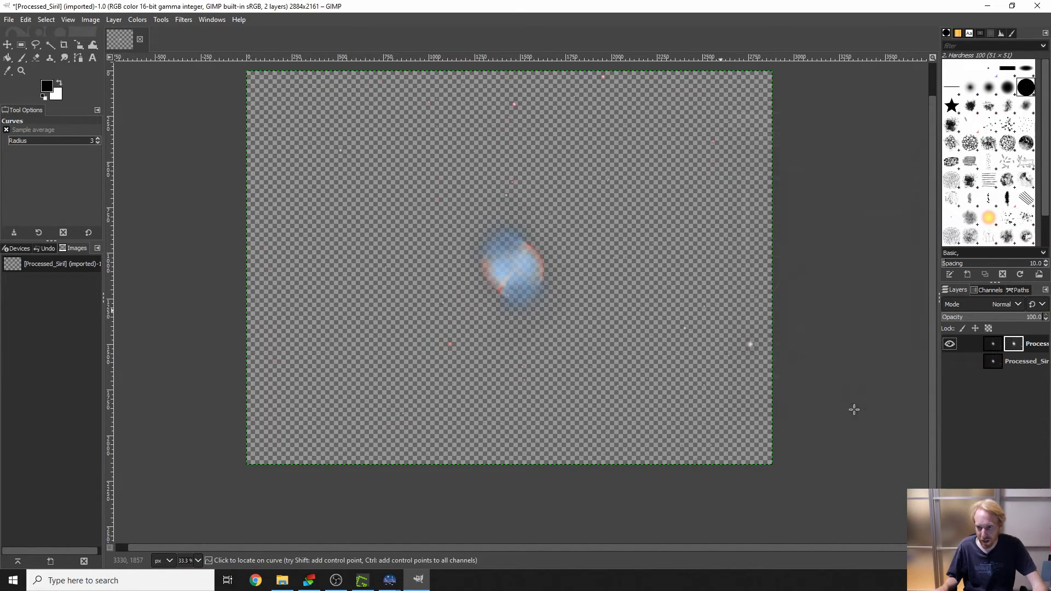
Step: Show the lower layer again and darken the upper layer's image with Curves, placing a Value point at input 52.22 and output 46.09
left_click(950, 362)
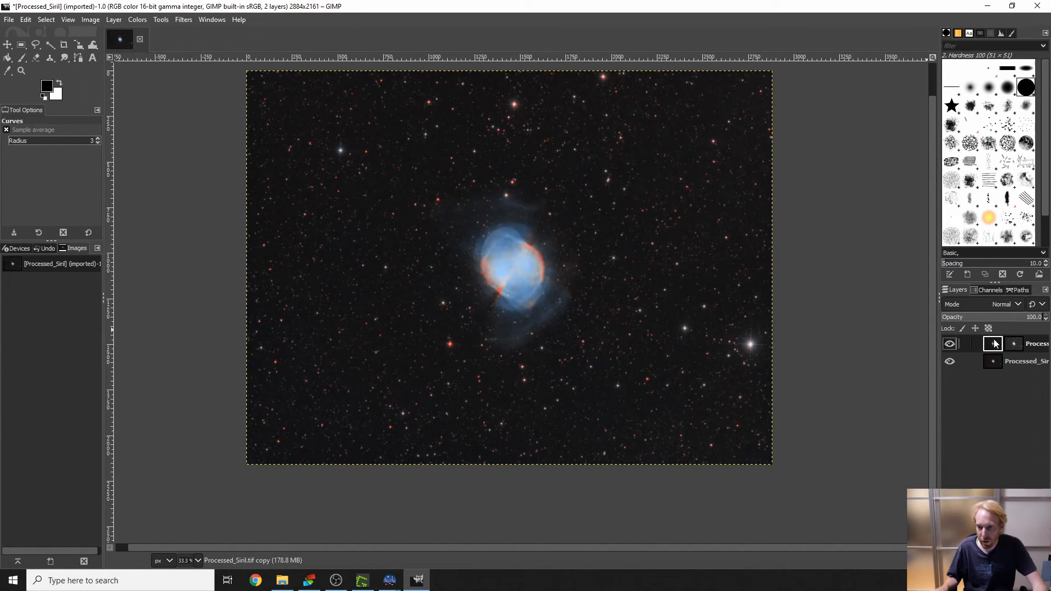
left_click(160, 20)
left_click(146, 20)
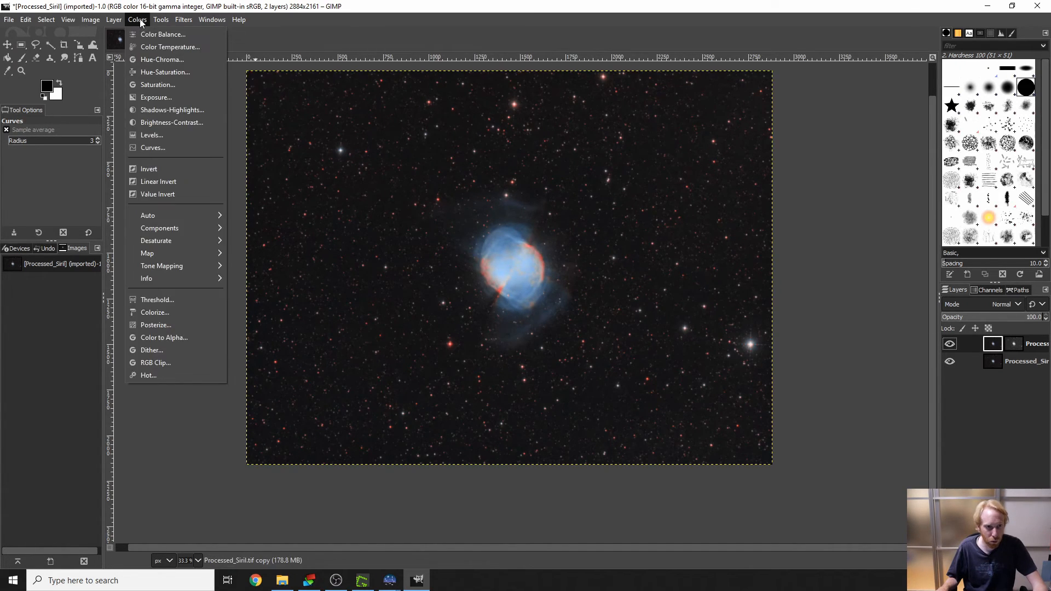
left_click(156, 147)
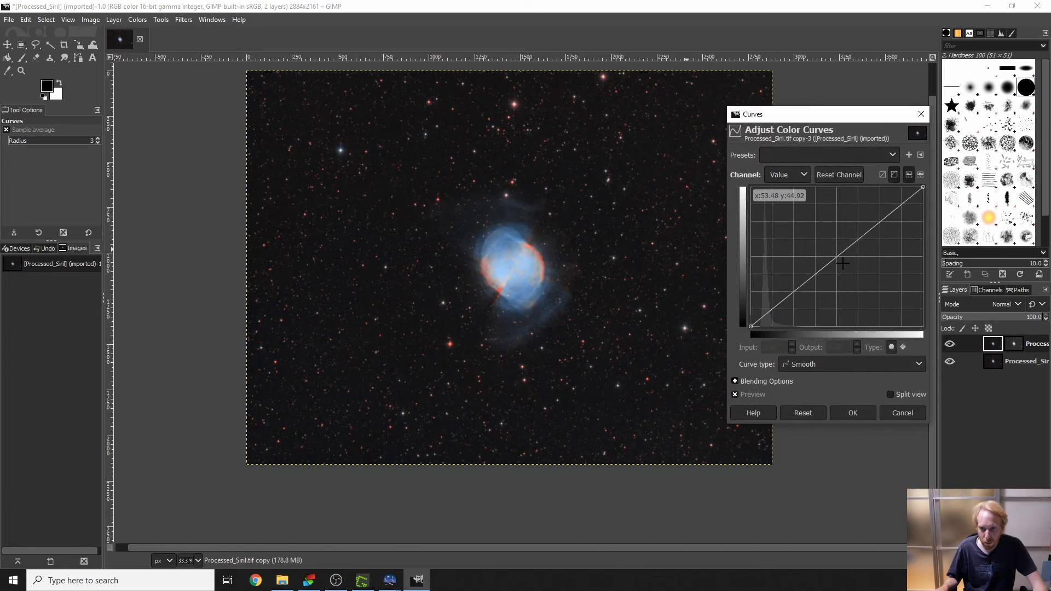
left_click_drag(838, 256, 803, 235)
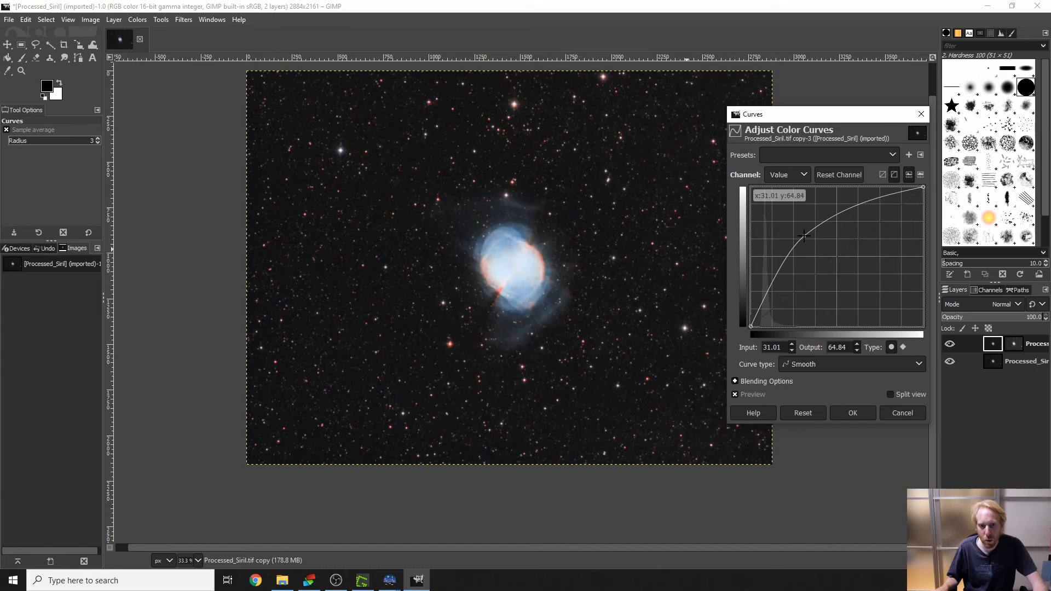
left_click_drag(803, 235, 841, 262)
Step: Compare the curve adjustment with its preview off and on, inspect the nebula up close, and apply the adjustment
left_click(736, 395)
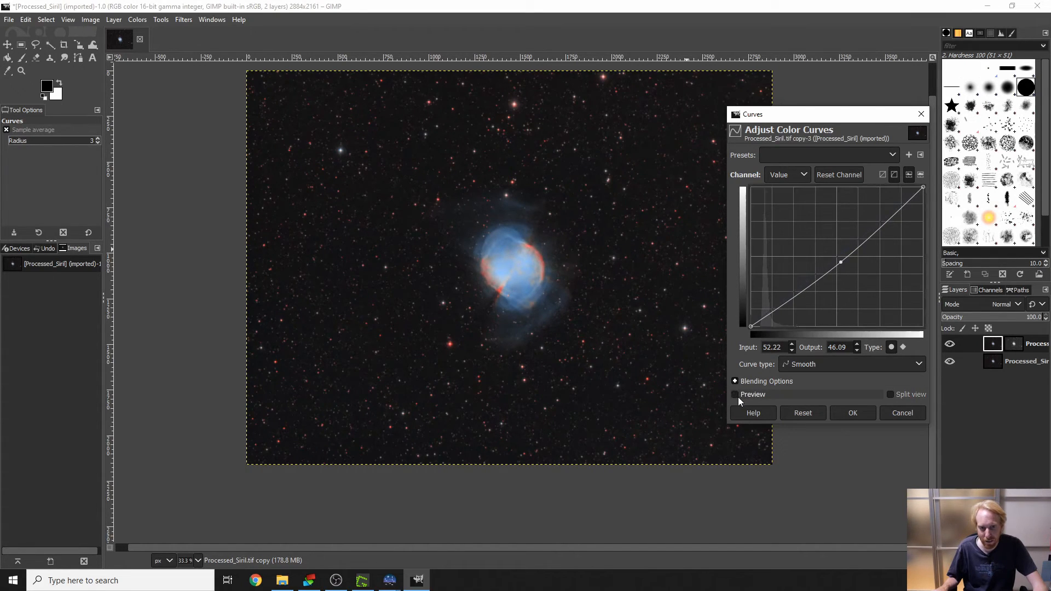
left_click(737, 396)
left_click(737, 395)
left_click(736, 396)
scroll(669, 300, "up", 3)
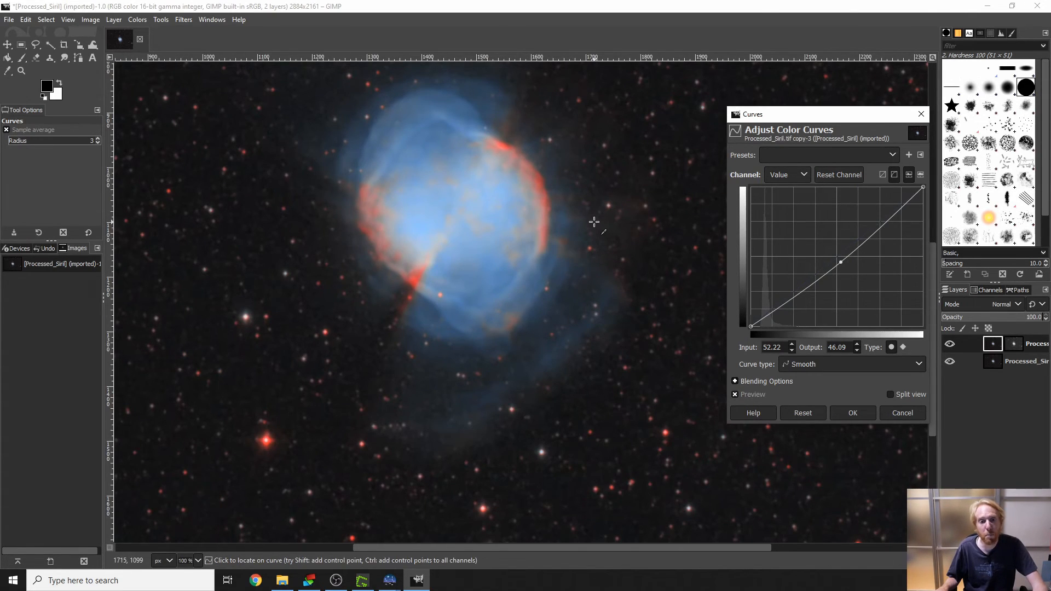
scroll(585, 216, "down", 3)
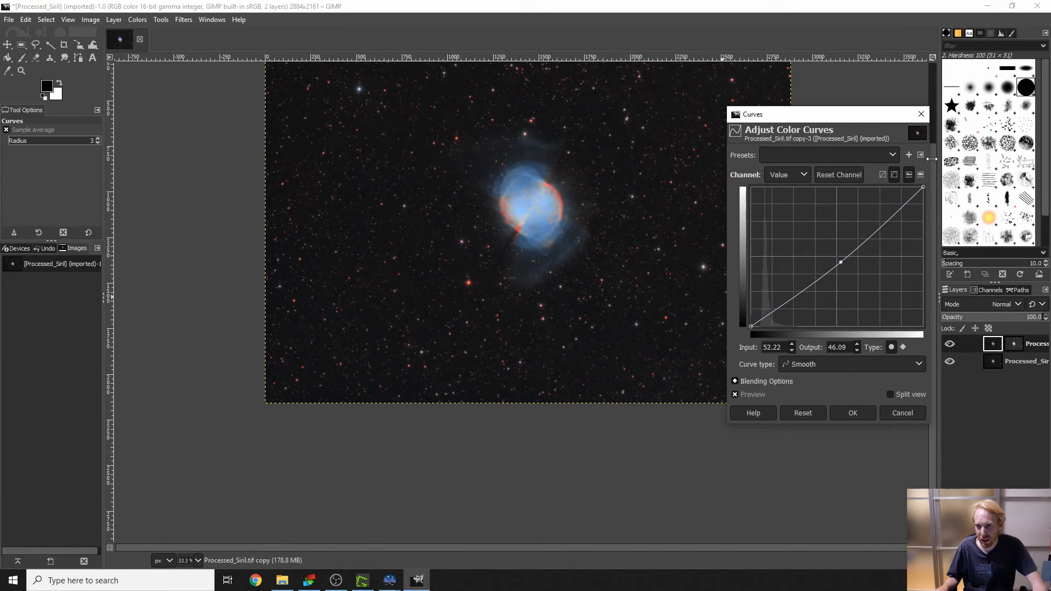
left_click_drag(936, 165, 918, 68)
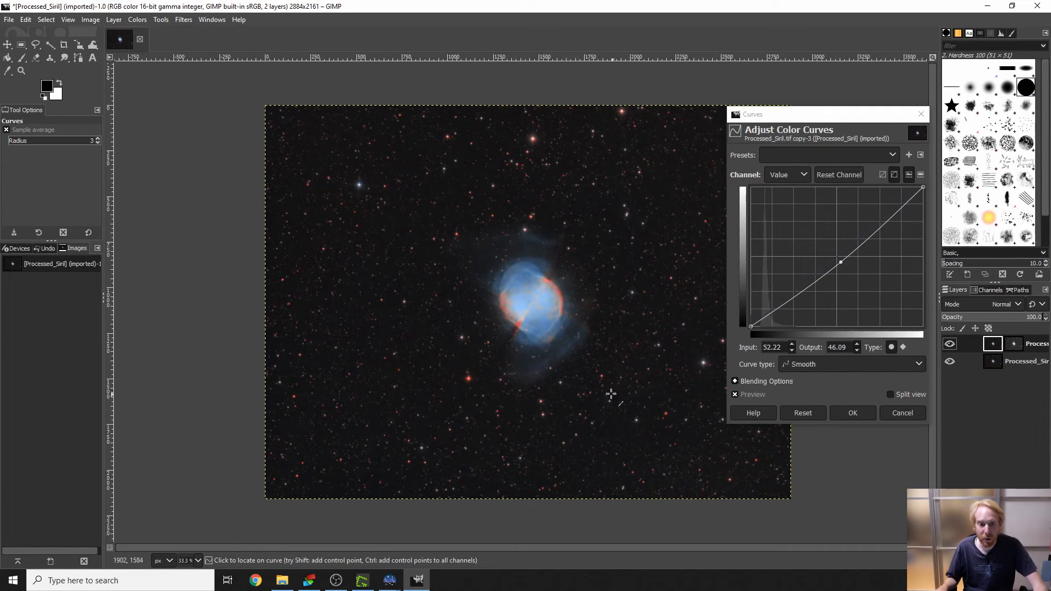
scroll(568, 347, "up", 3, "ctrl")
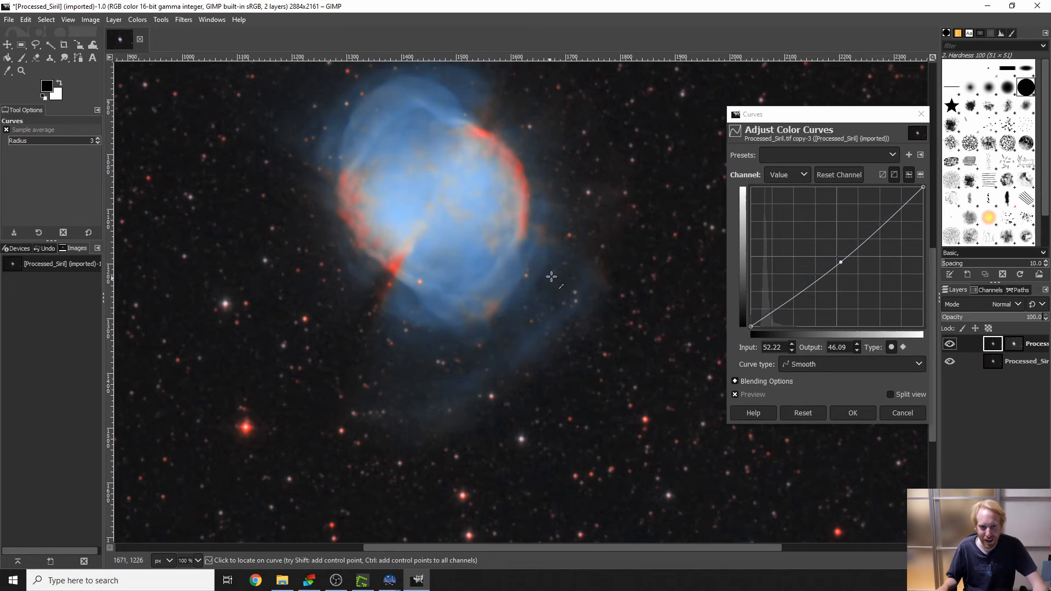
scroll(585, 267, "down", 2, "ctrl")
scroll(584, 268, "down", 1, "ctrl")
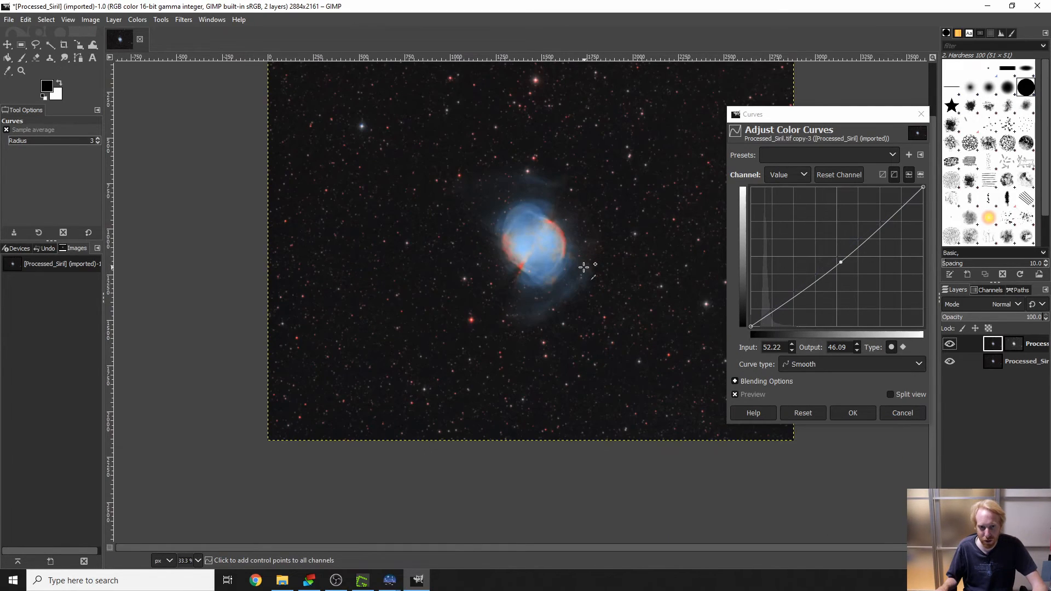
left_click(853, 415)
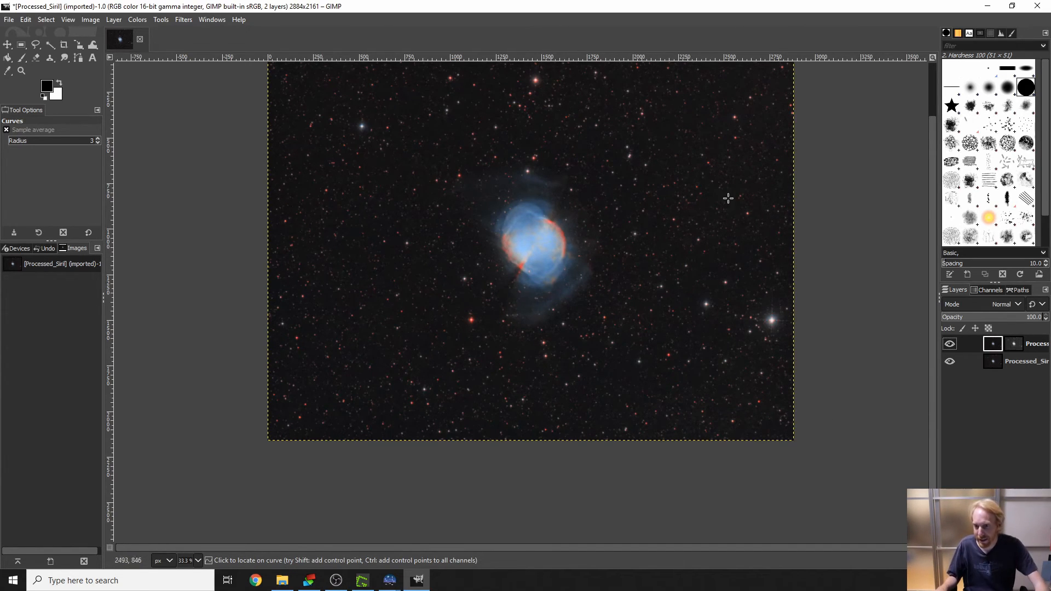
Step: Compare the image with and without the masked upper layer by toggling its visibility, leaving it shown
left_click(1013, 345)
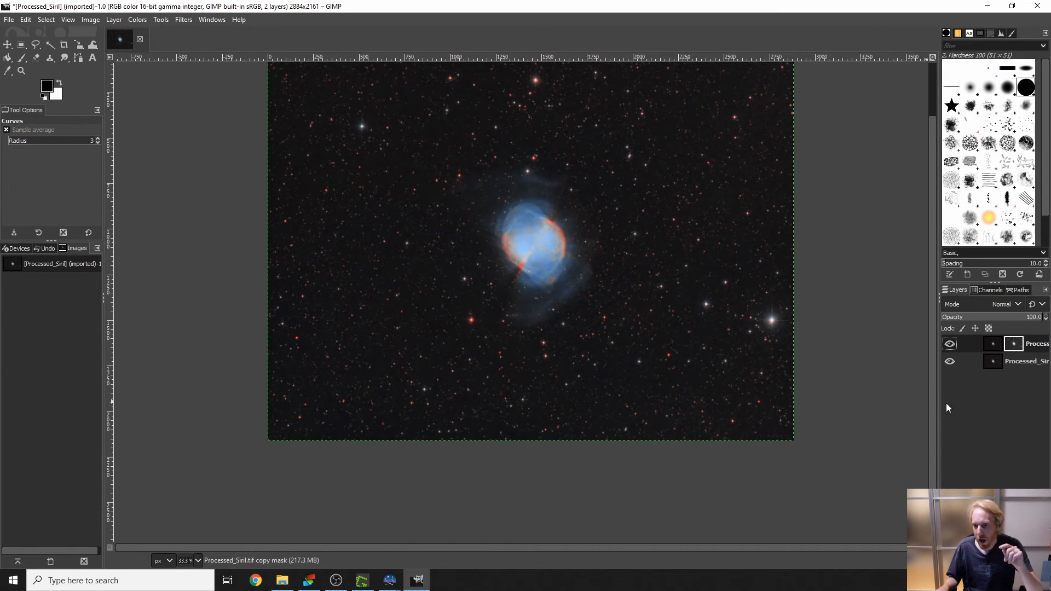
left_click(994, 347)
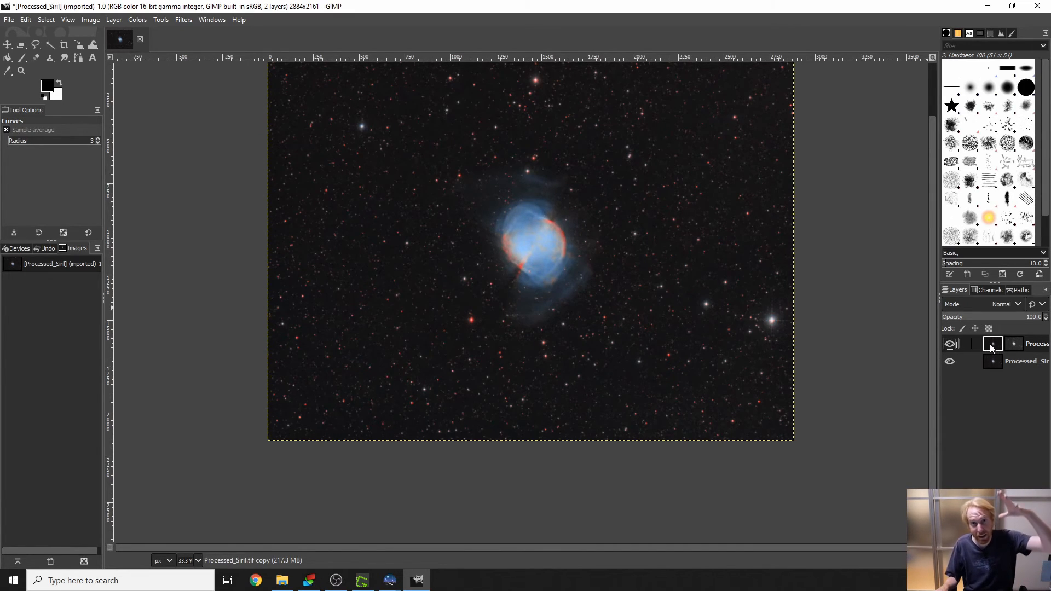
left_click(995, 363)
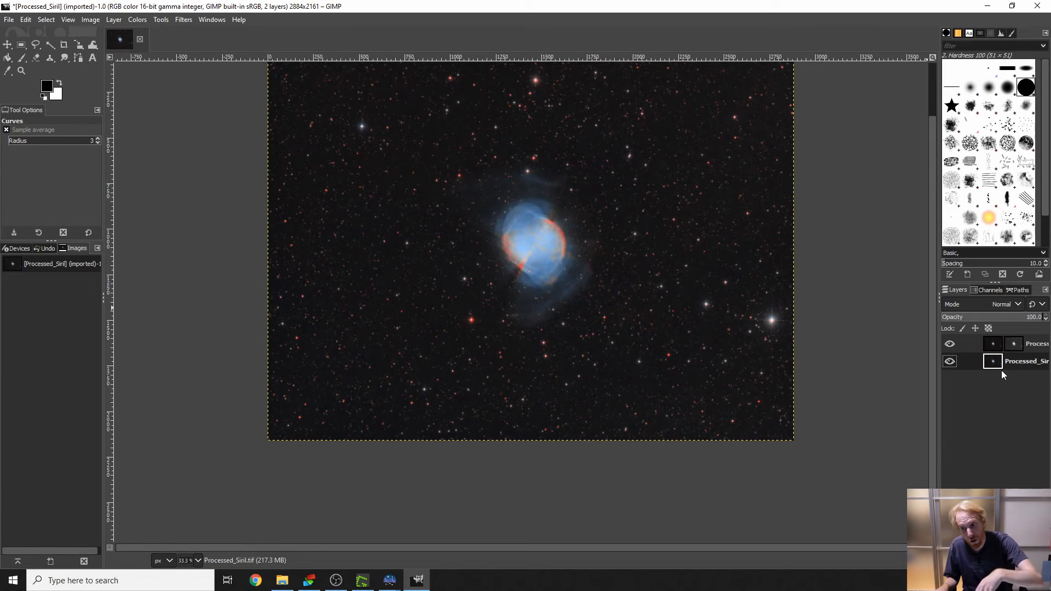
left_click(950, 344)
left_click(950, 345)
left_click(949, 345)
left_click(950, 344)
left_click(950, 344)
left_click(950, 344)
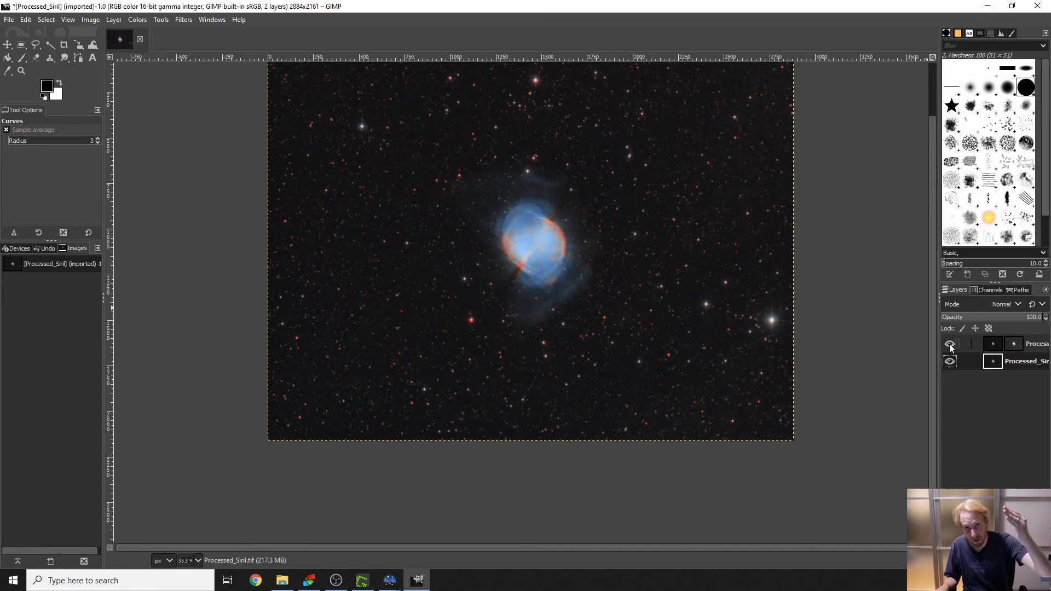
left_click(951, 346)
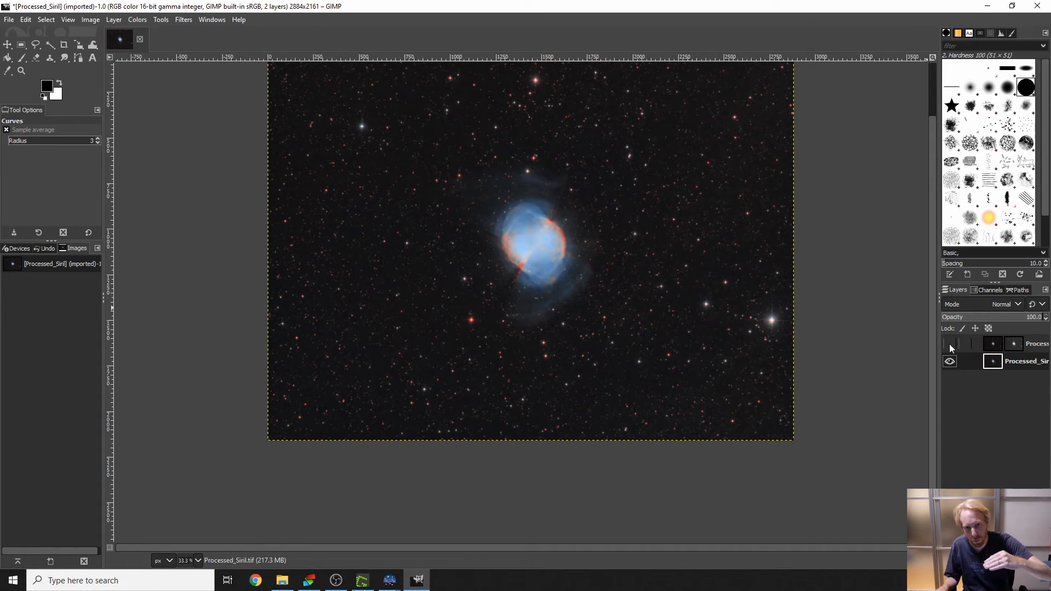
left_click(951, 346)
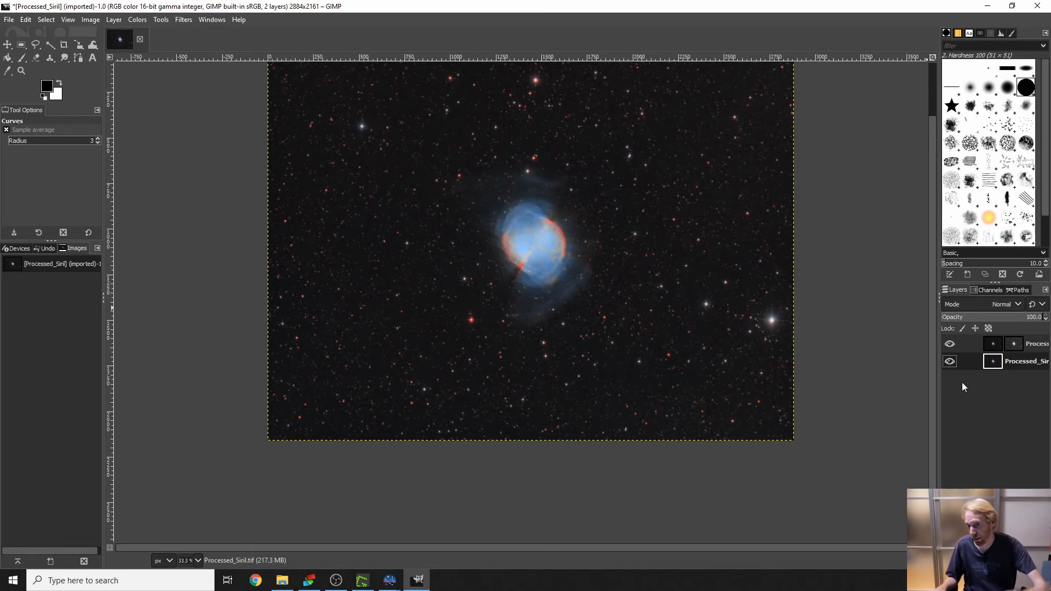
Step: Merge the masked upper layer down onto the original layer and inspect the merged image up close
right_click(1033, 345)
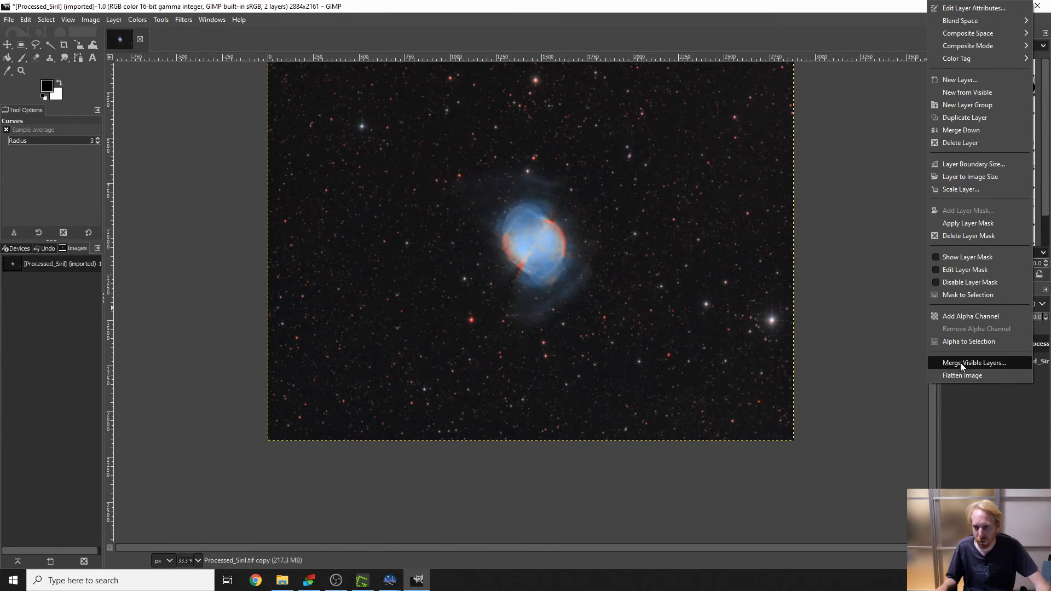
left_click(958, 131)
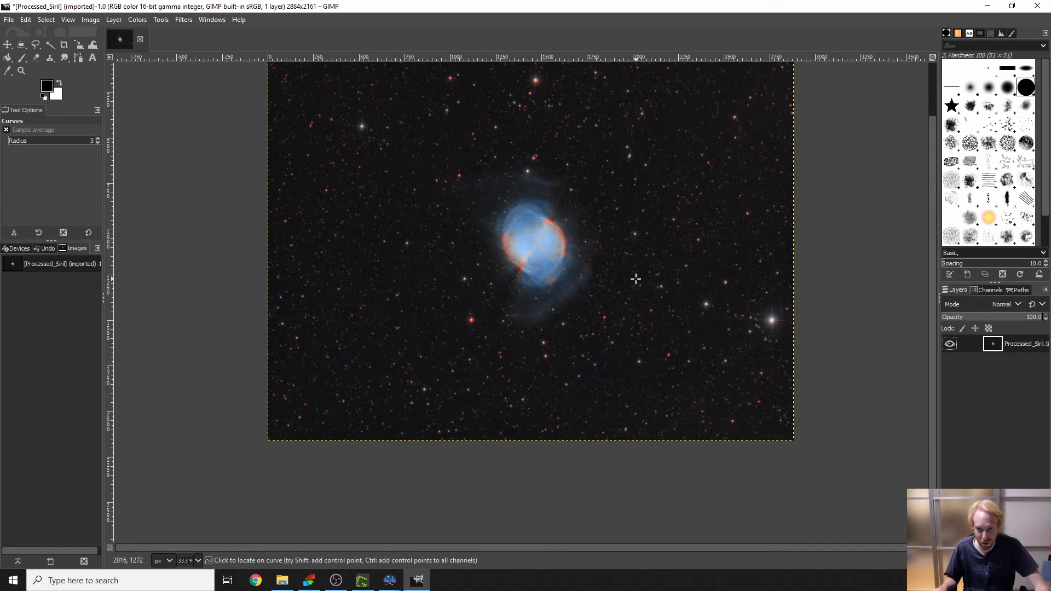
scroll(876, 219, "up", 2)
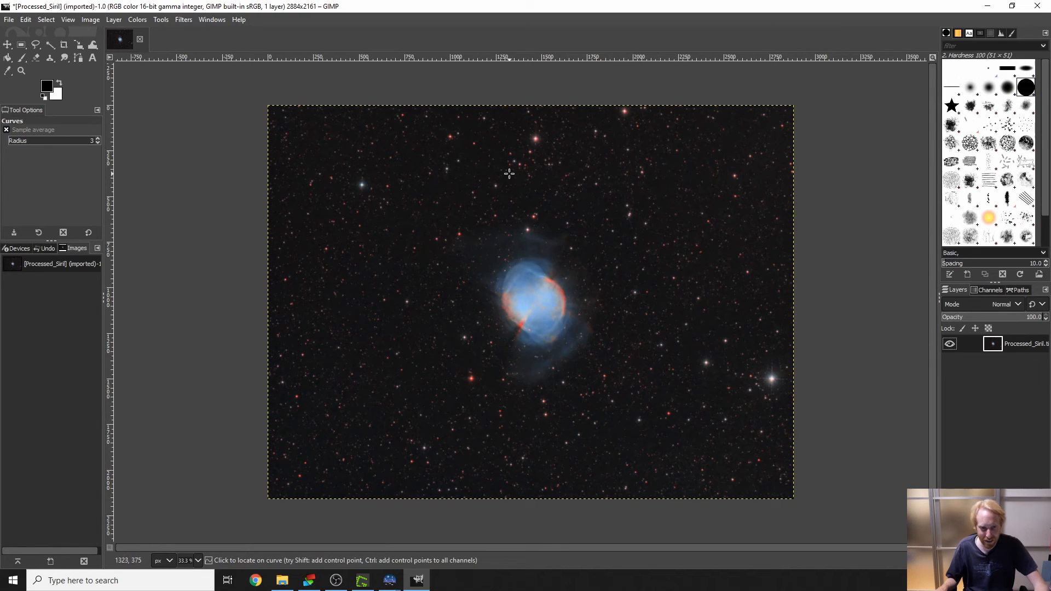
scroll(454, 353, "up", 3)
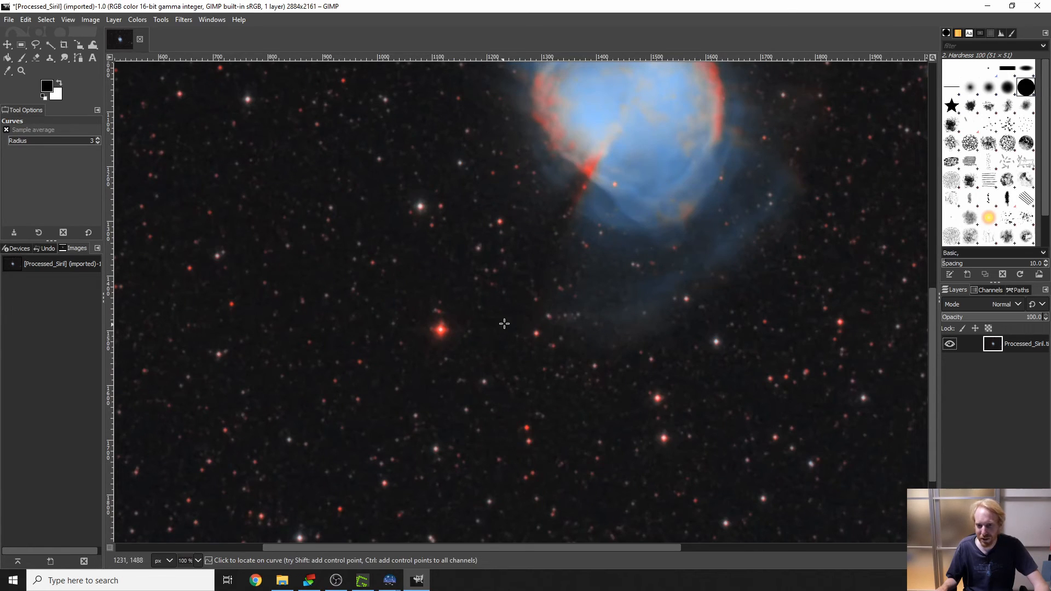
scroll(577, 338, "down", 4)
scroll(577, 338, "up", 2)
scroll(684, 244, "down", 1)
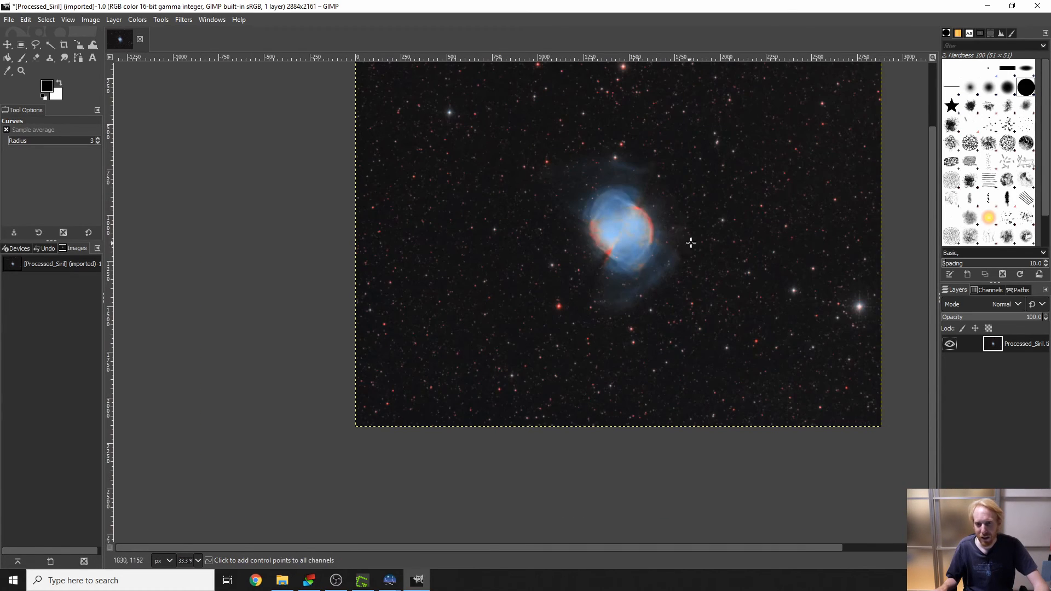
left_click_drag(932, 261, 914, 195)
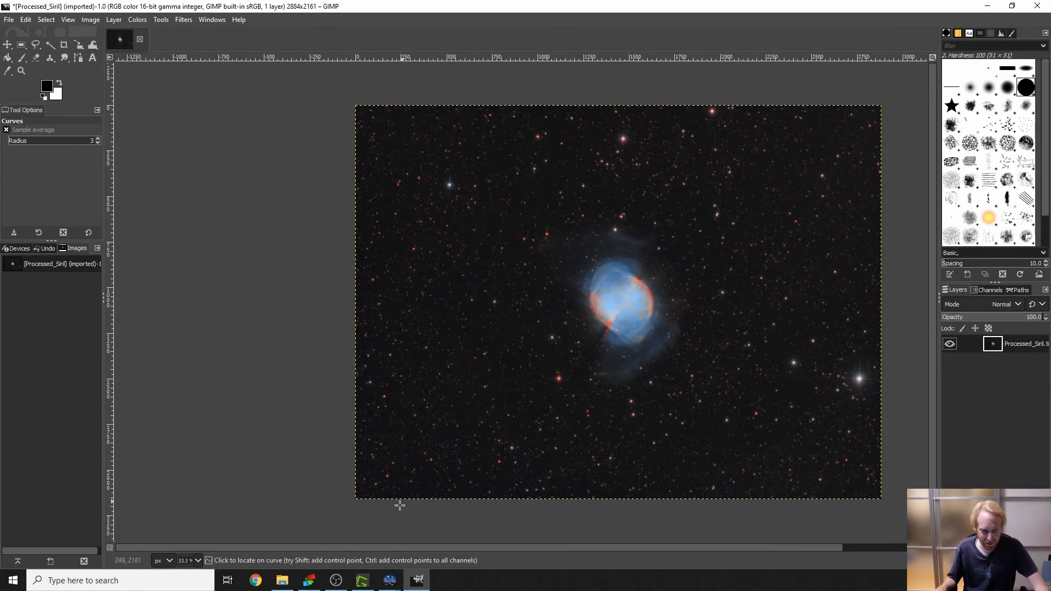
left_click(282, 580)
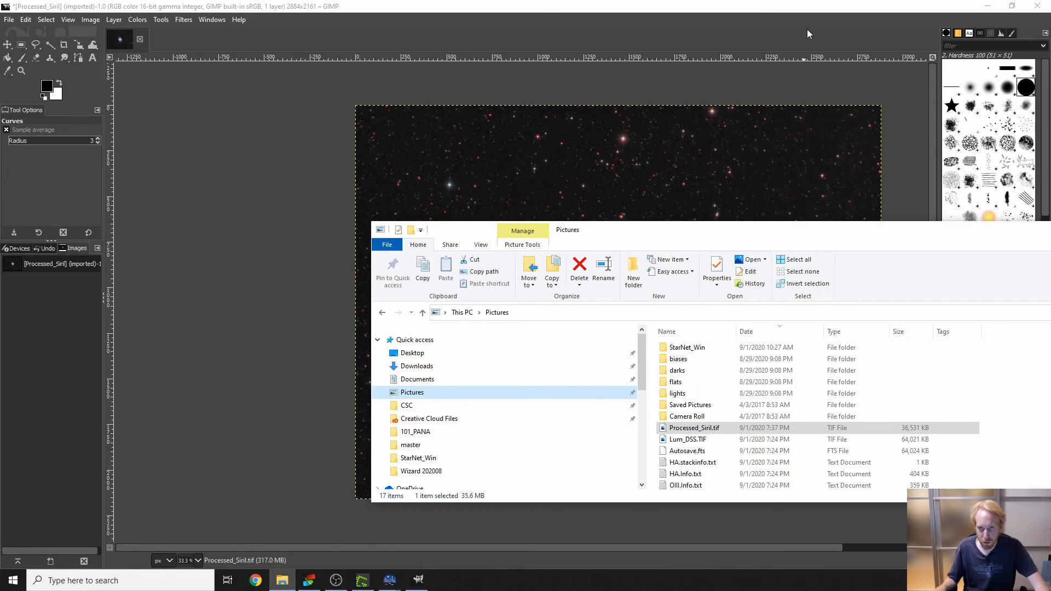
left_click(805, 11)
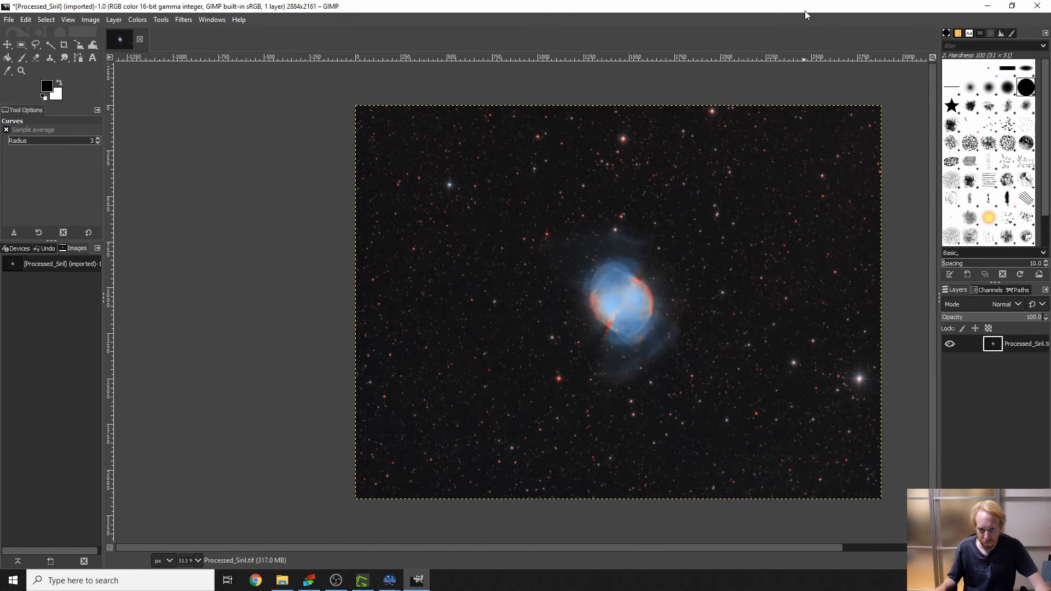
left_click(9, 21)
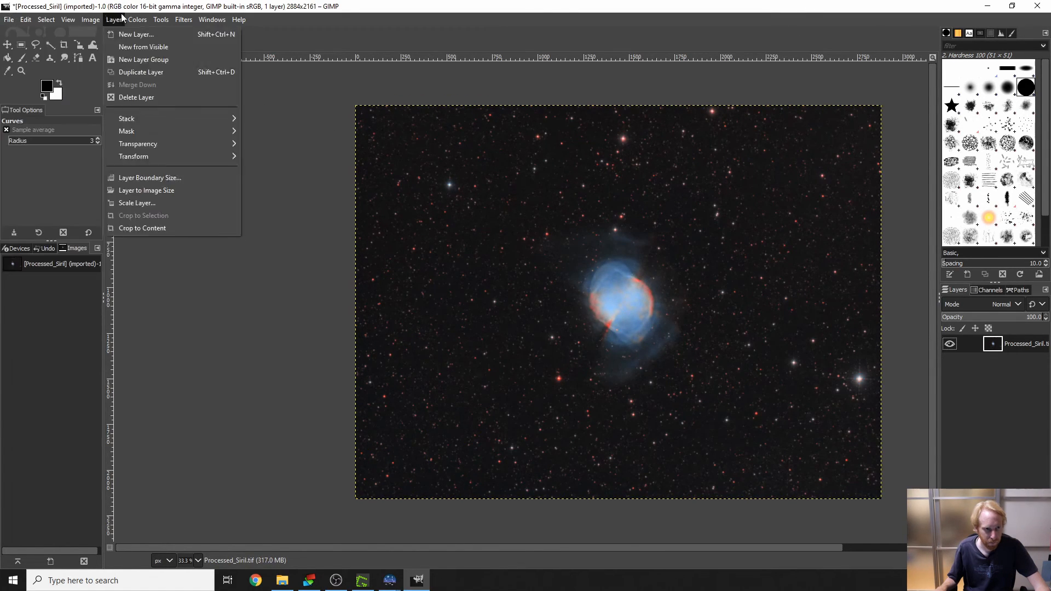
mouse_move(92, 23)
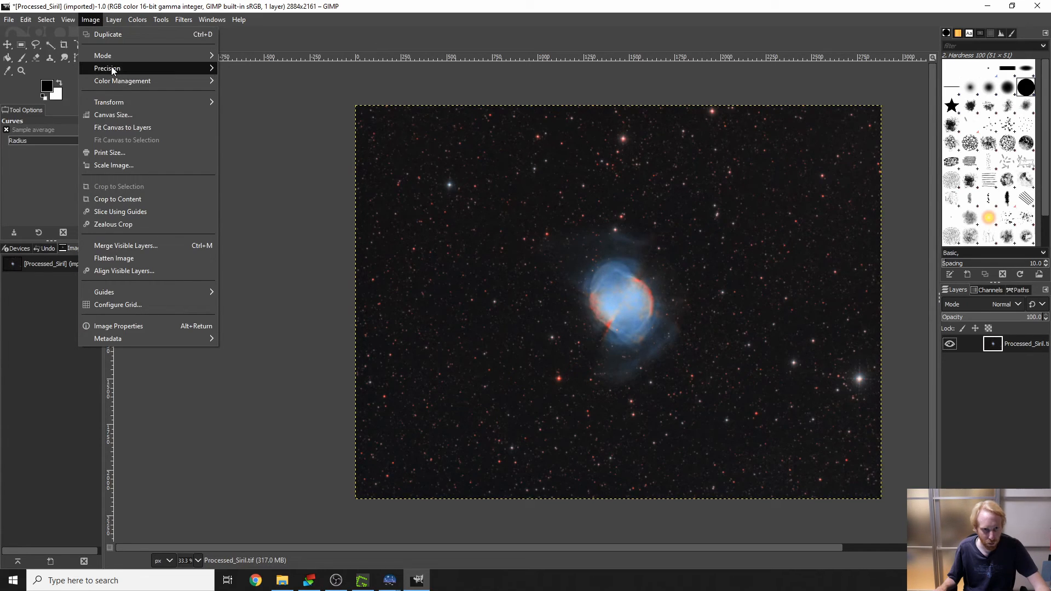
mouse_move(112, 69)
mouse_move(11, 22)
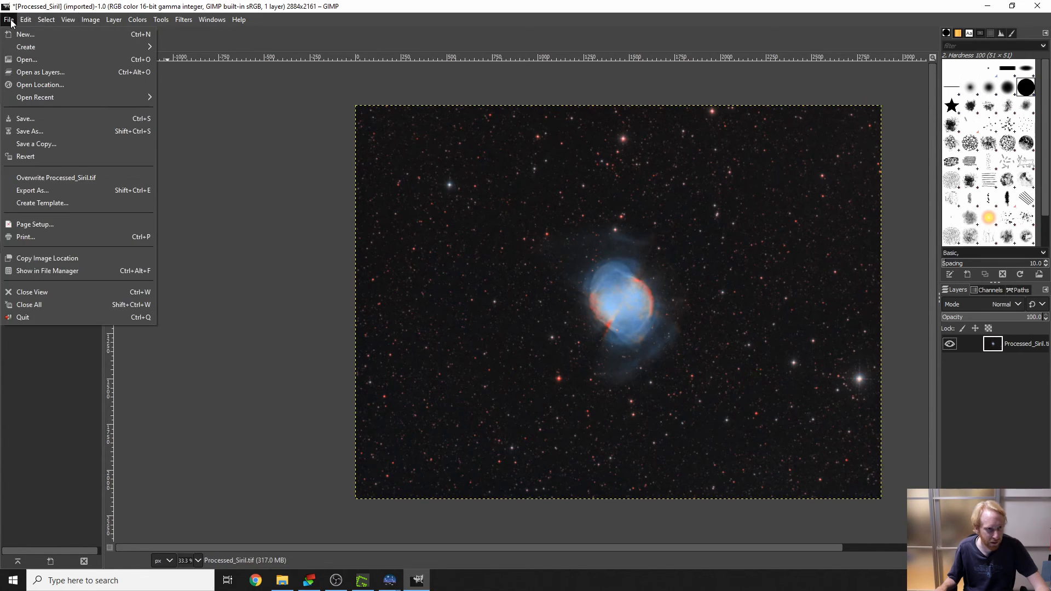
left_click(22, 131)
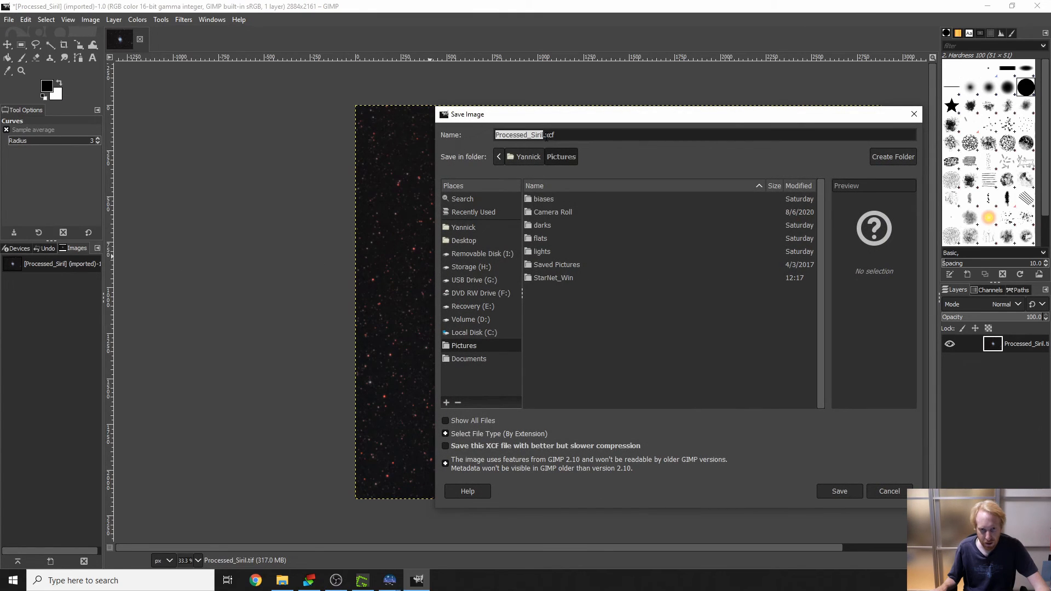
left_click(889, 491)
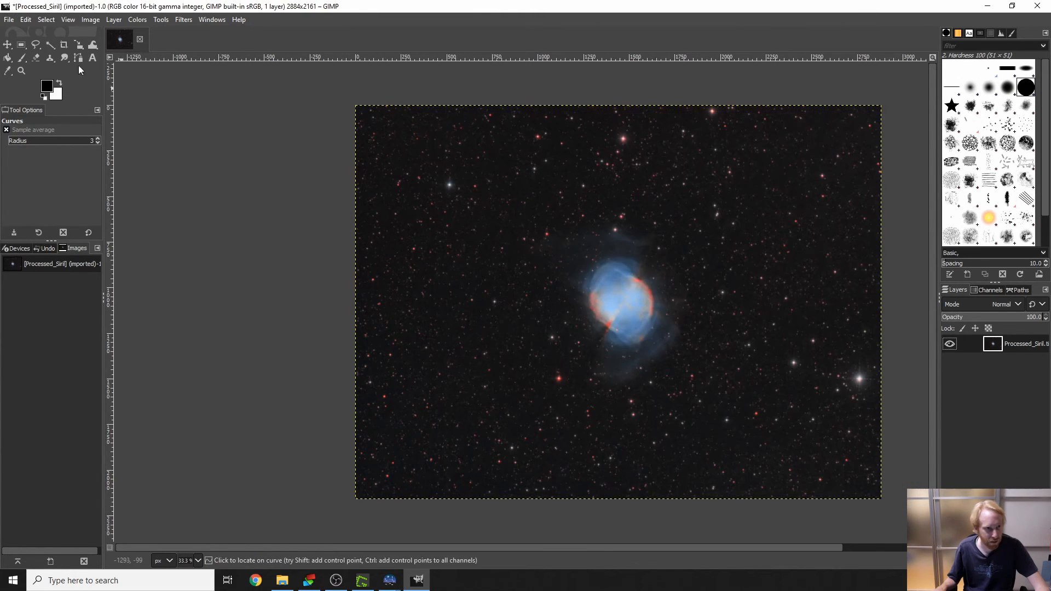
Step: Export the image to the Pictures folder as Processed_GIMP.tif, a TIFF with no compression
left_click(9, 19)
left_click(37, 190)
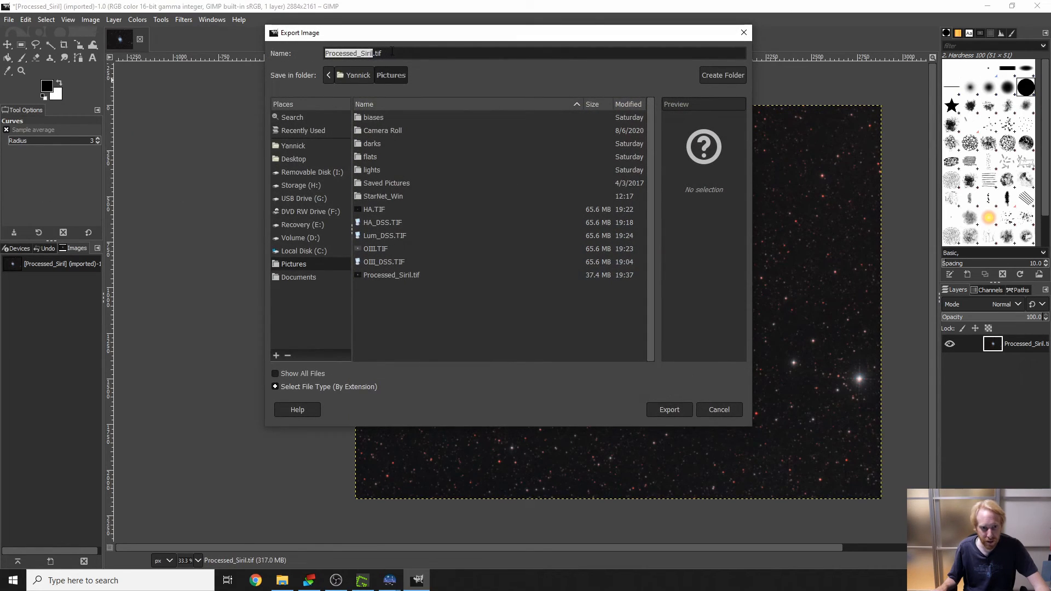
left_click(371, 53)
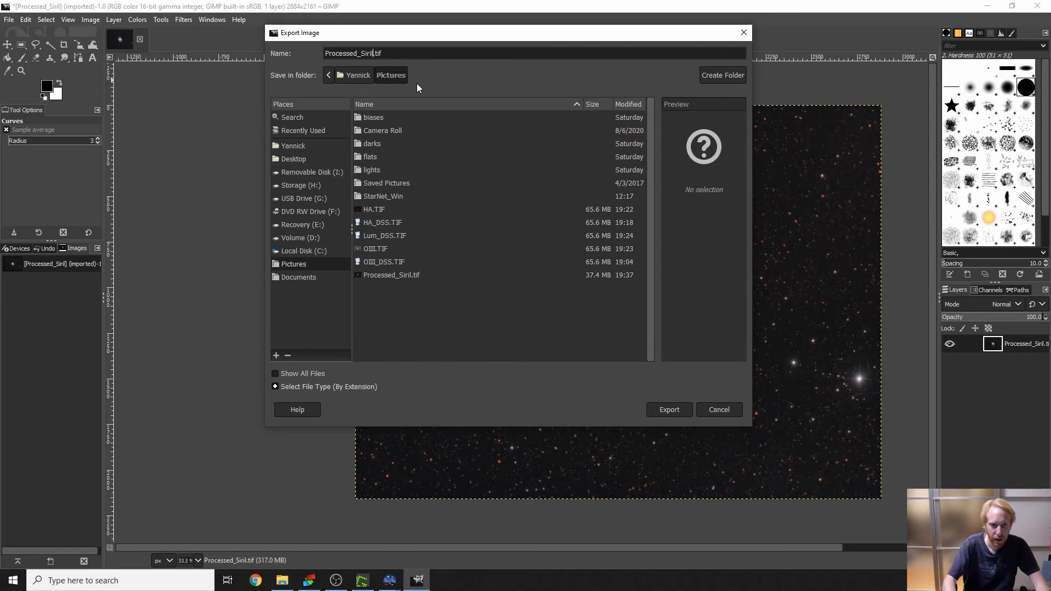
key("BackSpace")
key("BackSpace")
key("BackSpace")
type("GIMP")
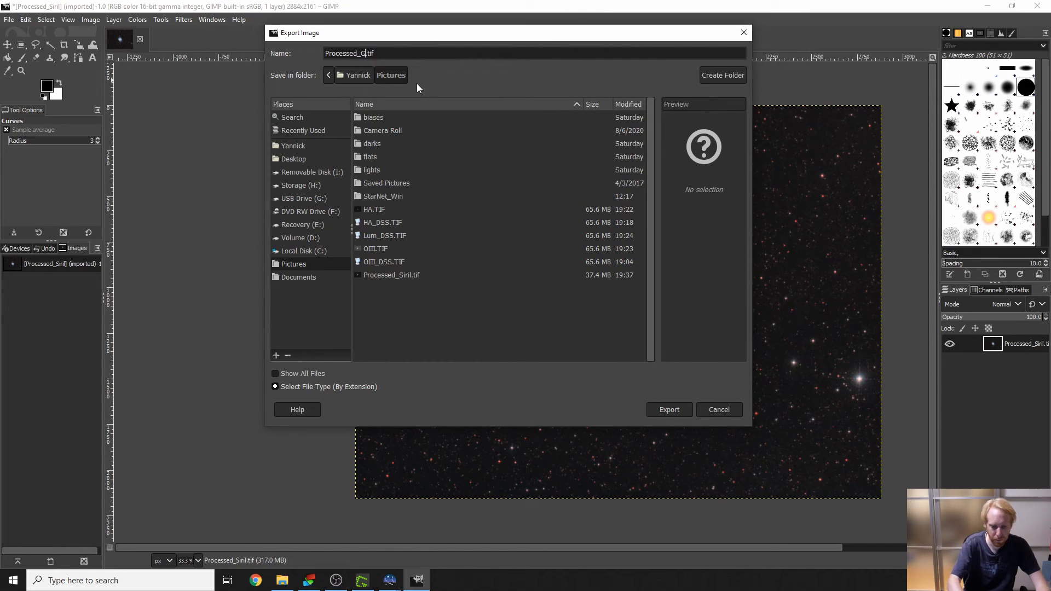
left_click(669, 409)
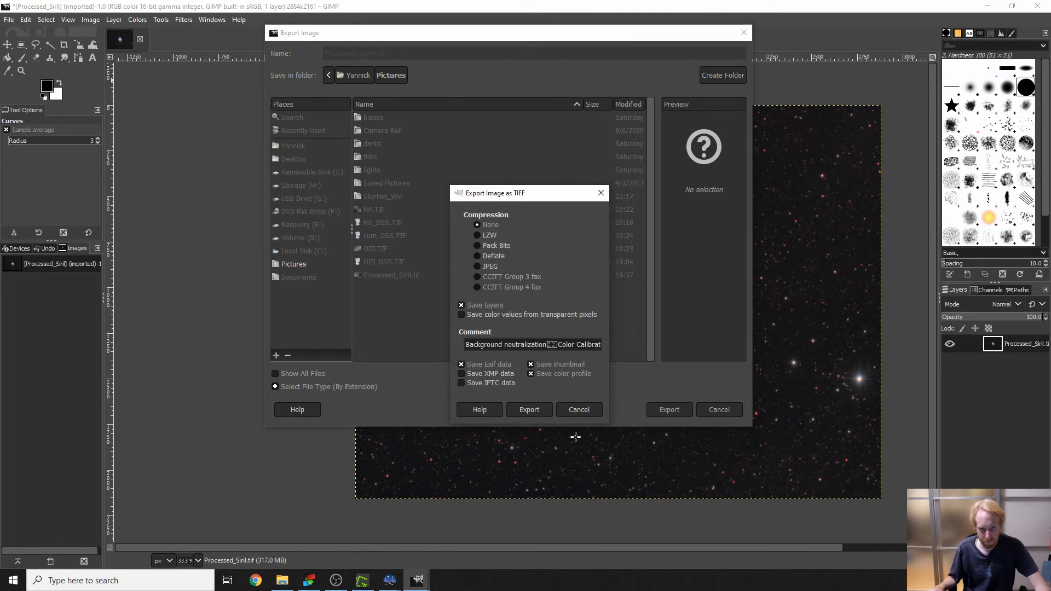
left_click(525, 411)
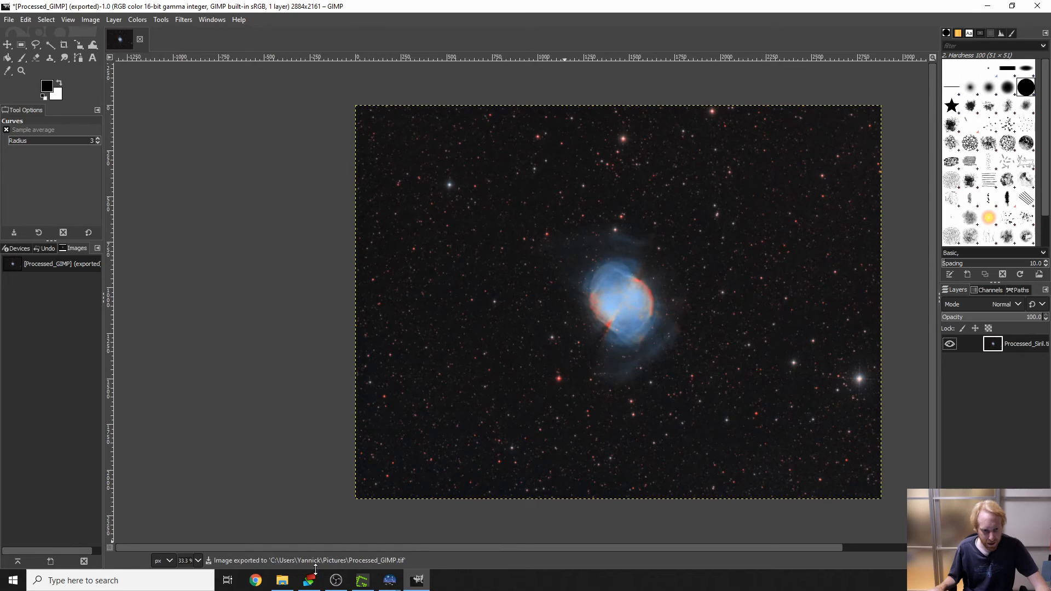
Step: Switch to File Explorer and copy Processed_GIMP.tif from the Pictures folder into the StarNet_Win folder
left_click(282, 580)
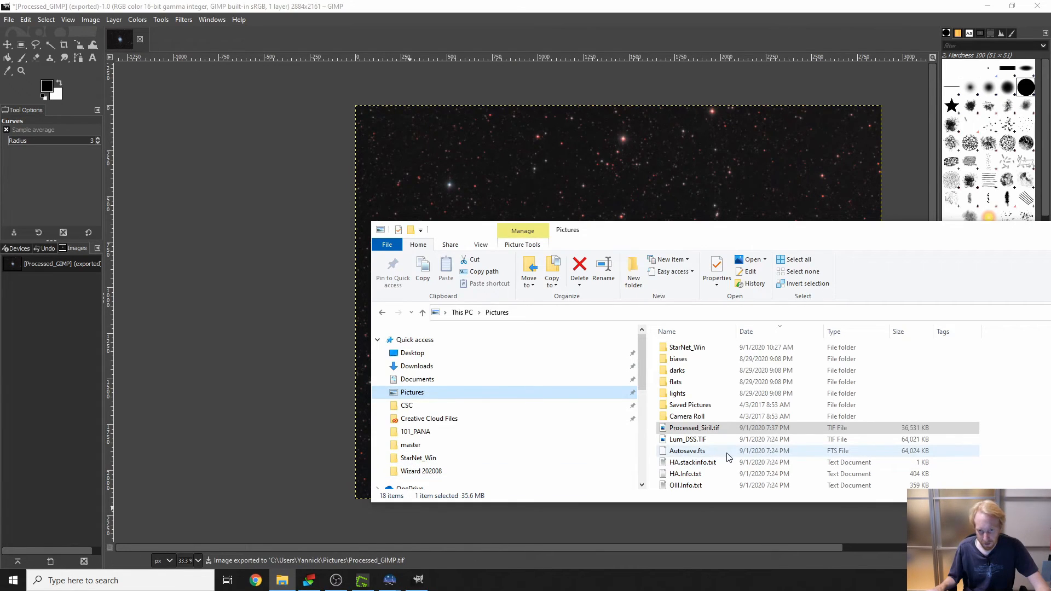
scroll(729, 457, "down", 2)
left_click(697, 484)
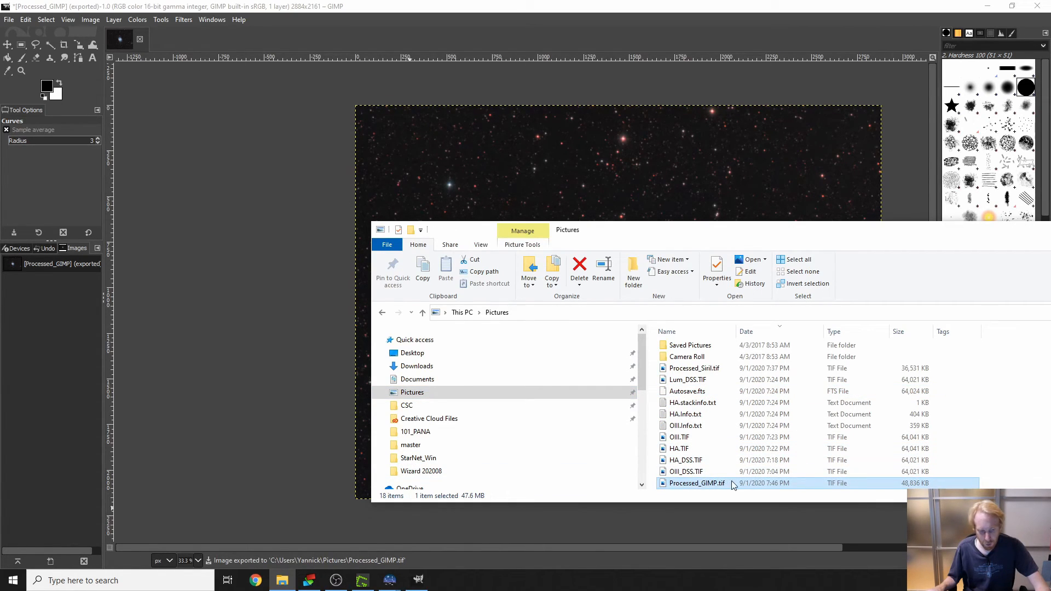
scroll(711, 438, "up", 4)
double_click(691, 346)
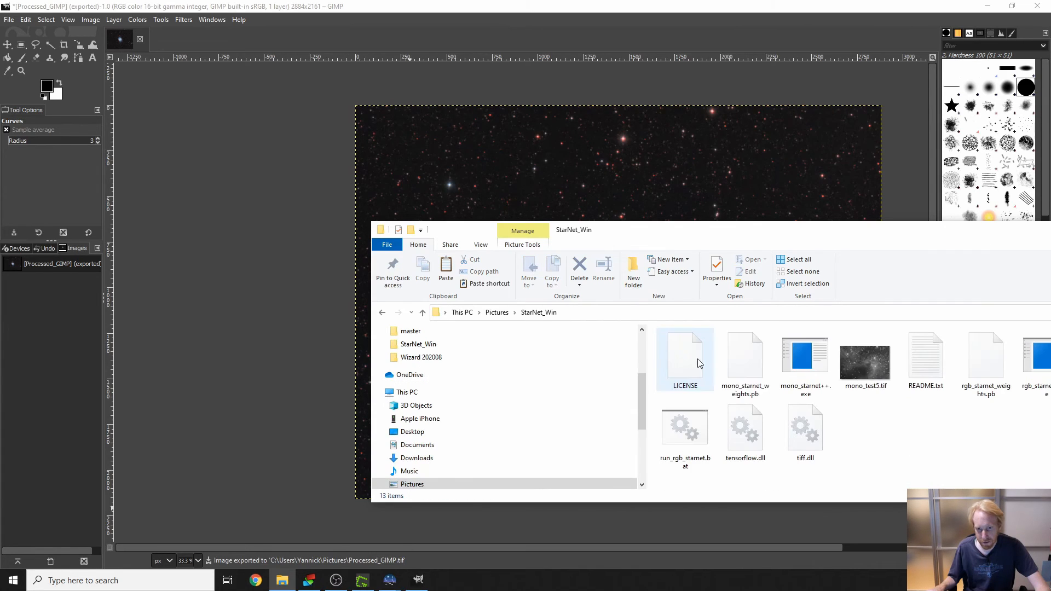
key("ctrl+v")
left_click_drag(870, 232, 571, 208)
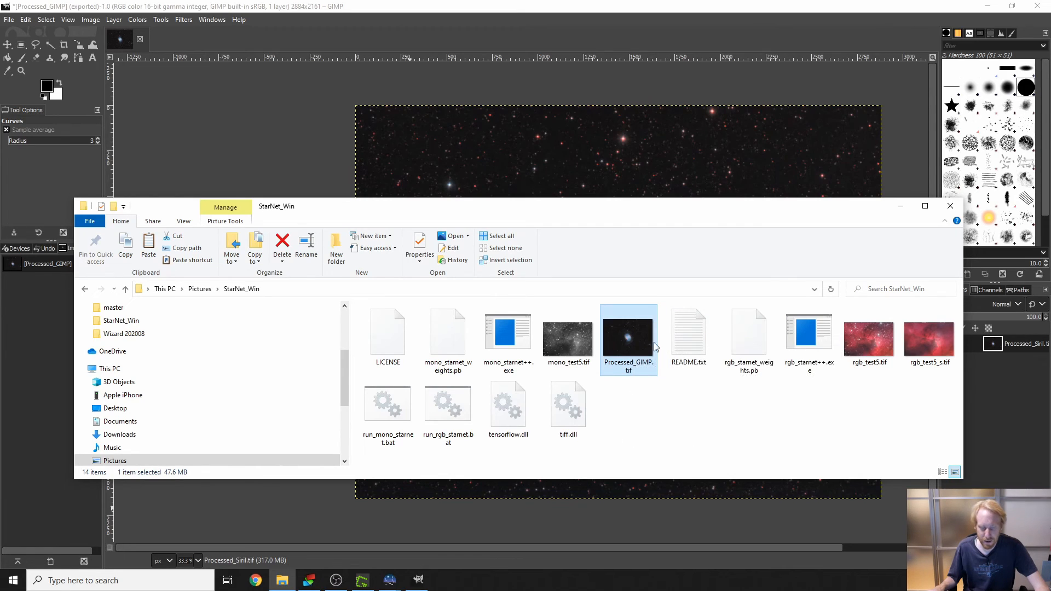
Step: Open run_rgb_starnet.bat from the StarNet_Win folder in Notepad++ and decline the program update
right_click(457, 415)
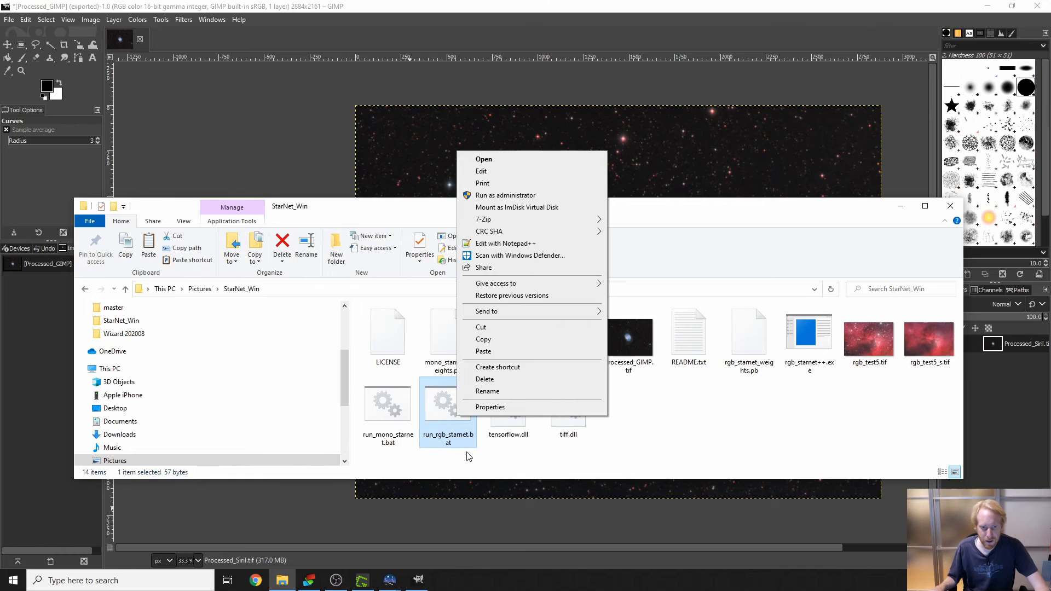
left_click(505, 244)
left_click_drag(591, 7, 710, 379)
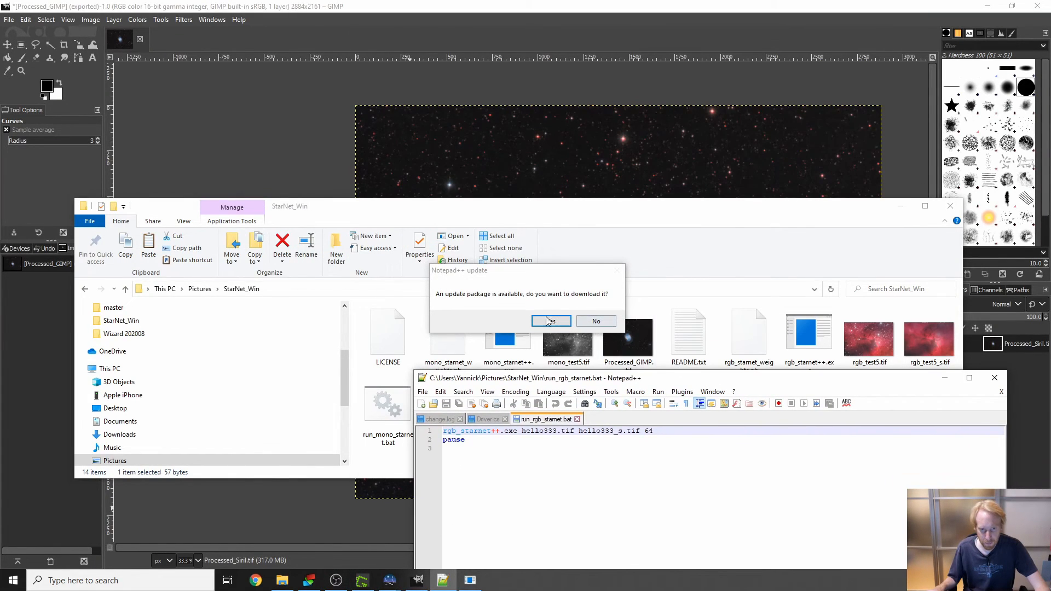
left_click(590, 323)
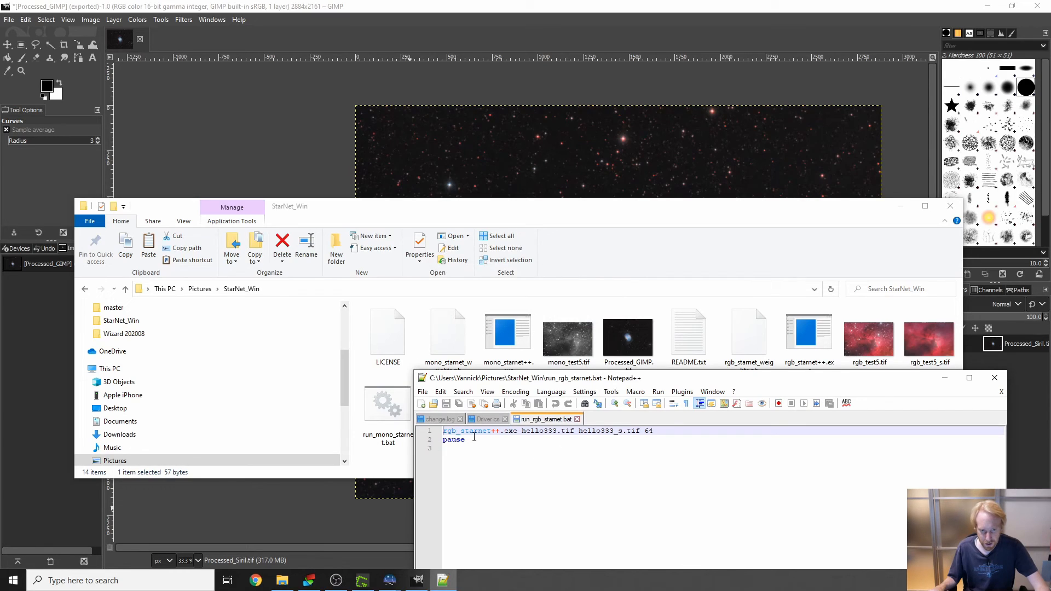
Step: Set the batch file's input image to Processed_GIMP.tif and its output to Processed_GIMP_s.tif, save it and close the editor
left_click_drag(522, 433, 557, 432)
type("Processed")
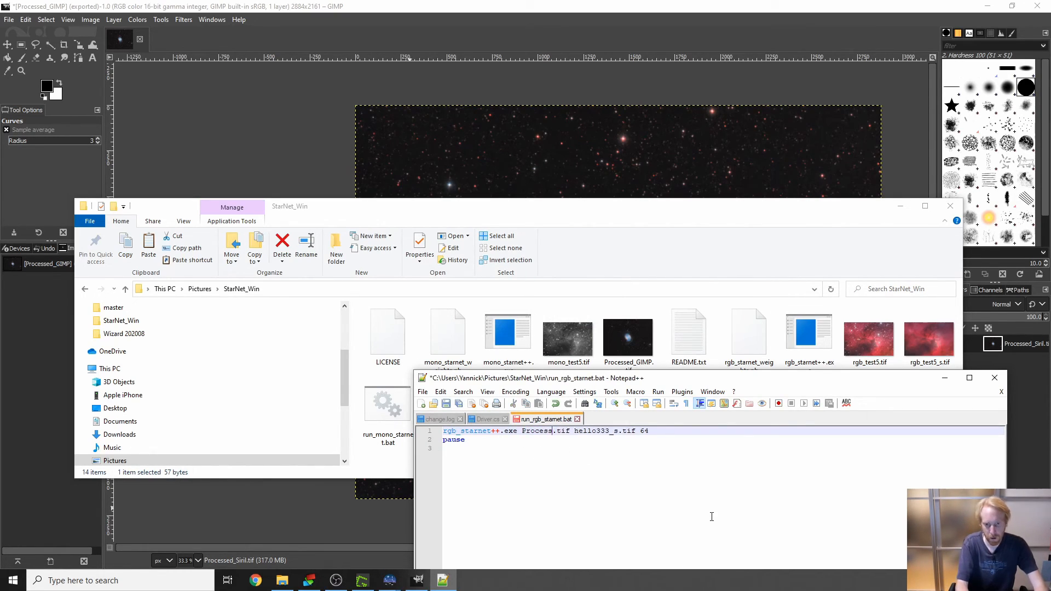
type("_GIMP")
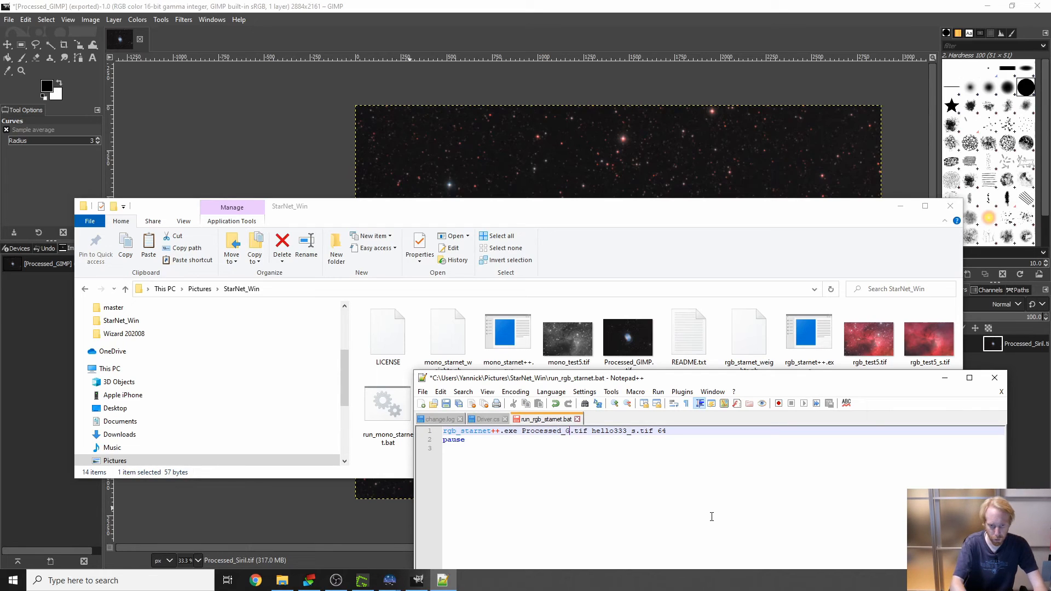
left_click_drag(523, 431, 634, 434)
key("ctrl+c")
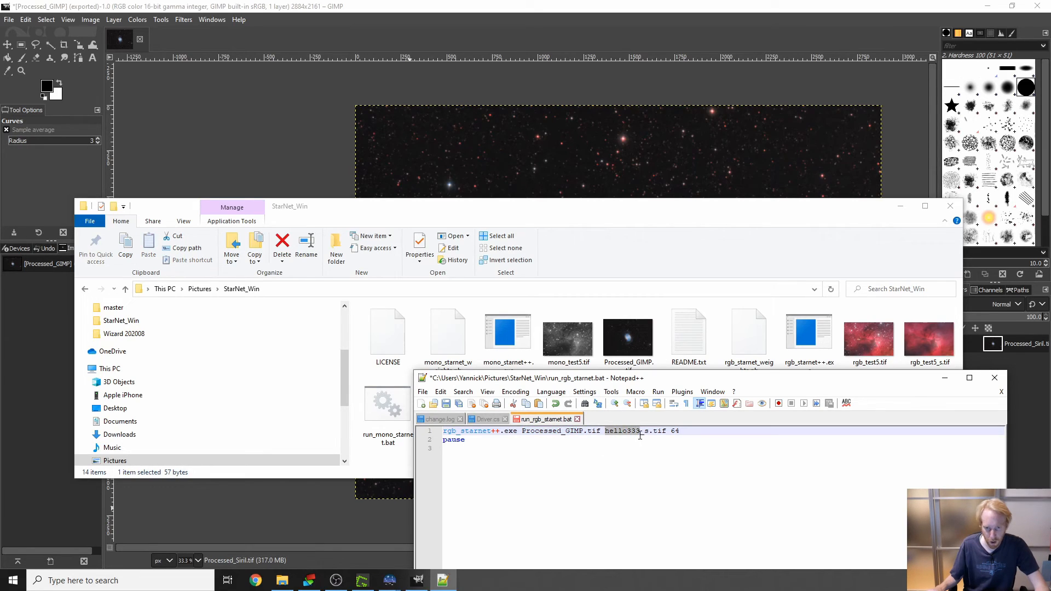
key("ctrl+v")
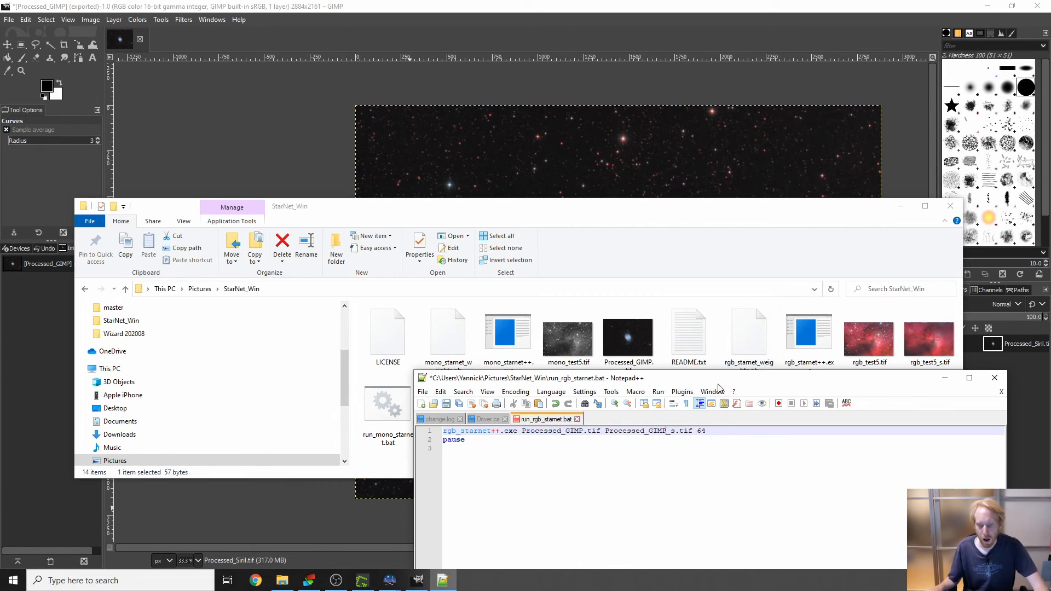
left_click_drag(684, 378, 668, 199)
key("ctrl+s")
left_click(978, 199)
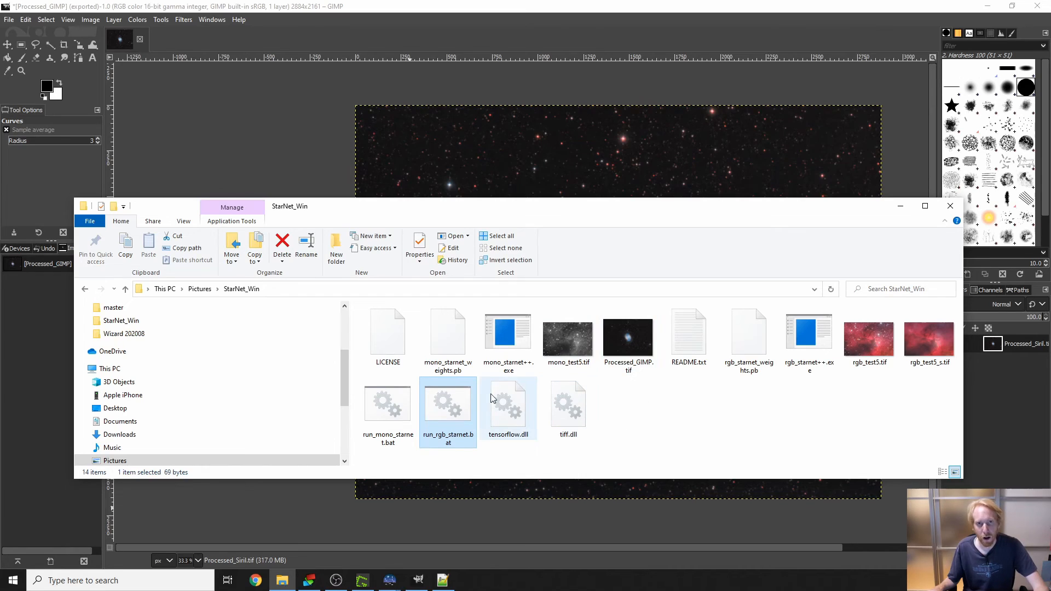
Step: Try to run run_rgb_starnet.bat on the copied image, and dismiss its console window
double_click(448, 412)
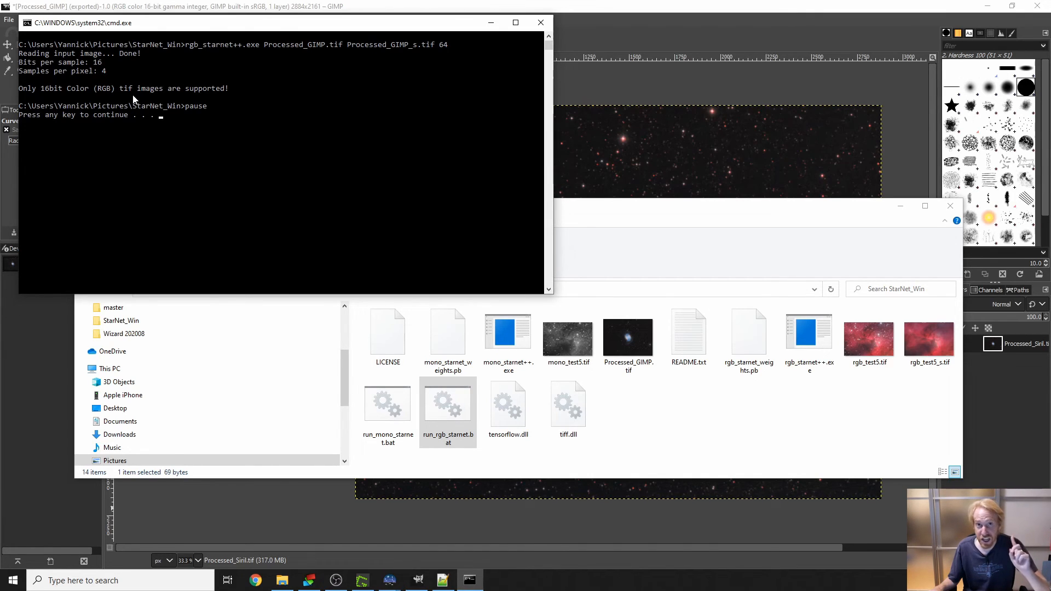
key("Return")
Step: Switch back to GIMP and remove the alpha channel from the Processed_Siril layer
left_click(612, 15)
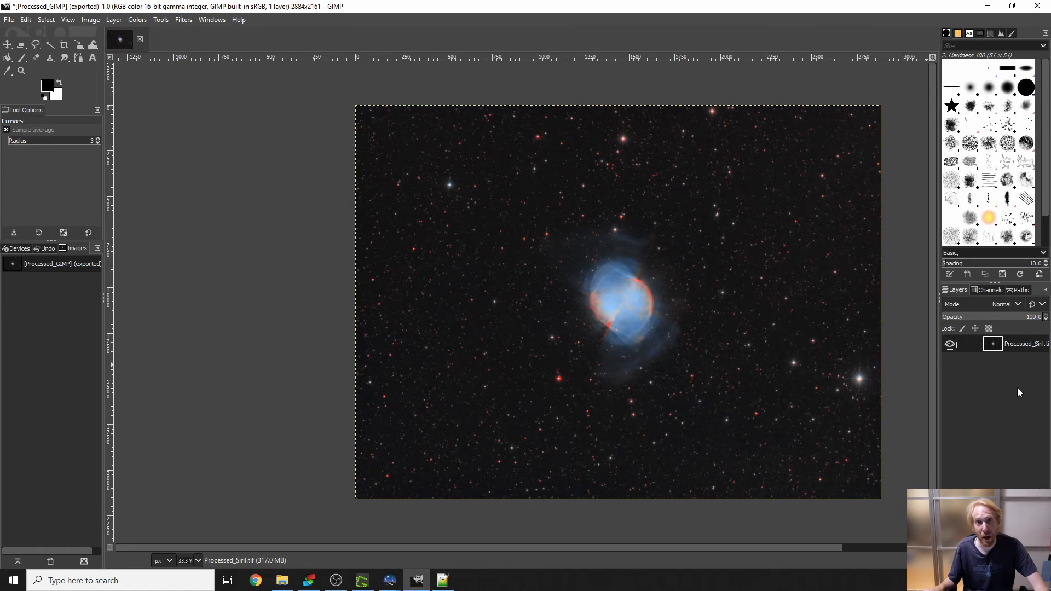
right_click(1020, 344)
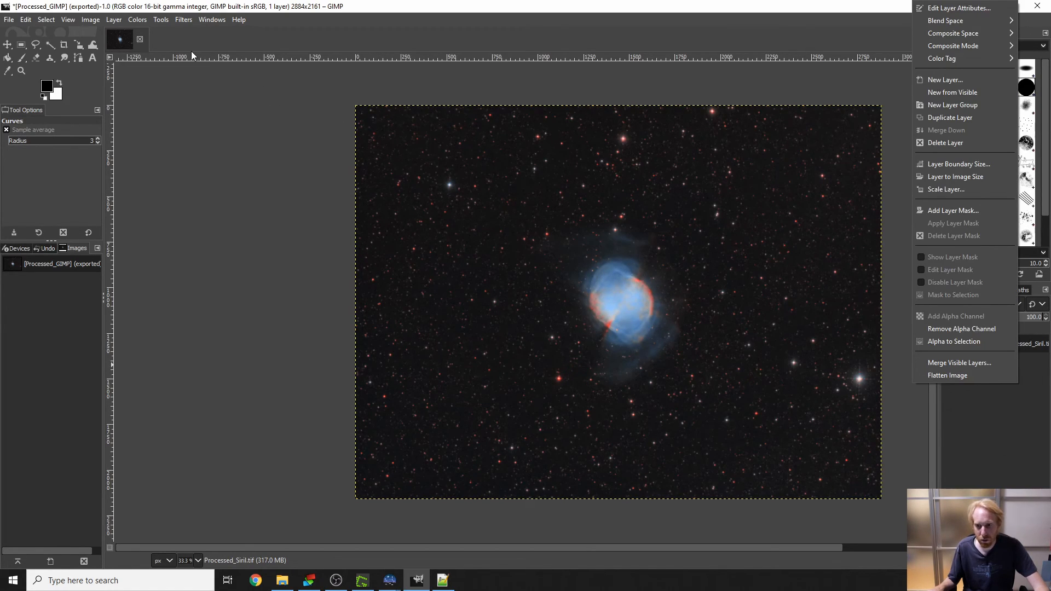
left_click(971, 329)
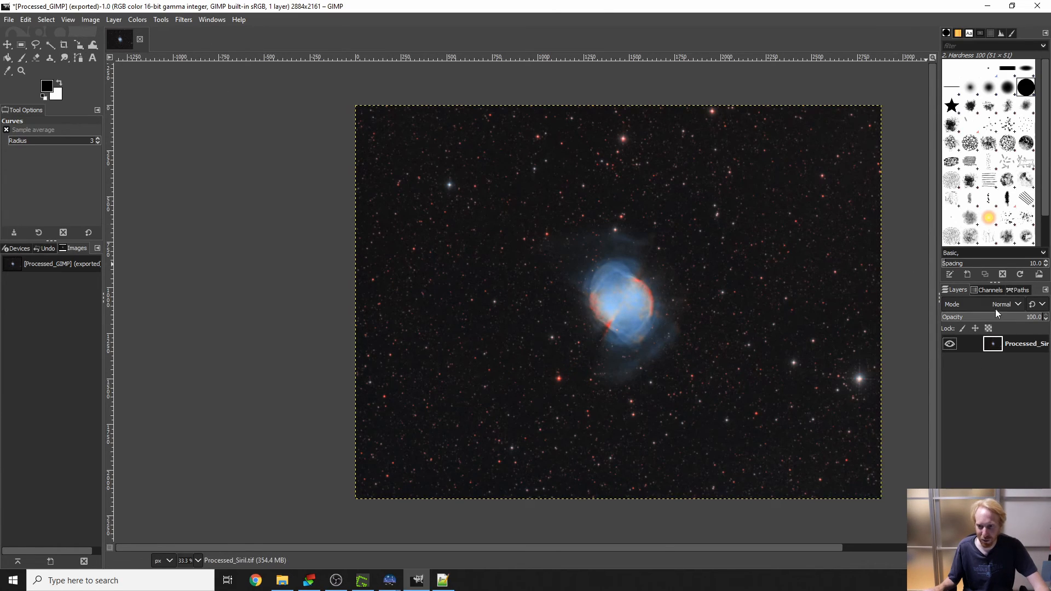
right_click(1018, 343)
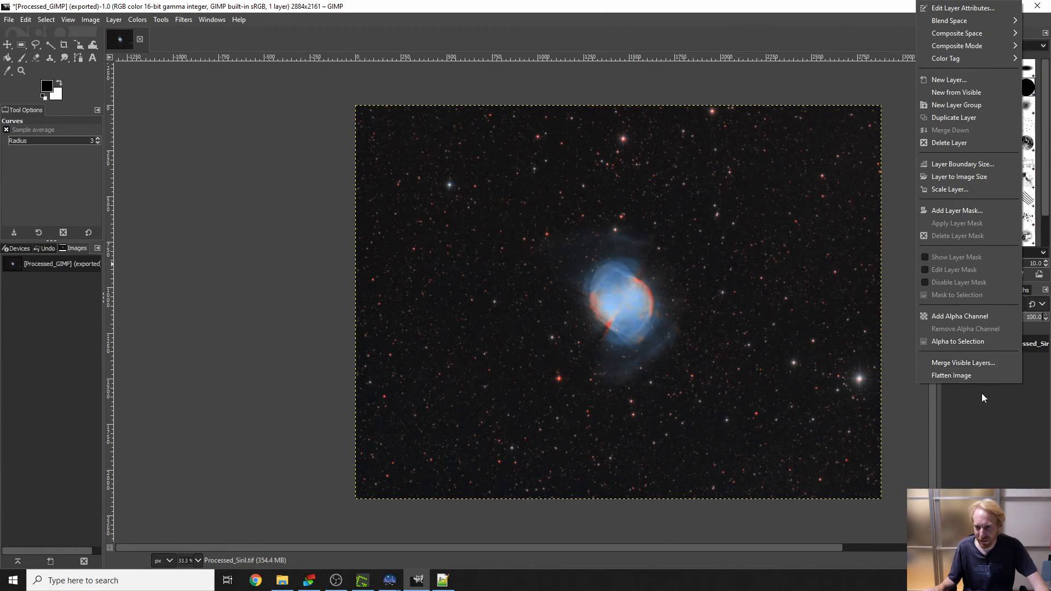
left_click(990, 421)
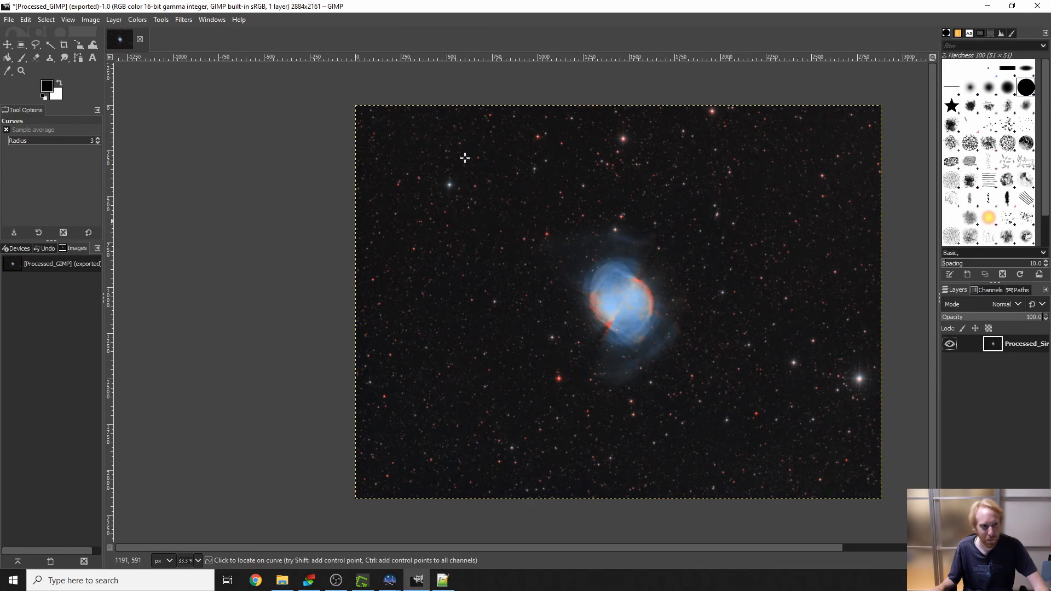
Step: Re-export the image over Processed_GIMP.tif in the Pictures folder as a TIFF with no compression
left_click(9, 19)
left_click(41, 188)
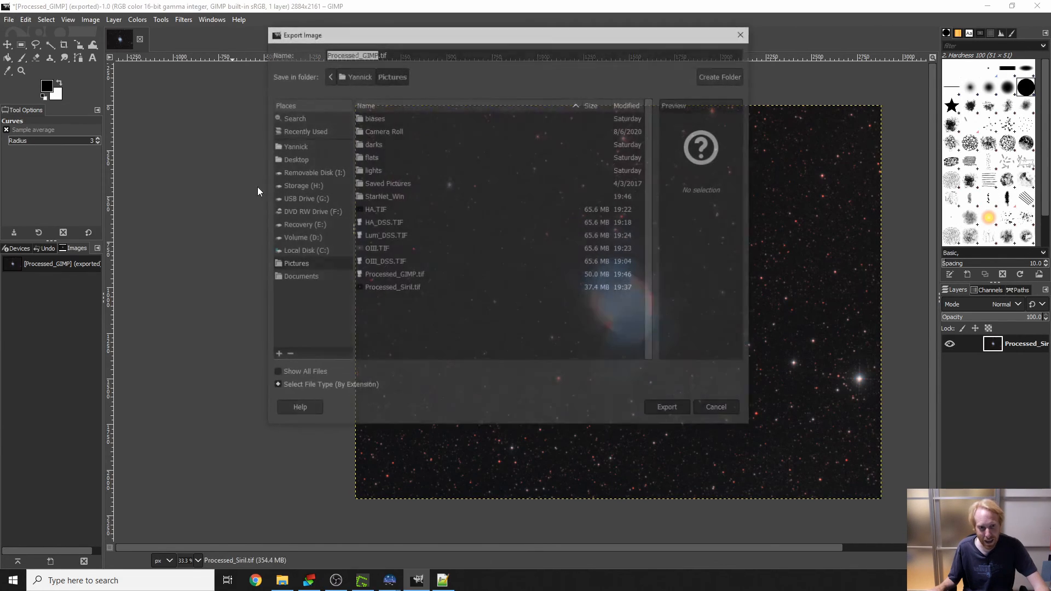
double_click(378, 274)
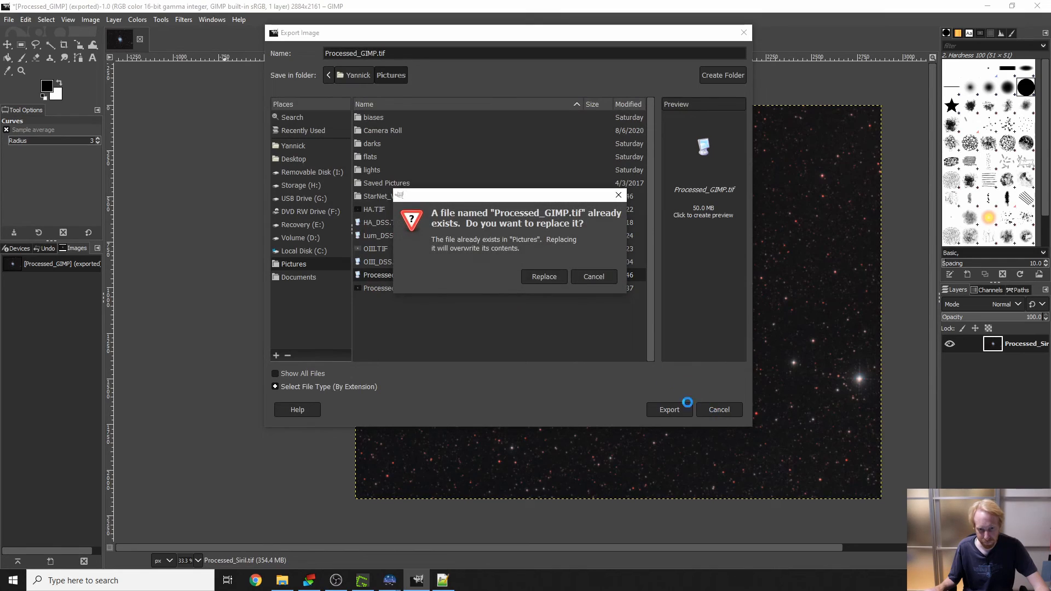
left_click(543, 278)
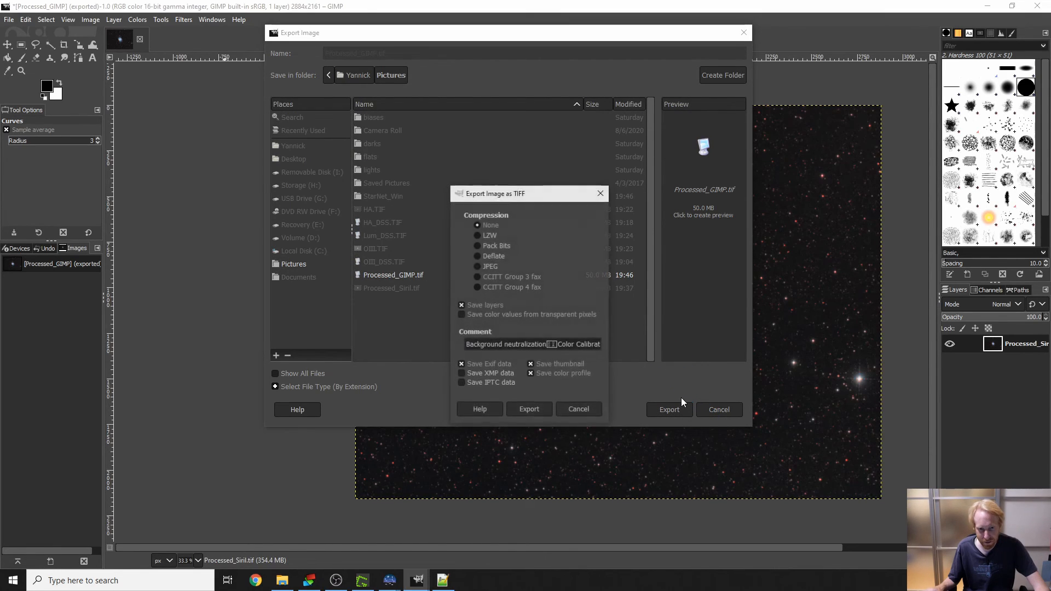
left_click(527, 409)
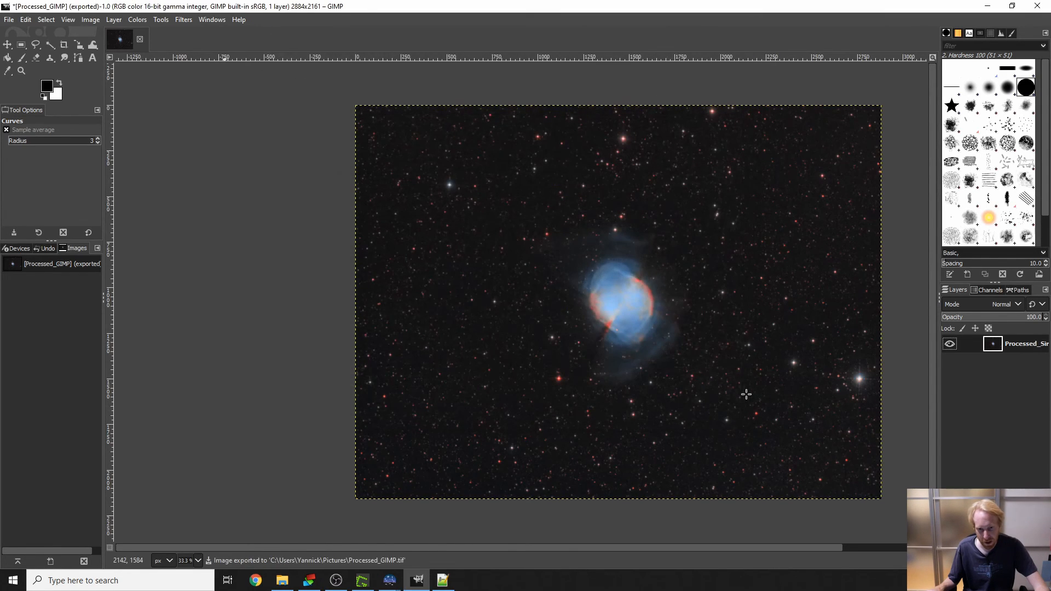
Step: Switch to File Explorer, view the Processed_GIMP.tif copy in the StarNet_Win folder, and close the viewer
left_click(280, 584)
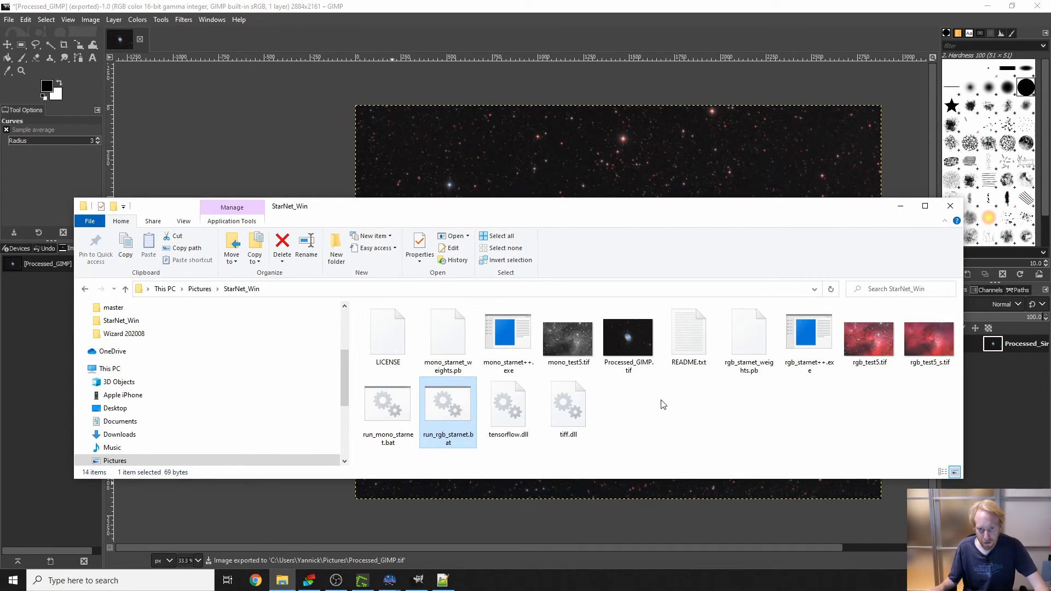
double_click(623, 343)
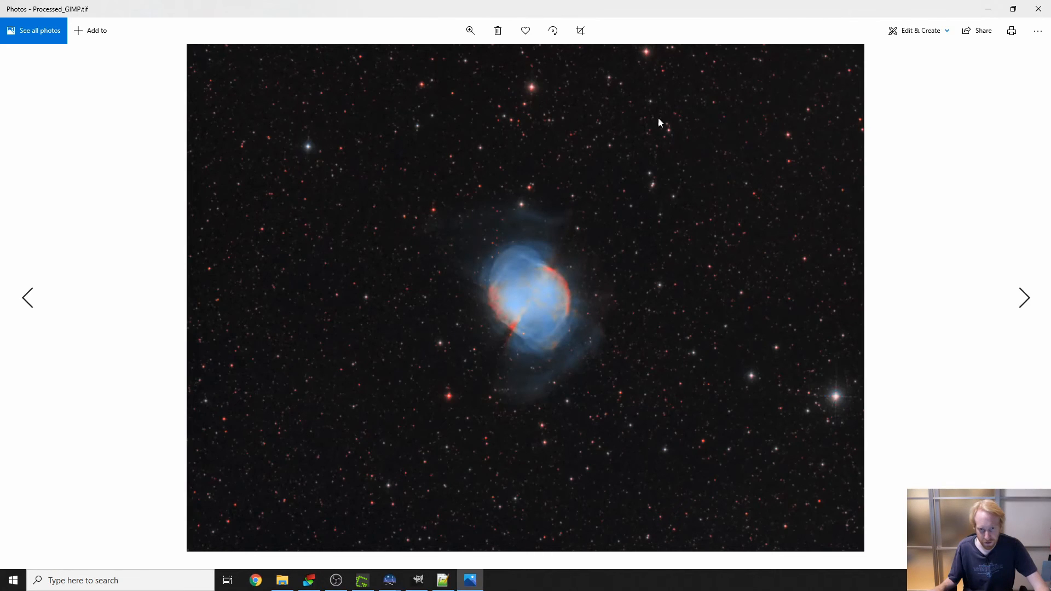
left_click(1037, 9)
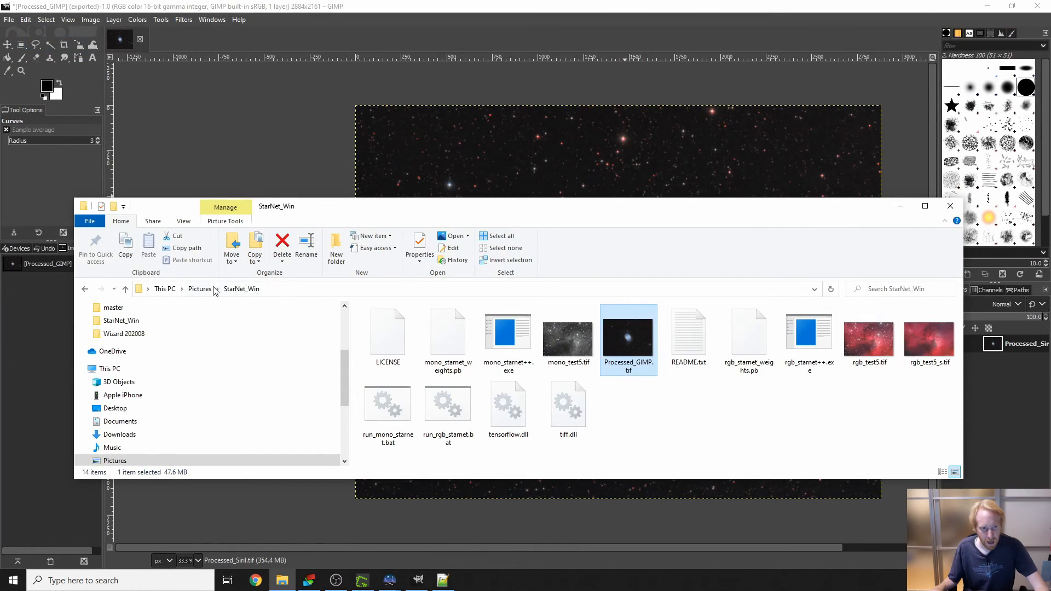
Step: Copy the re-exported Processed_GIMP.tif from Pictures into the StarNet_Win folder, replacing the existing copy
left_click(213, 289)
left_click(422, 406)
key("ctrl+c")
double_click(390, 324)
key("ctrl+v")
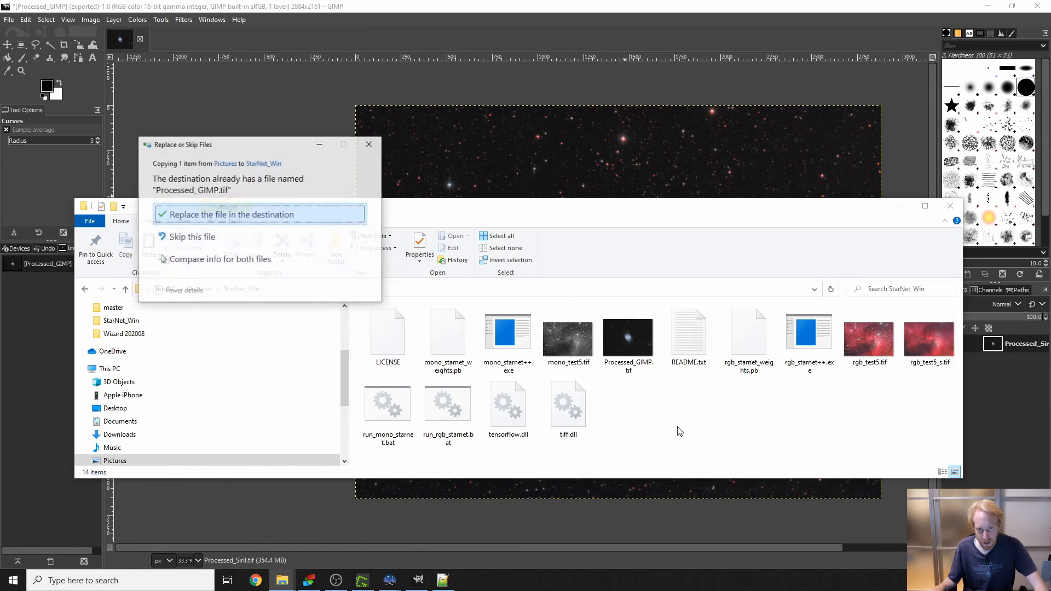
left_click(177, 212)
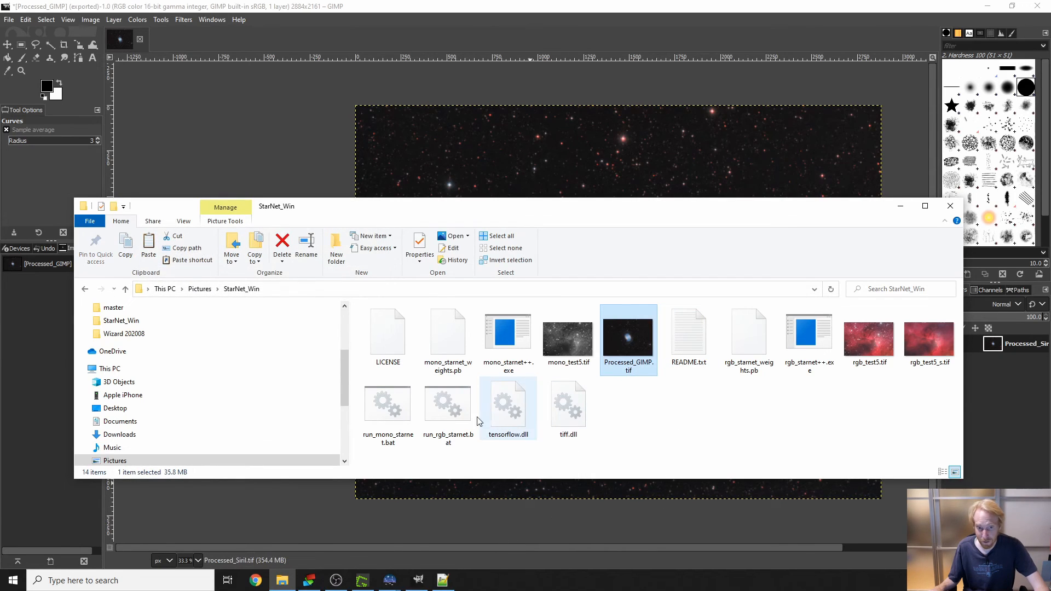
Step: Run run_rgb_starnet.bat to remove the stars, then view the output Processed_GIMP_s.tif and close the viewer
double_click(445, 405)
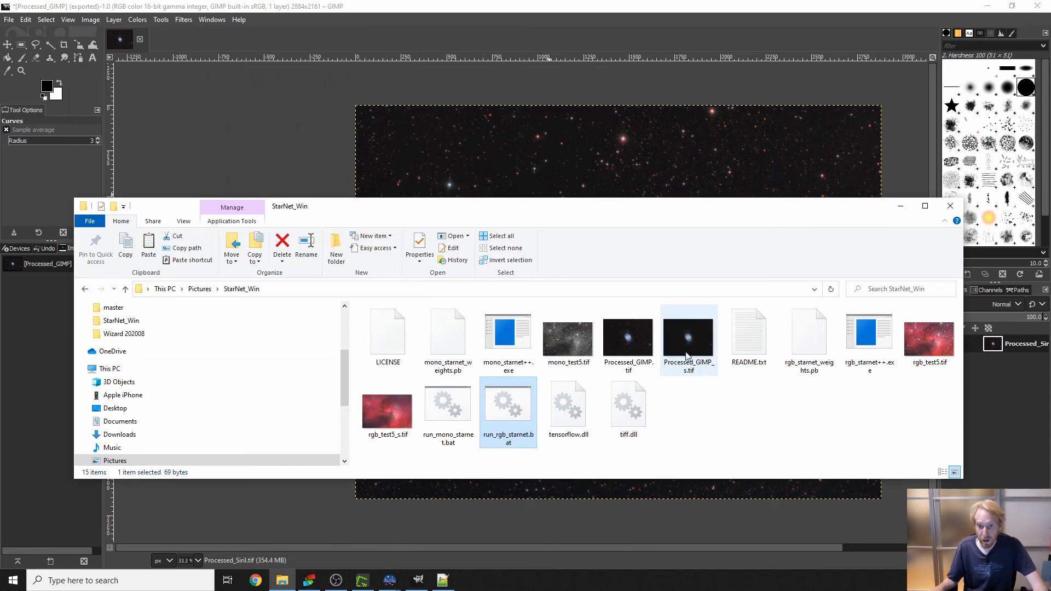
double_click(692, 346)
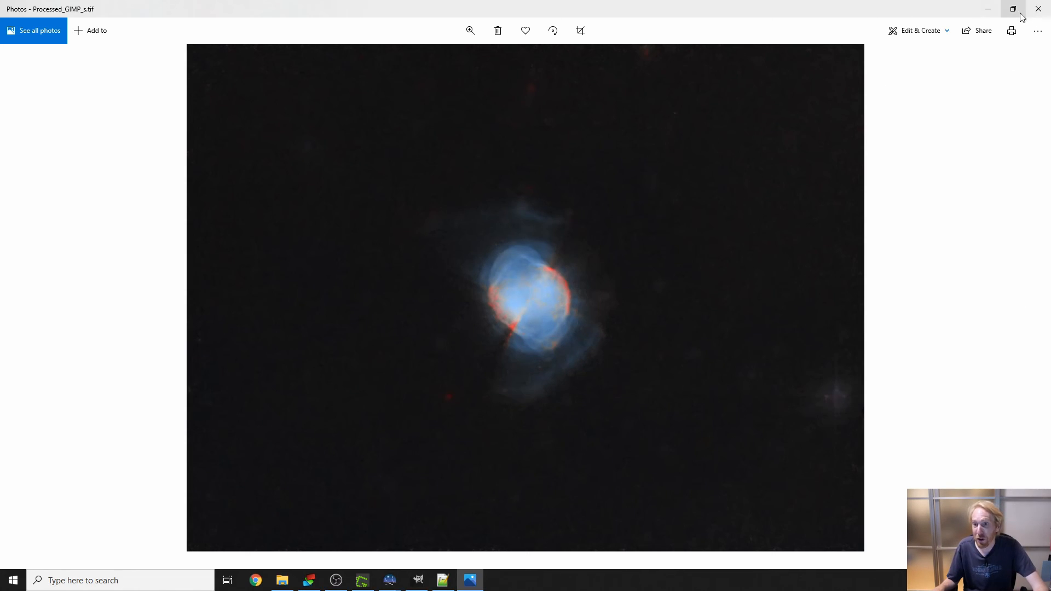
left_click(1036, 9)
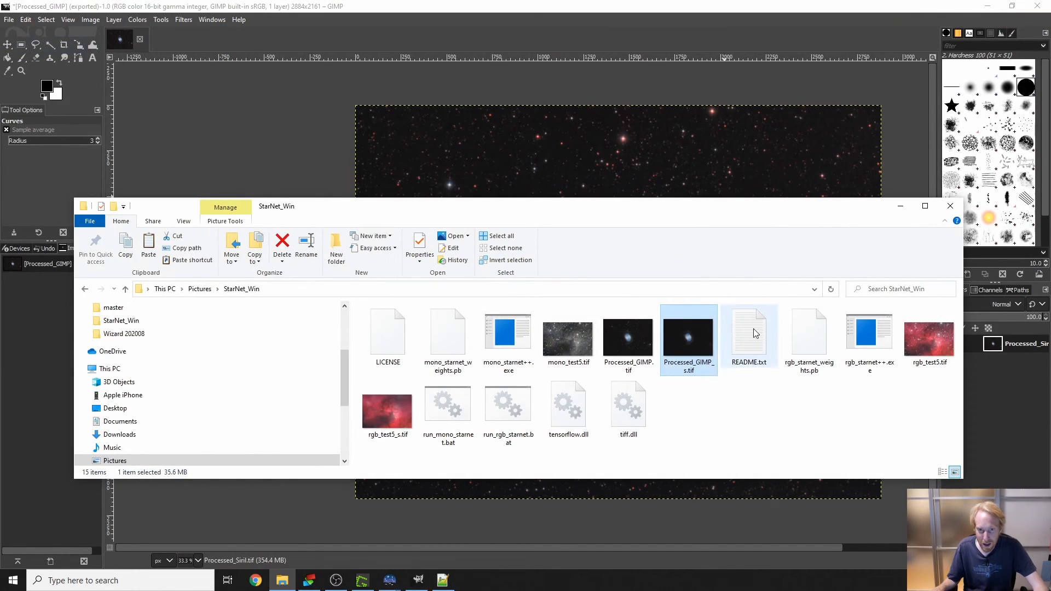
Step: Switch to GIMP and open Processed_GIMP_s.tif from the StarNet_Win folder as a new layer in the current image
left_click(9, 21)
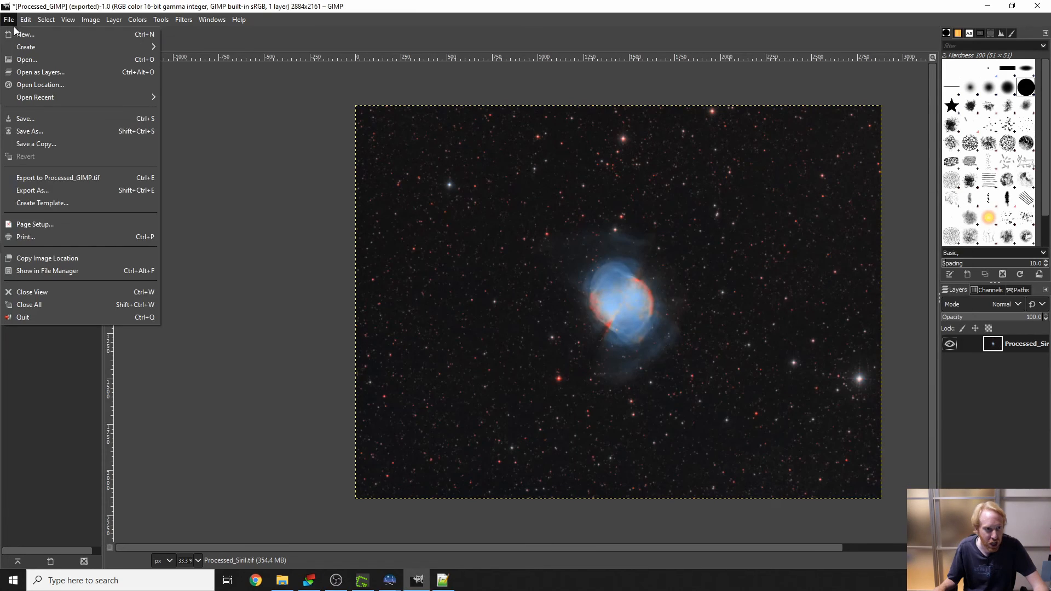
left_click(36, 73)
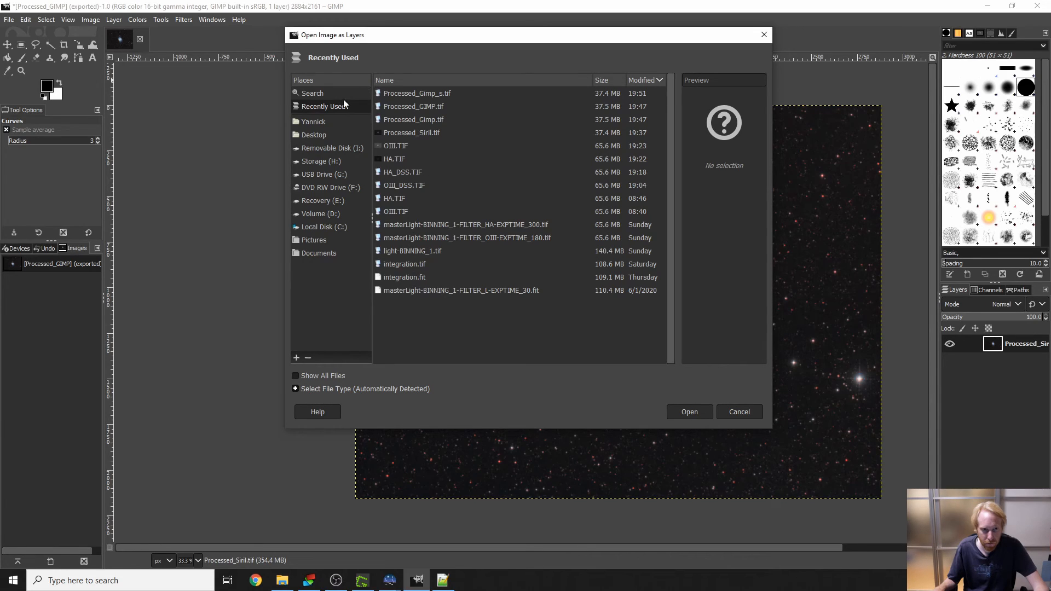
left_click(315, 243)
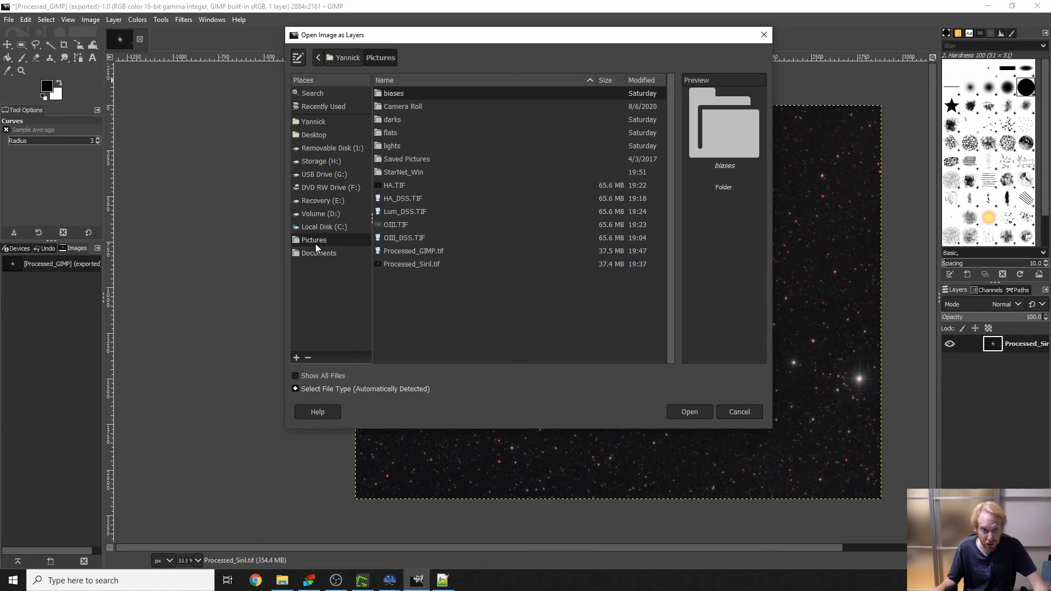
double_click(400, 172)
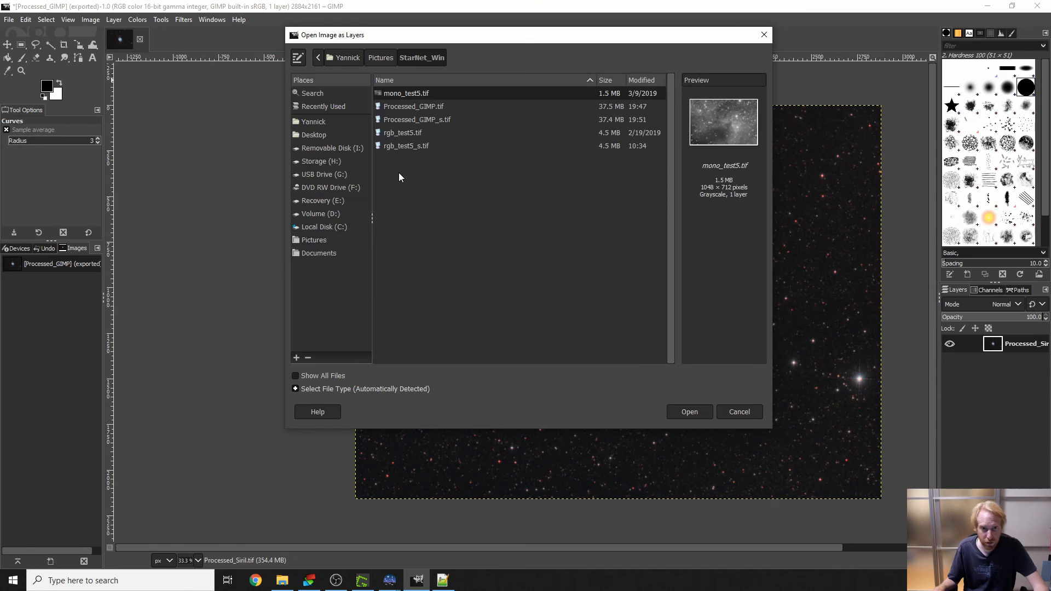
double_click(430, 119)
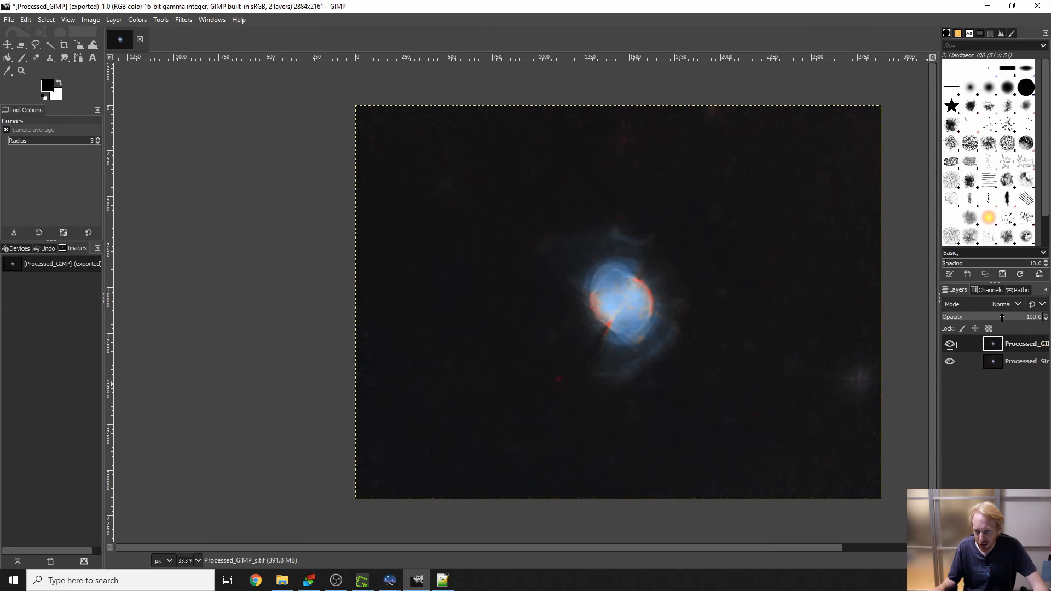
Step: Lower the starless Processed_GIMP_s layer's opacity to roughly half so the stars beneath blend in
mouse_move(1002, 318)
left_mouse_down()
mouse_move(990, 318)
mouse_move(1005, 321)
left_mouse_up()
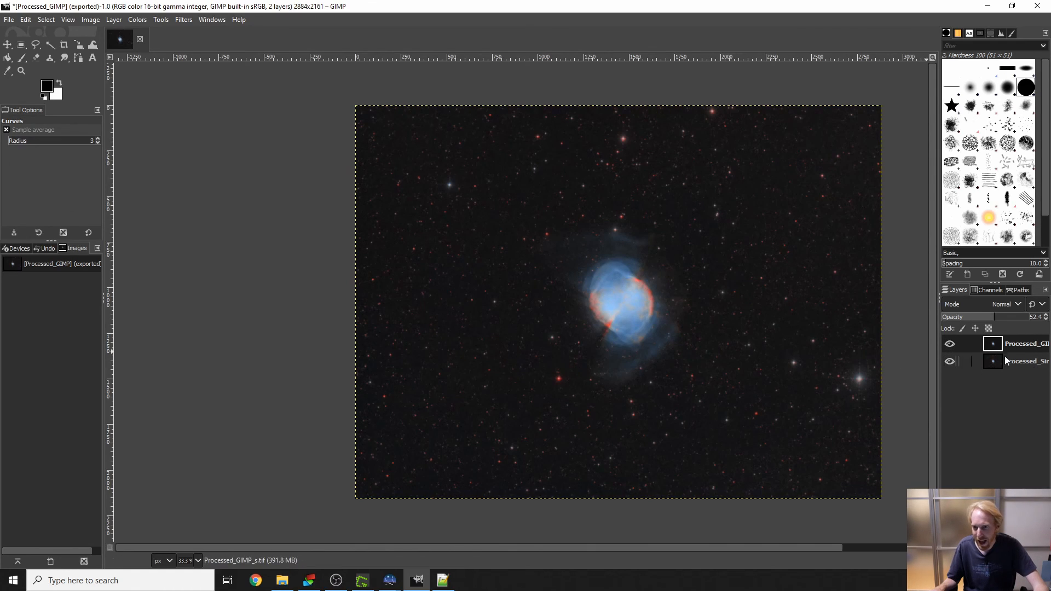
mouse_move(995, 318)
left_mouse_down()
mouse_move(1028, 321)
mouse_move(951, 324)
mouse_move(1000, 321)
left_mouse_up()
Step: Start a Saturation adjustment on the Processed_Siril layer and reduce its scale to 0.791
left_click(1026, 363)
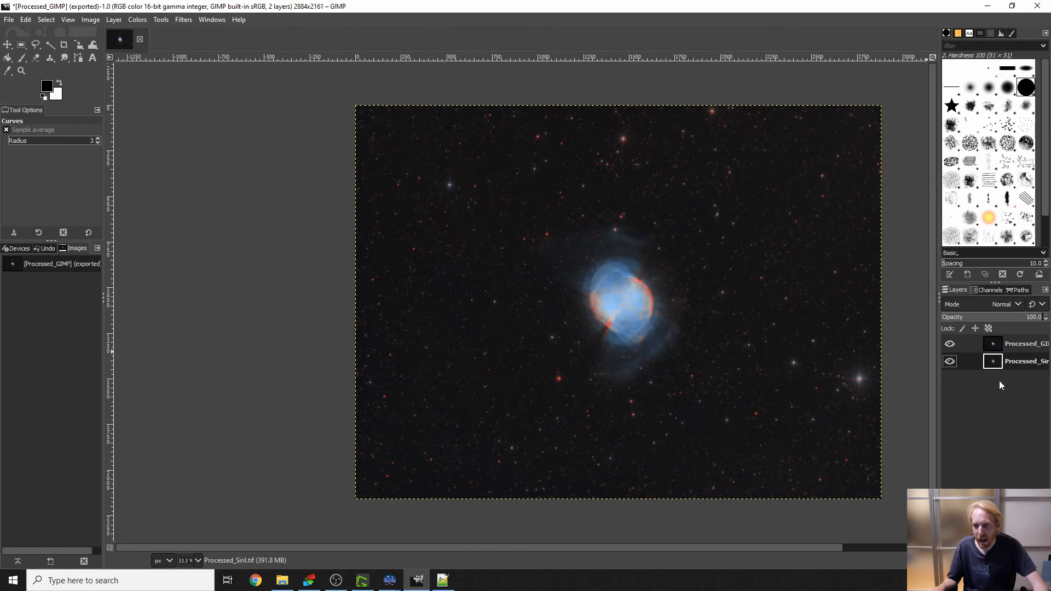
left_click(138, 20)
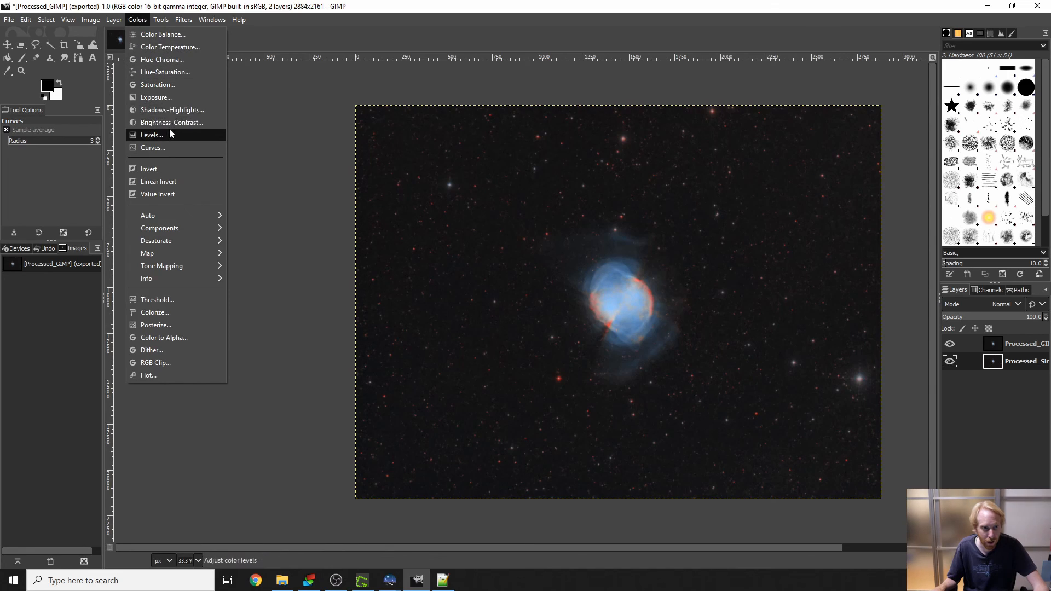
left_click(148, 85)
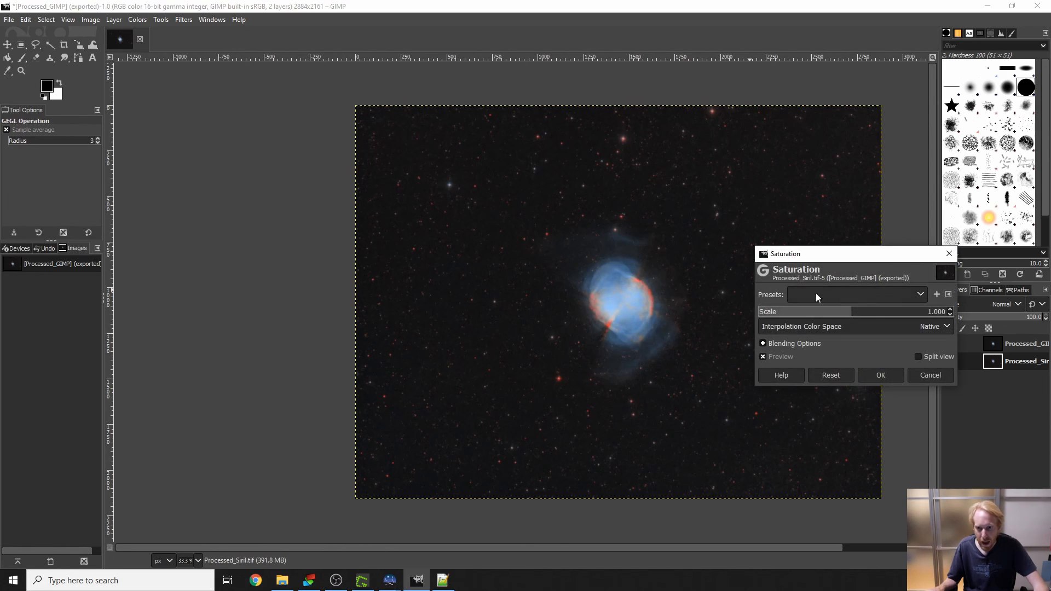
left_click(764, 312)
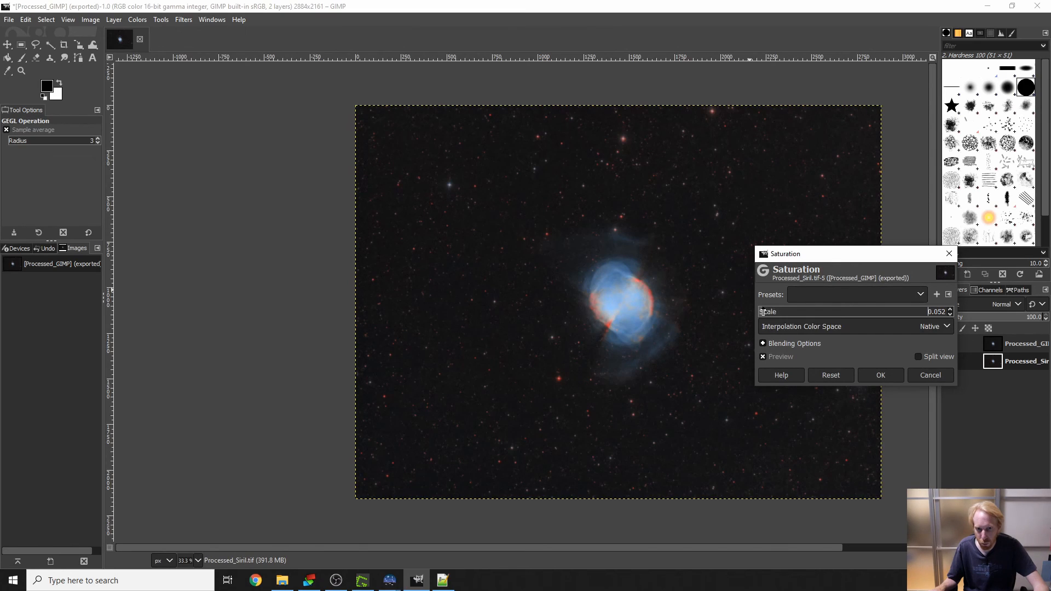
left_click_drag(763, 312, 818, 311)
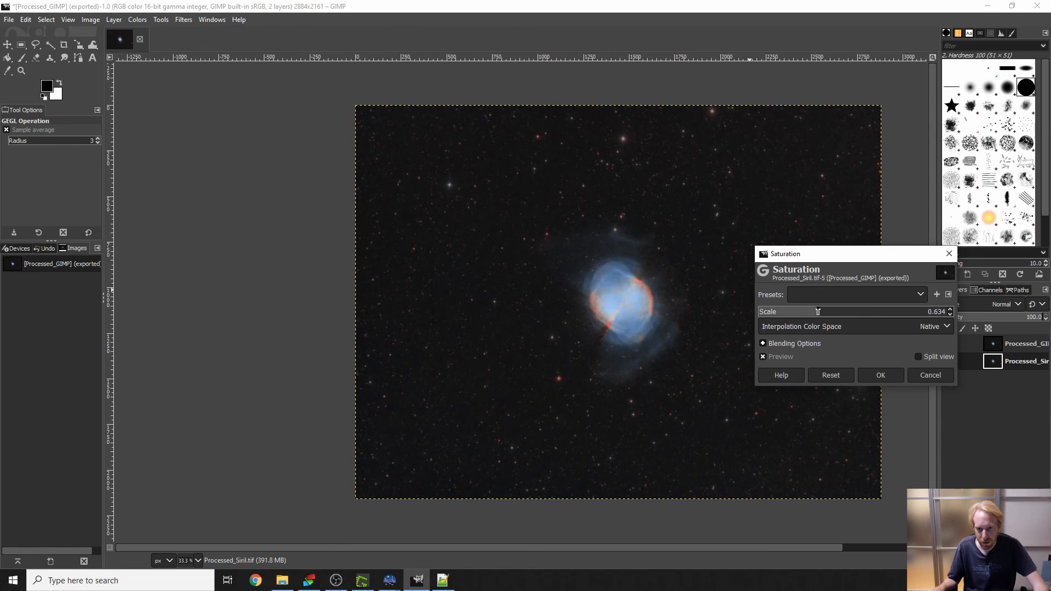
left_click_drag(857, 259, 297, 207)
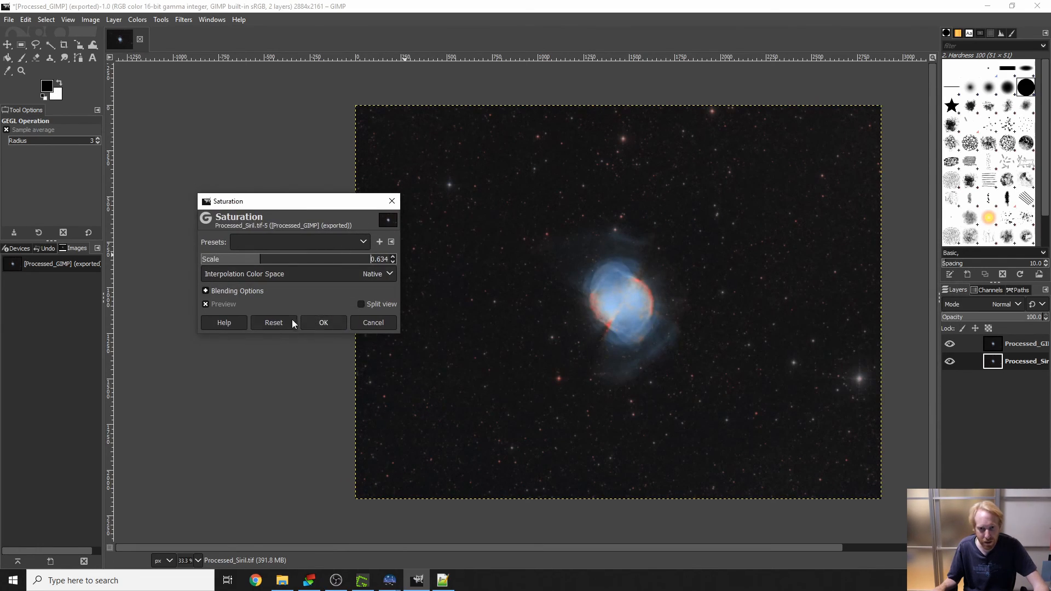
mouse_move(258, 261)
left_mouse_down()
mouse_move(286, 260)
mouse_move(275, 261)
left_mouse_up()
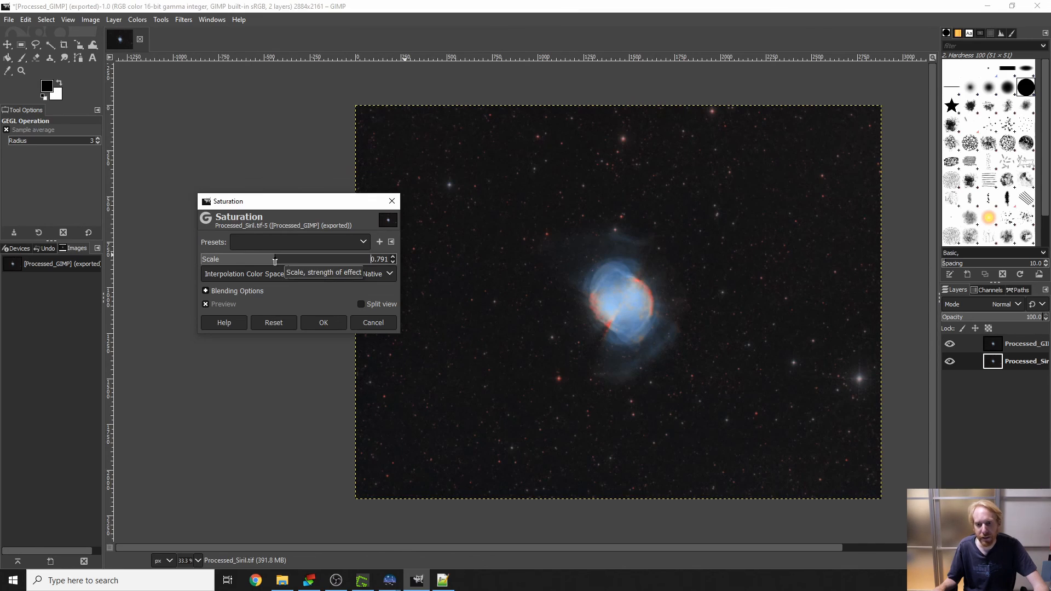
Step: Select the starless Processed_GIMP_s layer and set its opacity to 33.5
left_click(1018, 347)
left_click_drag(1000, 319, 976, 319)
Step: Reduce the Processed_Siril layer's saturation scale further to 0.640 and apply the adjustment
left_click(260, 261)
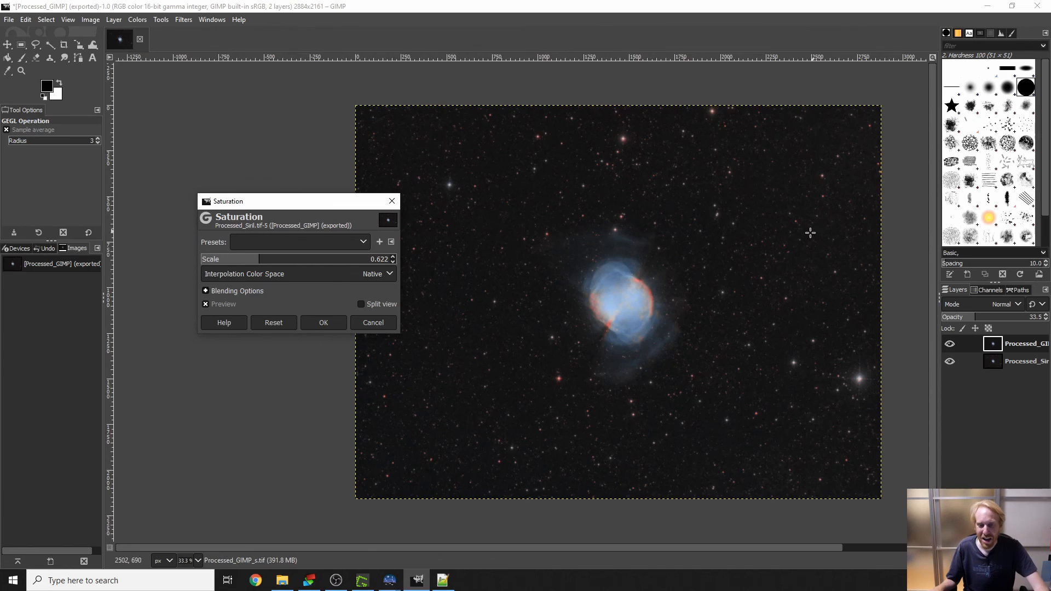
left_click(261, 260)
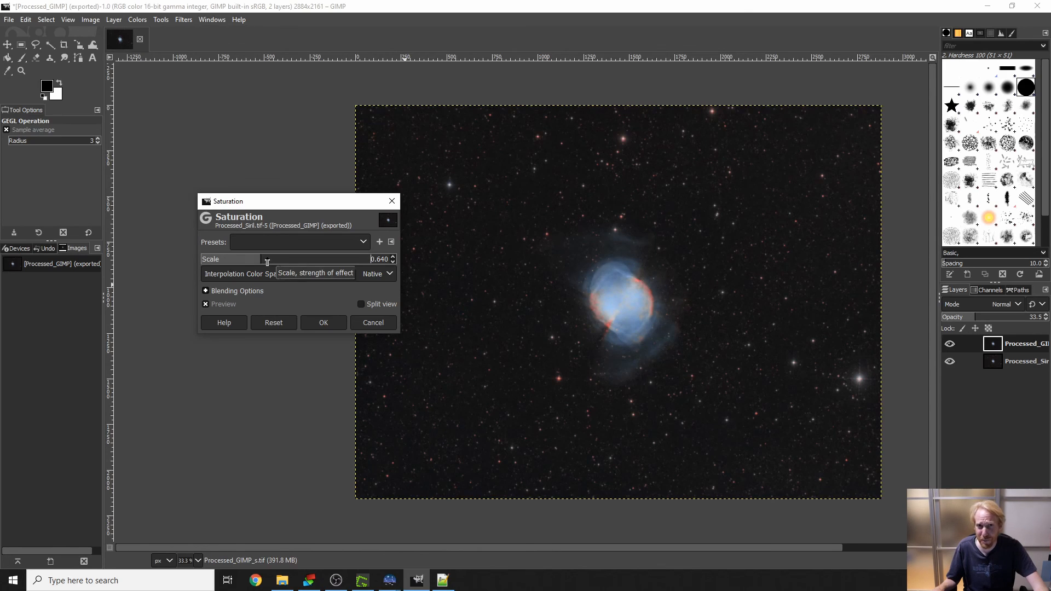
left_click_drag(247, 205, 274, 199)
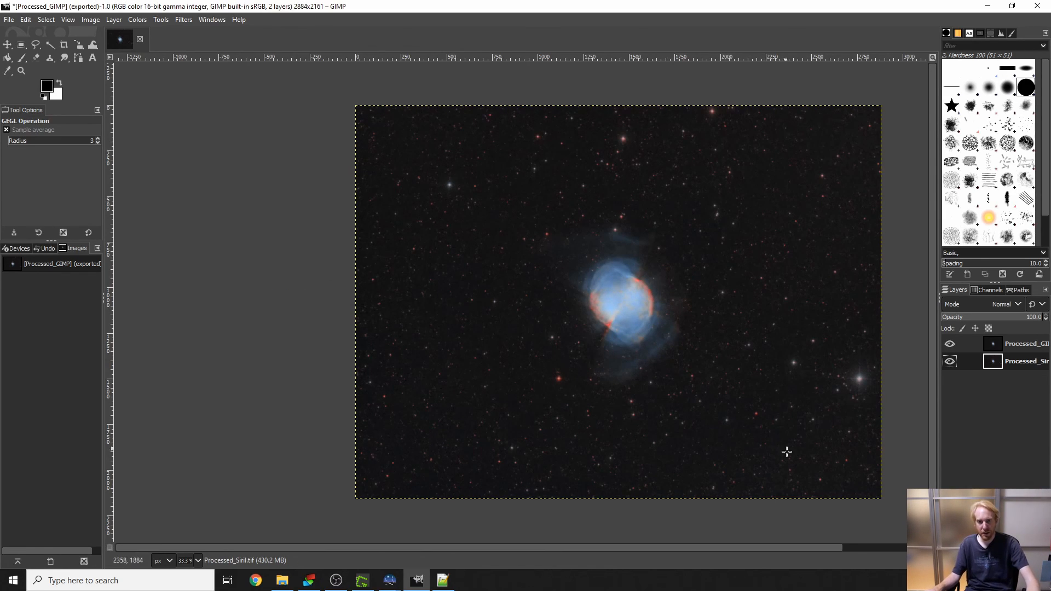
scroll(790, 458, "up", 1)
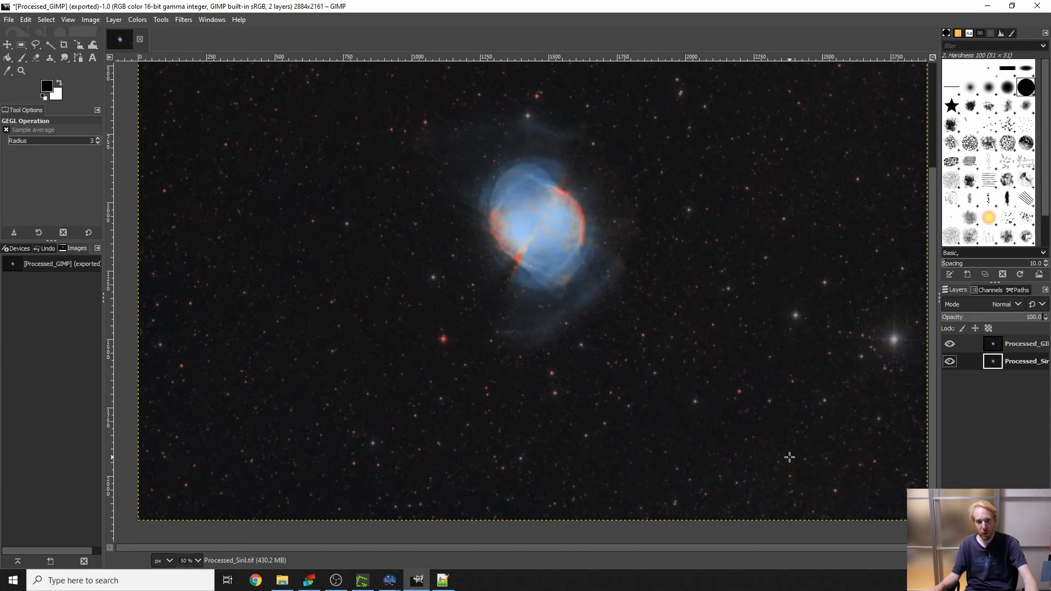
scroll(789, 457, "down", 1)
scroll(828, 374, "up", 1)
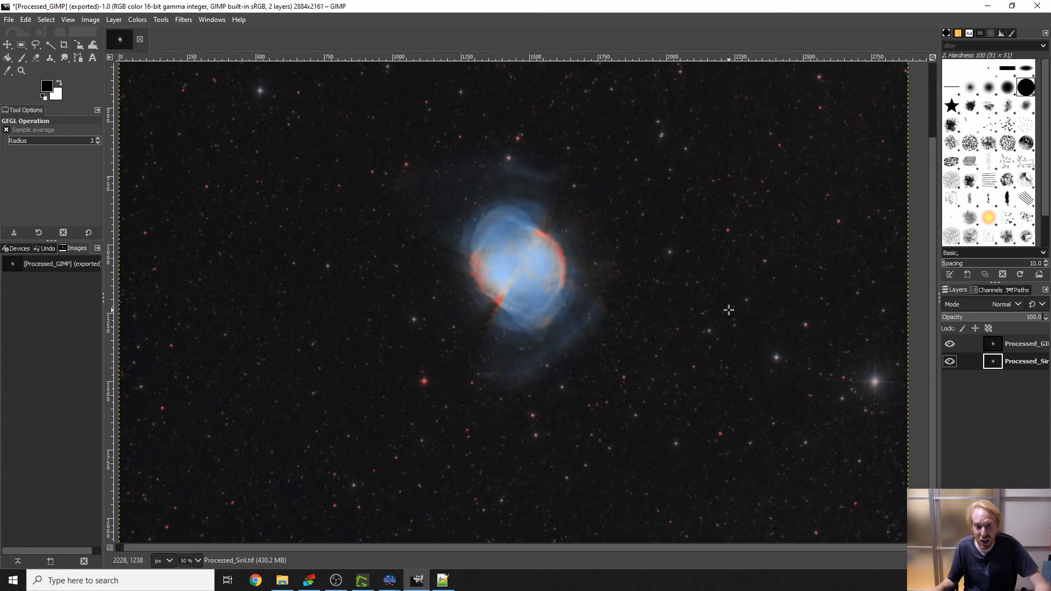
scroll(729, 310, "down", 1)
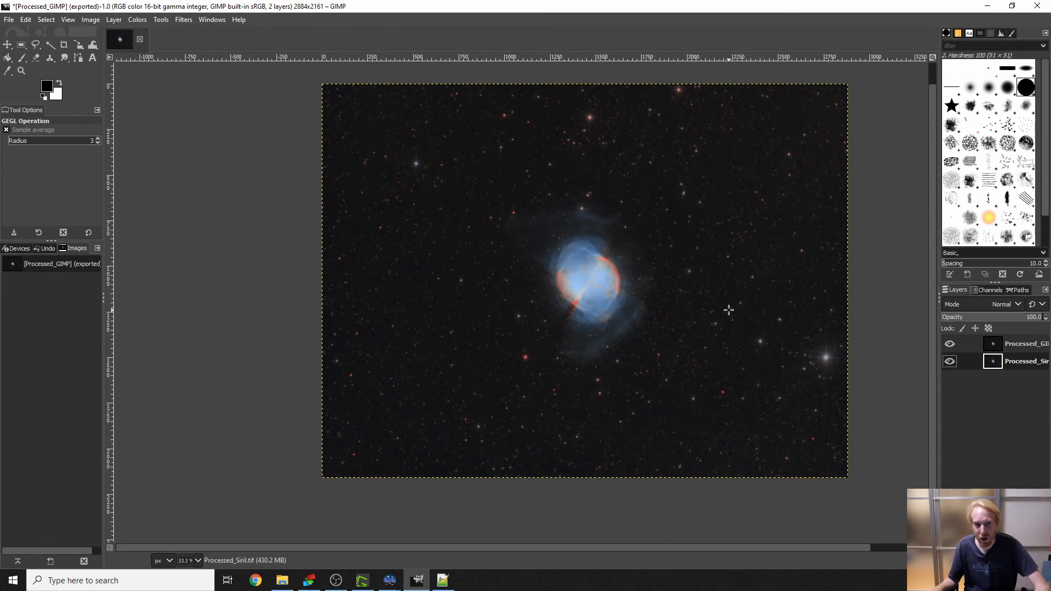